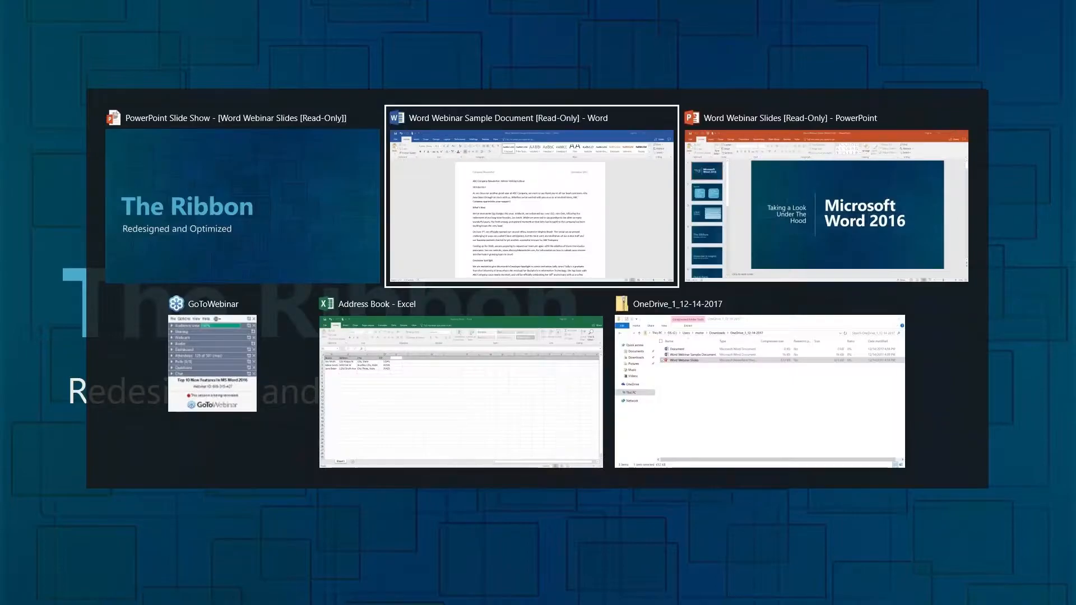
- Switch to the Word Webinar Sample Document in Word and show the Quick Access Toolbar below the ribbon
key(alt+Tab)
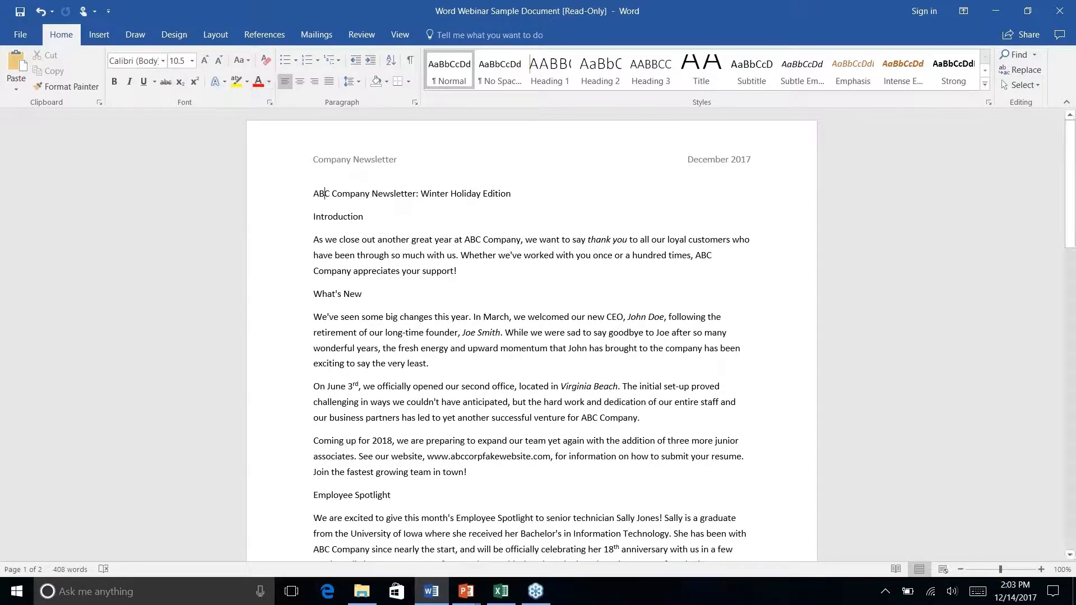
right_click(279, 80)
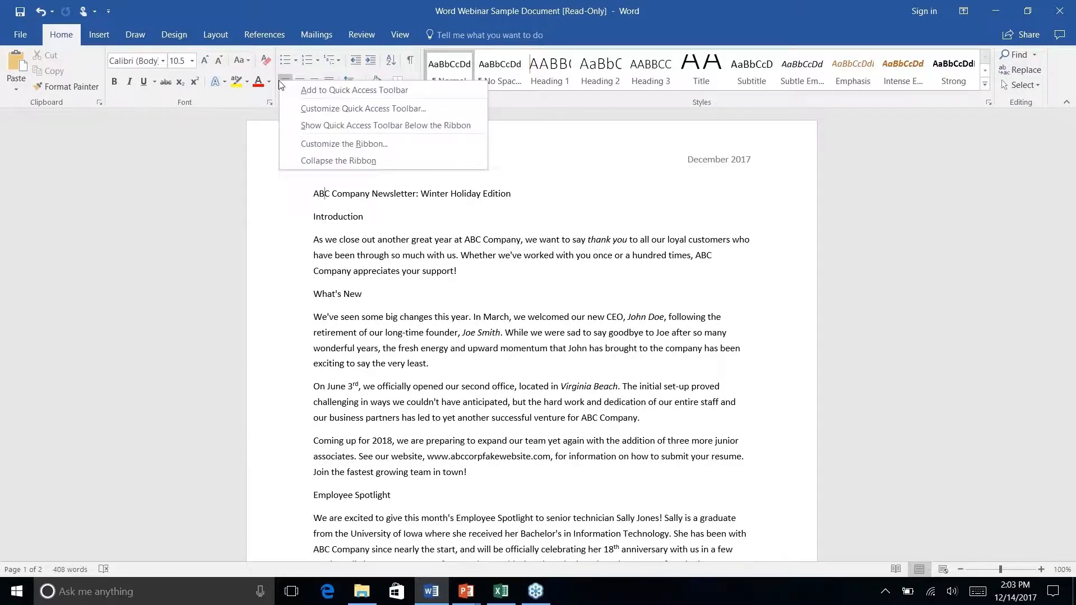
click(365, 125)
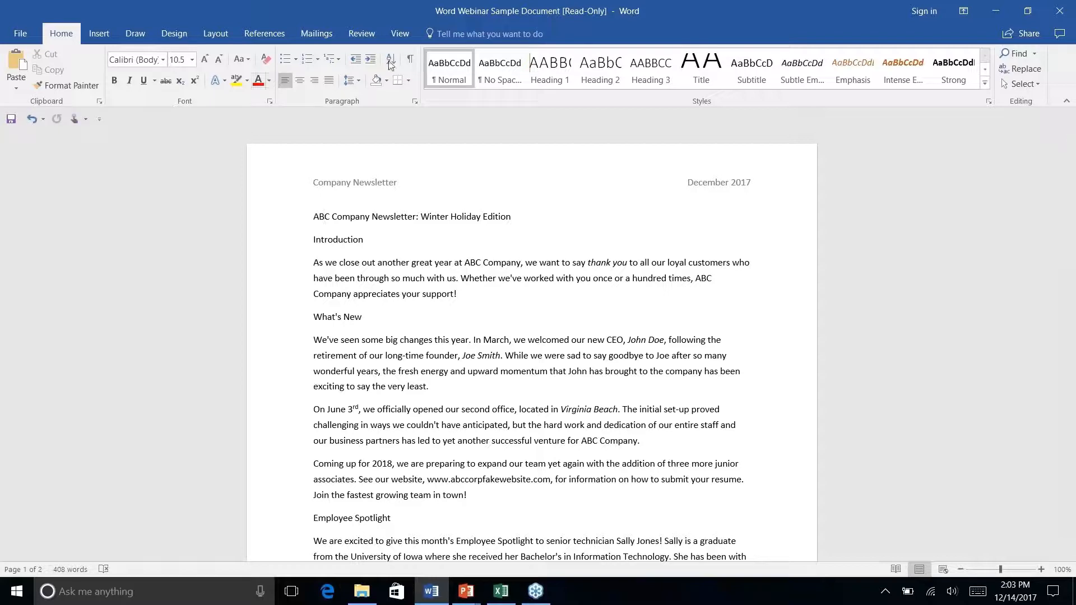
right_click(284, 86)
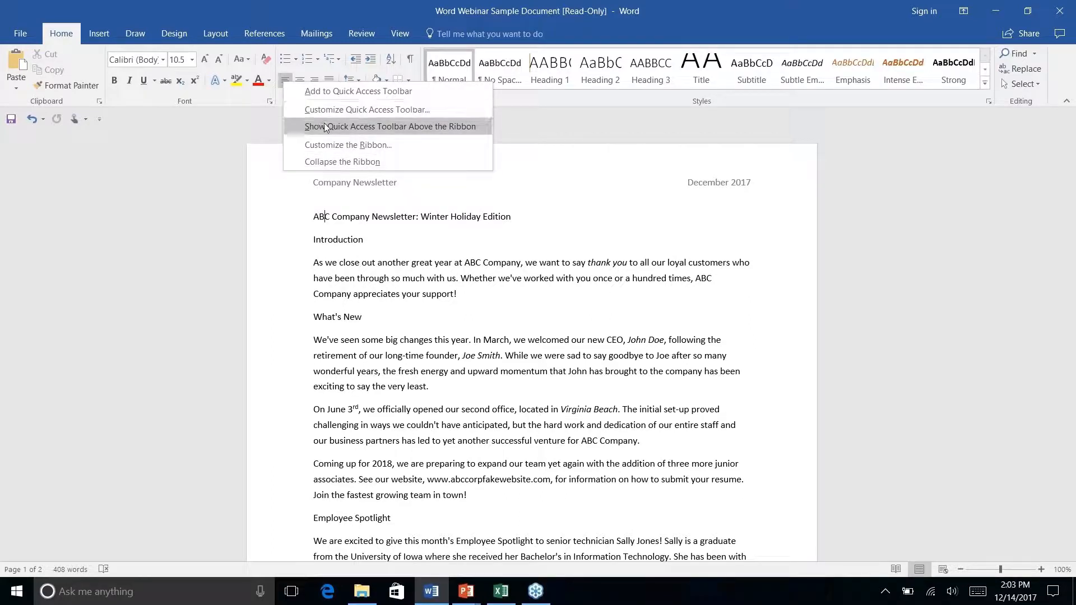
click(170, 132)
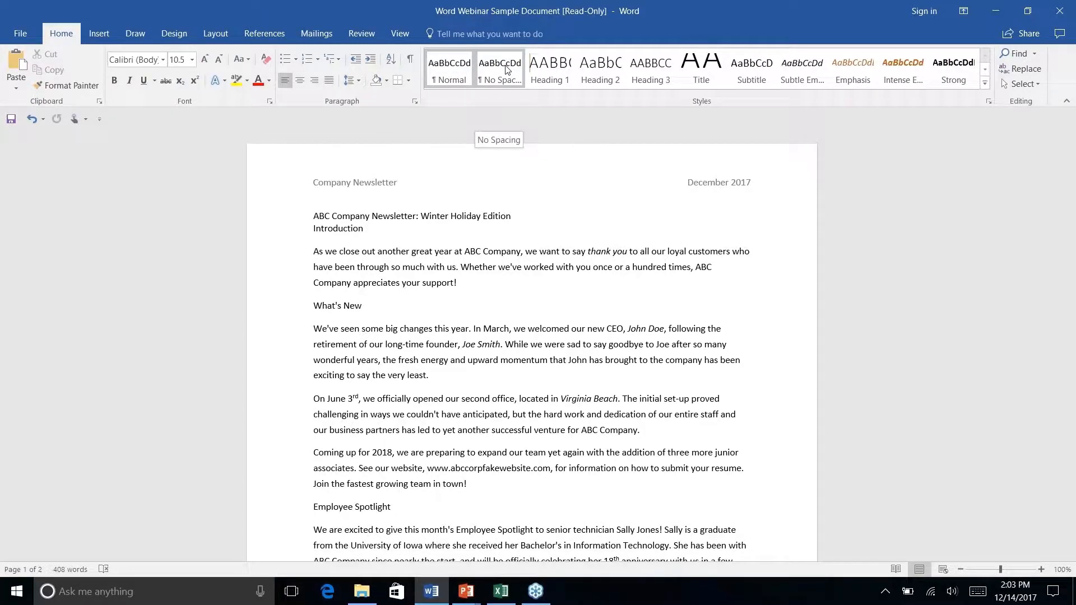
right_click(700, 73)
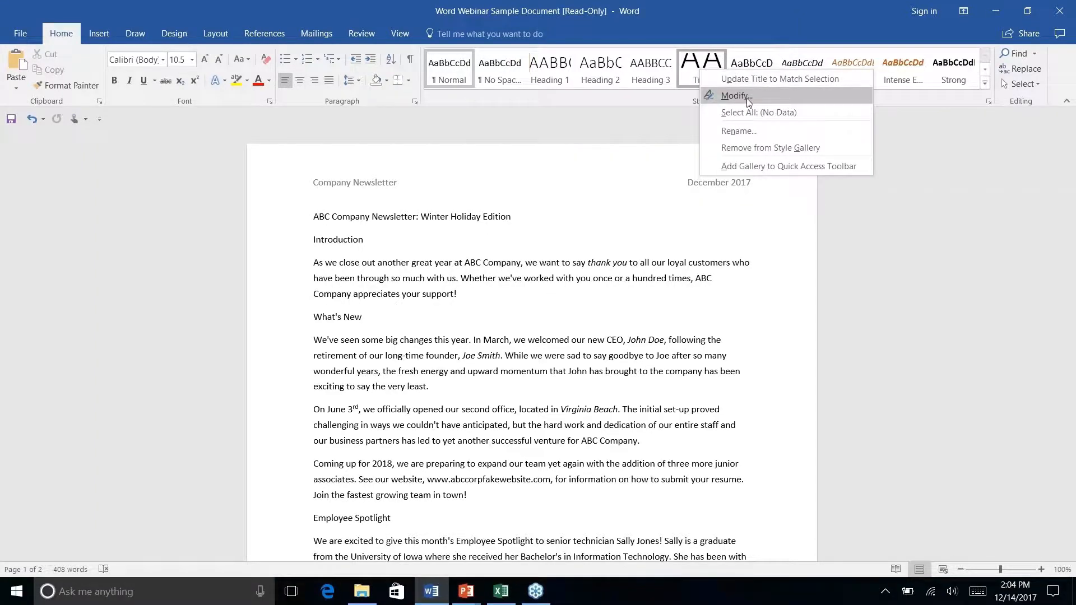
right_click(294, 59)
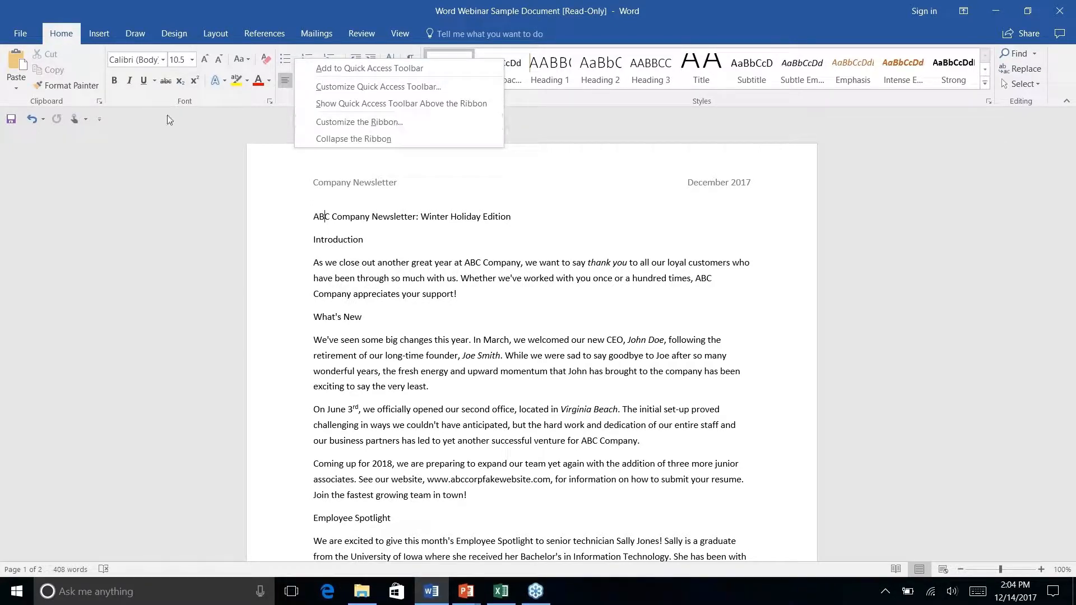
click(113, 117)
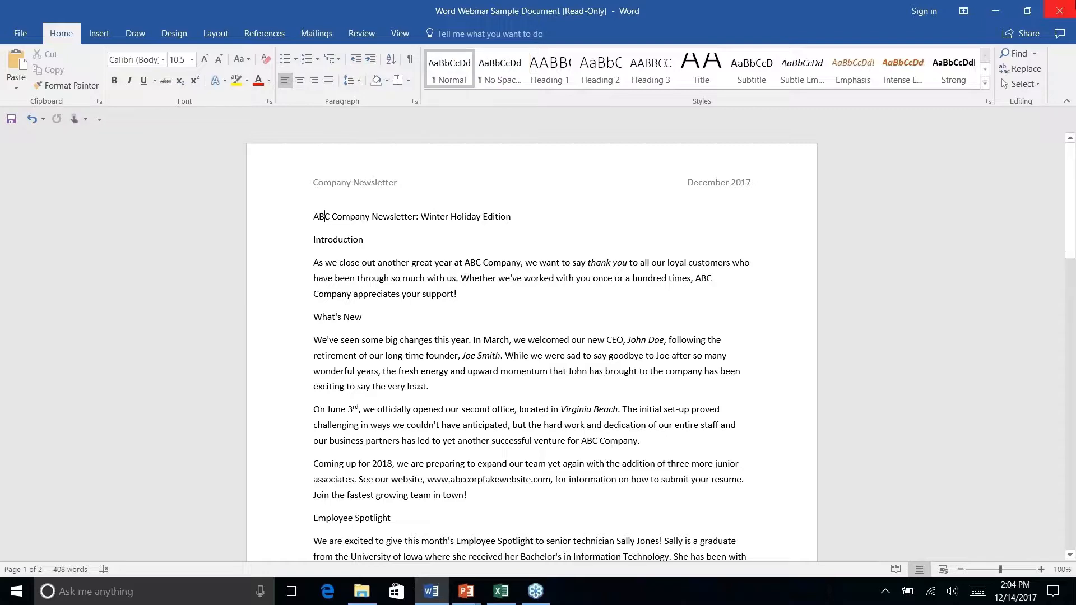
- Collapse the ribbon to its tab names and briefly reveal the View commands
click(1066, 101)
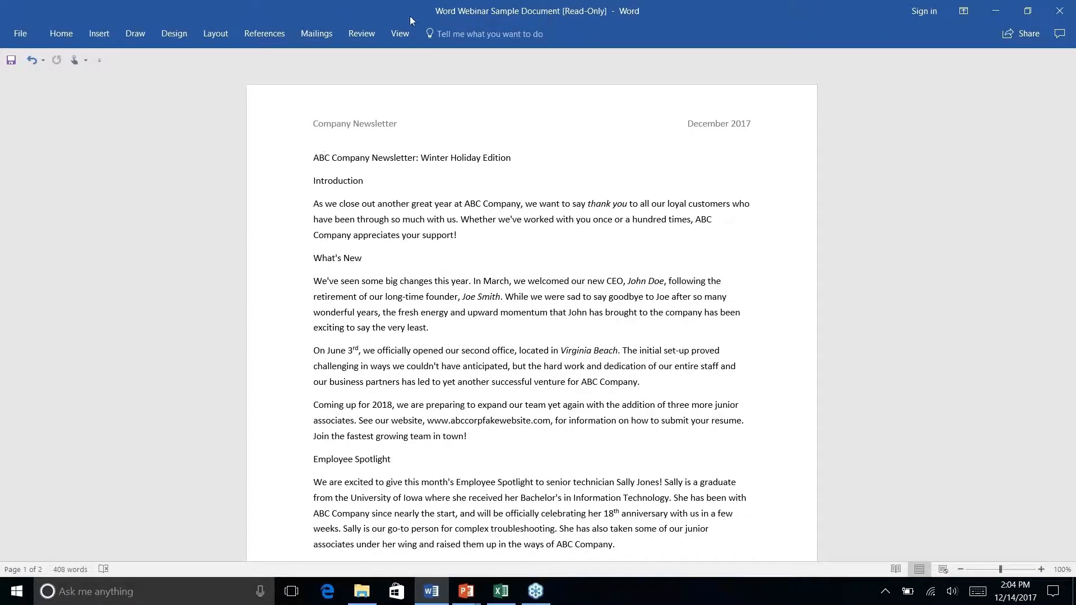
click(410, 32)
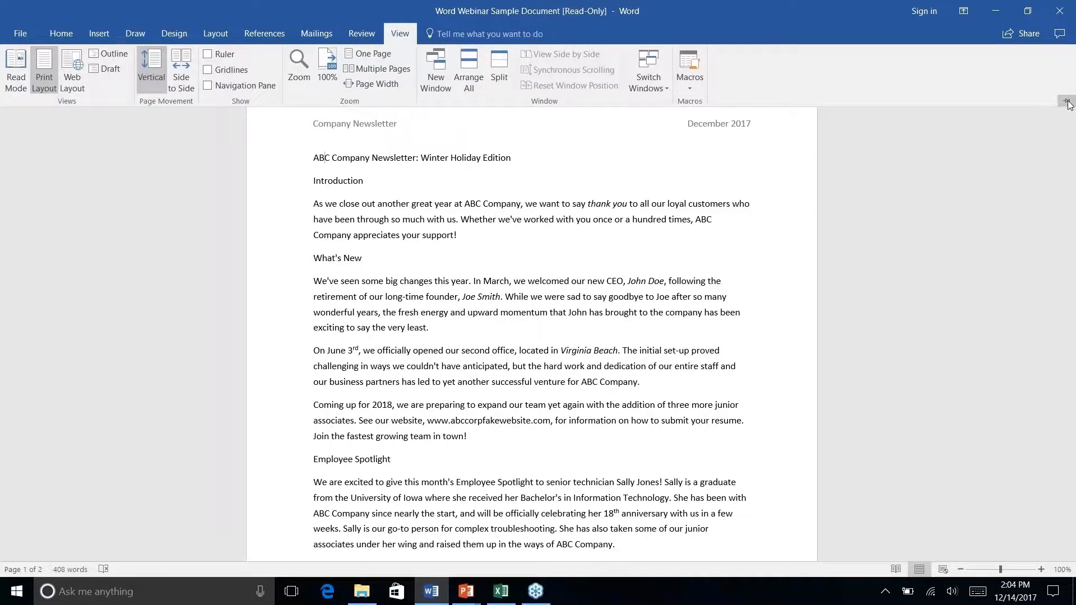
click(401, 35)
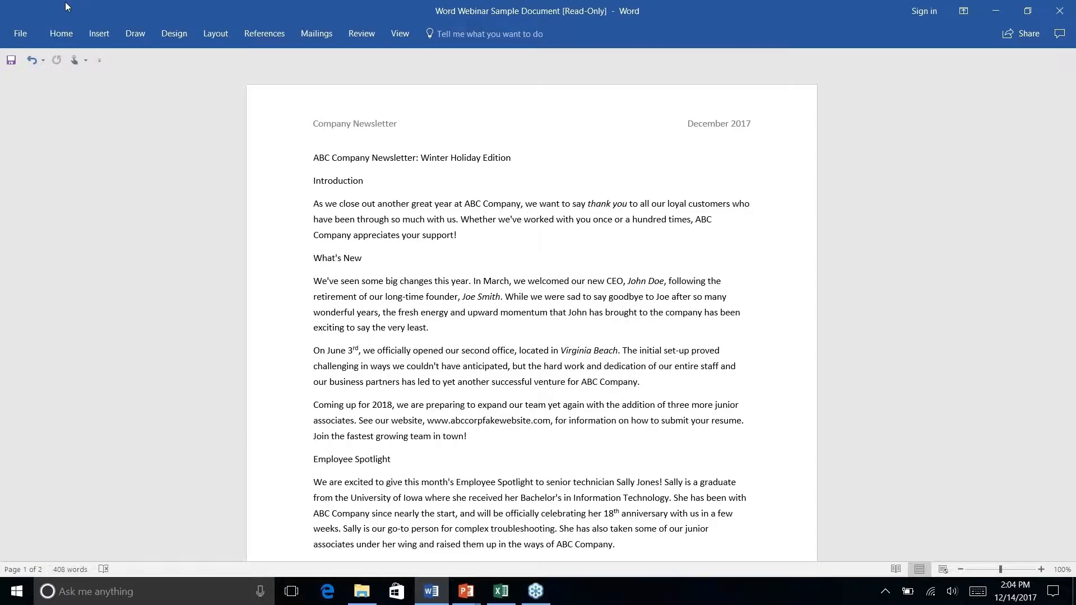
- Examine the commands grouped under Design, Home, Insert, Draw, Layout and References while the ribbon is collapsed
click(180, 36)
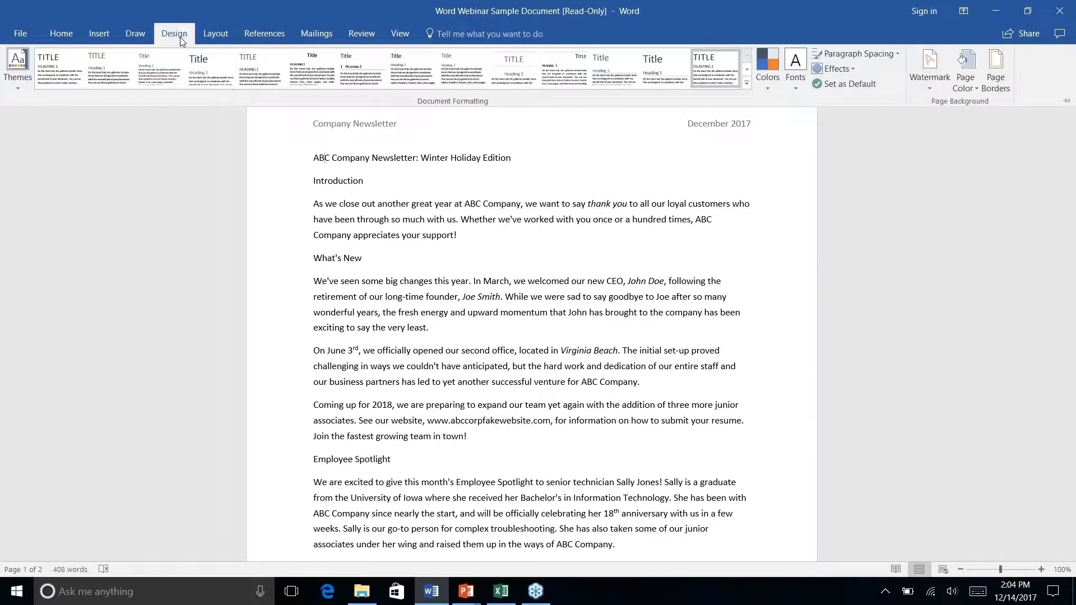
click(74, 33)
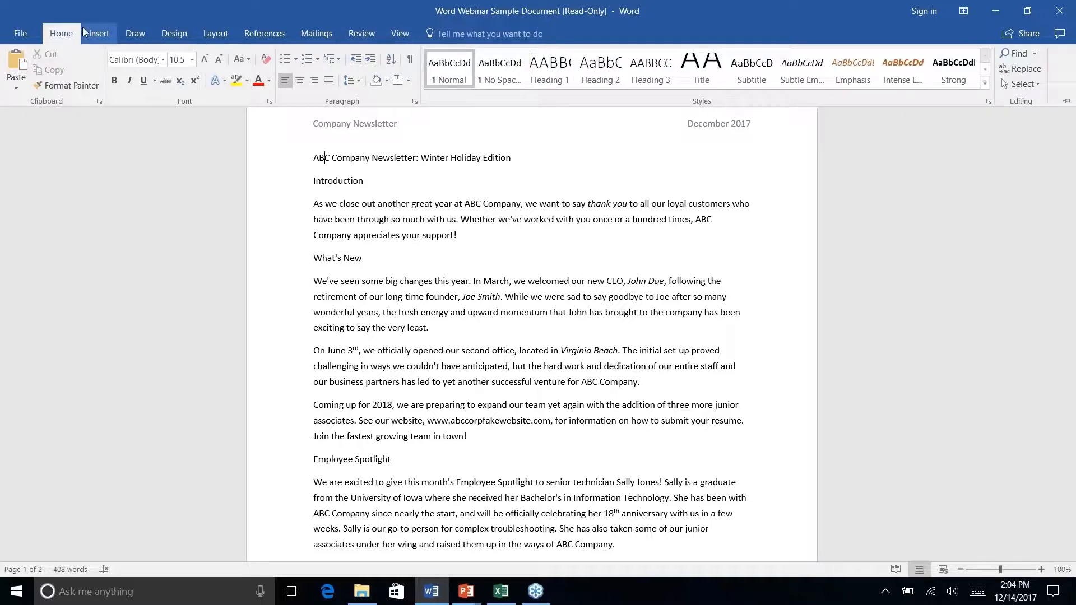
click(99, 35)
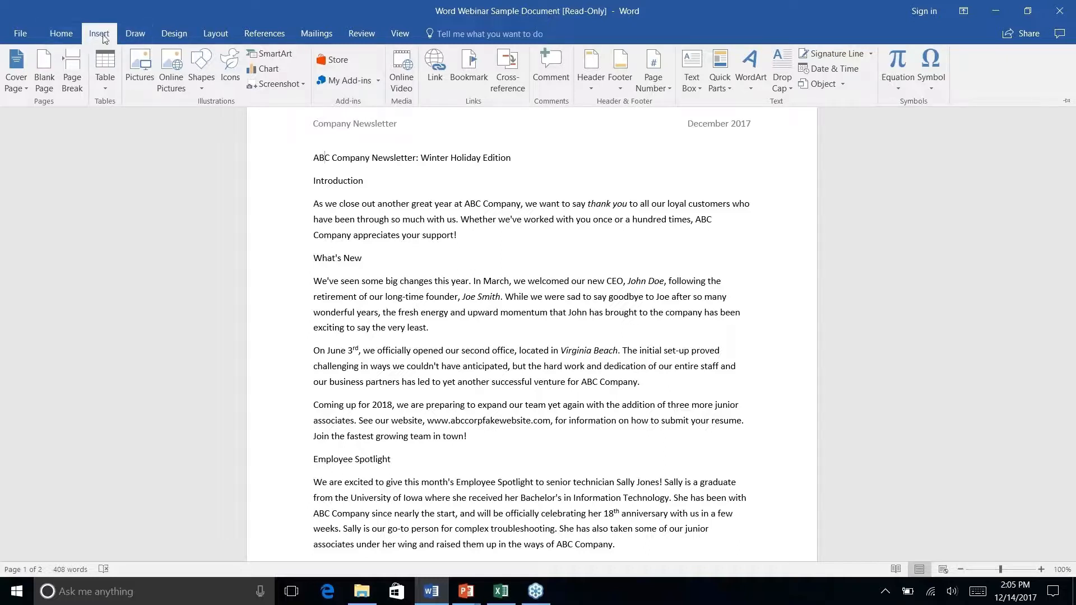
click(140, 36)
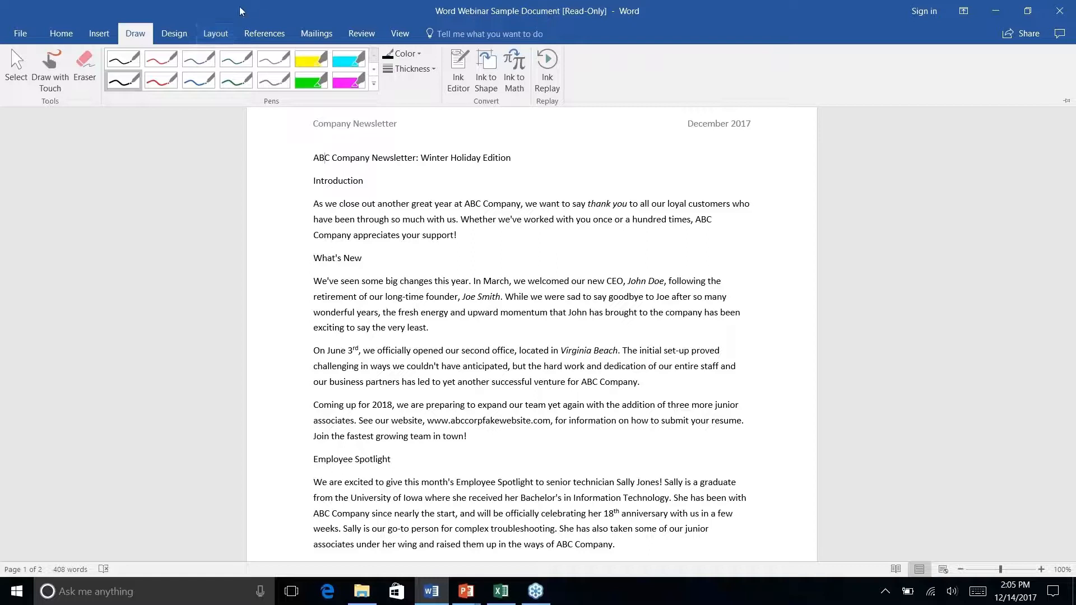
click(166, 34)
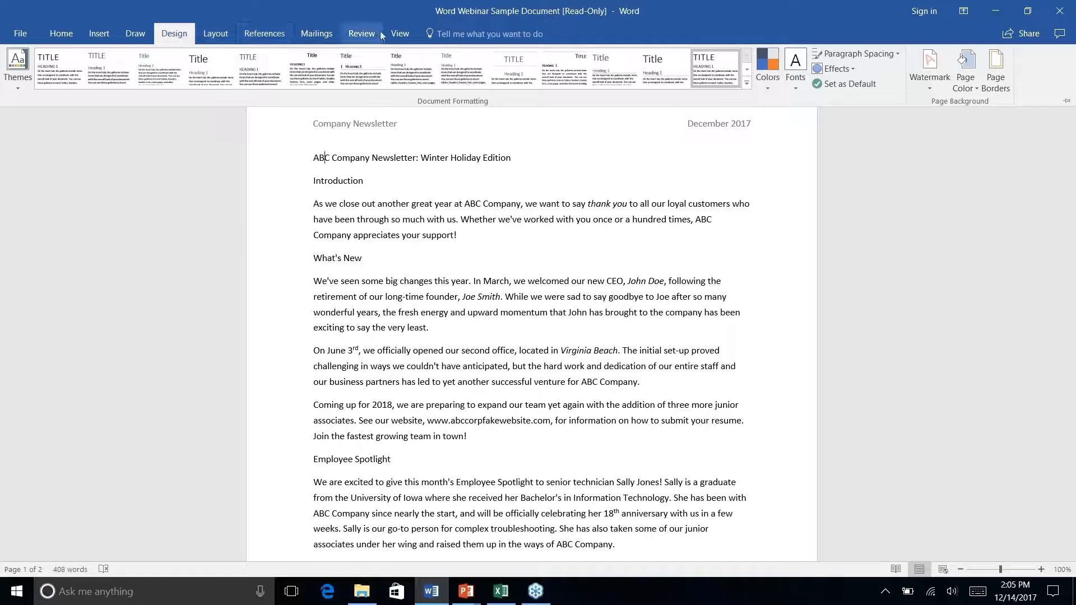
click(220, 36)
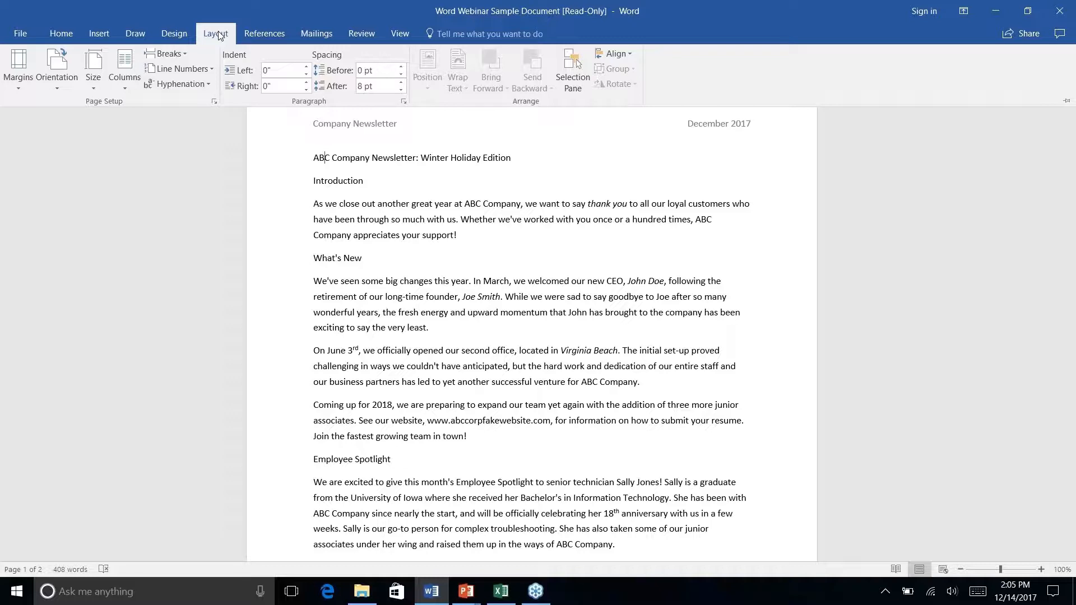
click(267, 37)
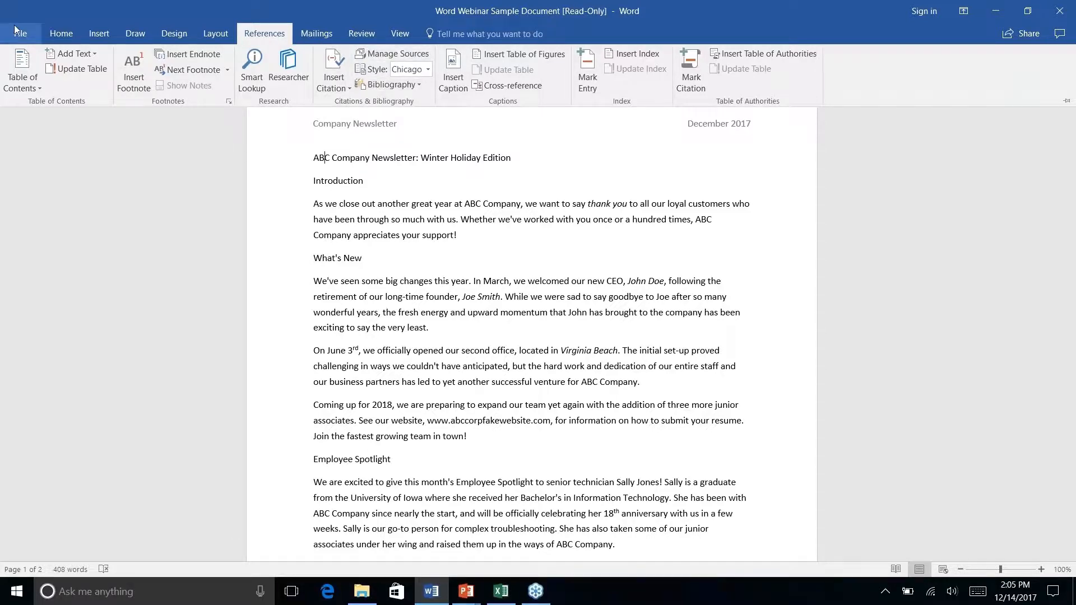
click(61, 35)
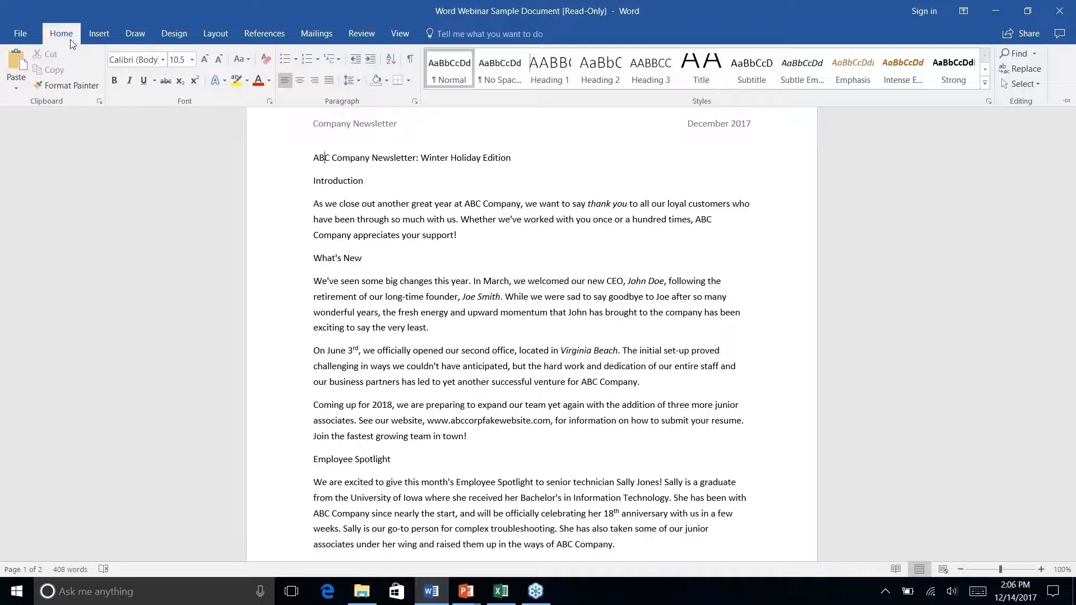
- Browse the Popular Commands and Commands Not in the Ribbon lists in the Customize Ribbon options, making no changes
right_click(241, 83)
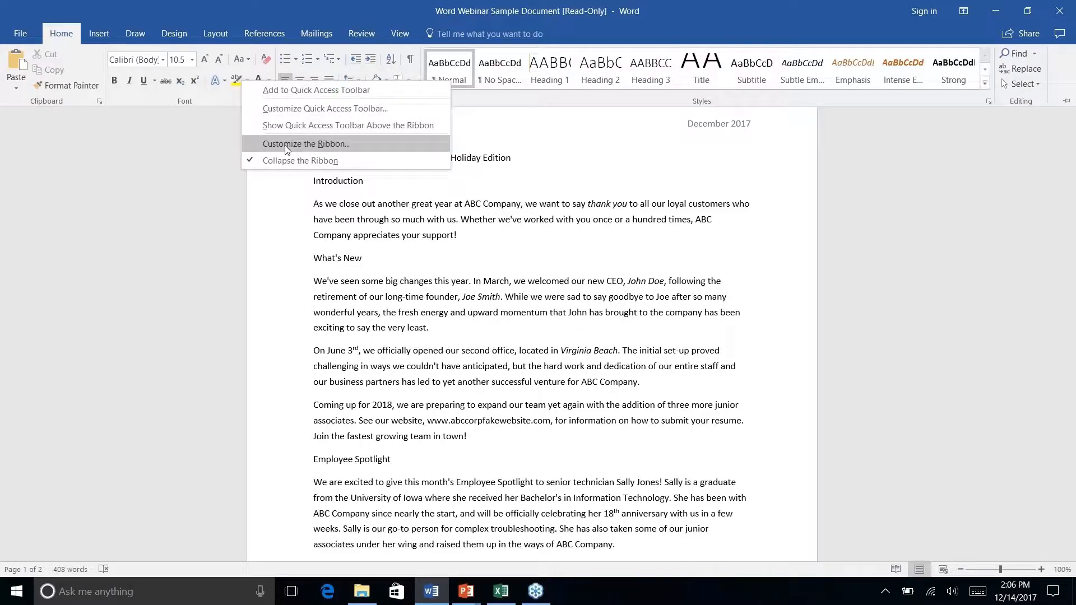
click(300, 161)
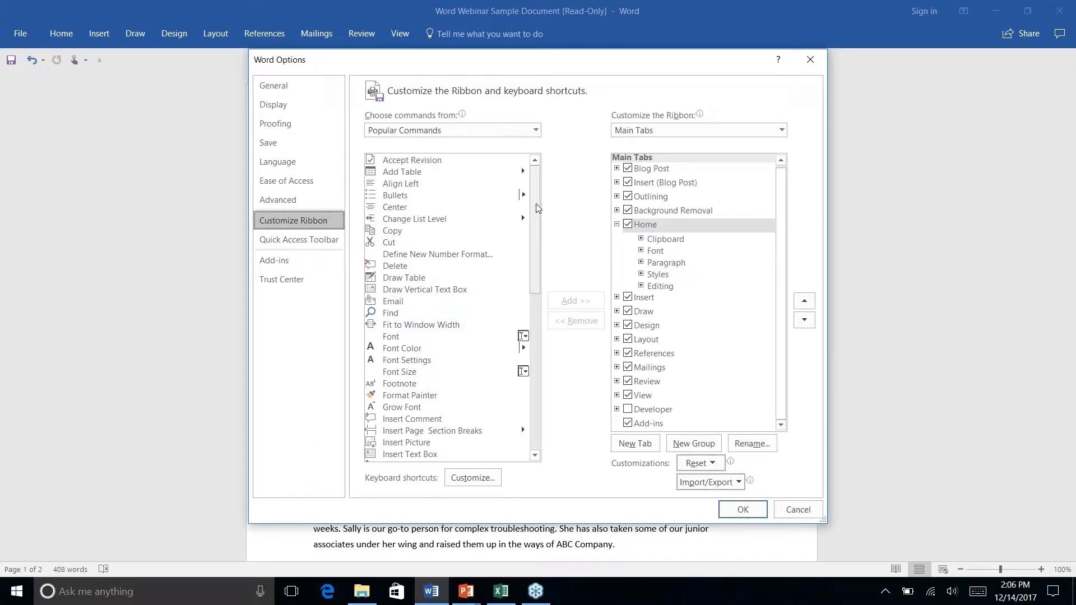
scroll(530, 202, down, 12)
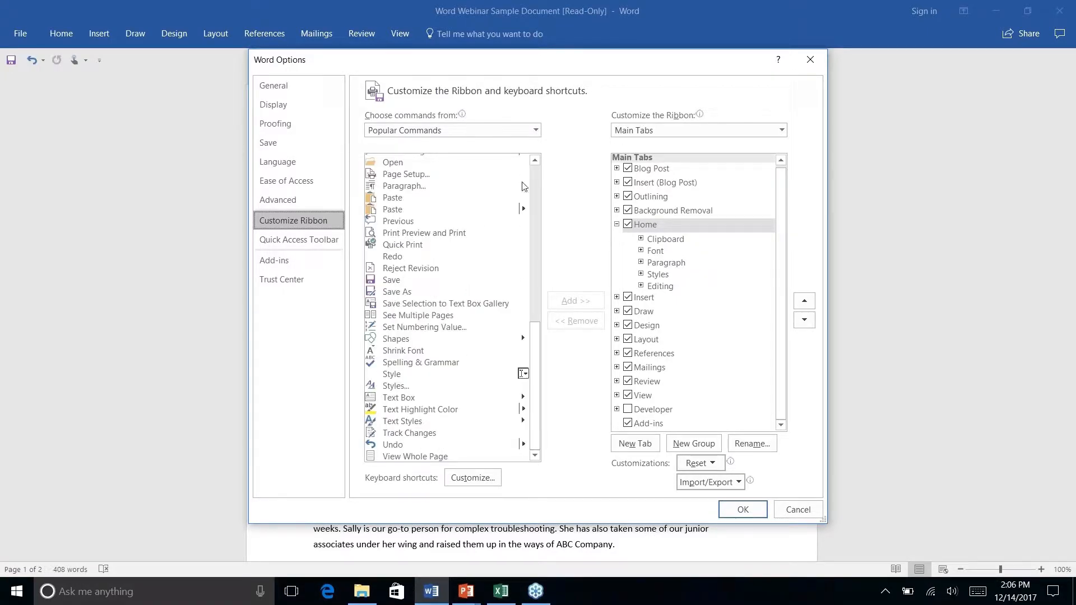
click(534, 130)
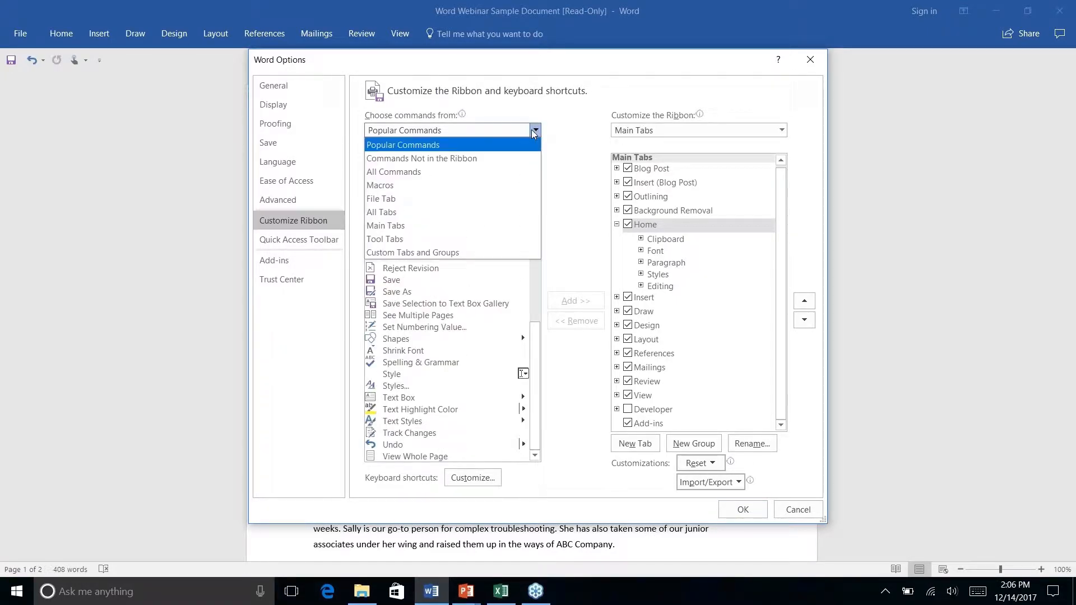
click(464, 161)
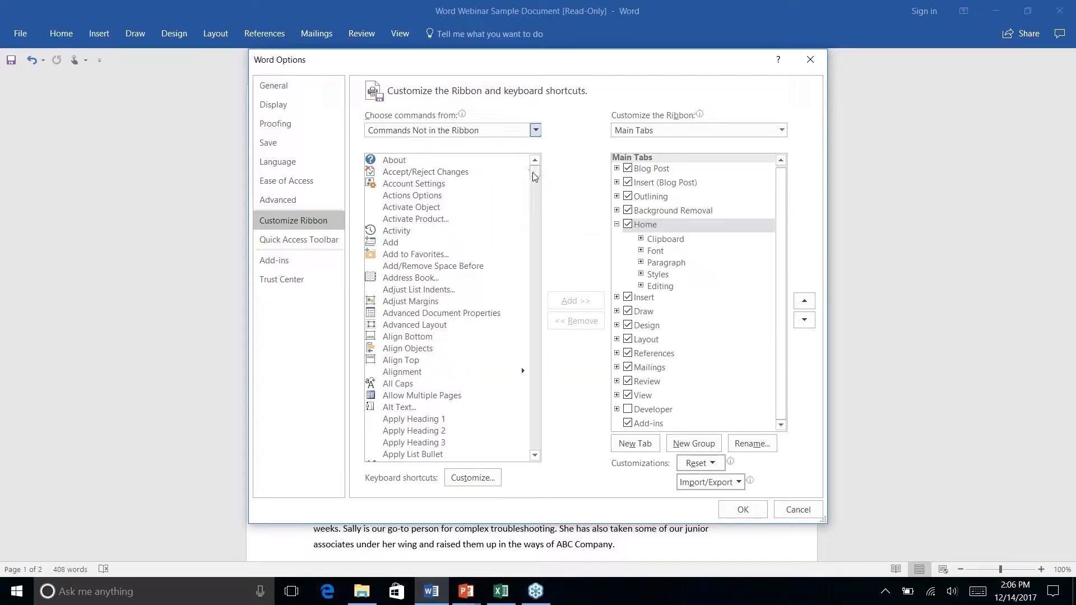
drag(536, 170, 531, 284)
scroll(460, 316, down, 4)
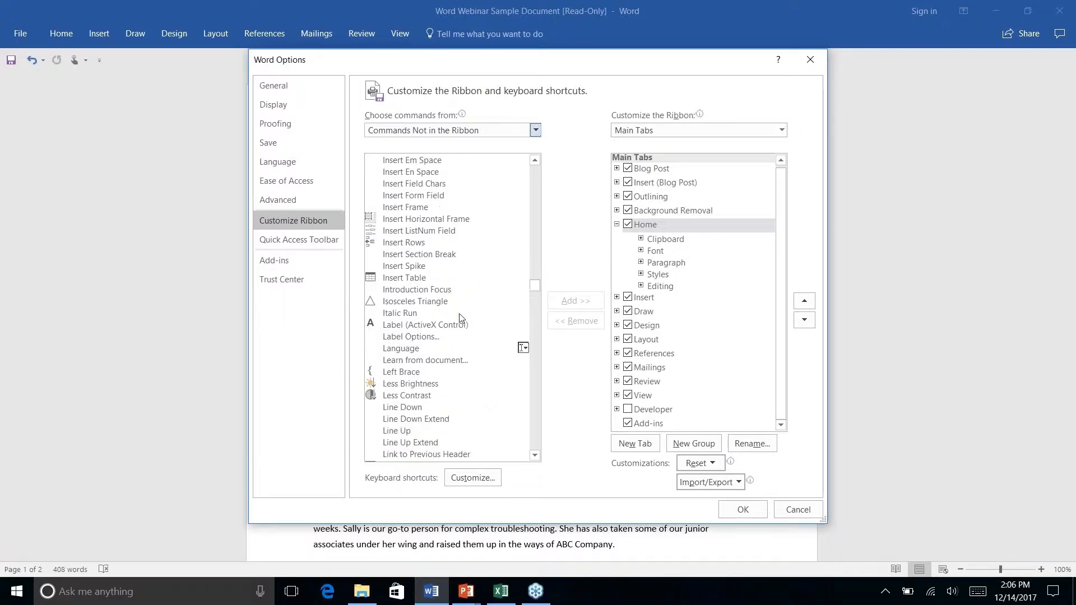
scroll(460, 316, up, 8)
scroll(460, 316, up, 20)
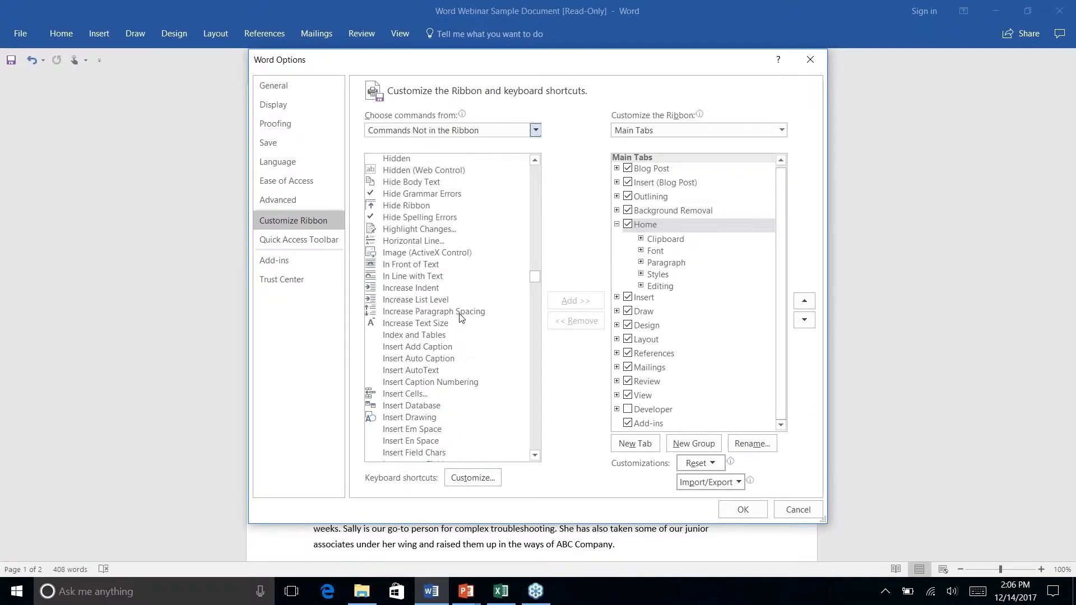
click(809, 60)
click(465, 35)
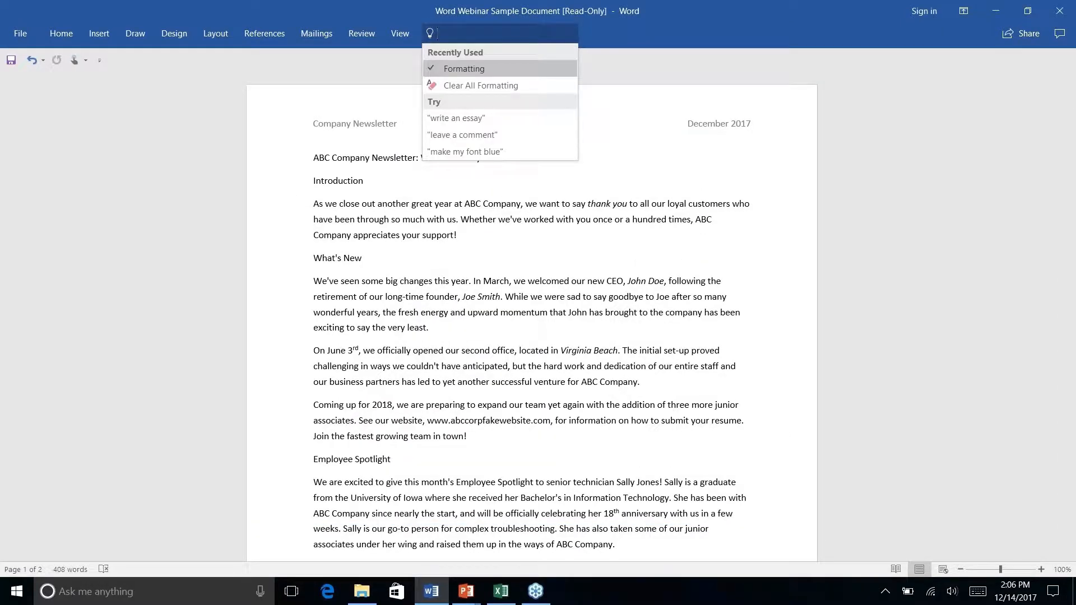
click(657, 34)
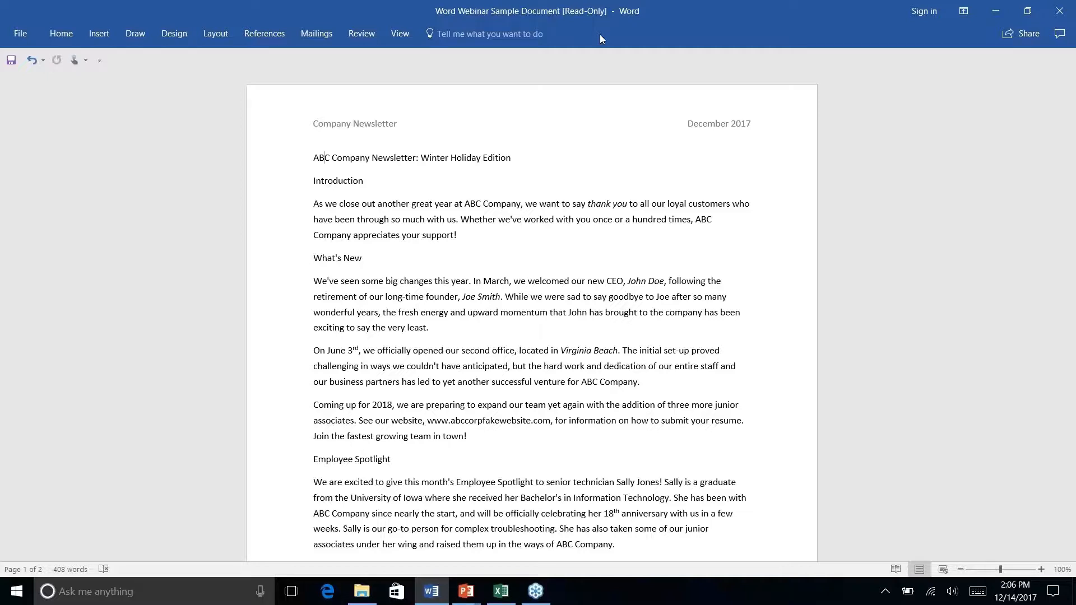
click(499, 34)
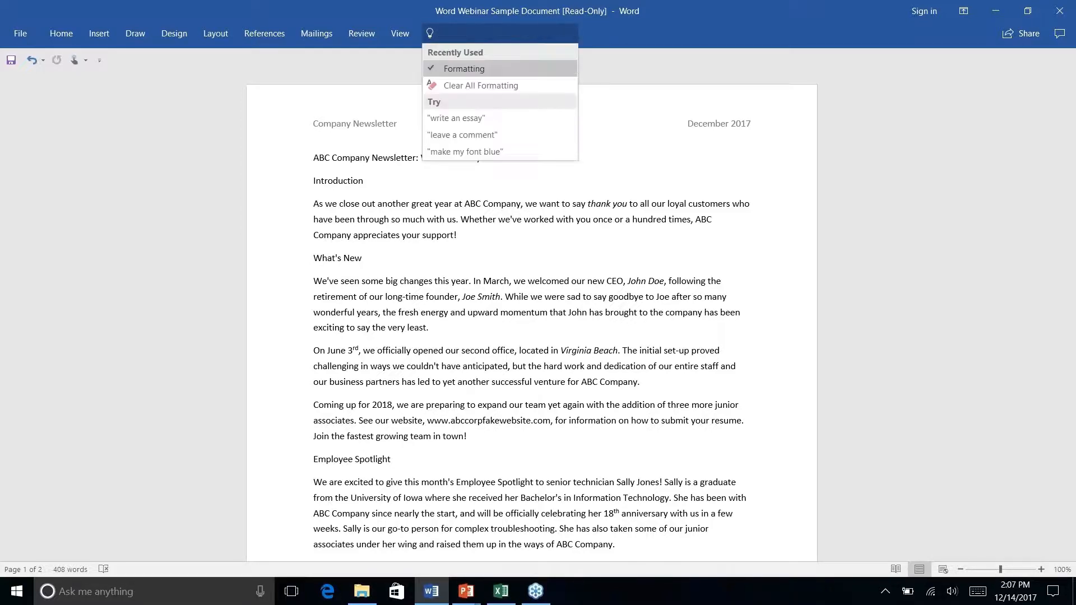
click(629, 29)
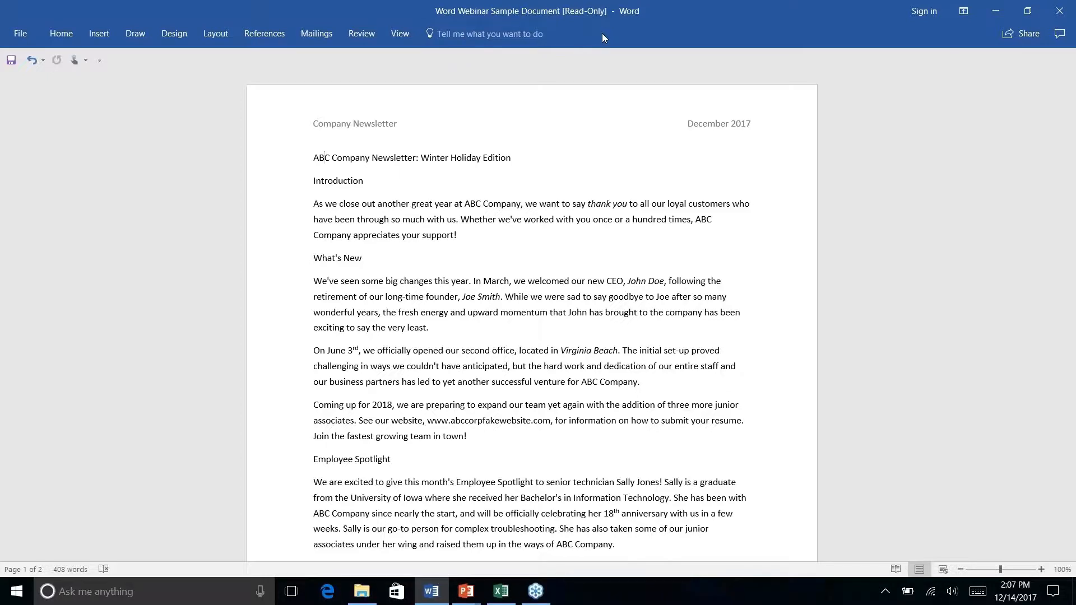
- Find the Add a Hyperlink command through Tell Me with "add link" and view its dialog without inserting a link
key(alt+q)
text(a)
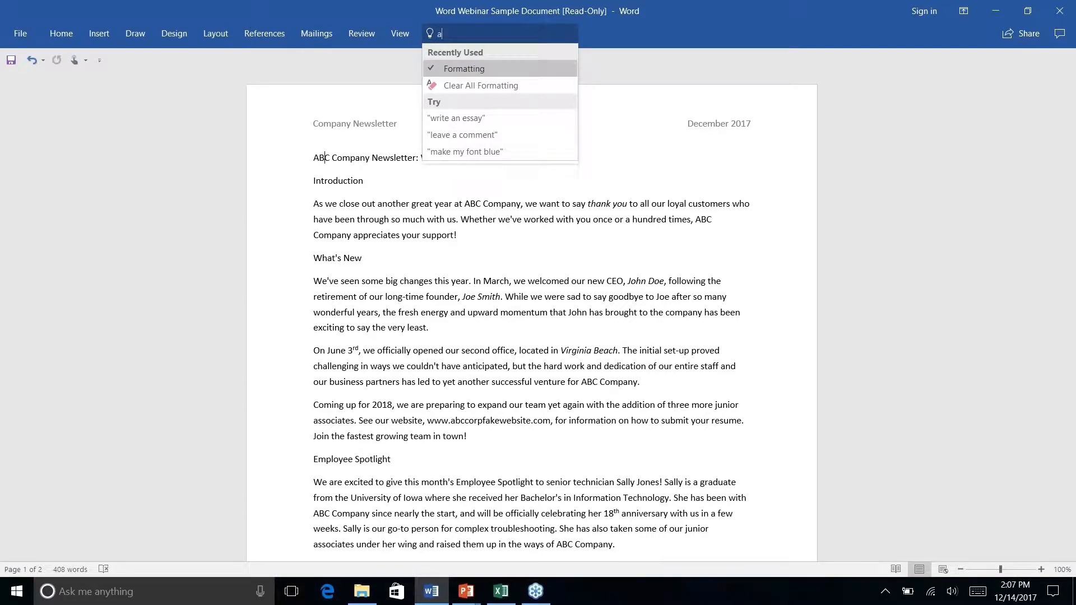
text(dd link)
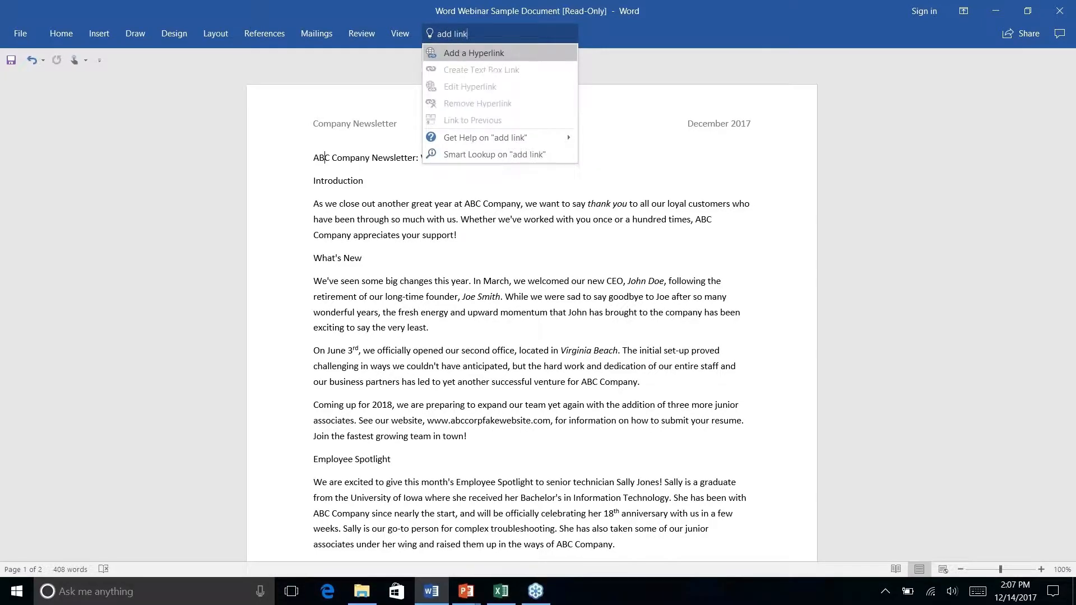
click(529, 53)
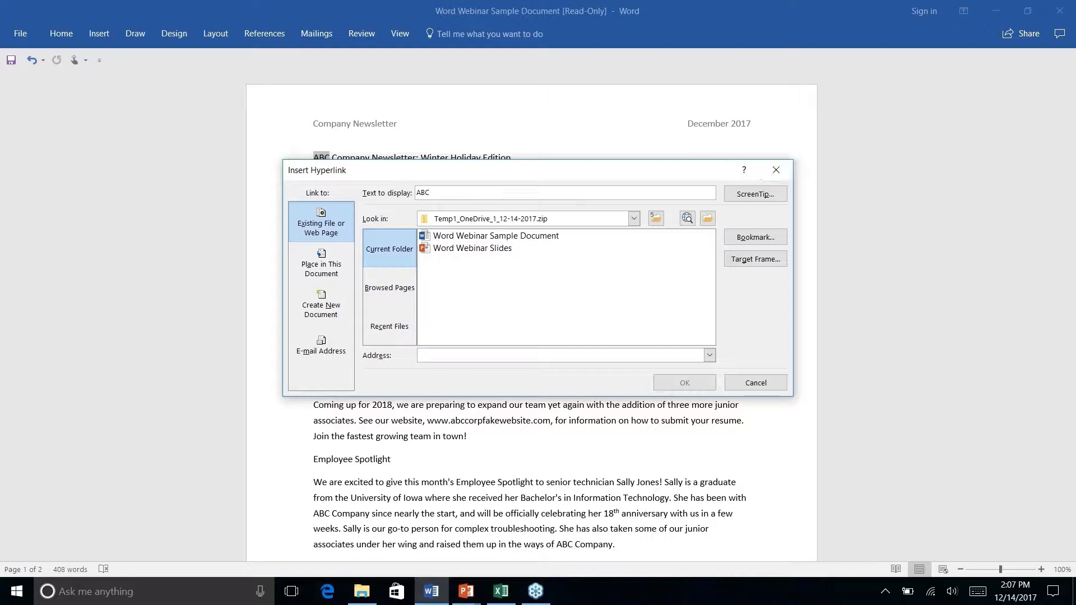
click(776, 168)
click(492, 35)
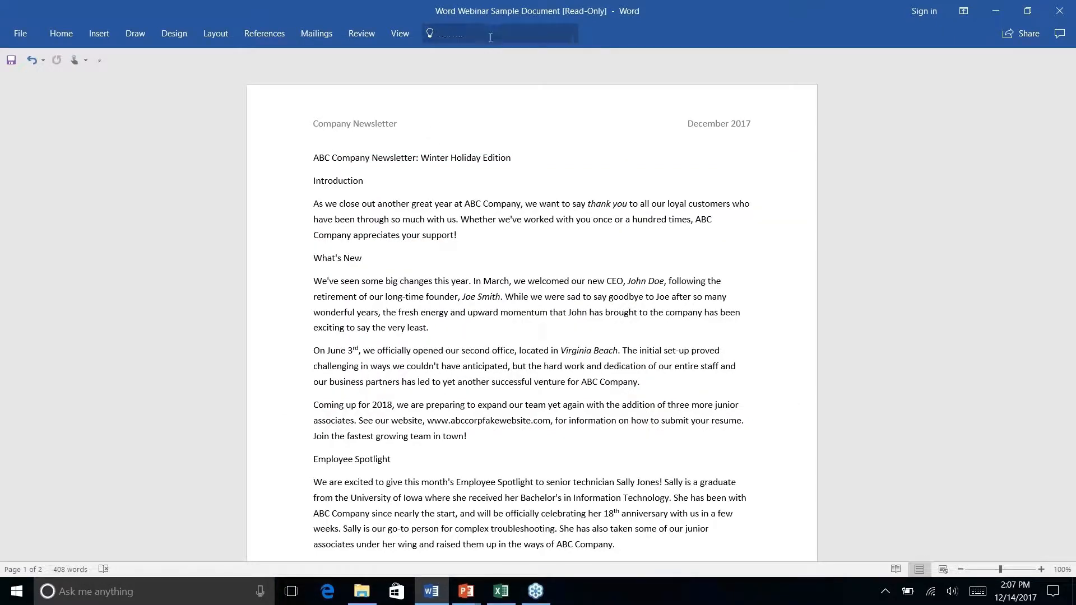
click(755, 63)
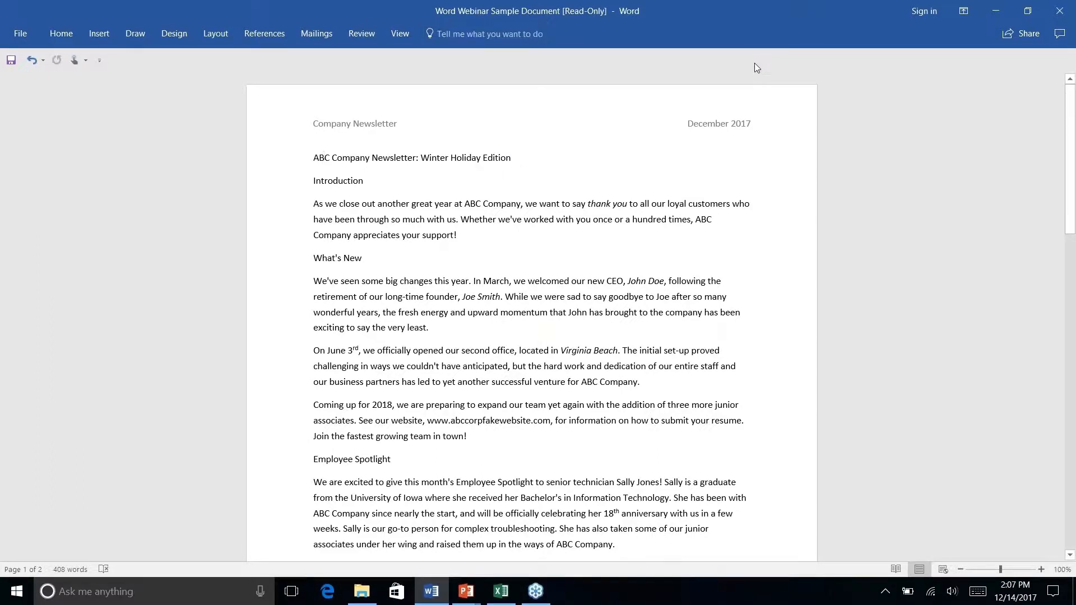
- Review both pages of the newsletter and place the cursor after the sentence under History Lesson
click(60, 39)
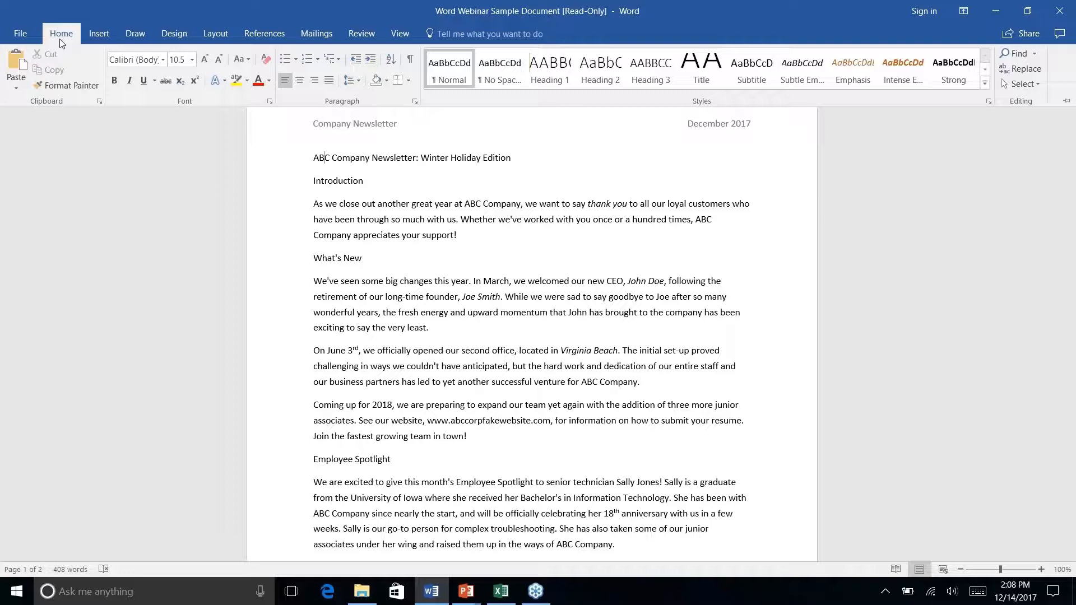
key(alt+Tab)
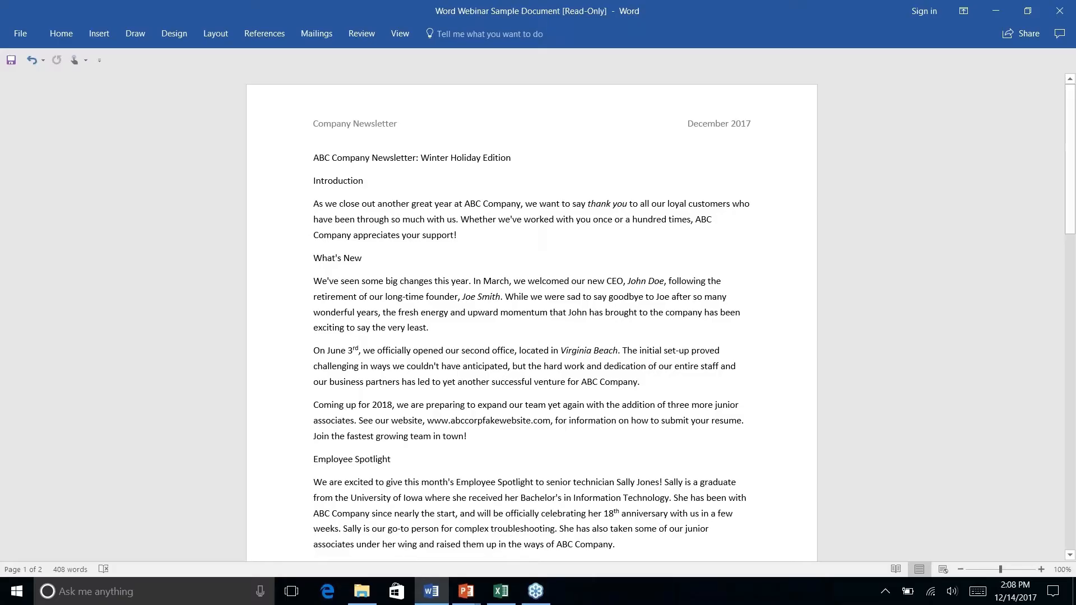
scroll(521, 370, down, 12)
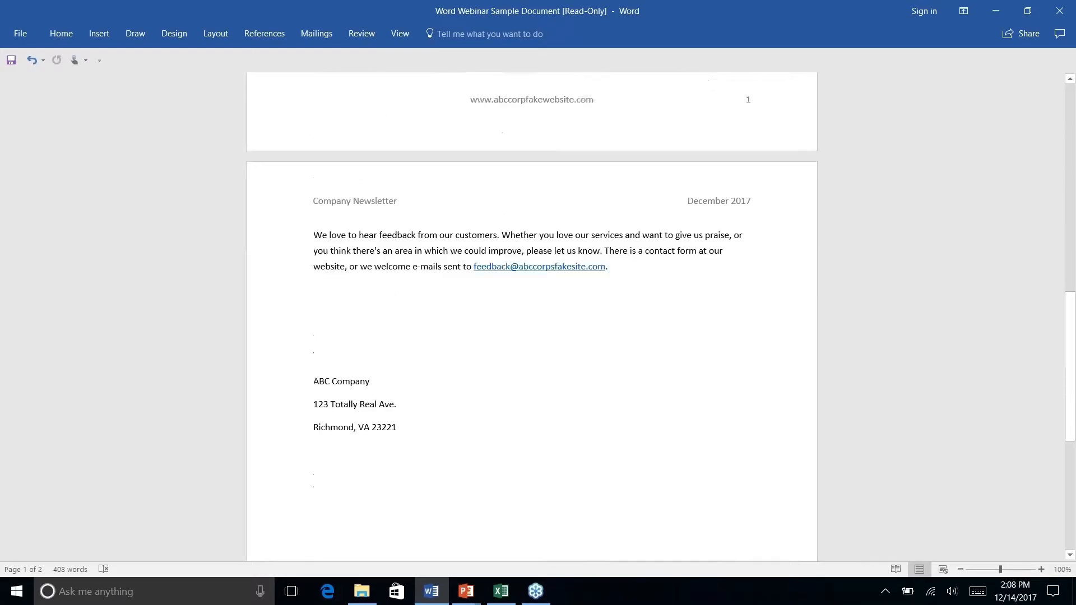
scroll(520, 371, up, 4)
scroll(395, 122, up, 9)
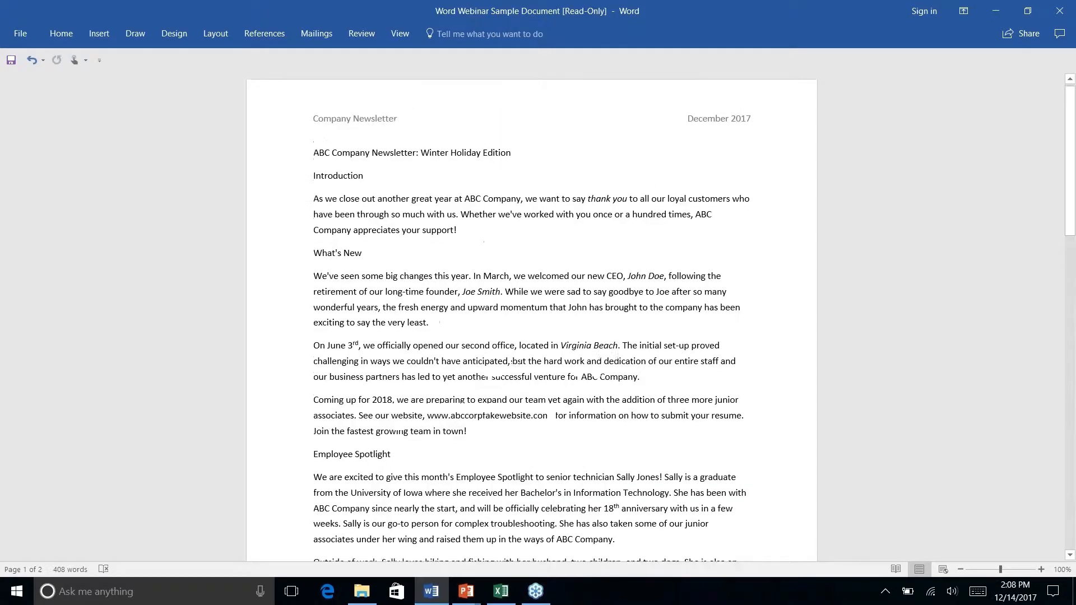
scroll(531, 317, down, 1)
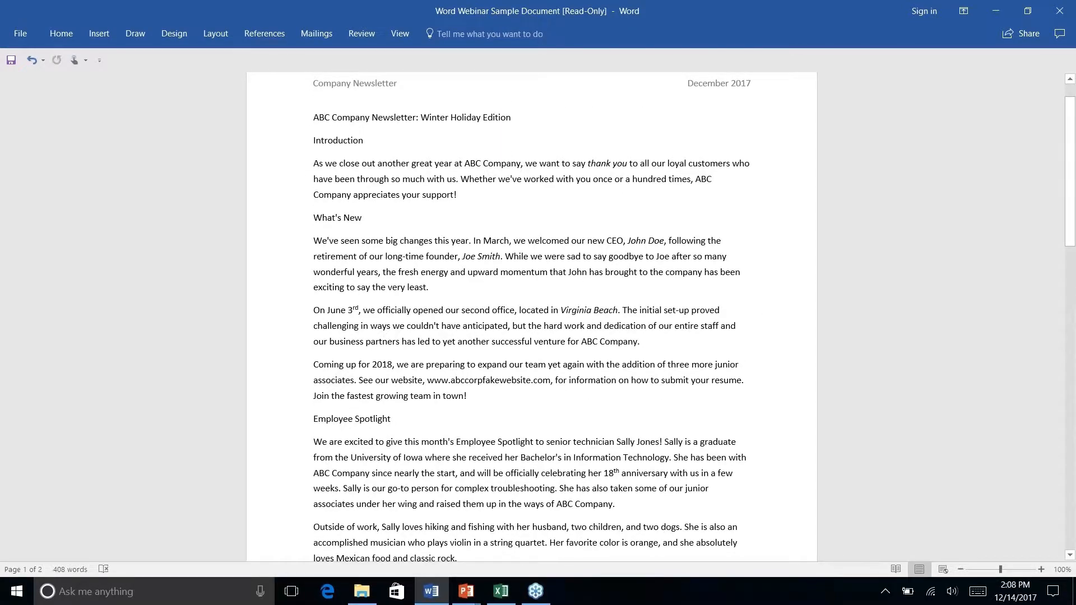
scroll(531, 316, down, 7)
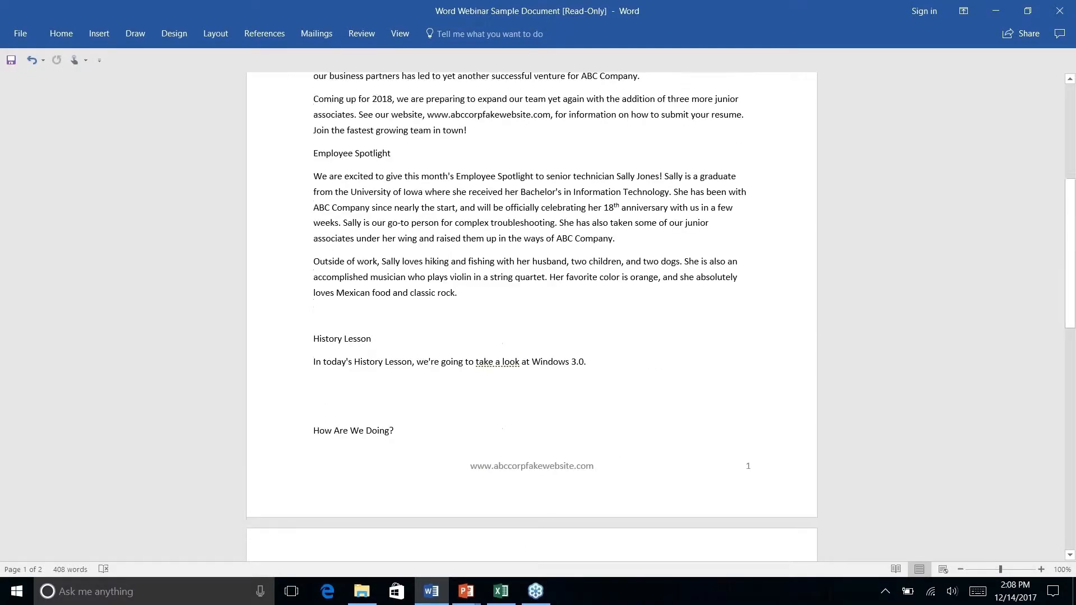
click(599, 317)
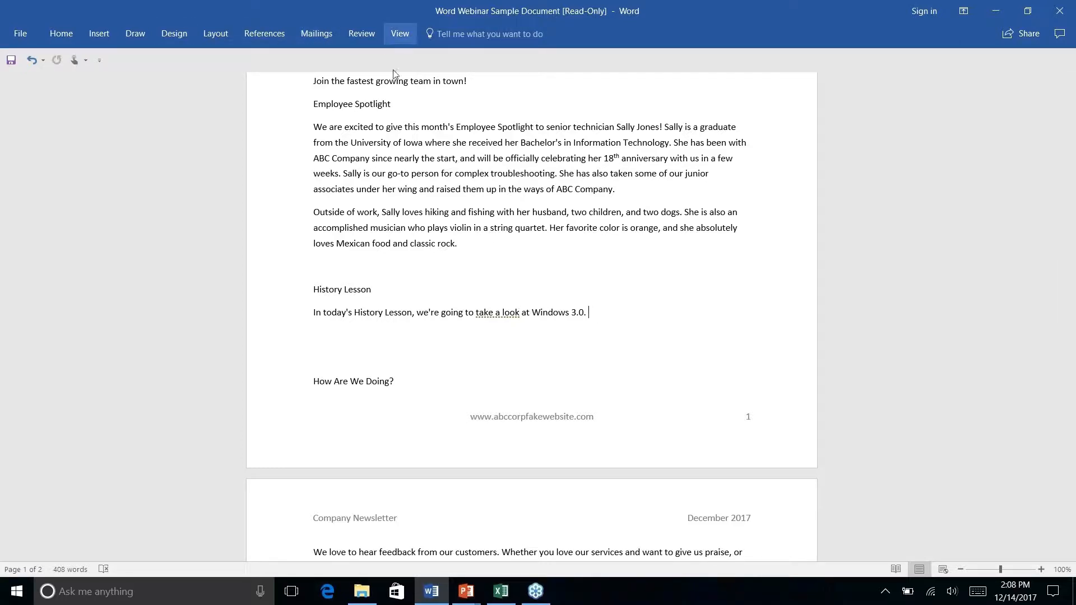
scroll(494, 298, down, 4)
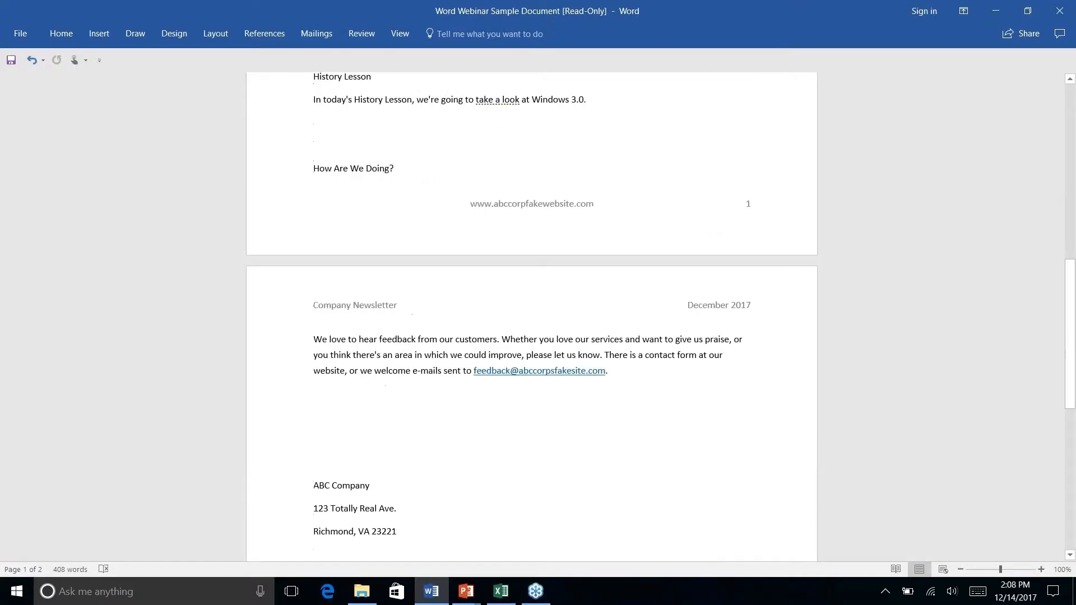
scroll(458, 259, up, 7)
scroll(458, 259, up, 2)
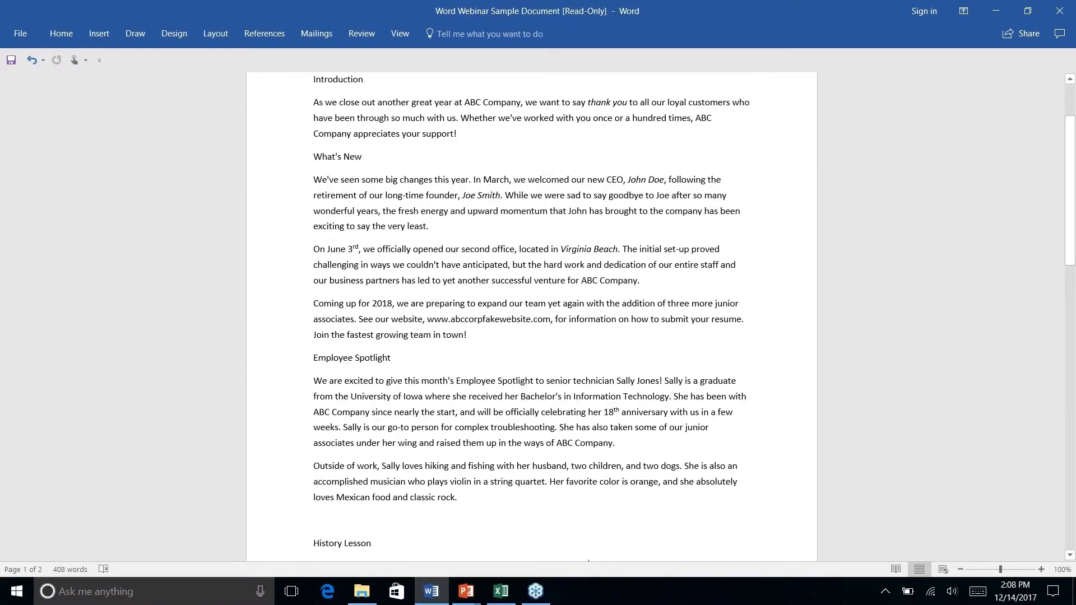
- Run Smart Lookup on "Windows 3.0." in the History Lesson sentence
scroll(561, 224, down, 5)
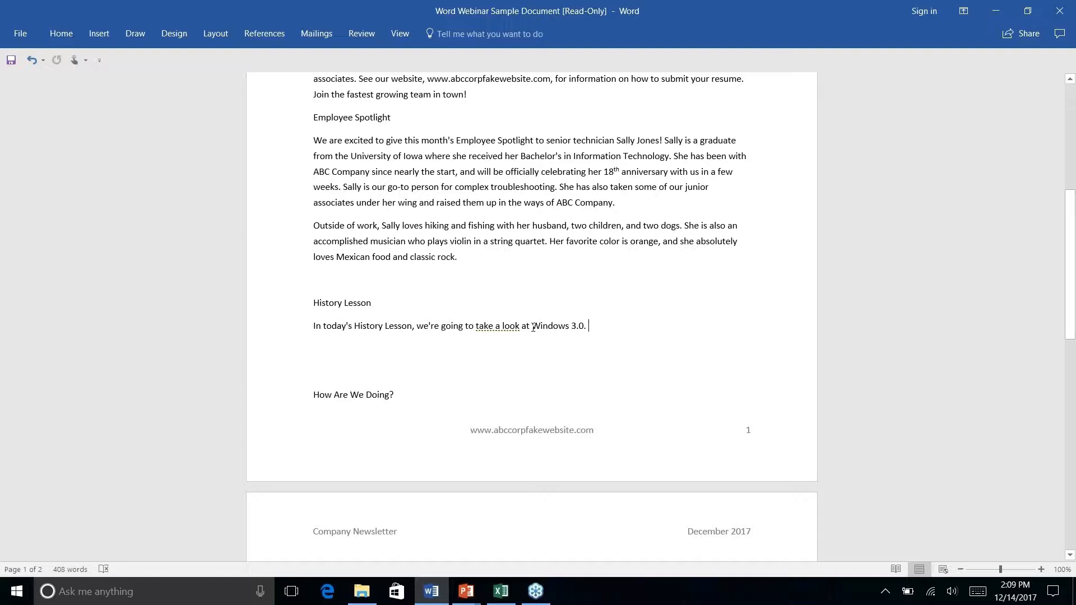
drag(532, 326, 589, 326)
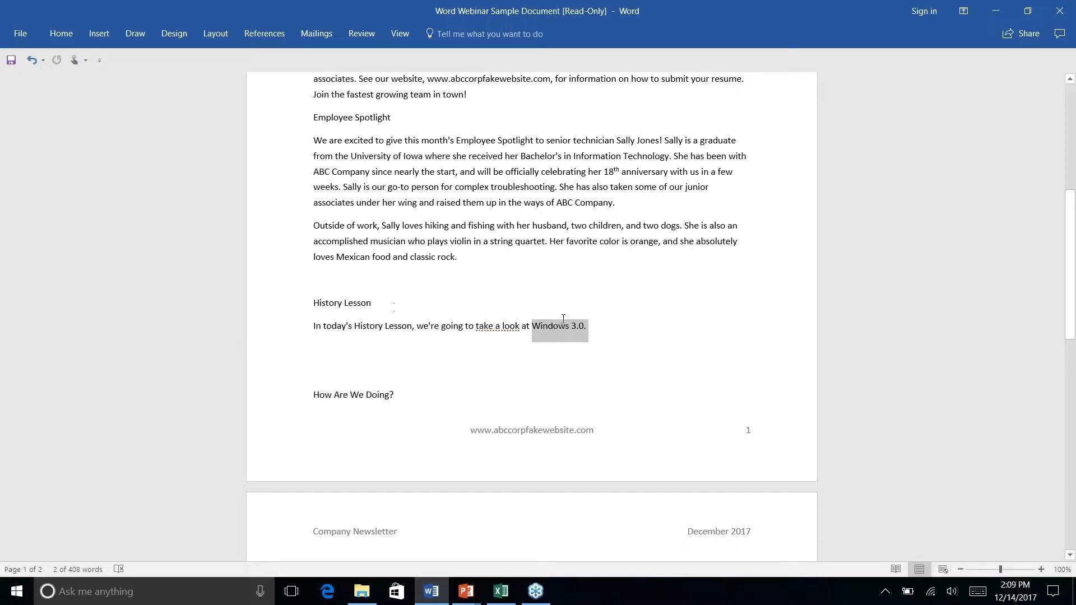
right_click(585, 334)
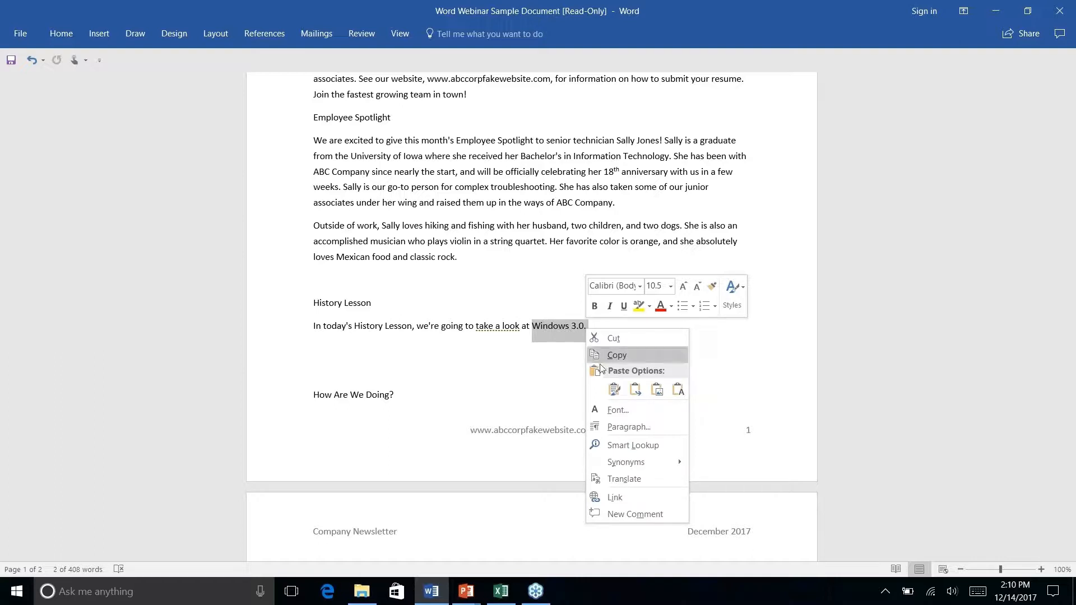
click(632, 445)
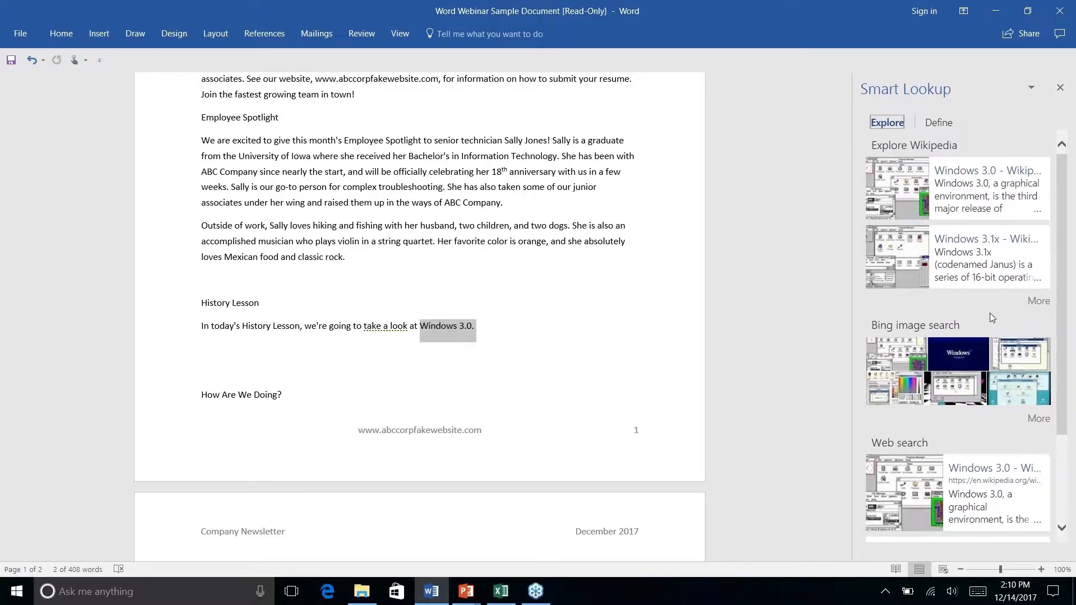
- View the Windows 3.0 Wikipedia article from the Smart Lookup results, and close both the article and the lookup results
scroll(992, 317, down, 3)
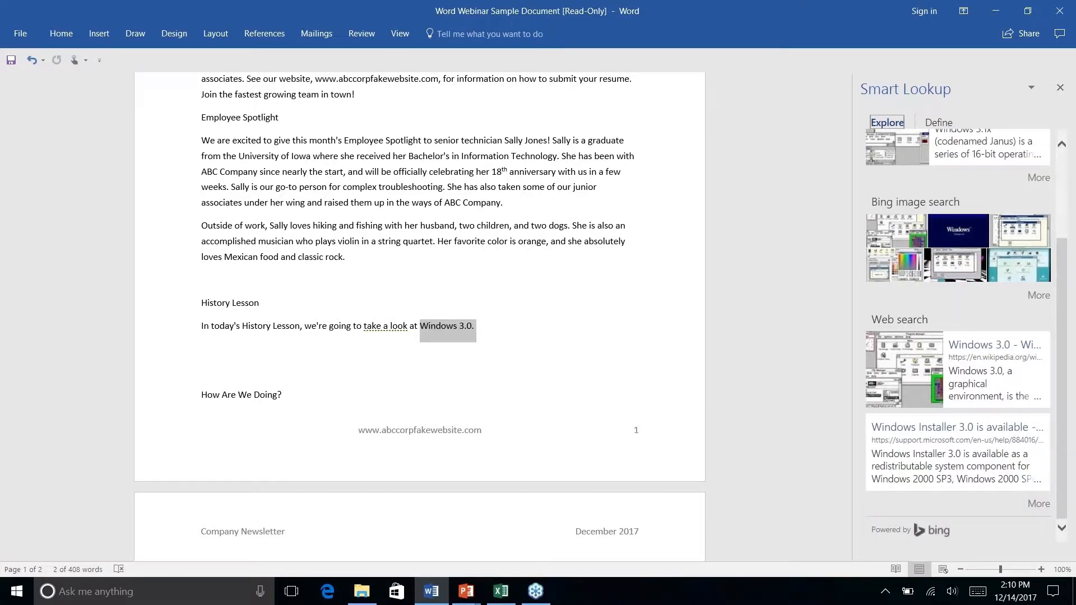
scroll(946, 163, up, 3)
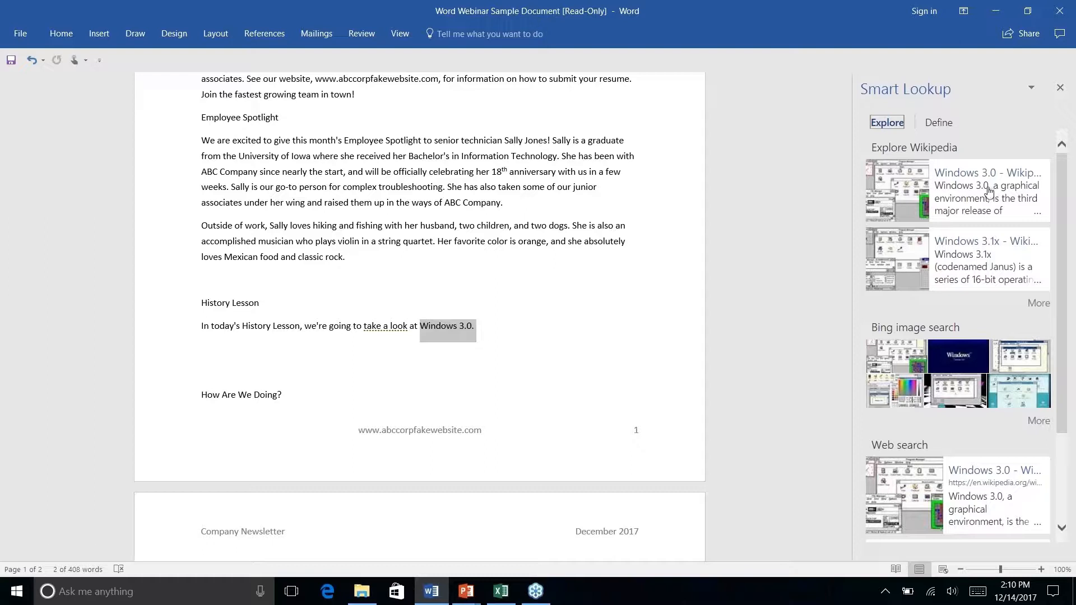
scroll(980, 266, down, 4)
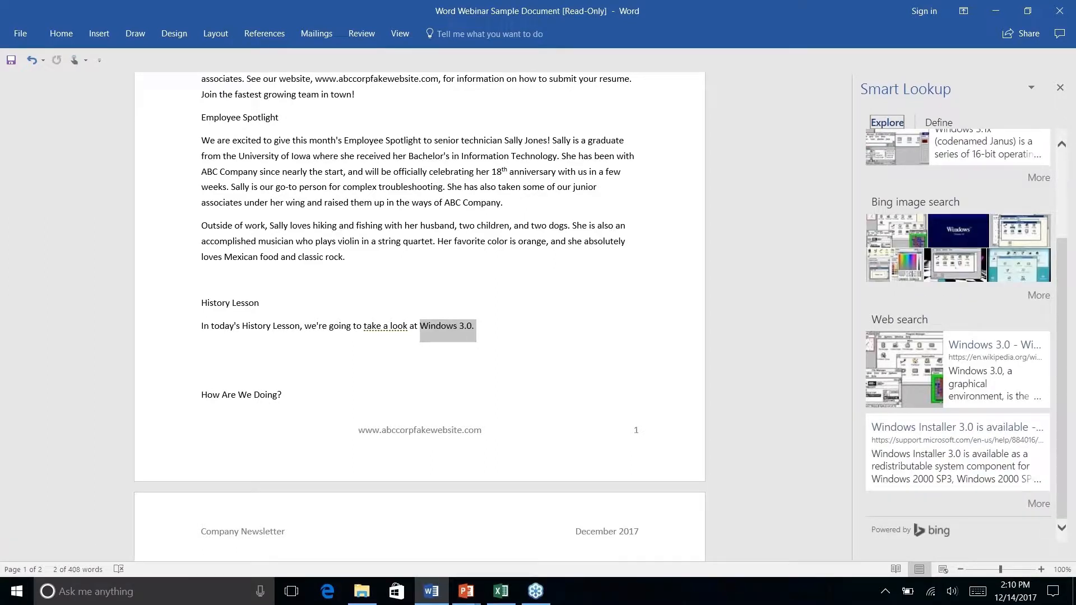
scroll(958, 331, up, 4)
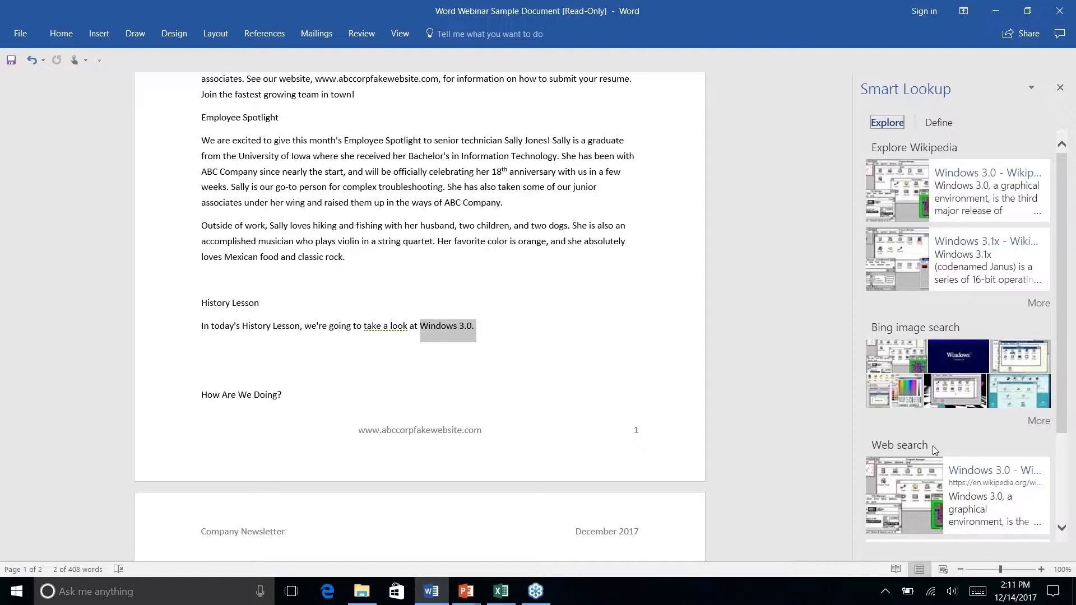
scroll(933, 447, down, 3)
scroll(933, 447, up, 3)
click(977, 175)
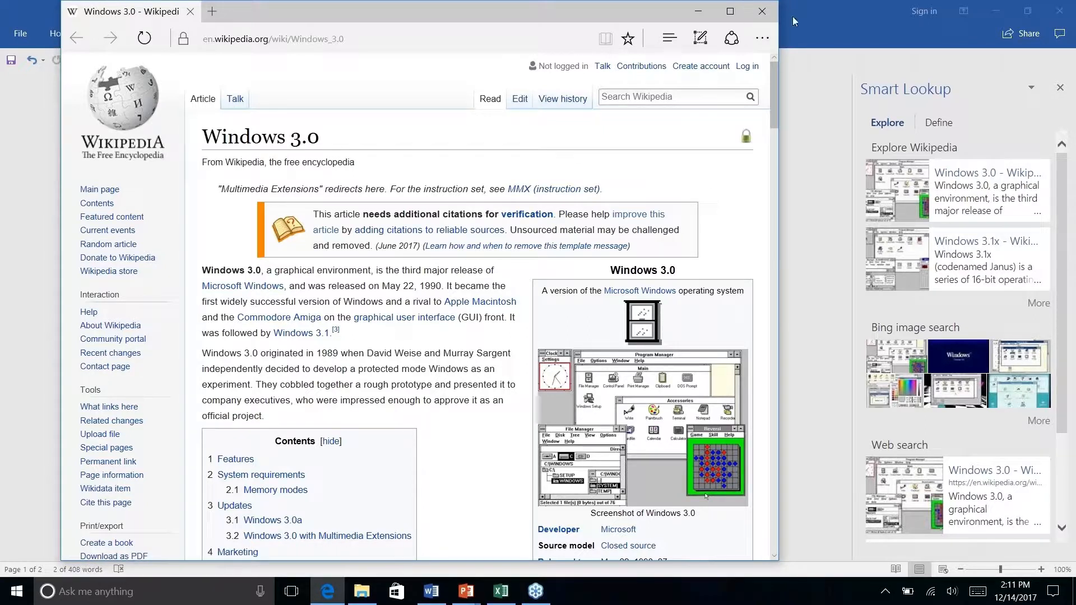
click(761, 13)
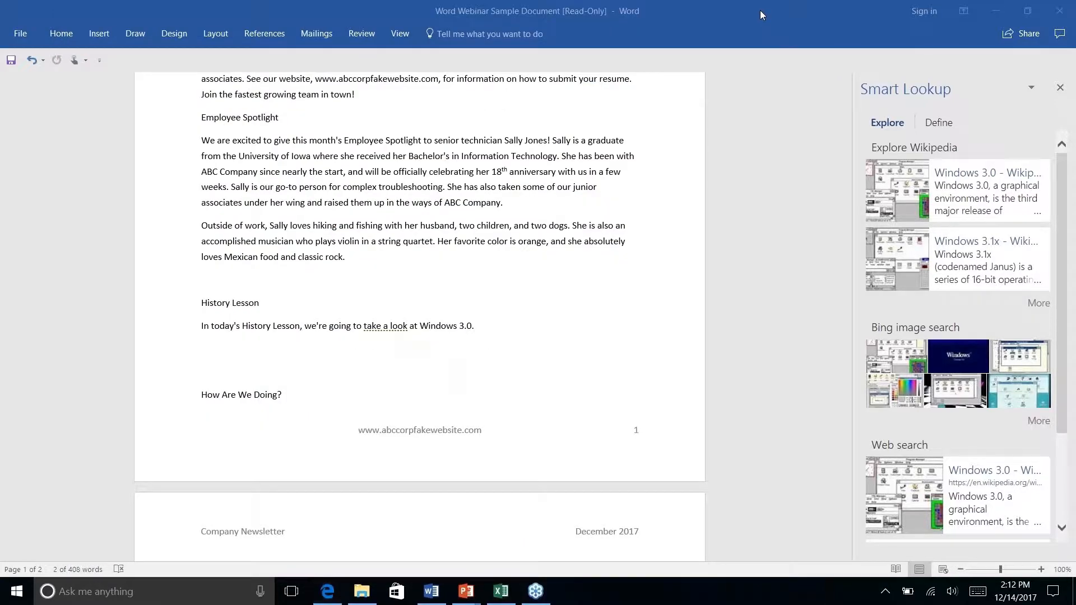
click(483, 328)
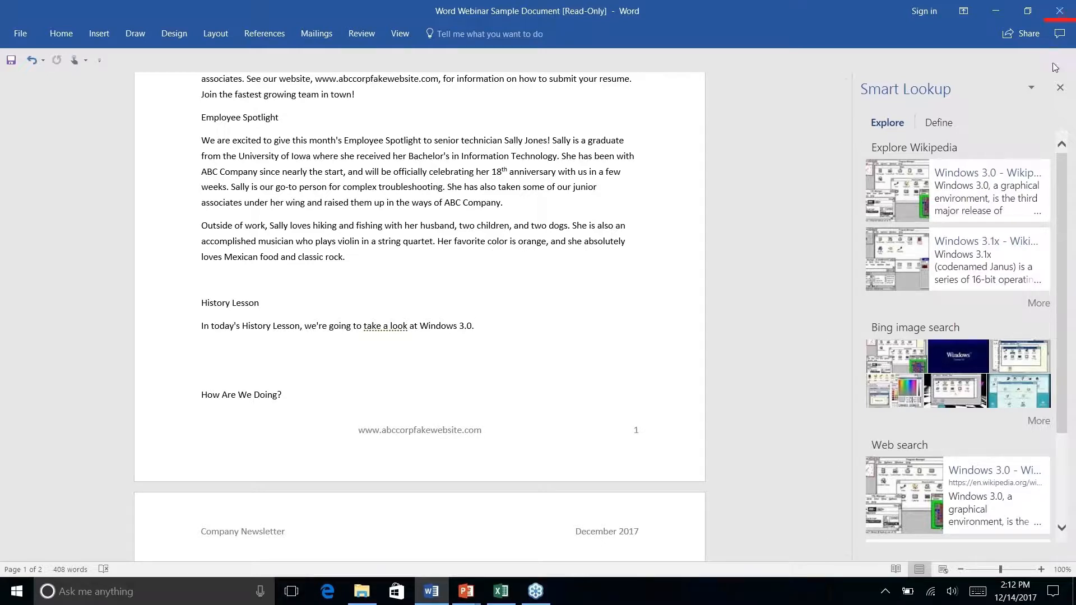
click(1059, 88)
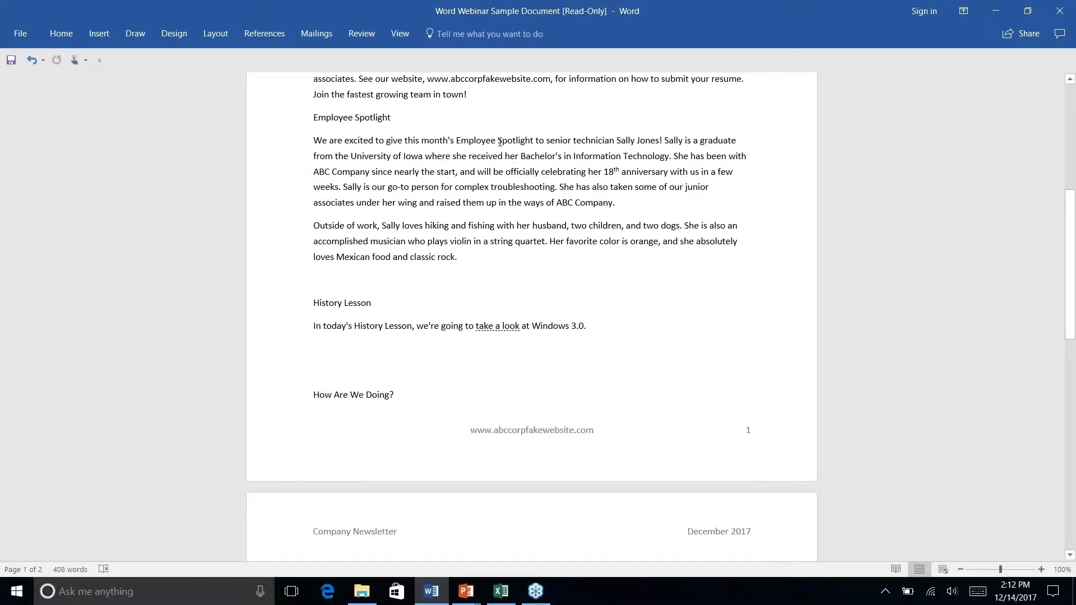
- Examine the research commands under References and the list of available citation styles without choosing a different style
click(267, 33)
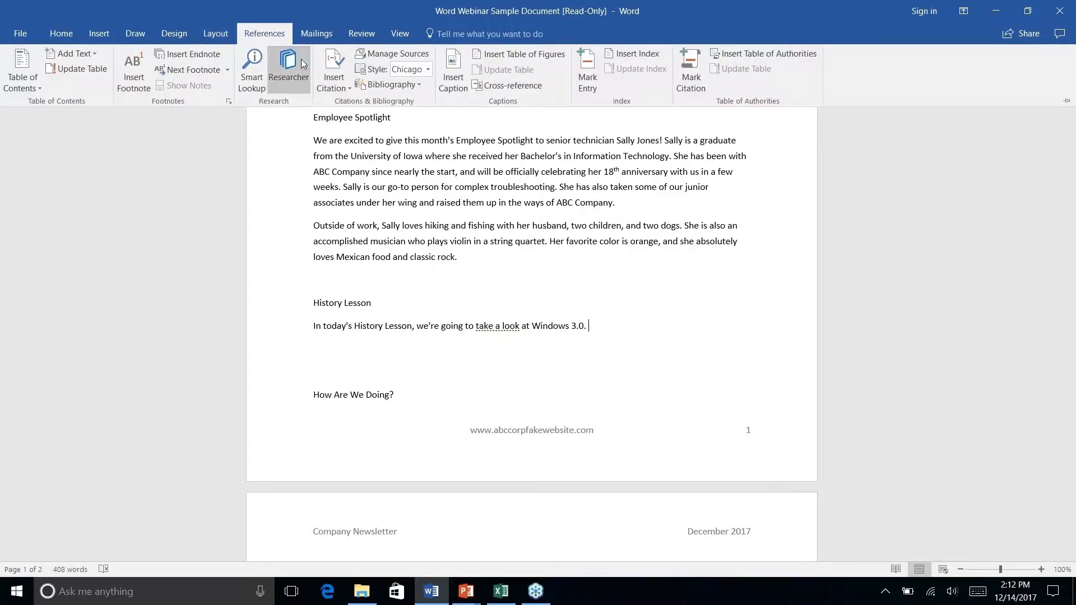
click(291, 78)
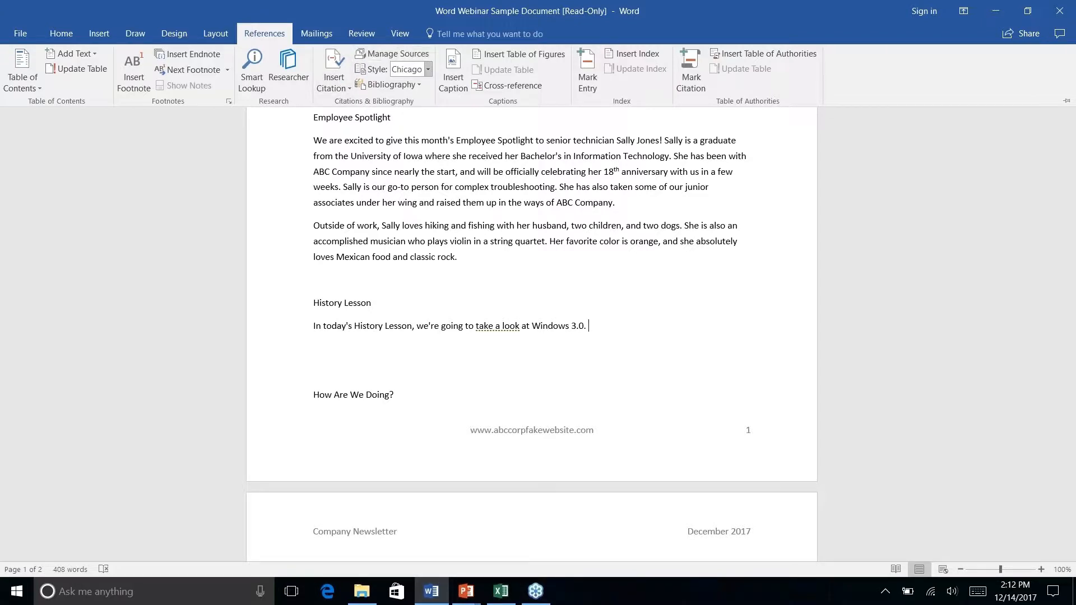
click(429, 70)
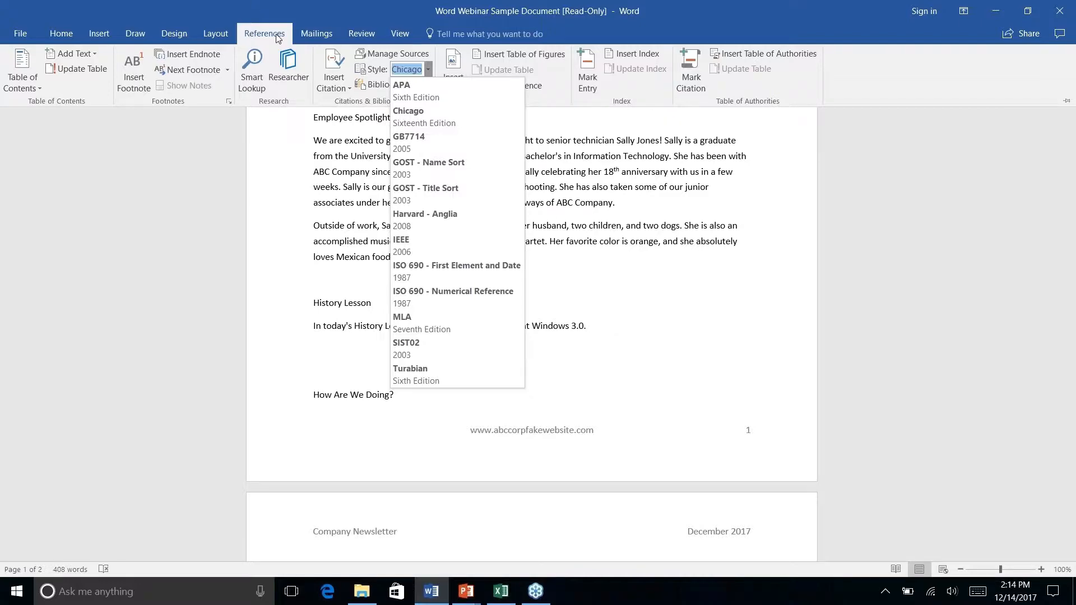
- Search for "windows 3.0" with Researcher
click(297, 78)
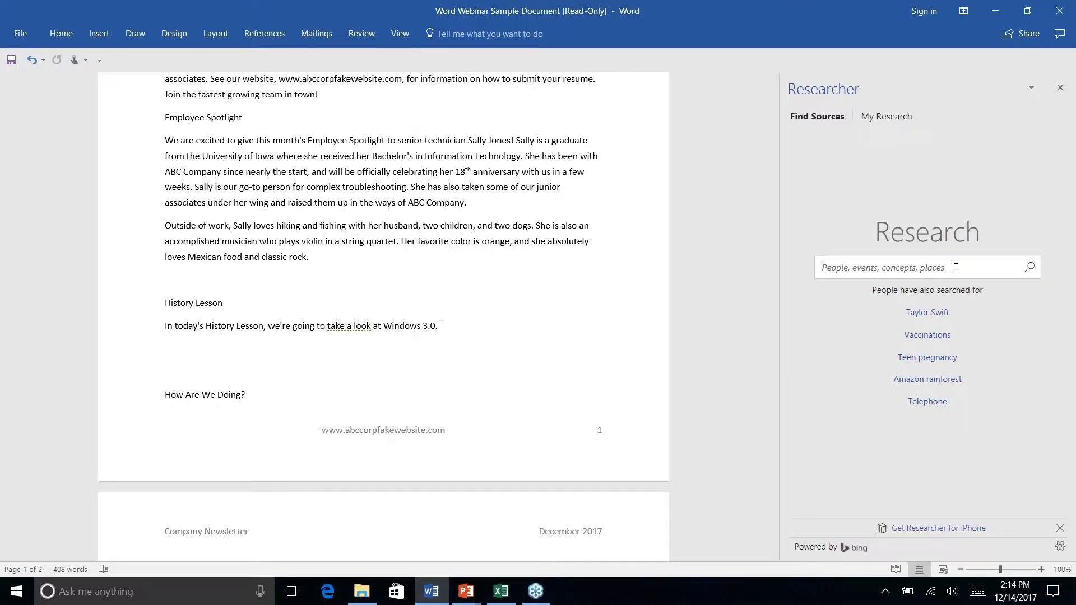
text(windows 3.0)
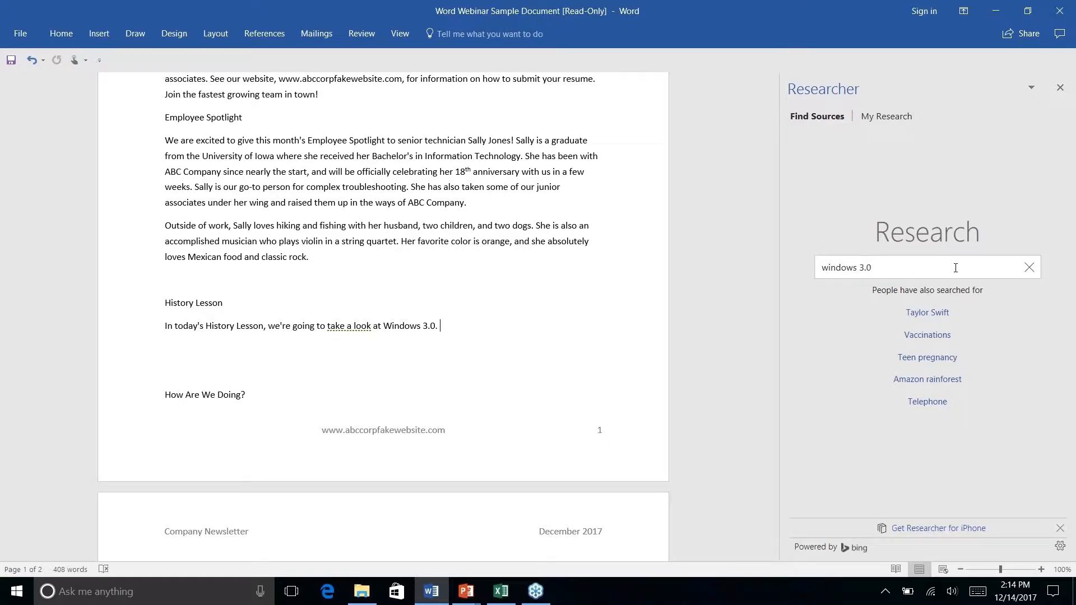
key(Return)
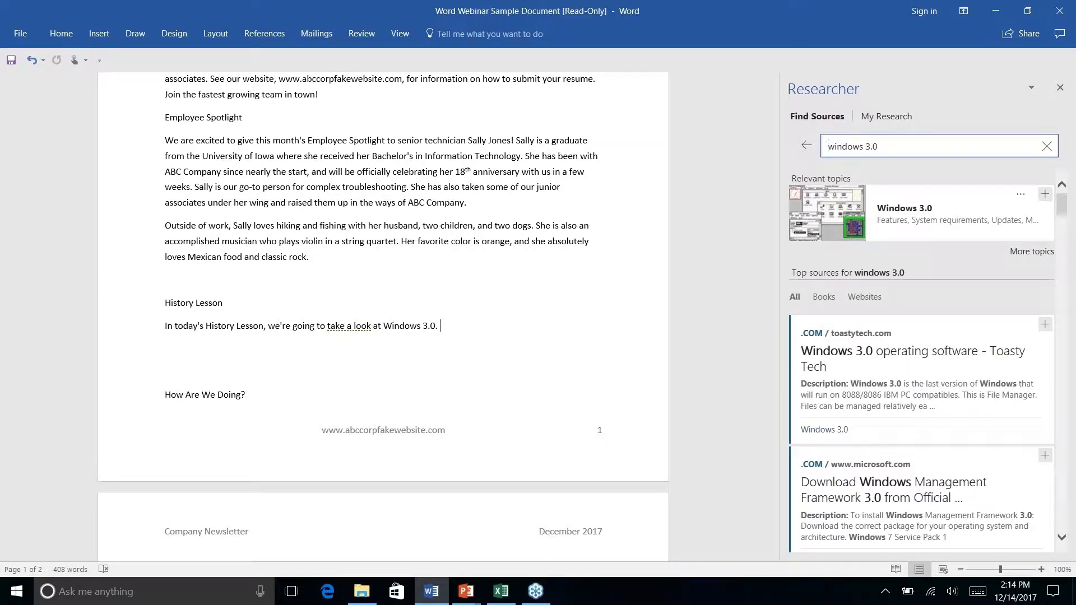
- Examine the Researcher sources for windows 3.0, filtering them by Books and by All
click(825, 298)
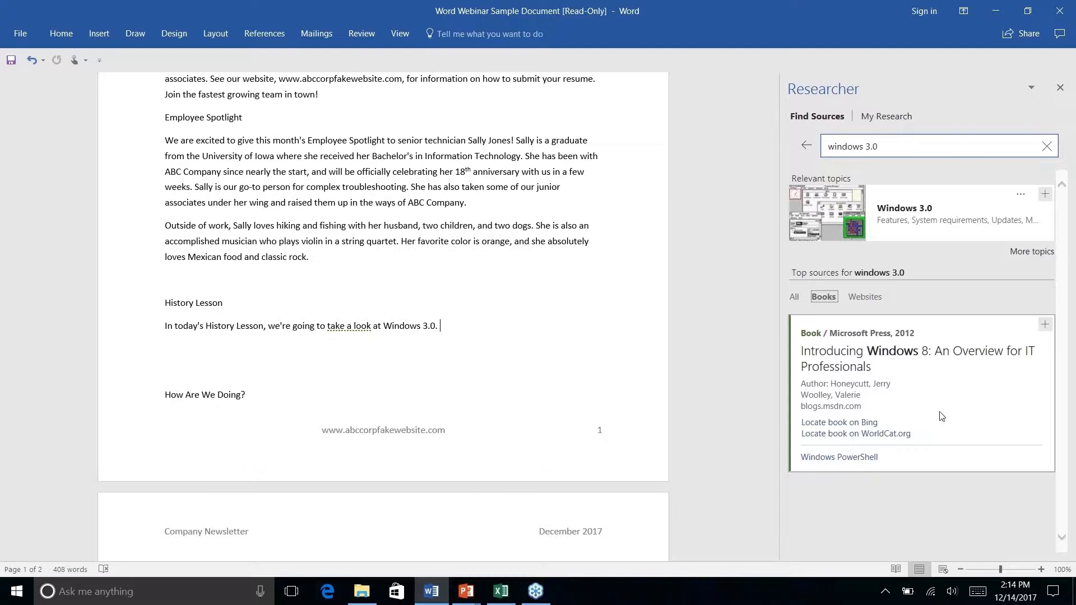
click(794, 298)
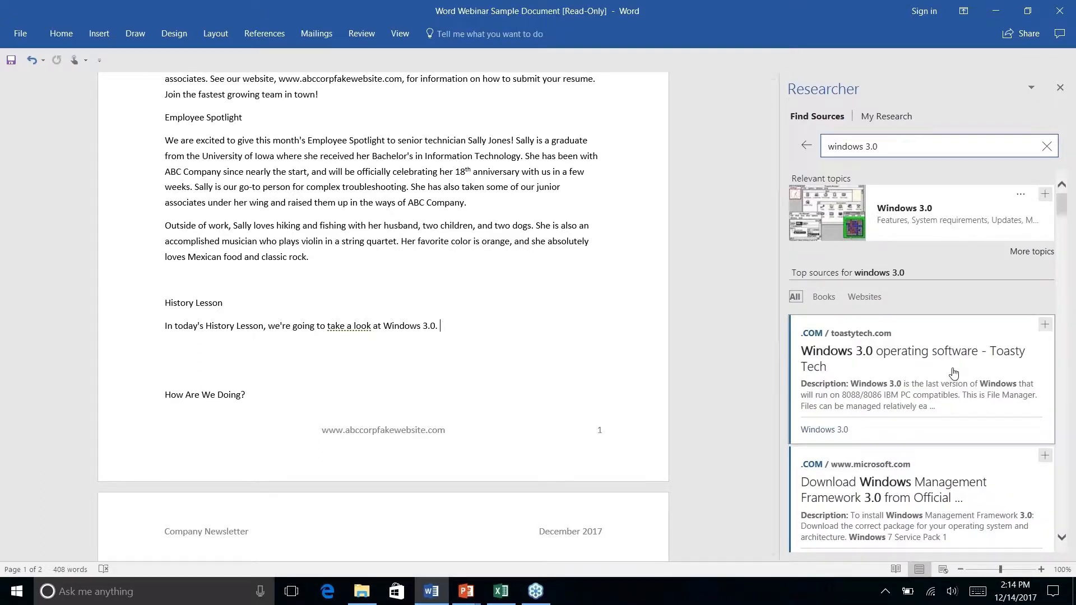
scroll(953, 373, down, 6)
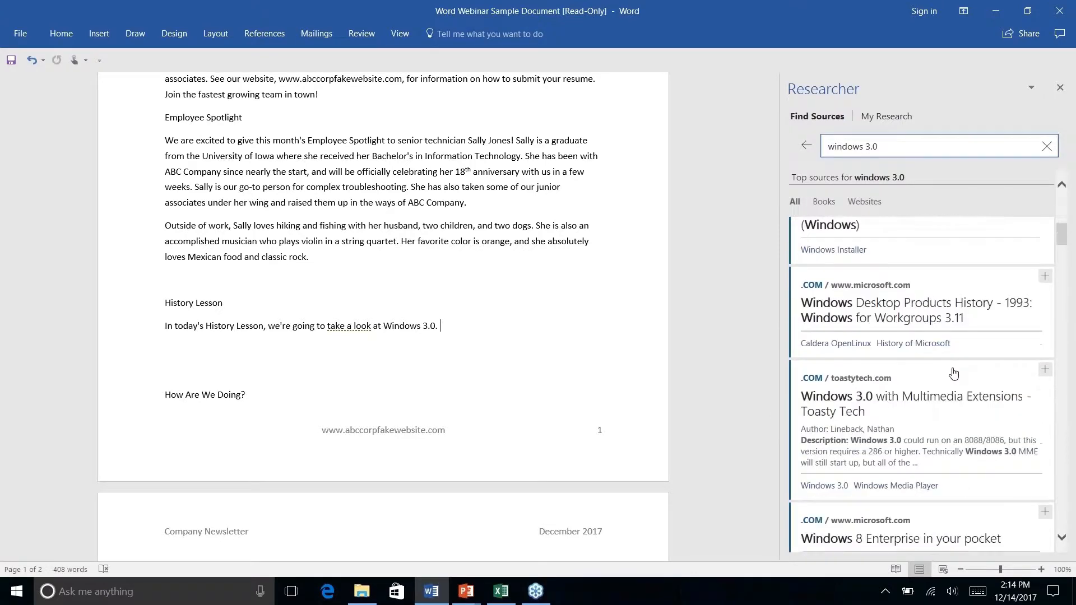
scroll(953, 373, up, 6)
scroll(953, 372, down, 4)
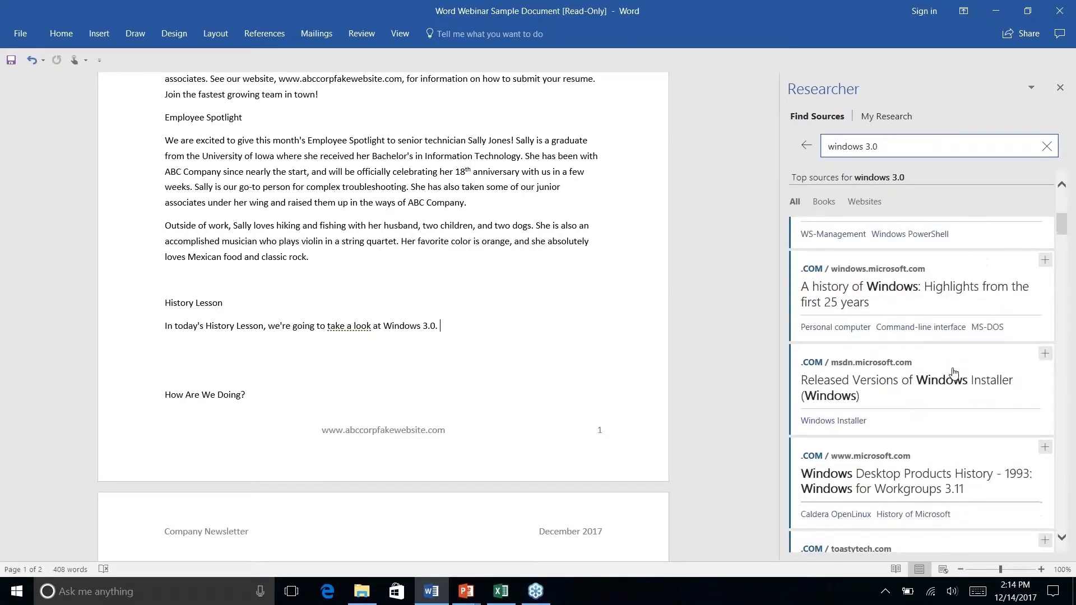
scroll(954, 373, down, 8)
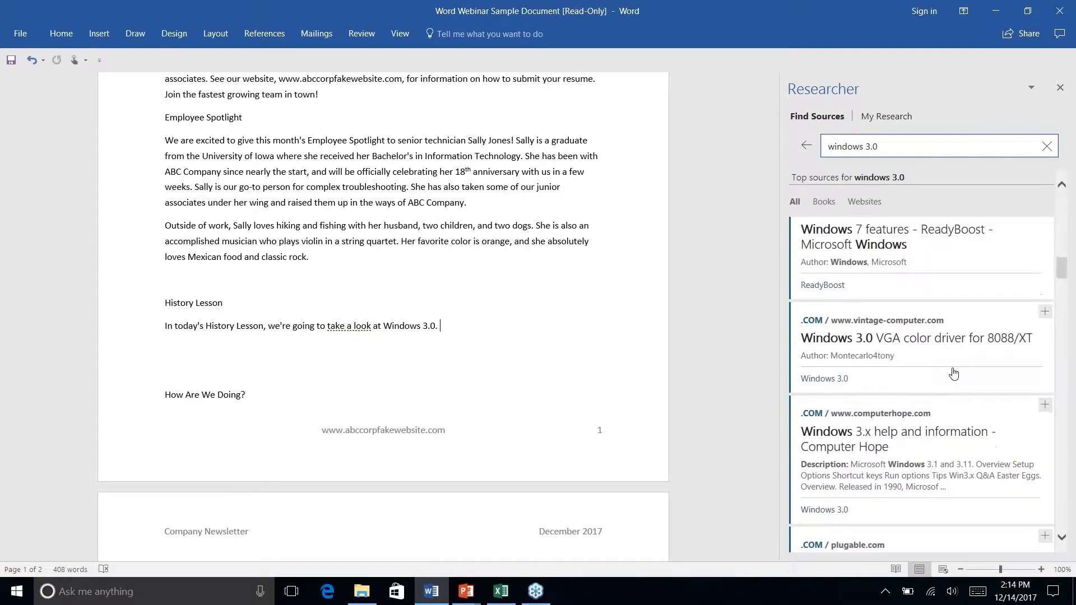
scroll(954, 373, down, 5)
scroll(953, 372, up, 8)
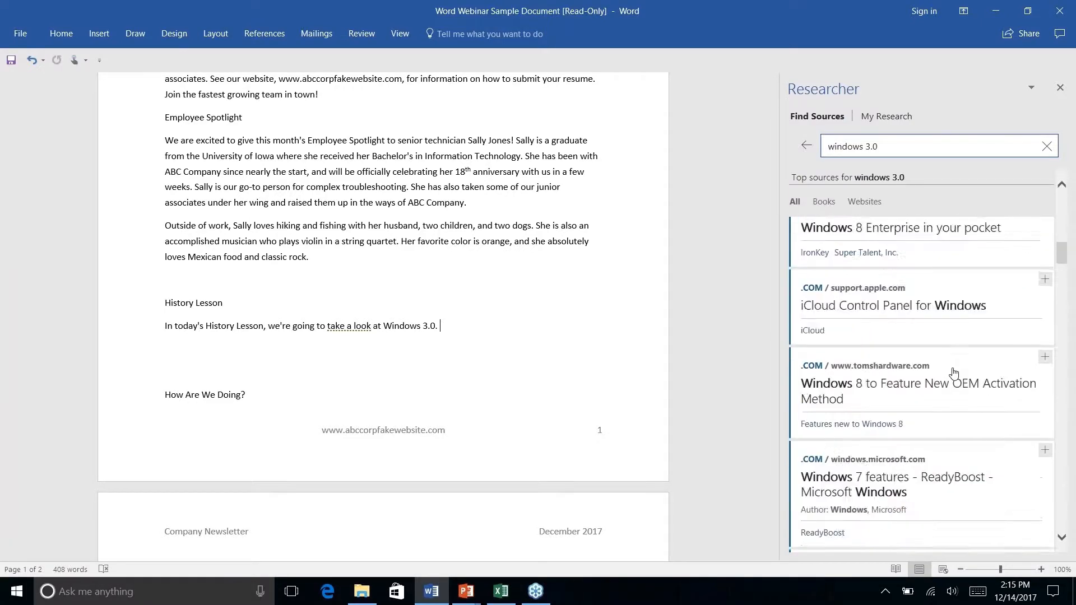
scroll(953, 373, up, 6)
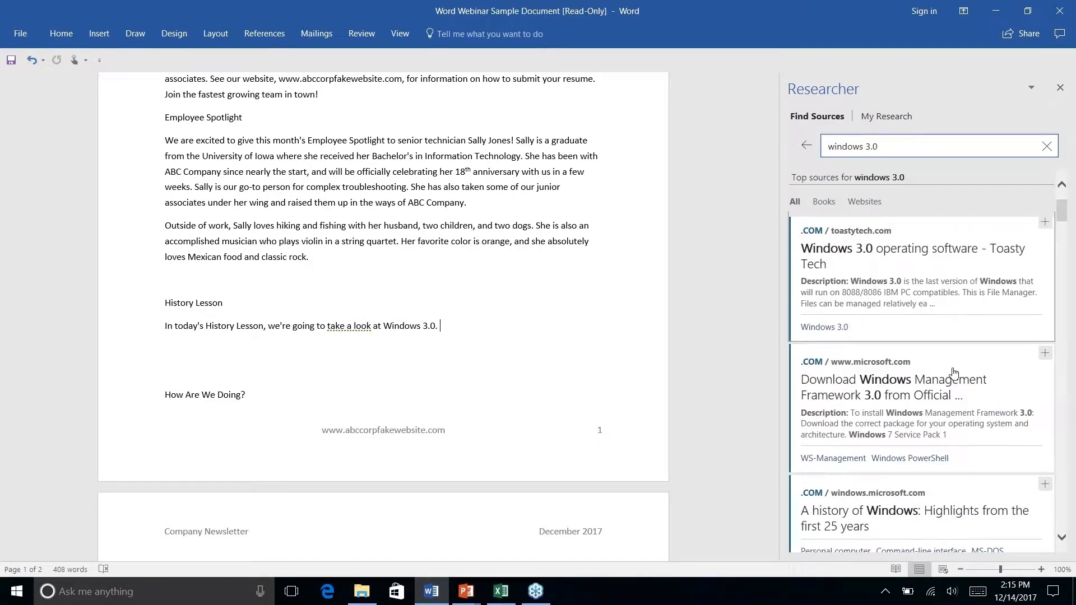
scroll(953, 372, up, 2)
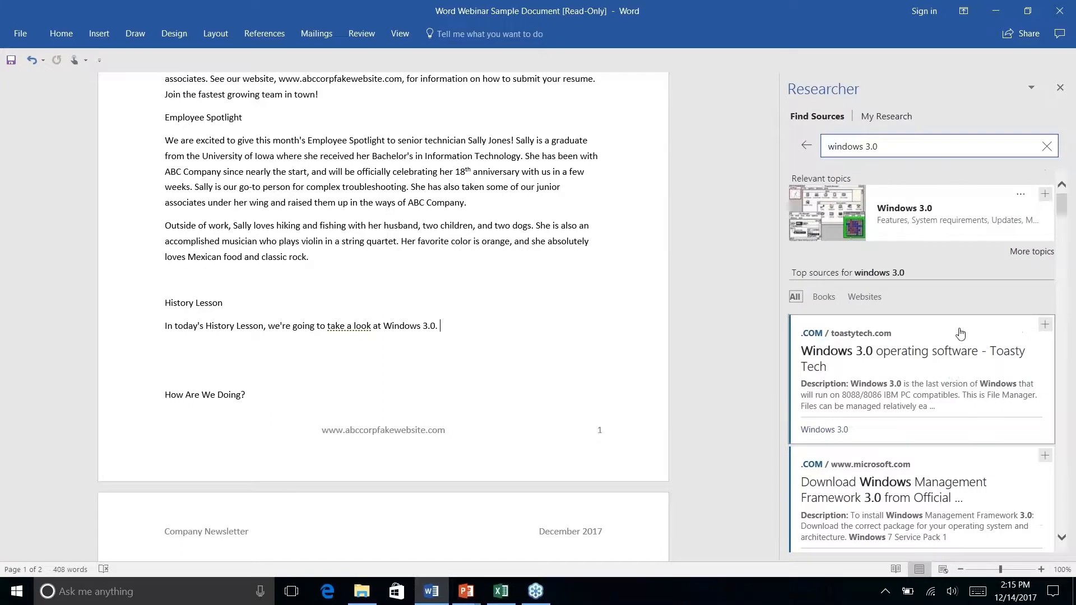
- View the Toasty Tech source on Windows 3.0 operating software, and refine the Researcher search to "windows 3.0 history"
click(934, 363)
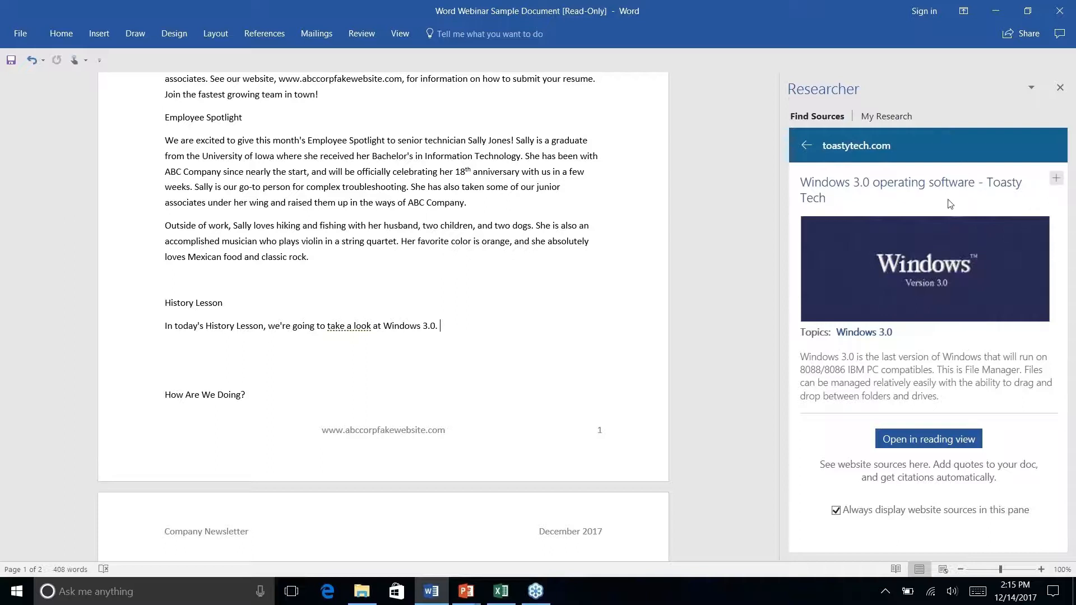
click(807, 147)
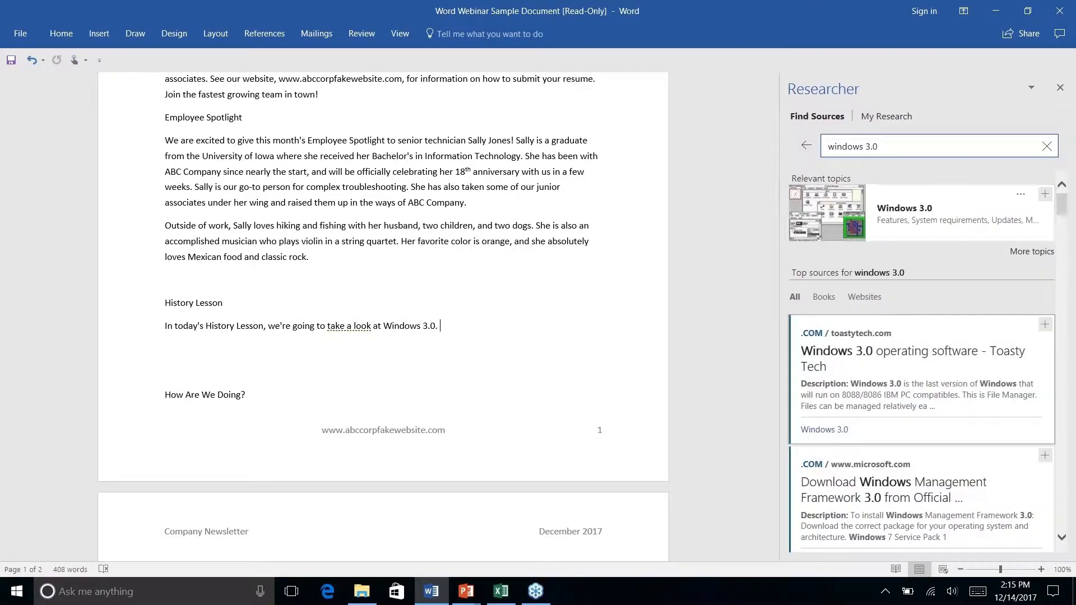
click(919, 147)
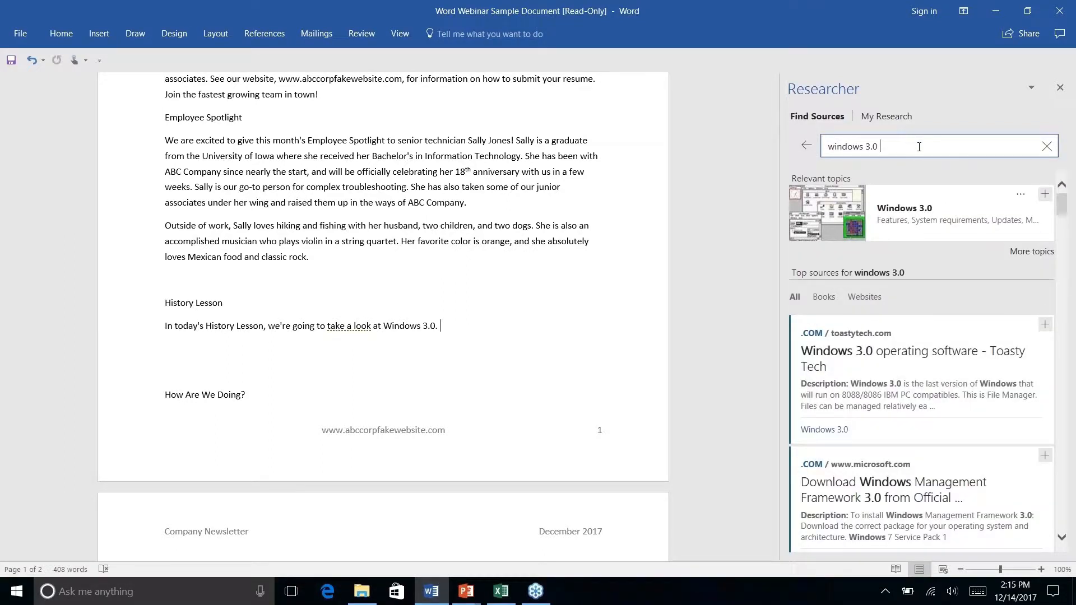
text(history)
key(Return)
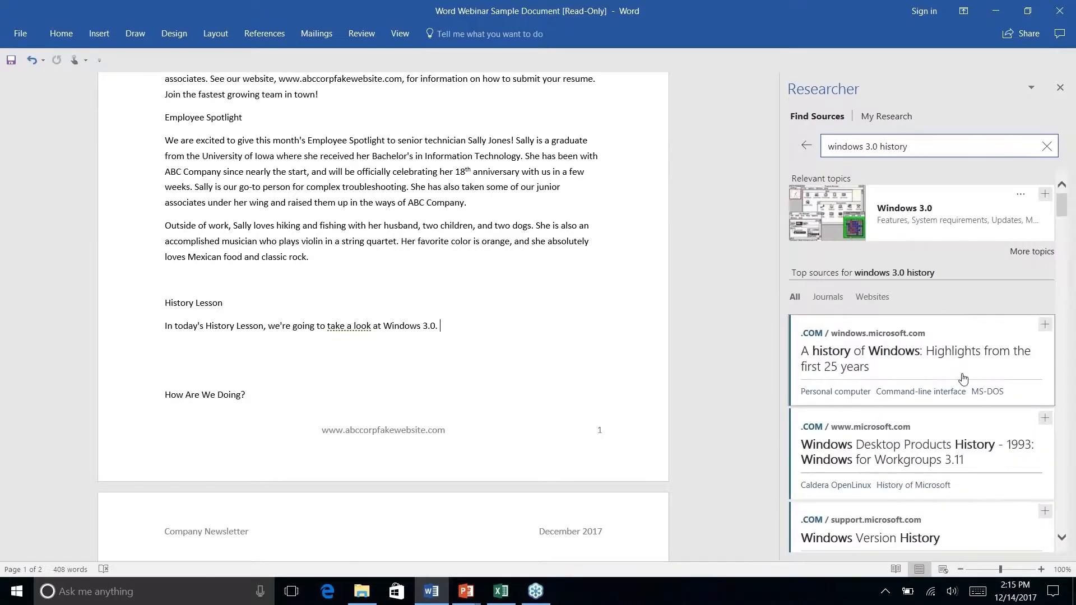
- Browse the windows 3.0 history sources and view the ITProPortal article "Microsoft Windows 3.0 Is 20 Years Old Today!!!"
scroll(962, 378, down, 2)
scroll(961, 379, down, 5)
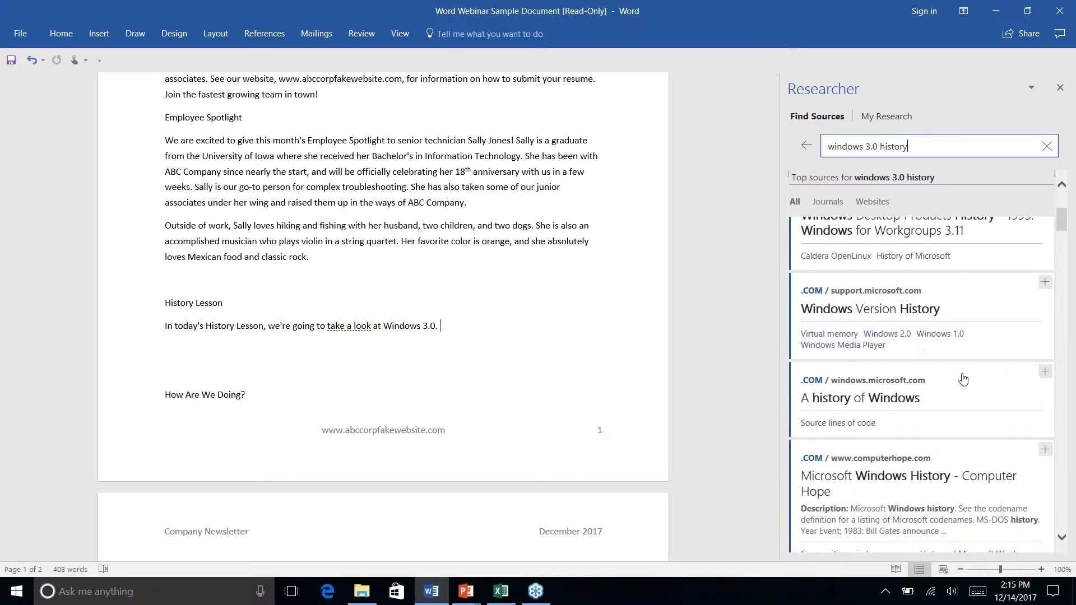
scroll(924, 381, down, 5)
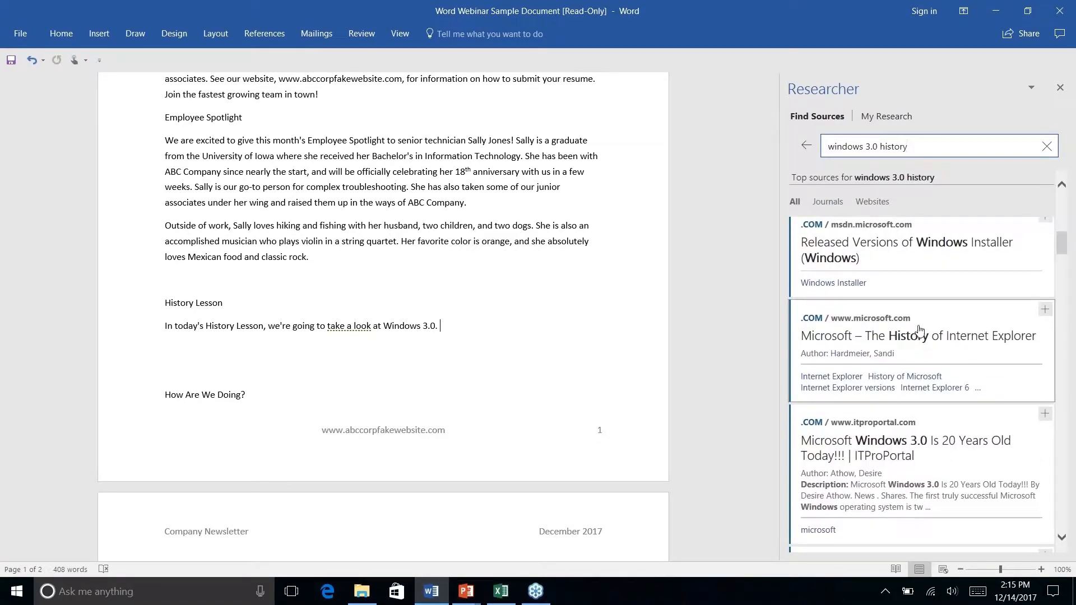
click(905, 452)
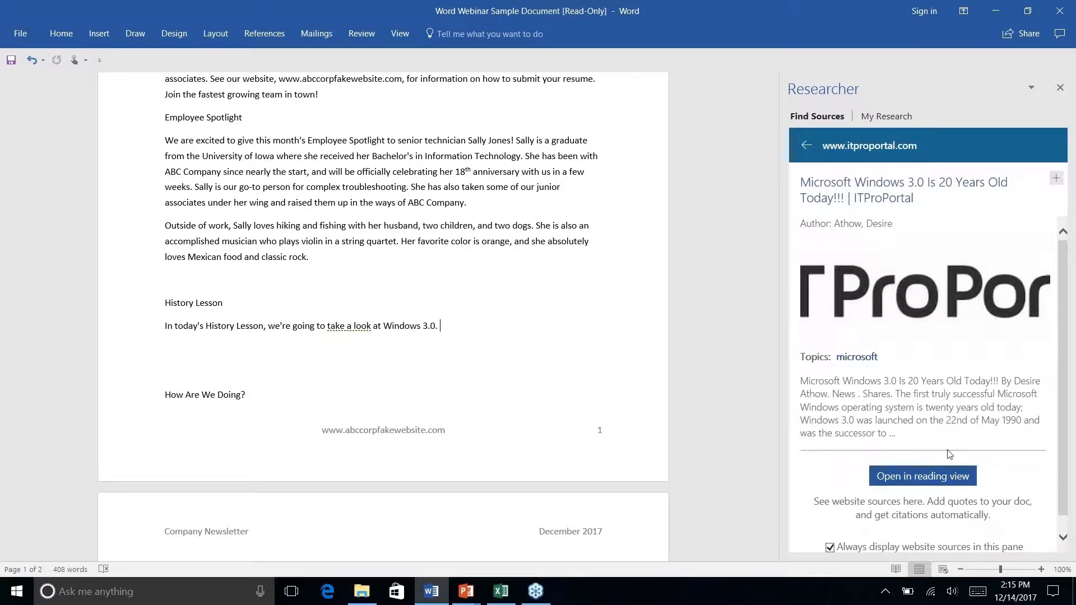
scroll(928, 387, down, 1)
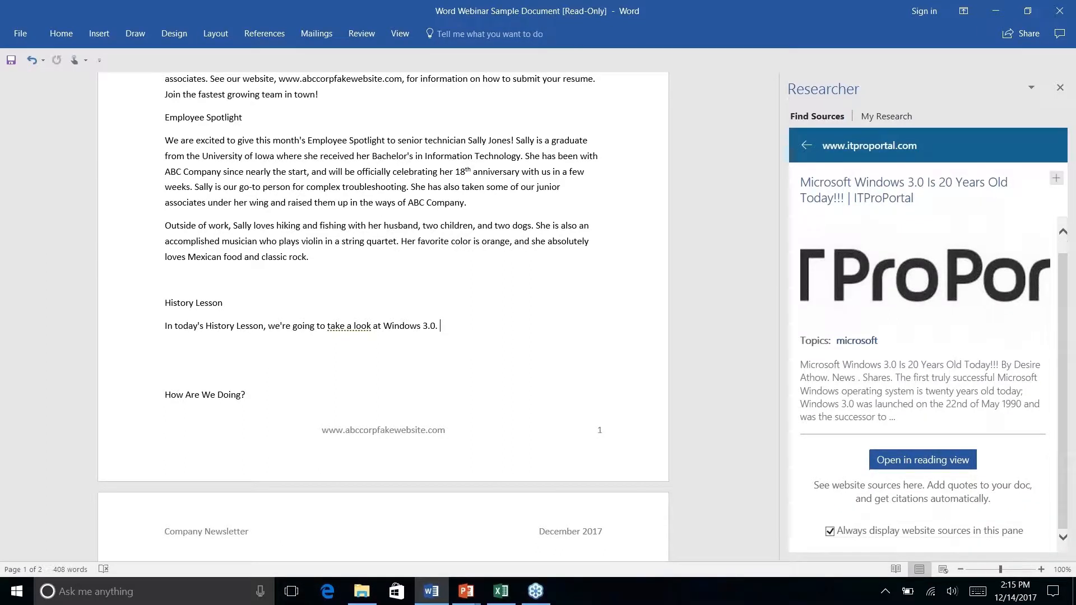
scroll(927, 387, up, 1)
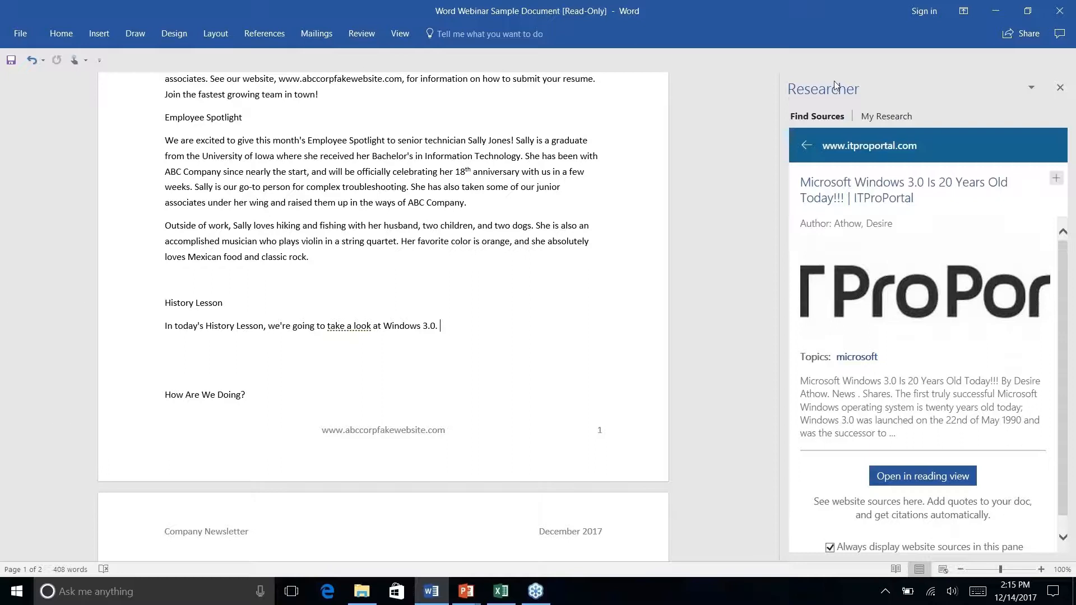
click(806, 146)
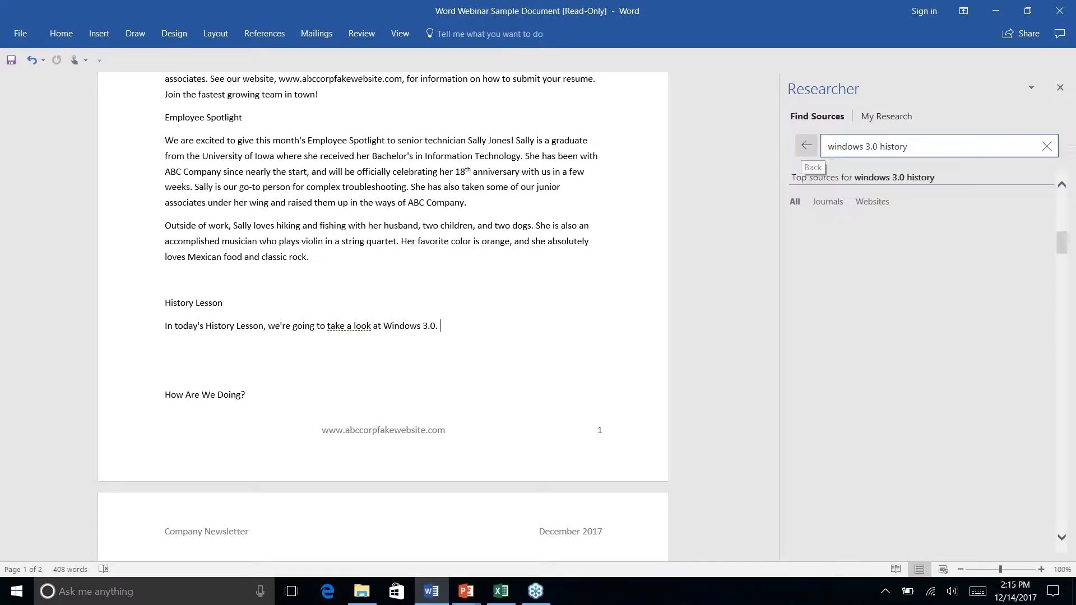
- Return the Researcher search to windows 3.0 and browse its top sources
double_click(914, 149)
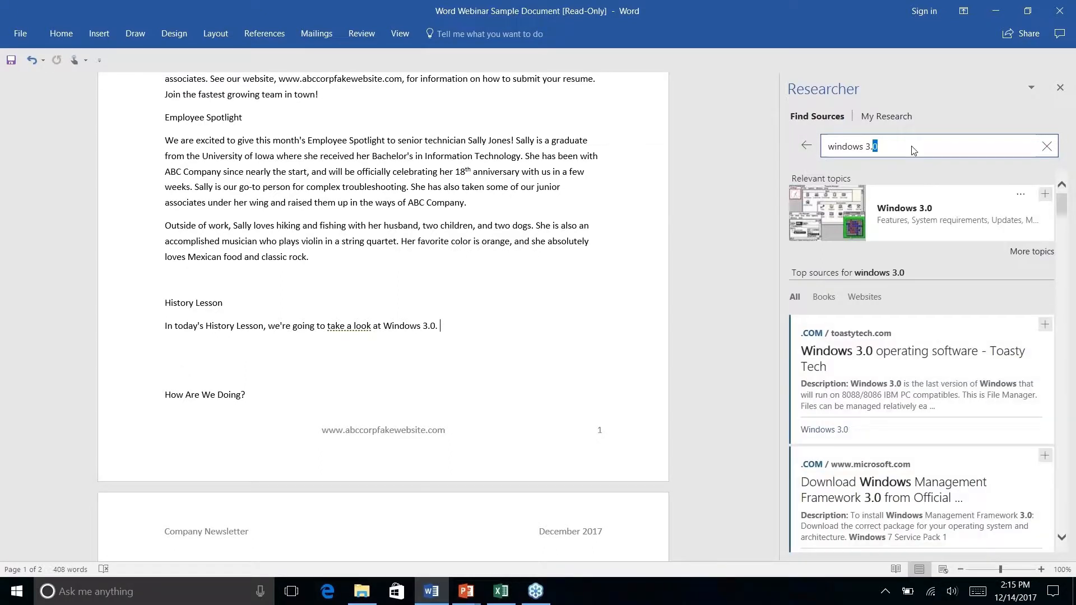
click(895, 153)
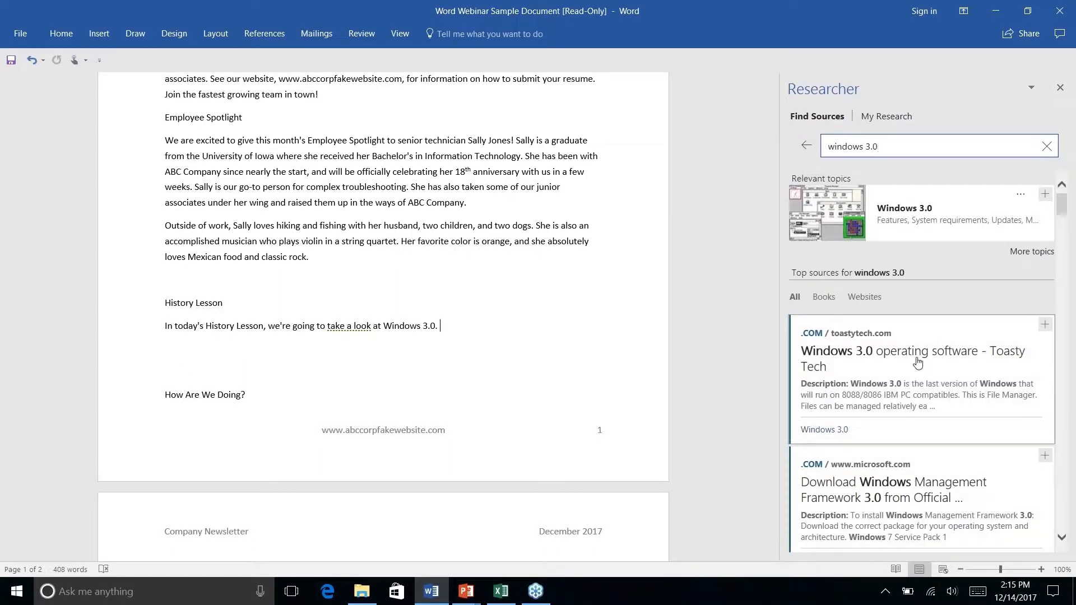
scroll(918, 363, down, 5)
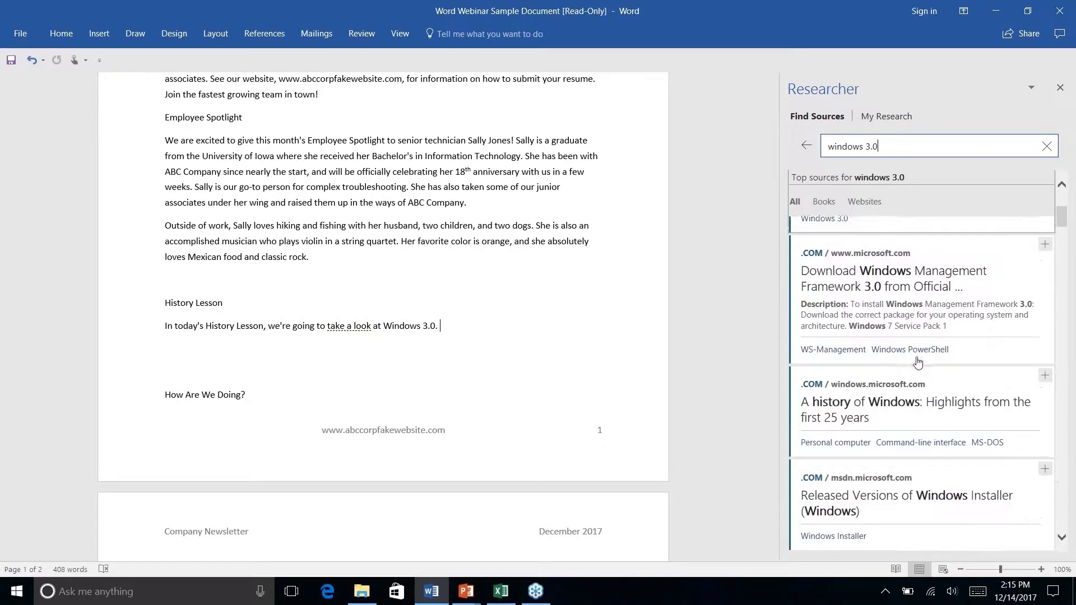
scroll(917, 363, down, 5)
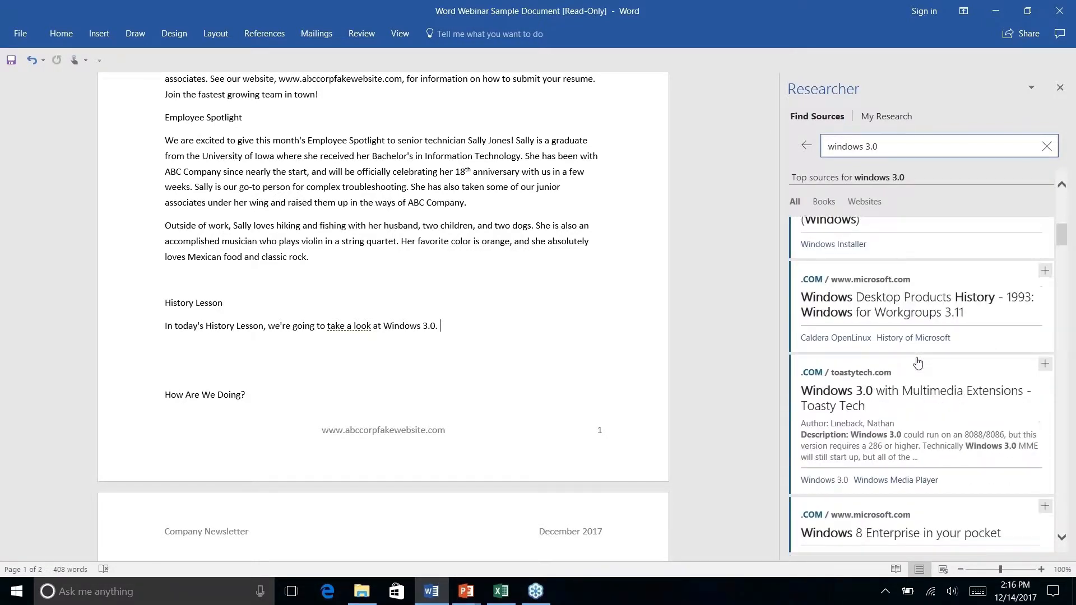
- Insert the summary paragraph of the source "Windows 3.0 with Multimedia Extensions - Toasty Tech" beneath the History Lesson sentence
click(916, 298)
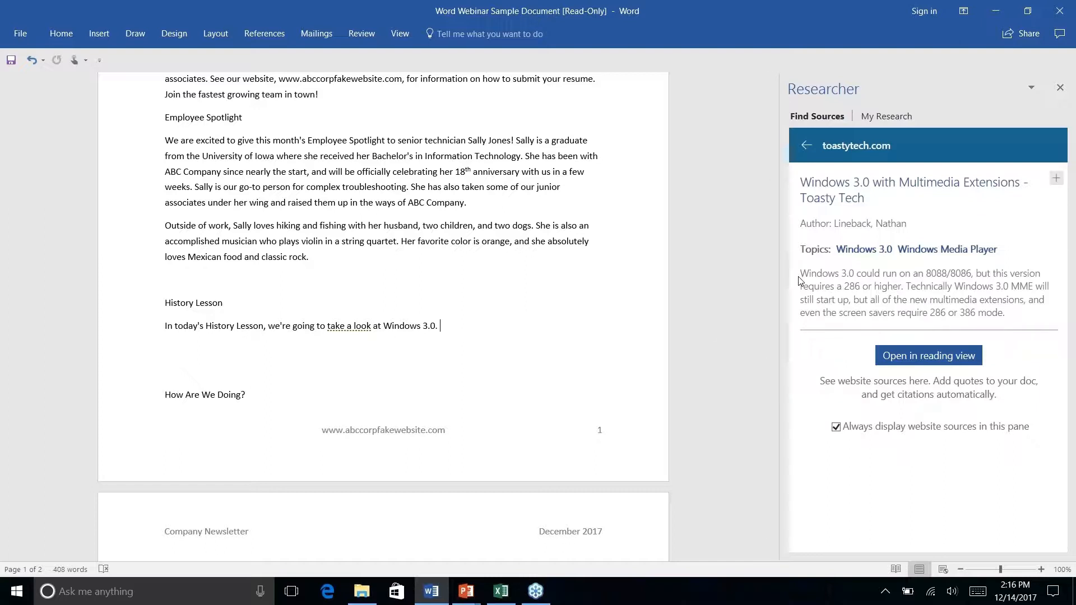
drag(801, 275, 1028, 315)
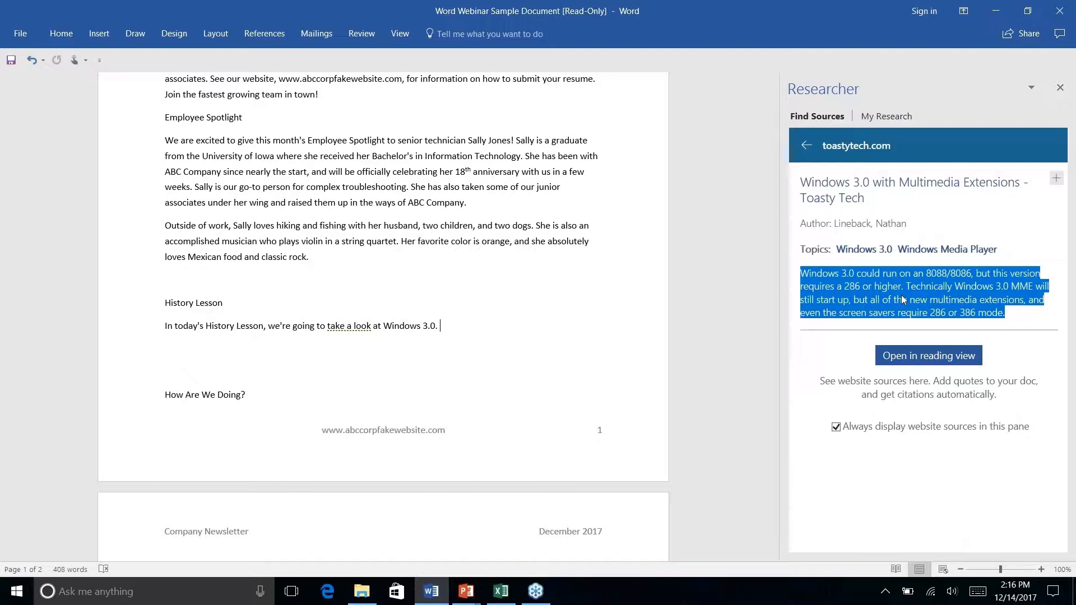
drag(903, 300, 528, 353)
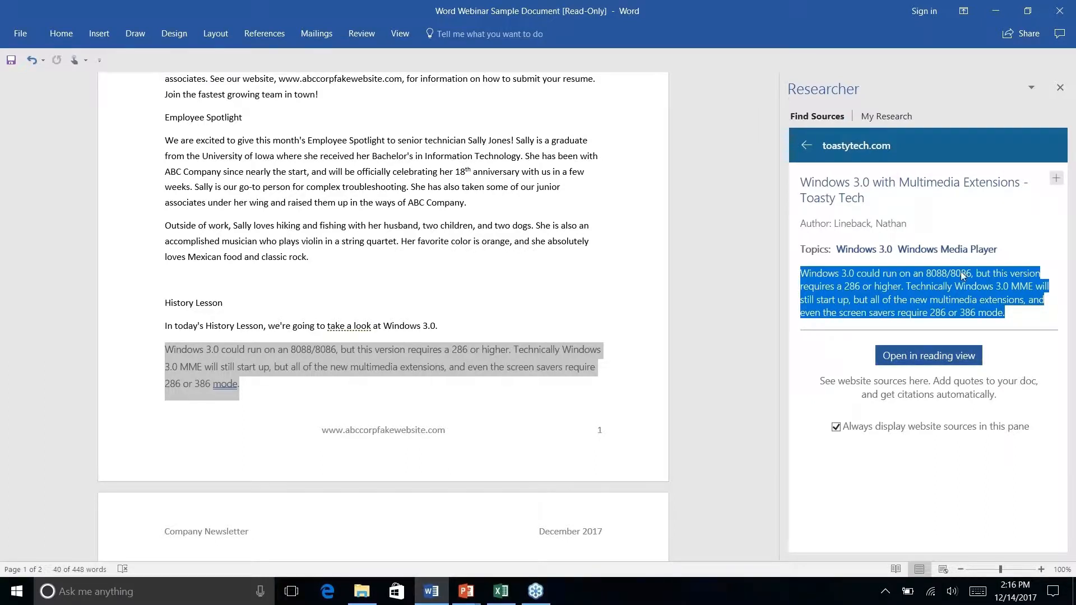
- Open the Multimedia Extensions article in reading view and read through its text and screenshots
click(913, 362)
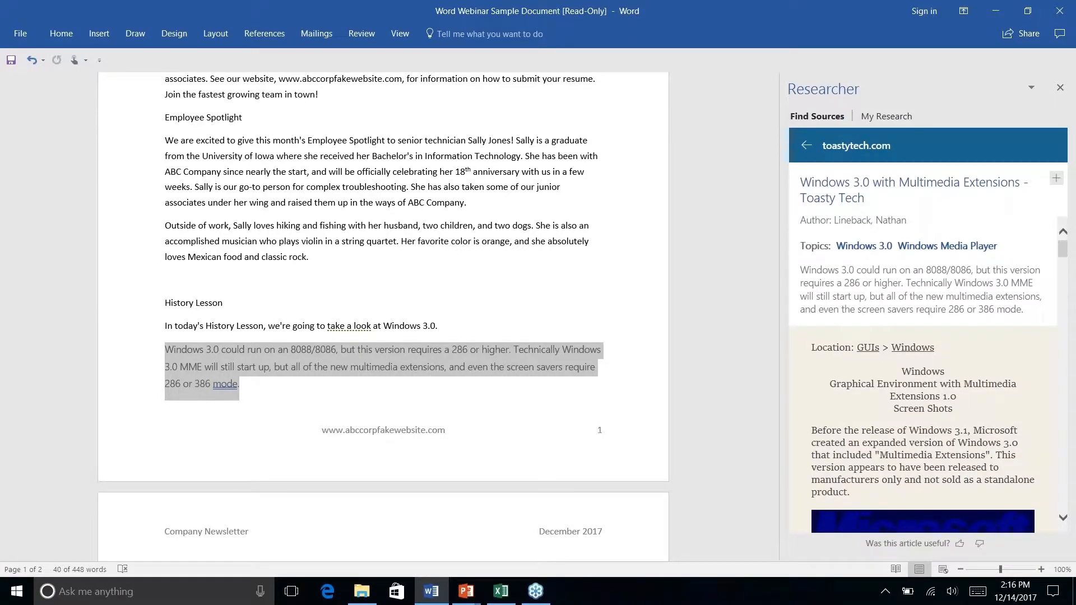
scroll(923, 364, down, 5)
scroll(922, 370, down, 10)
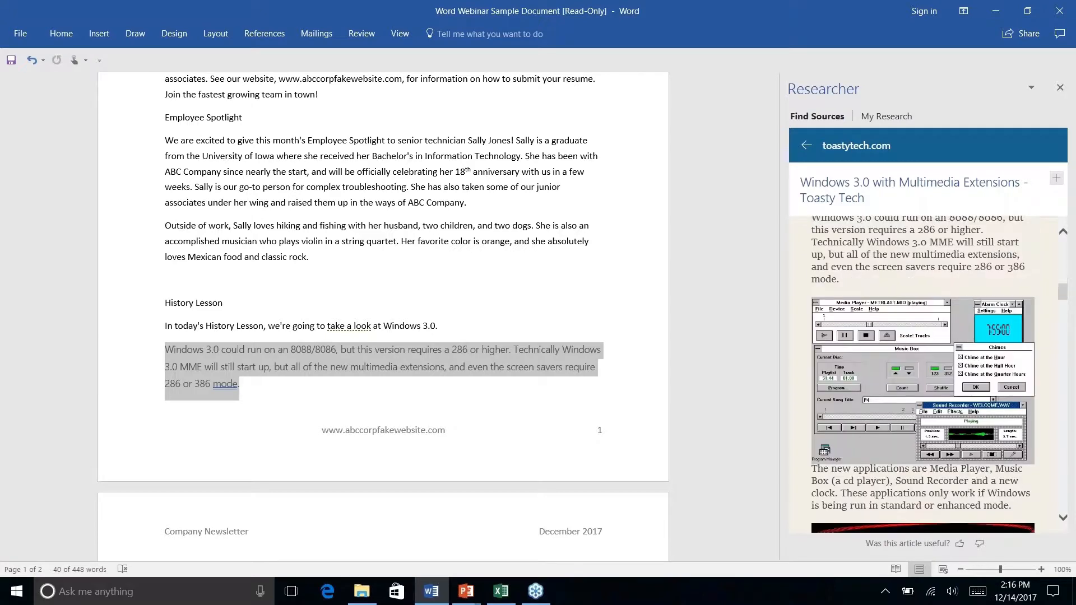
scroll(922, 370, up, 8)
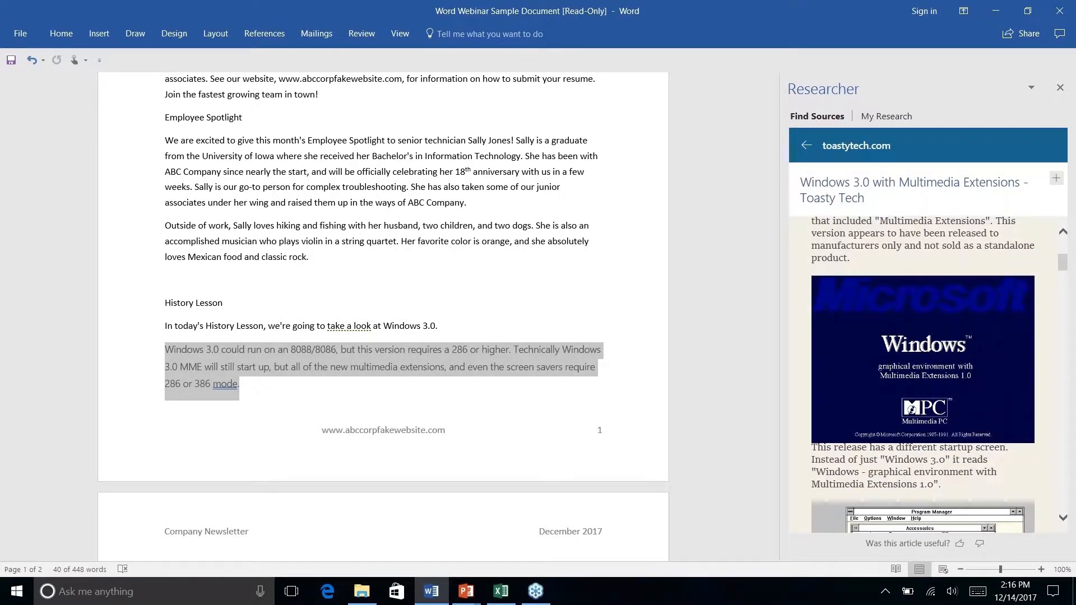
scroll(923, 369, down, 5)
scroll(922, 370, down, 4)
scroll(922, 370, up, 3)
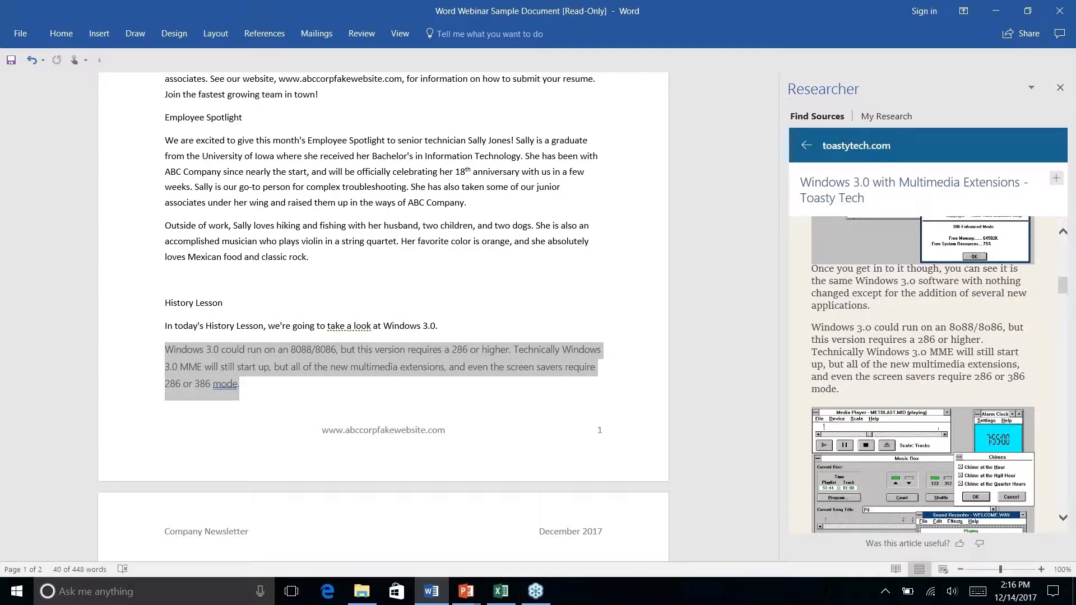
scroll(806, 325, up, 1)
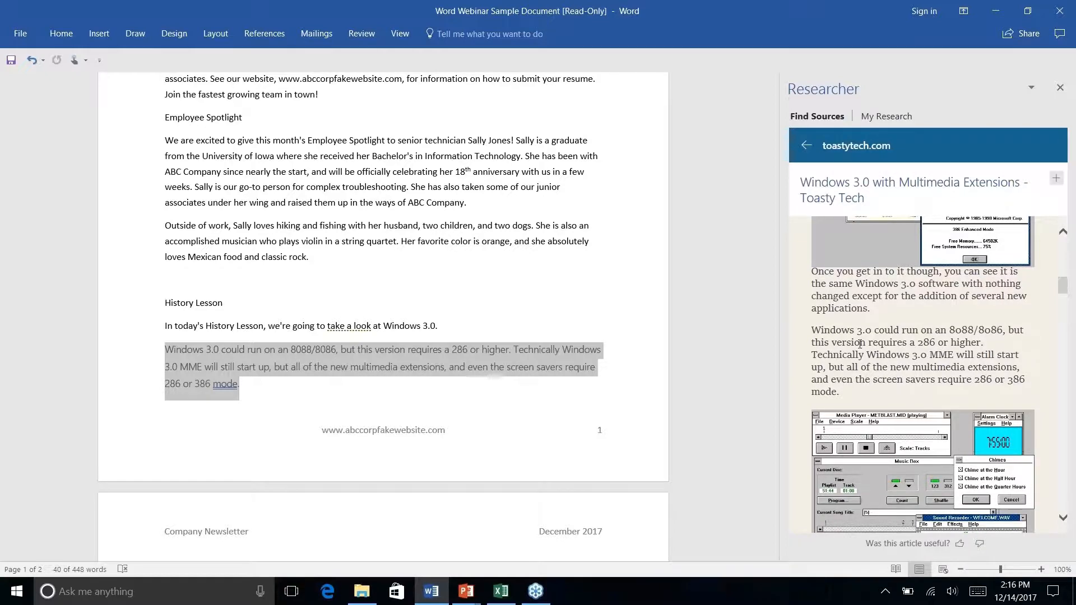
- Examine the Add and Cite and Add options for the article's "Windows 3.0 could run on an 8088/8086" paragraph, and read further
drag(807, 335, 905, 397)
scroll(905, 397, up, 4)
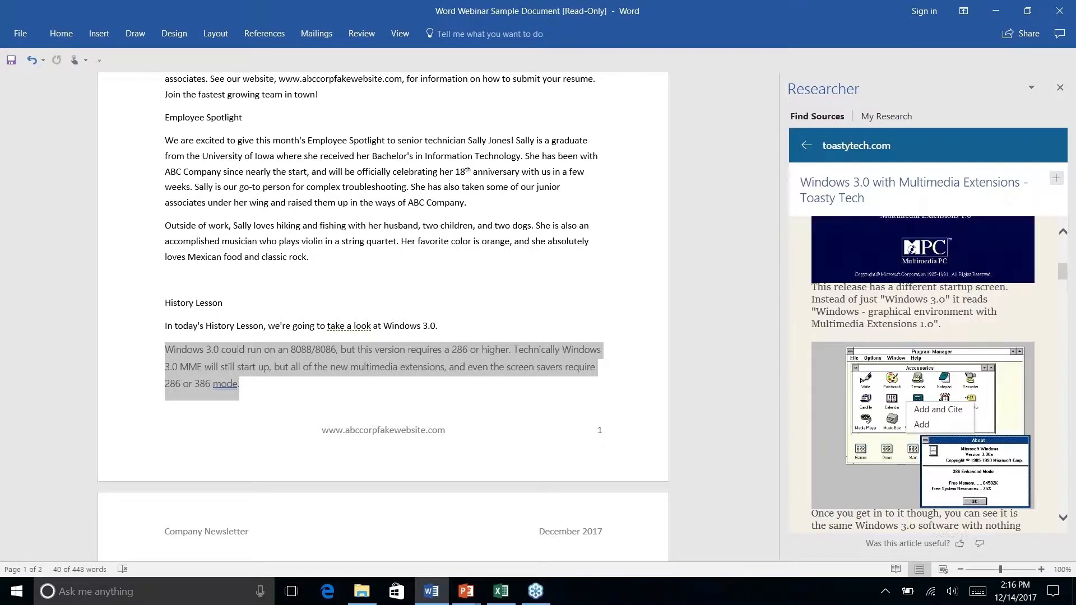
scroll(905, 397, down, 7)
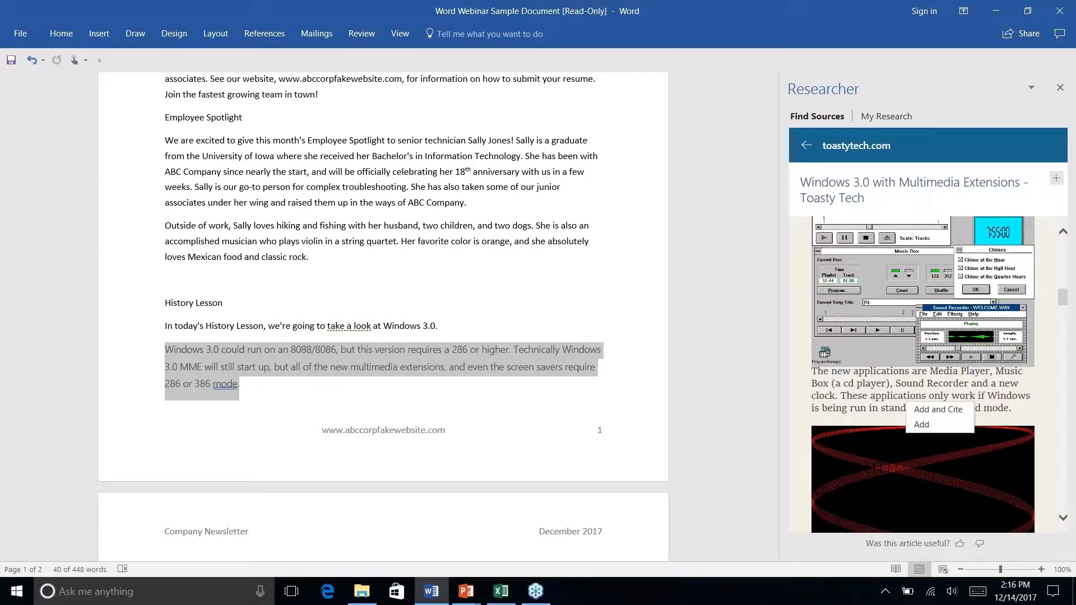
scroll(923, 374, down, 4)
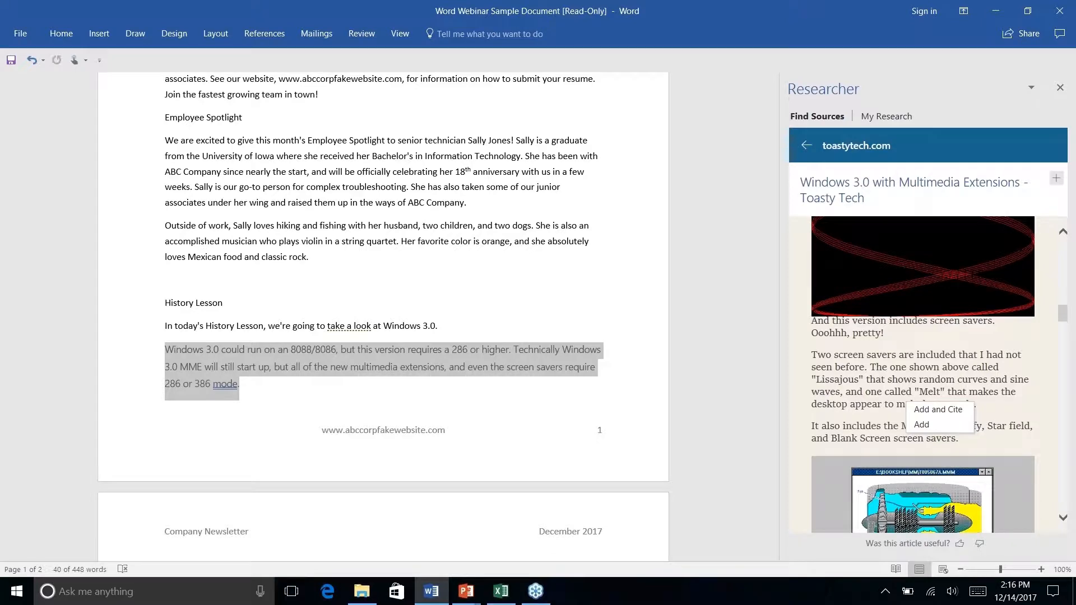
scroll(843, 362, down, 4)
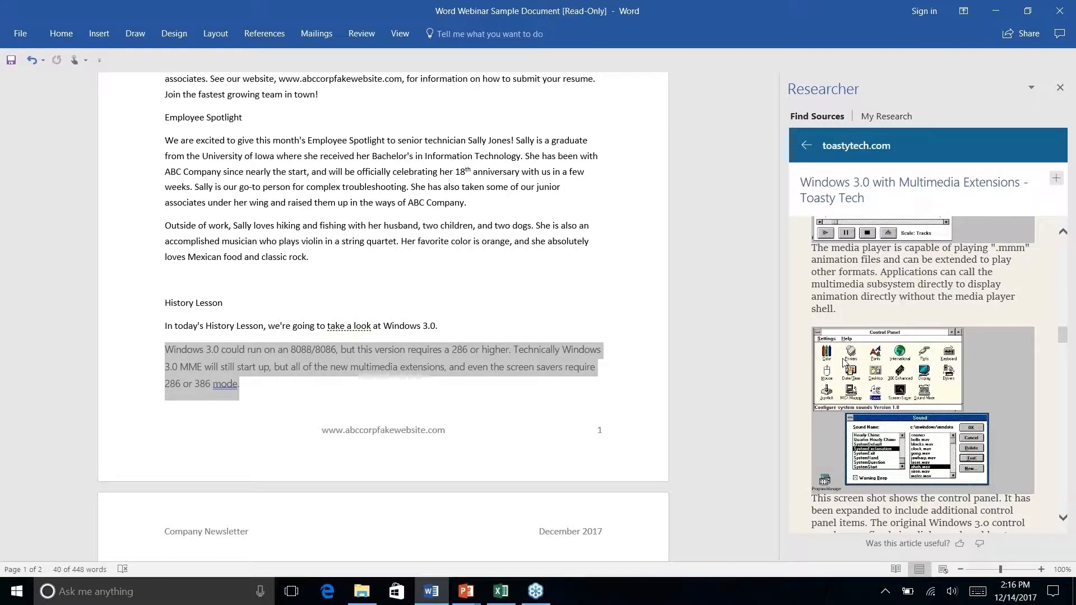
- Add the article's paragraph about the media player playing ".mmm" animation files to the History Lesson section with a citation
scroll(843, 361, up, 1)
drag(807, 297, 863, 365)
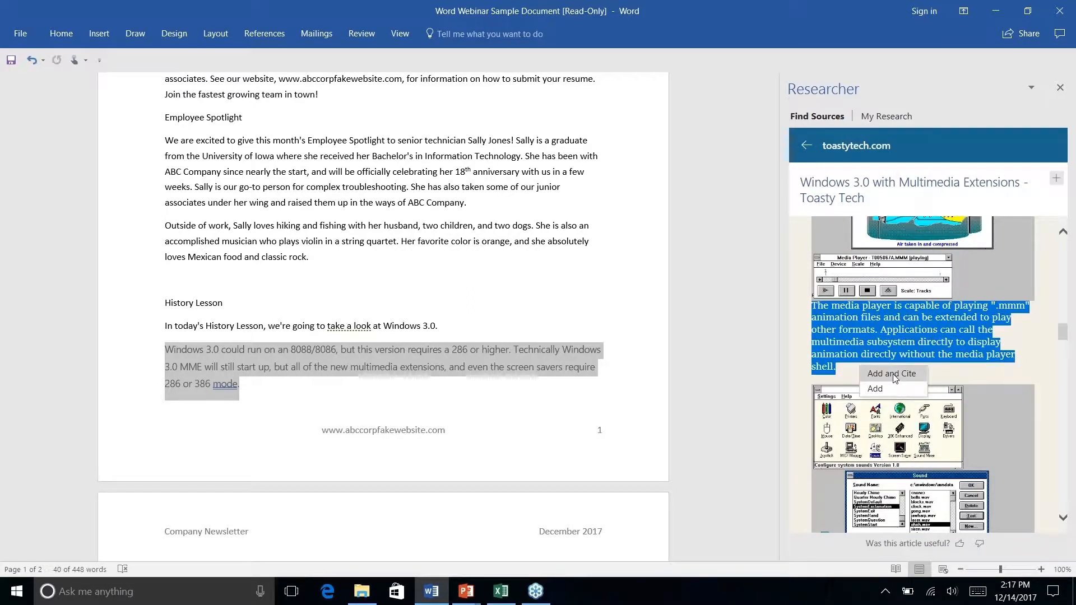
click(895, 379)
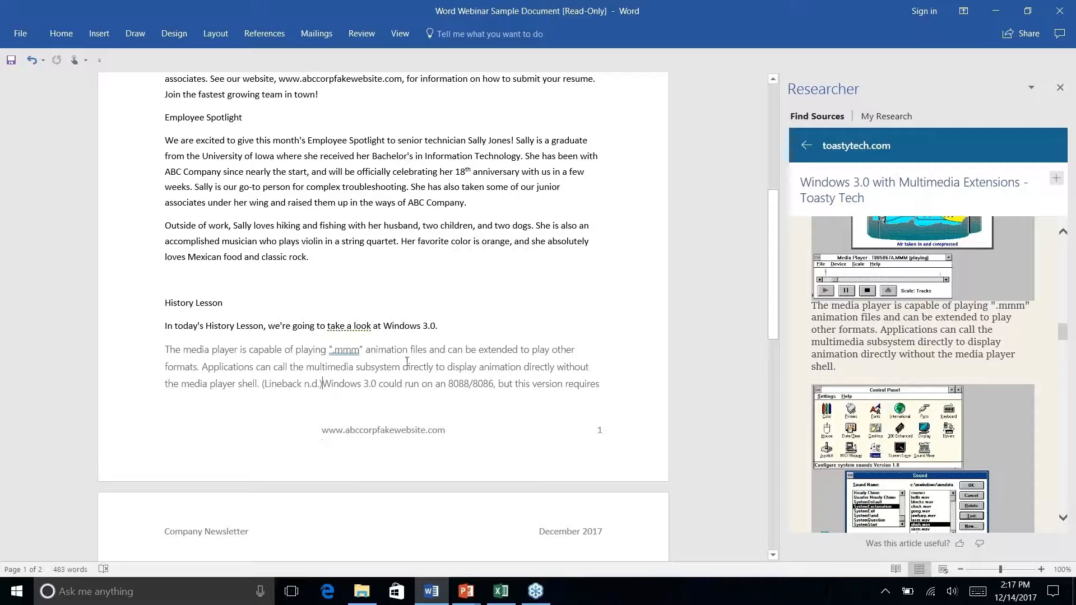
- Review the inserted History Lesson text and set the document's citation style to APA Sixth Edition
scroll(407, 362, up, 1)
scroll(407, 361, down, 3)
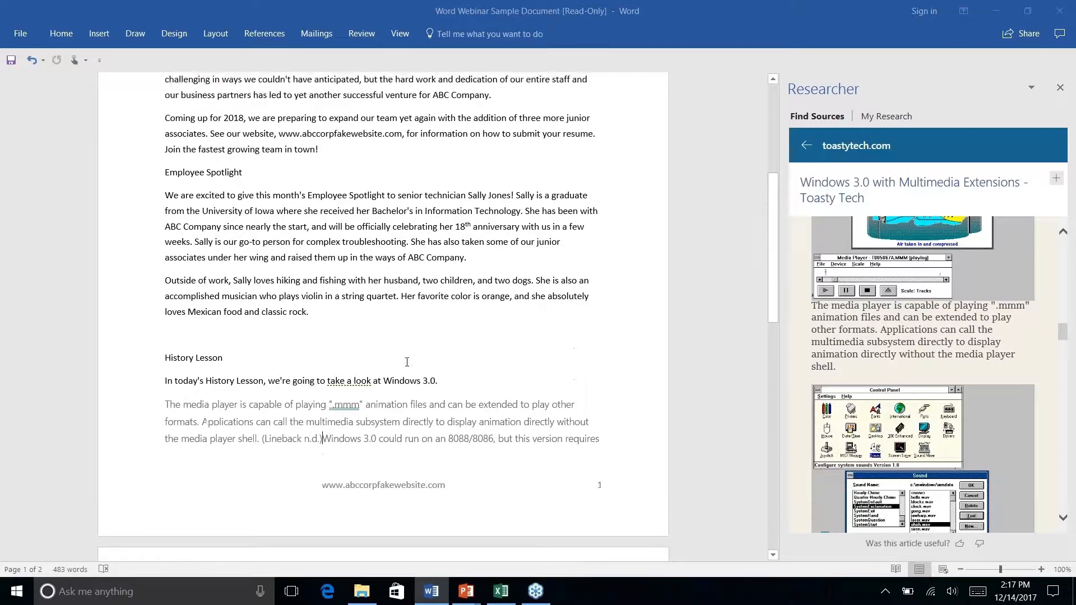
scroll(383, 280, down, 4)
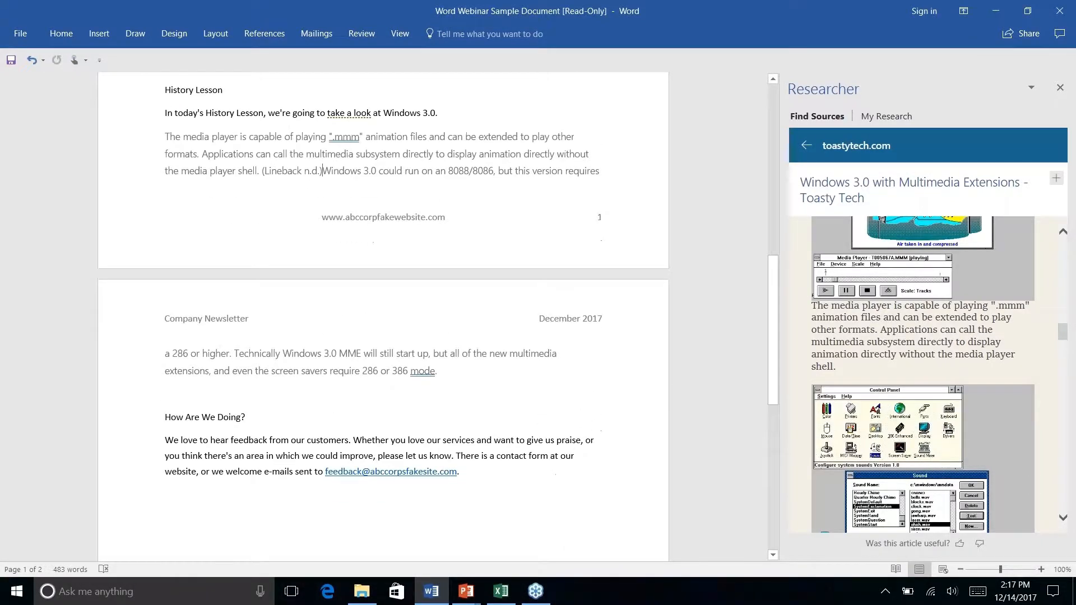
click(265, 33)
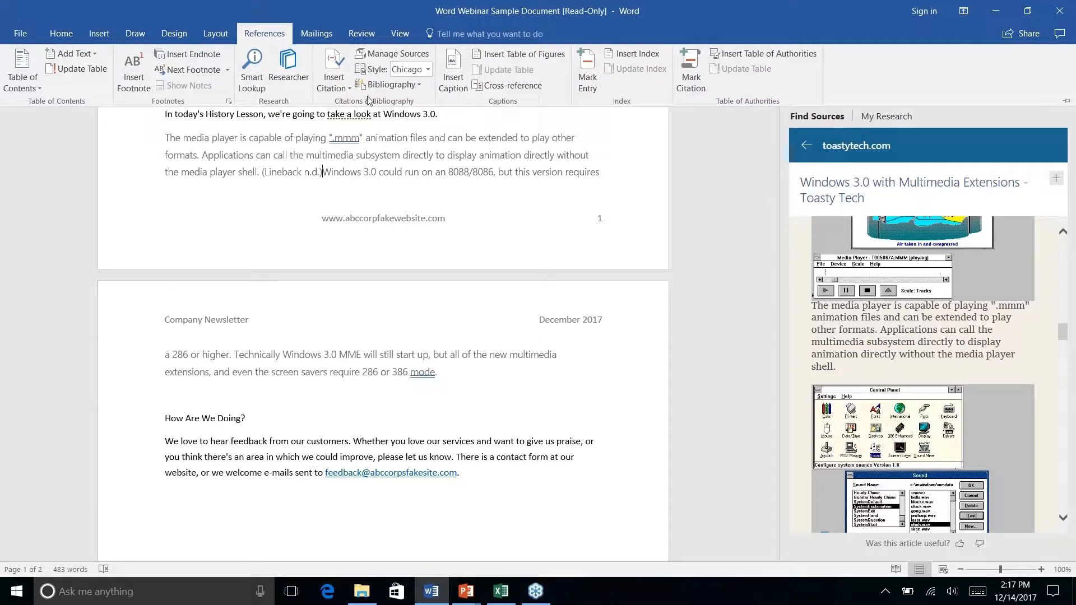
click(427, 70)
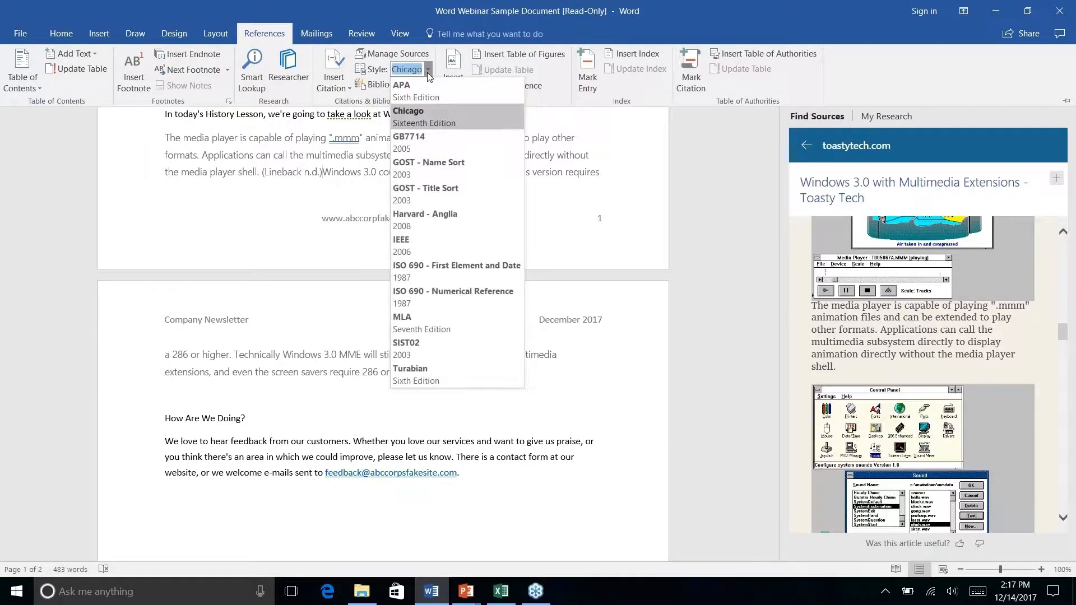
click(421, 101)
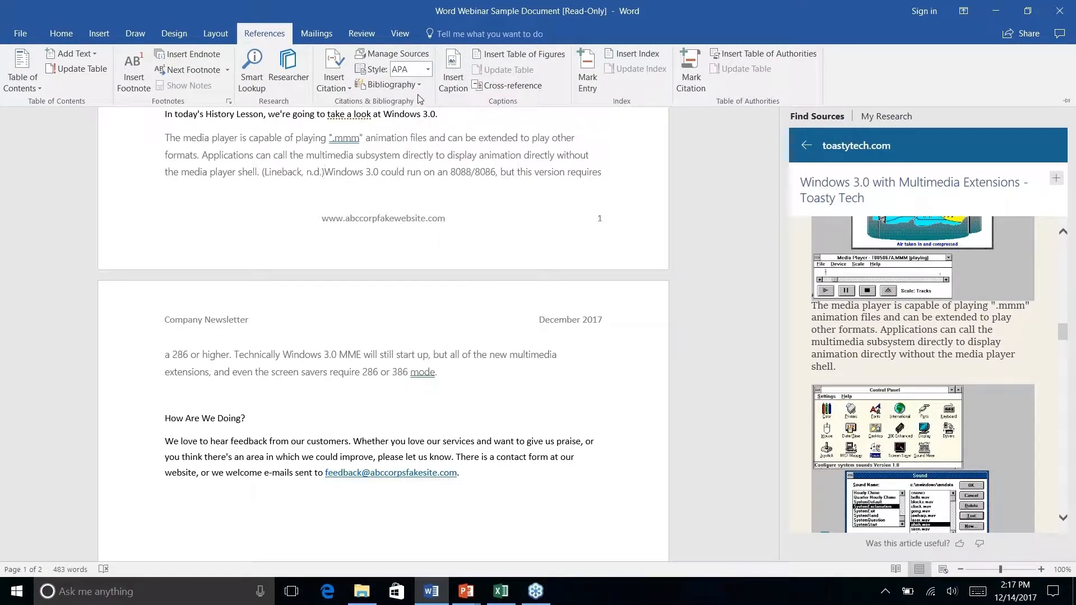
- Open the source details of the History Lesson's in-text citation, check the available source types, and cancel without changes
click(327, 175)
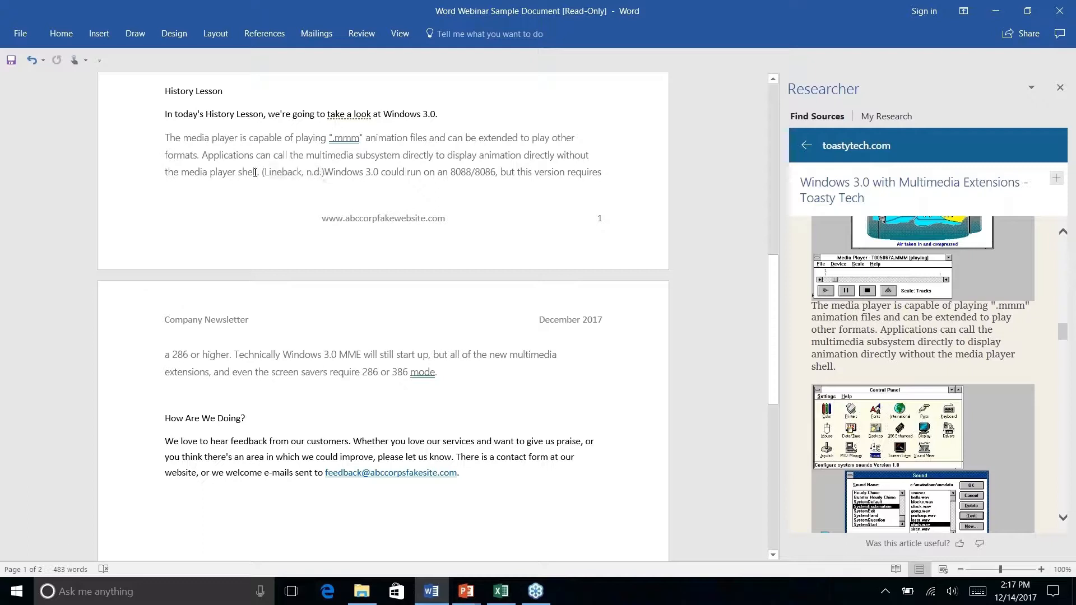
click(293, 172)
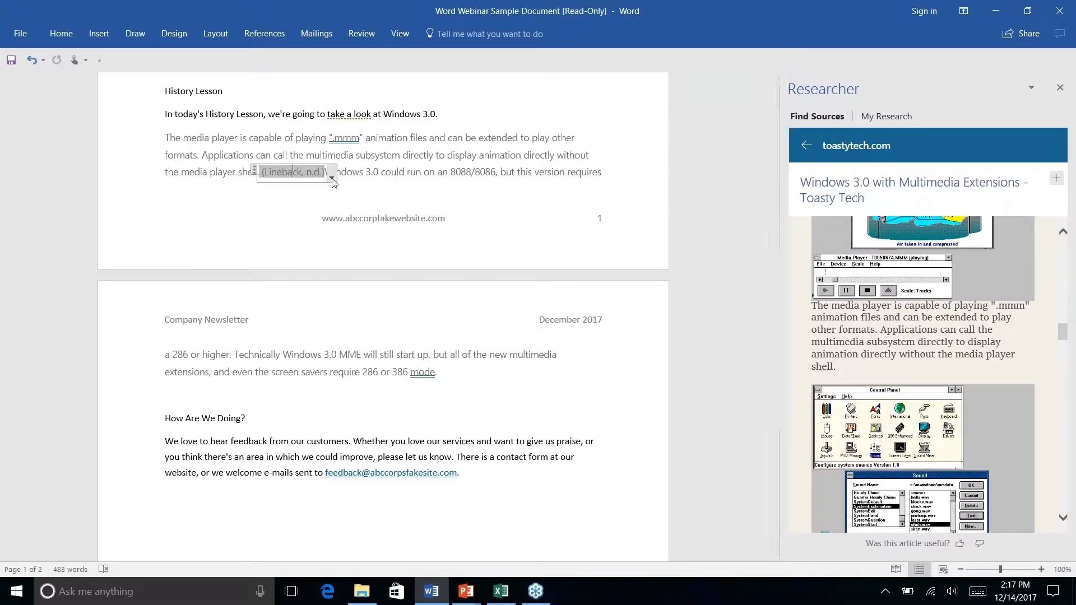
click(332, 178)
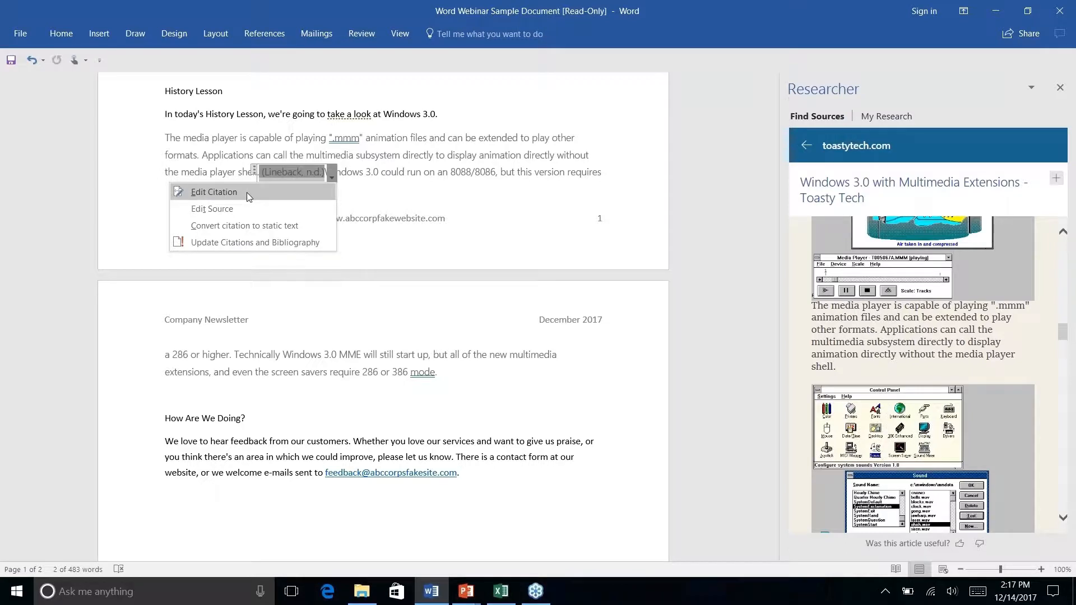
click(237, 210)
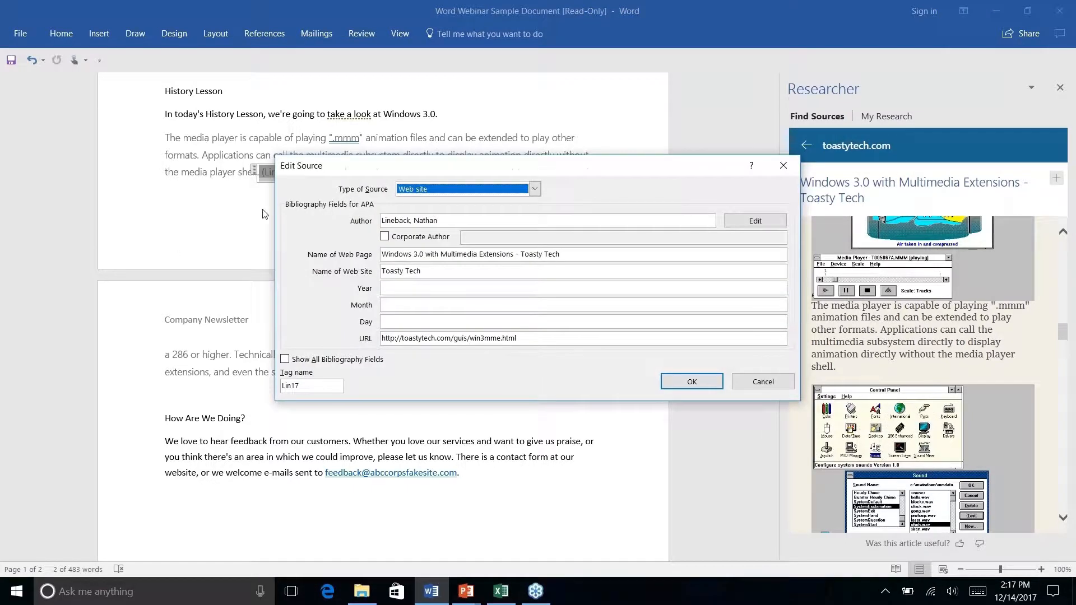
click(533, 190)
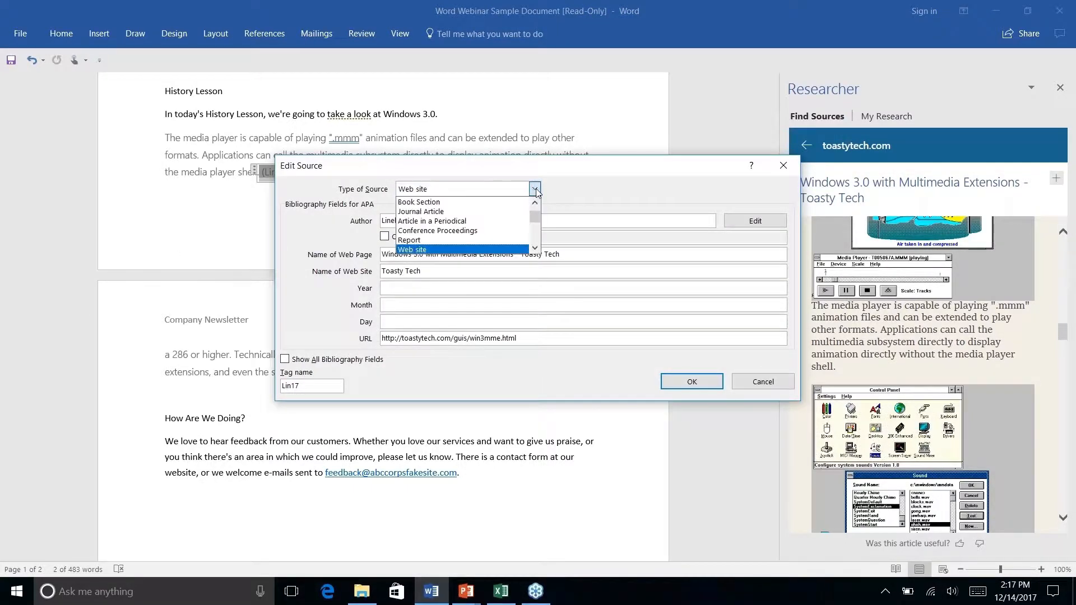
click(591, 193)
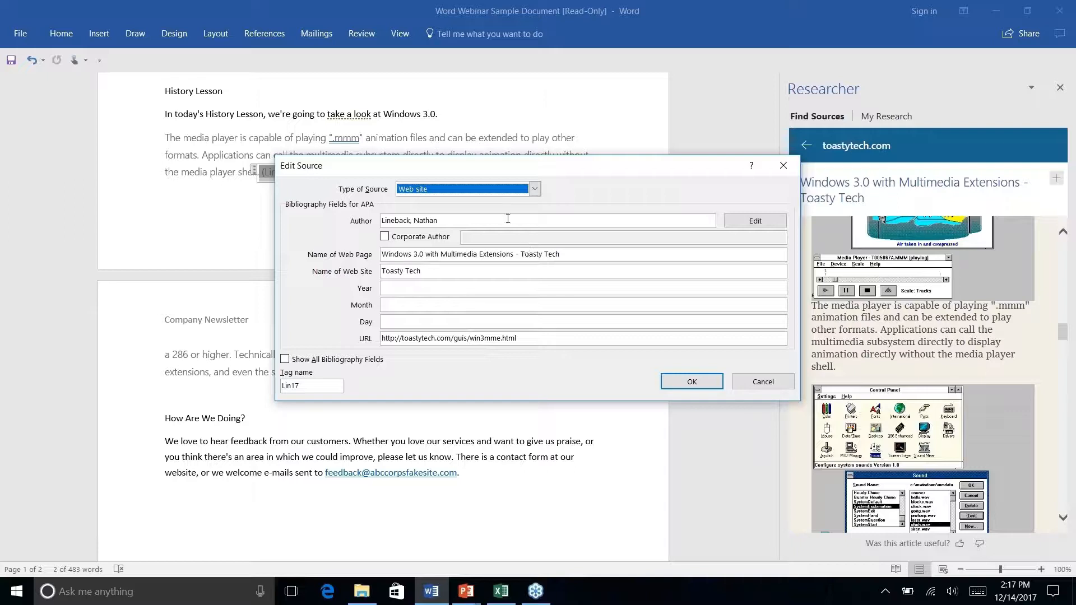
click(763, 387)
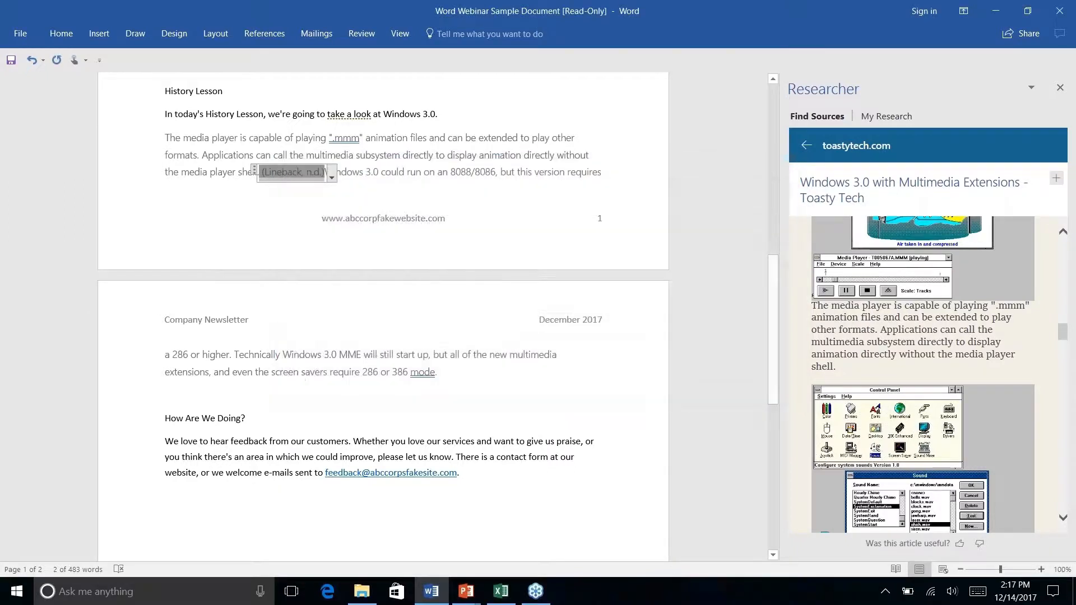
- Insert the built-in References bibliography right after the History Lesson text that ends with "286 or 386 mode."
click(262, 34)
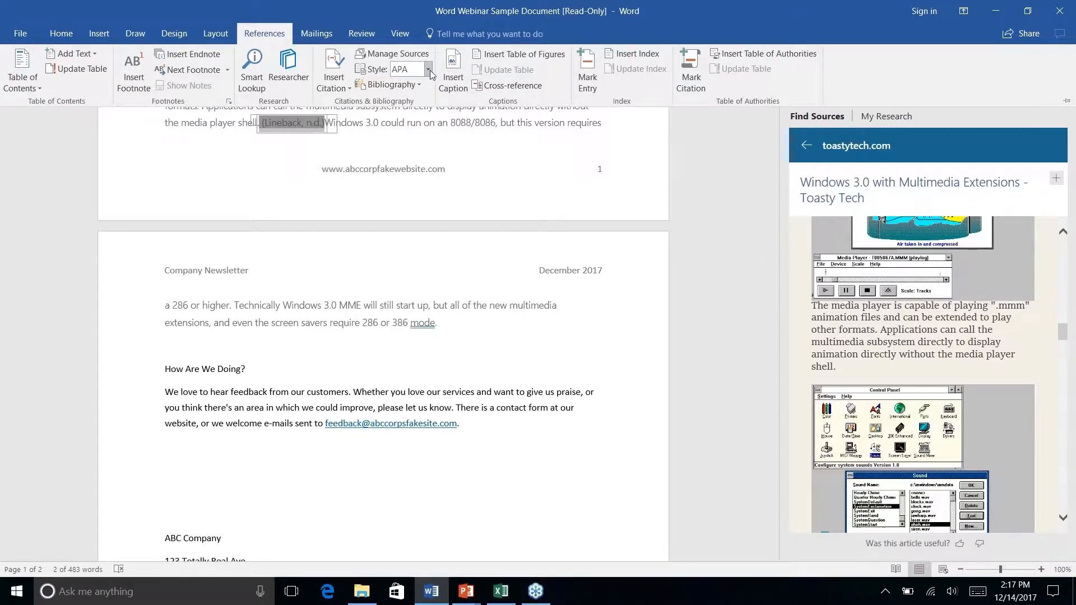
key(ctrl+F1)
scroll(506, 214, down, 3)
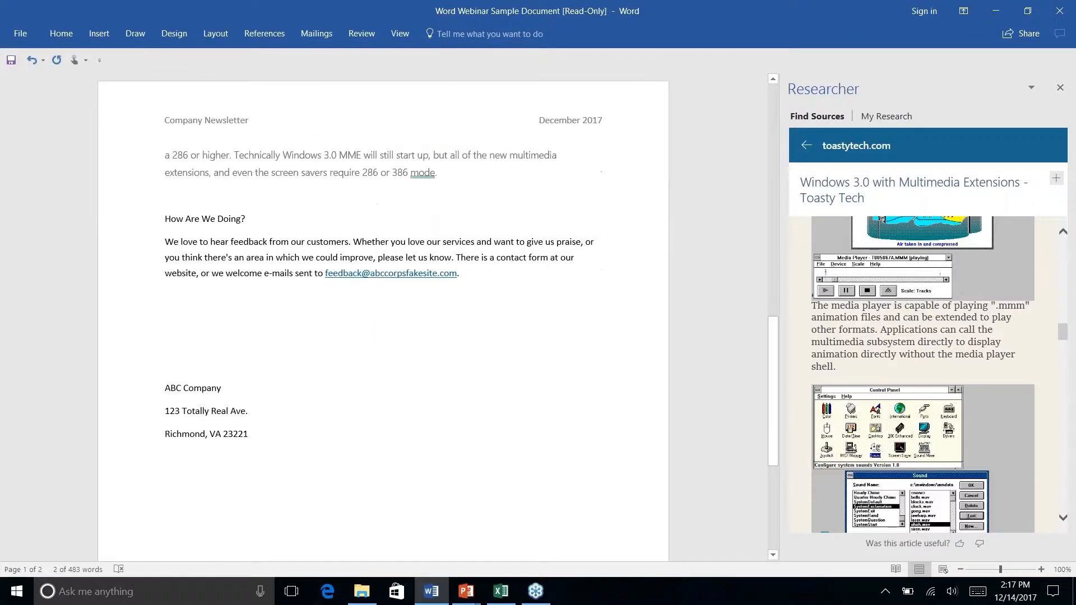
scroll(501, 212, up, 6)
click(489, 210)
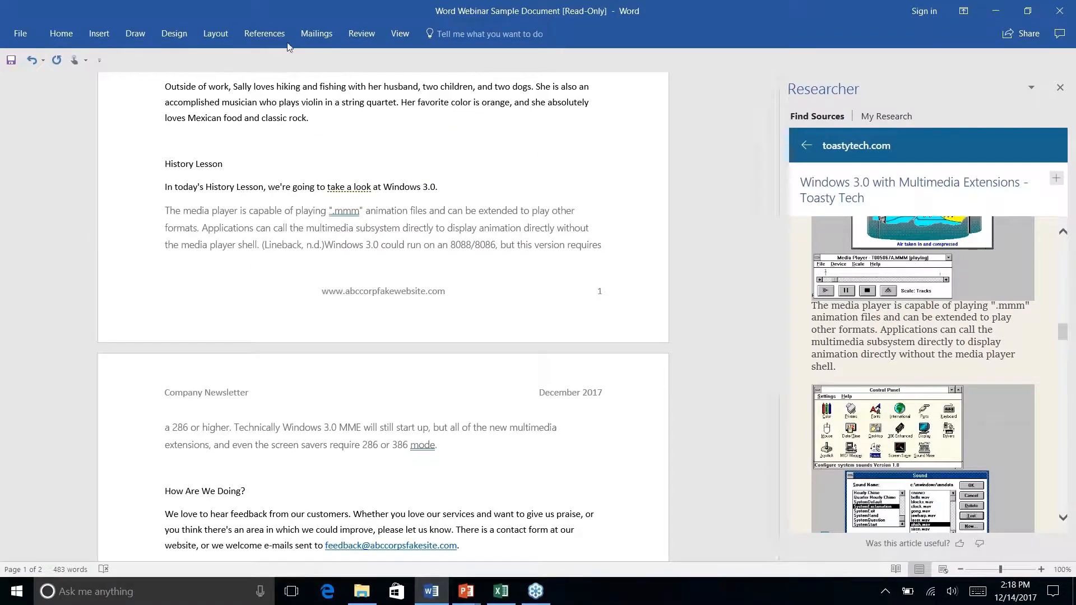
click(257, 35)
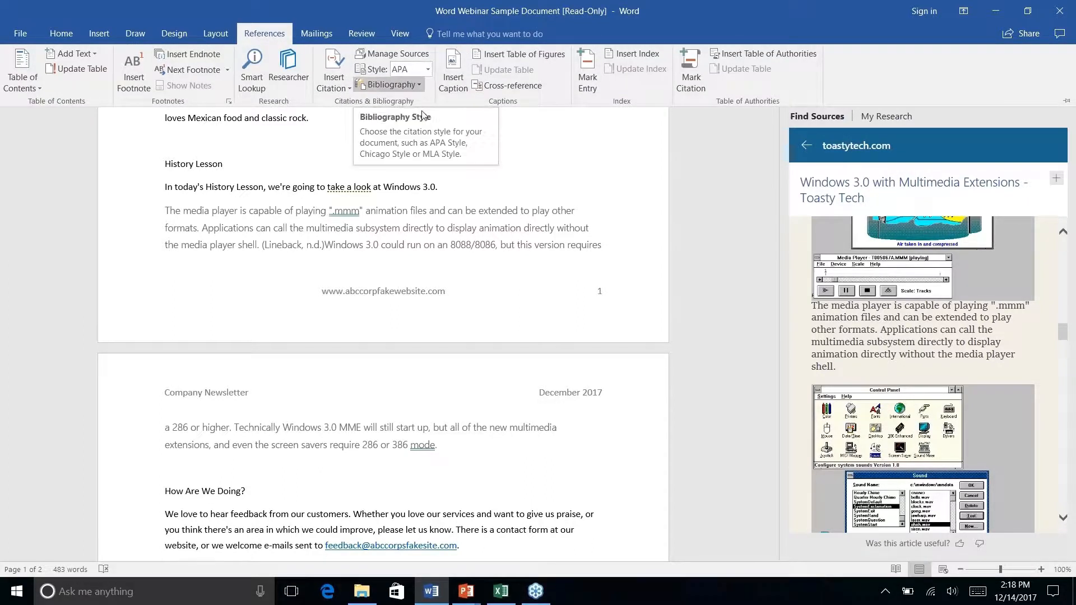
click(467, 453)
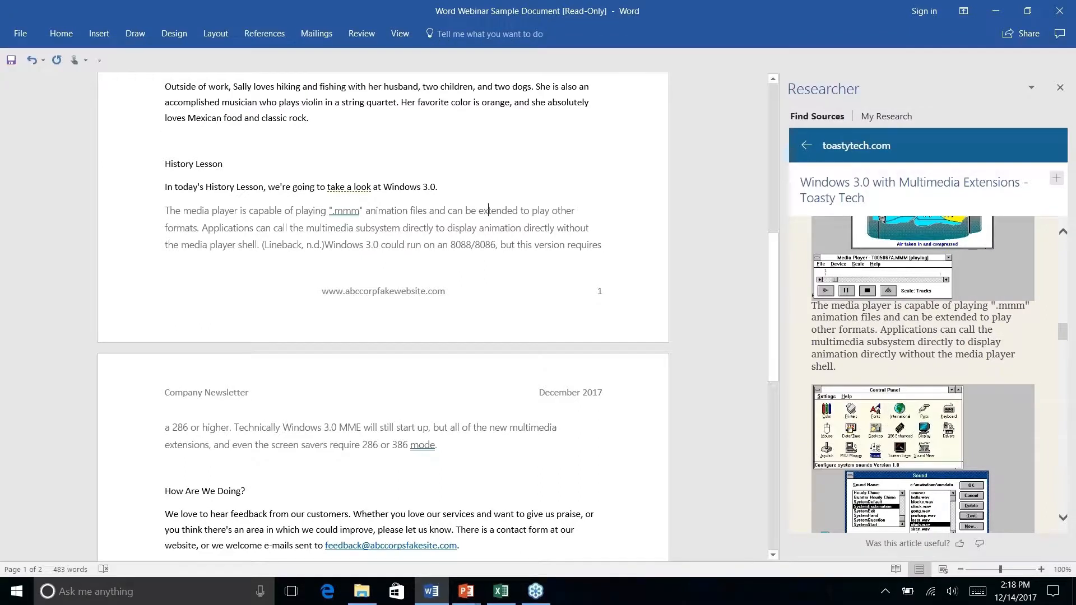
right_click(442, 446)
key(Escape)
click(264, 33)
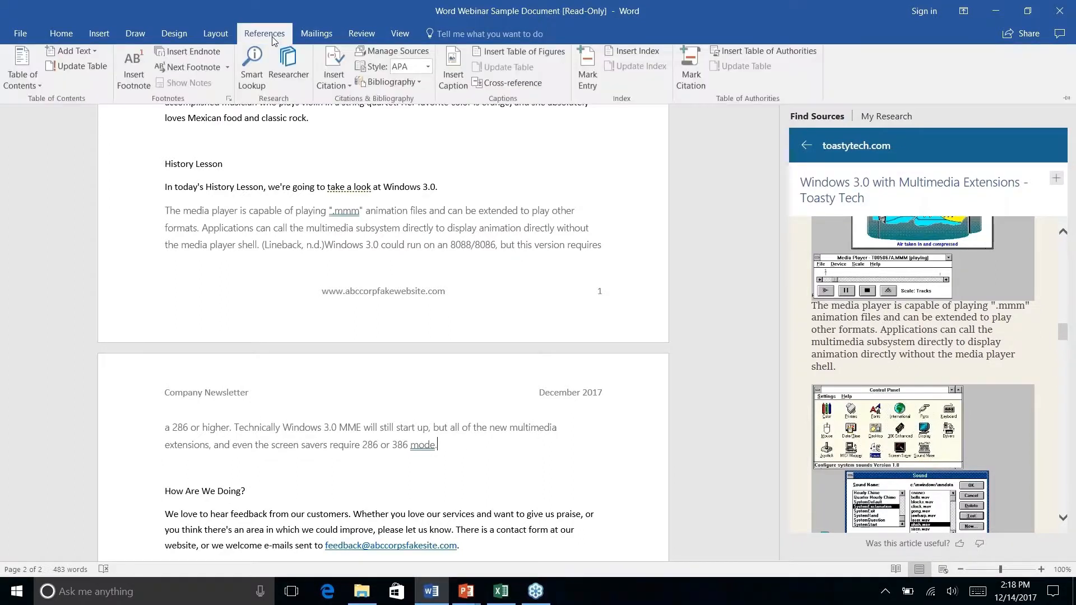
click(418, 84)
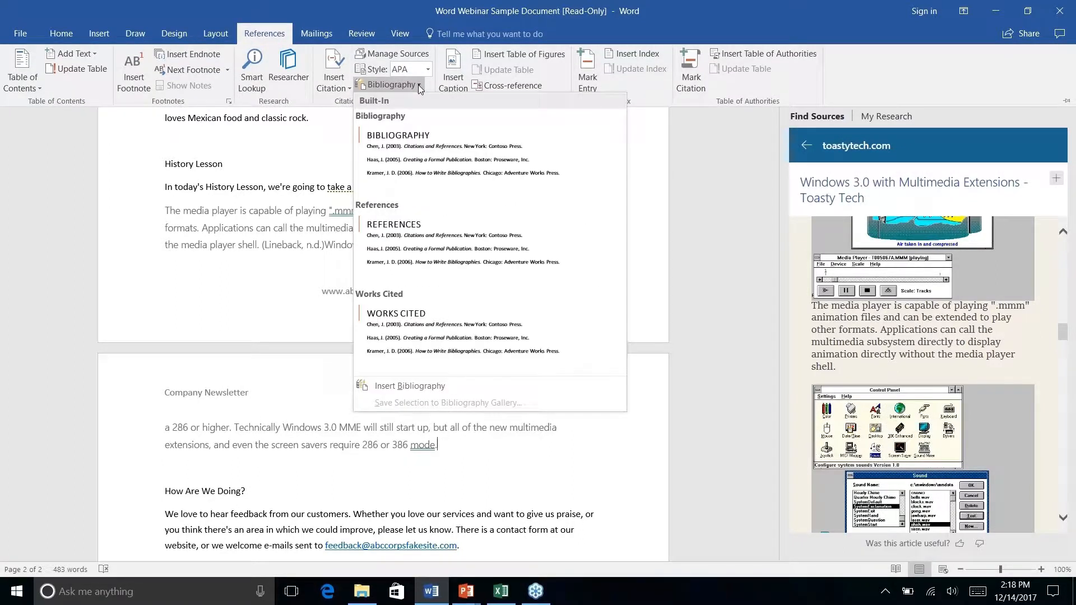
click(420, 253)
- Review the inserted References list and compare its entries with the in-text citation in the History Lesson section
scroll(384, 314, down, 2)
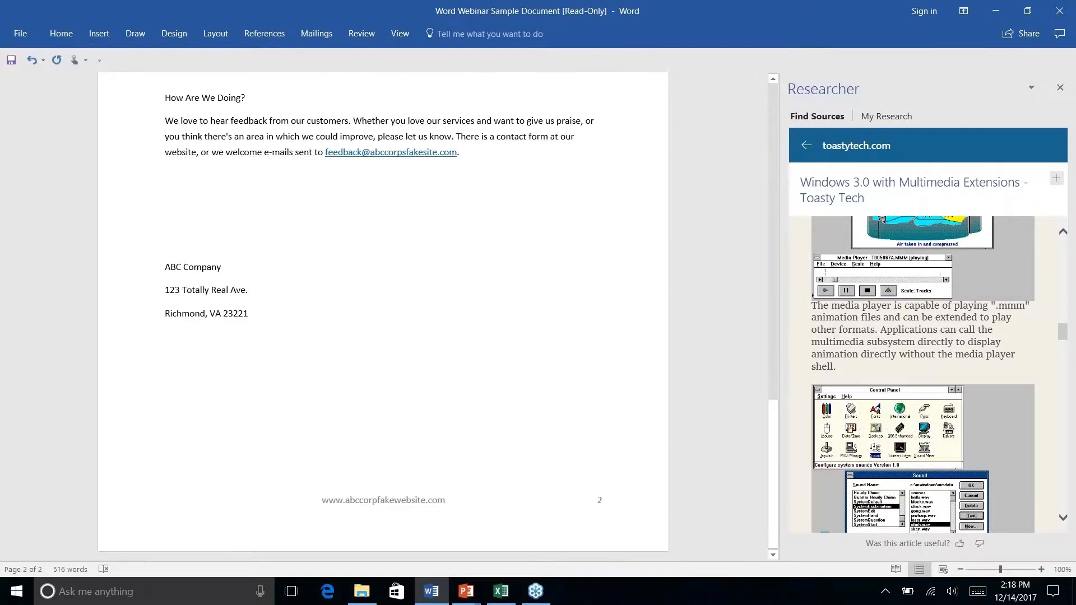
scroll(383, 314, up, 9)
scroll(384, 313, up, 4)
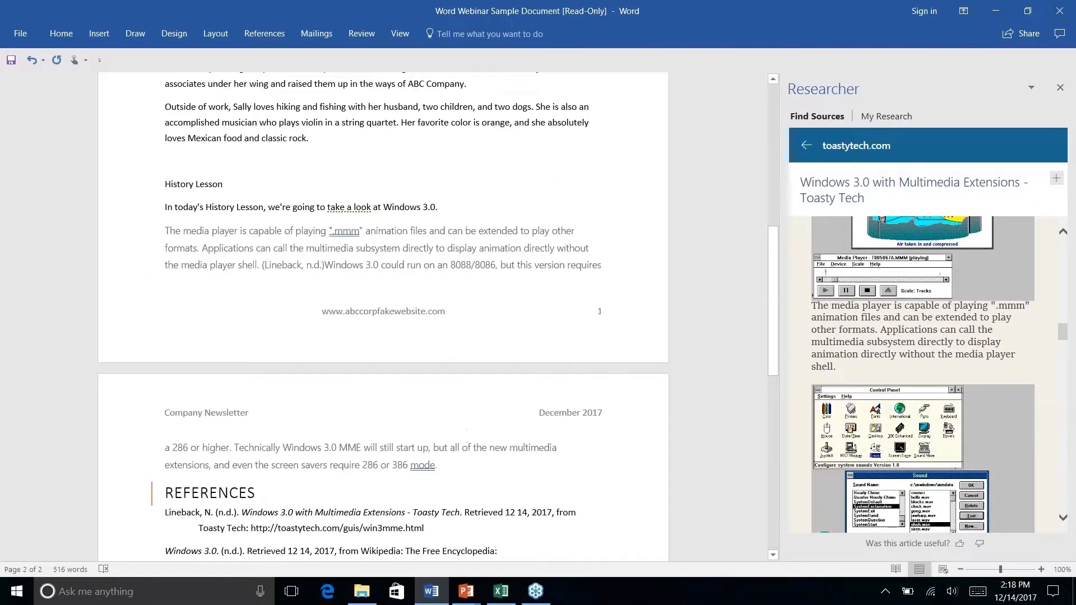
scroll(383, 313, down, 2)
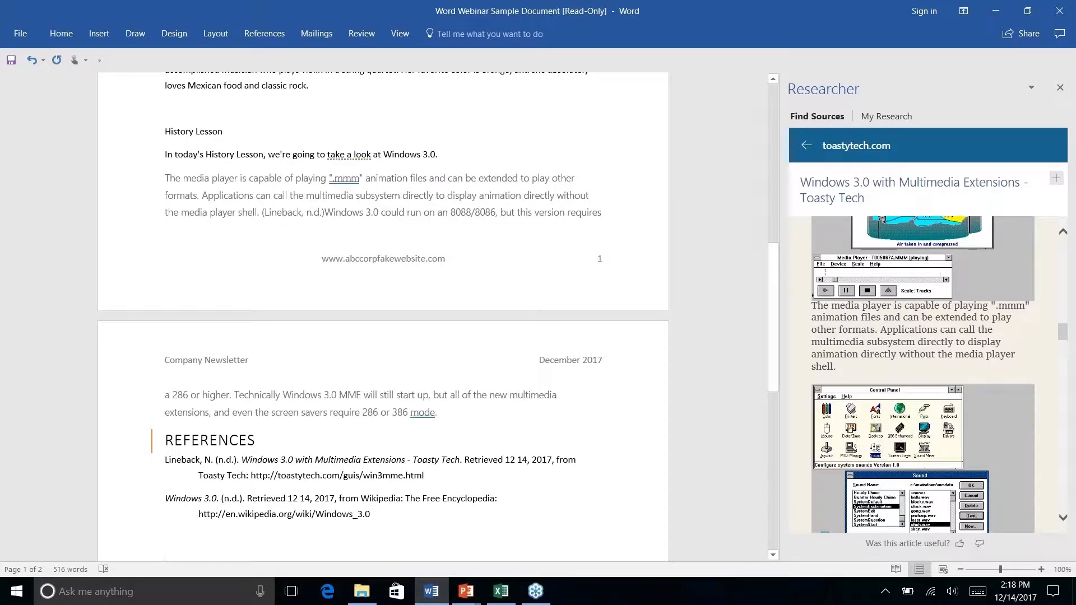
click(312, 214)
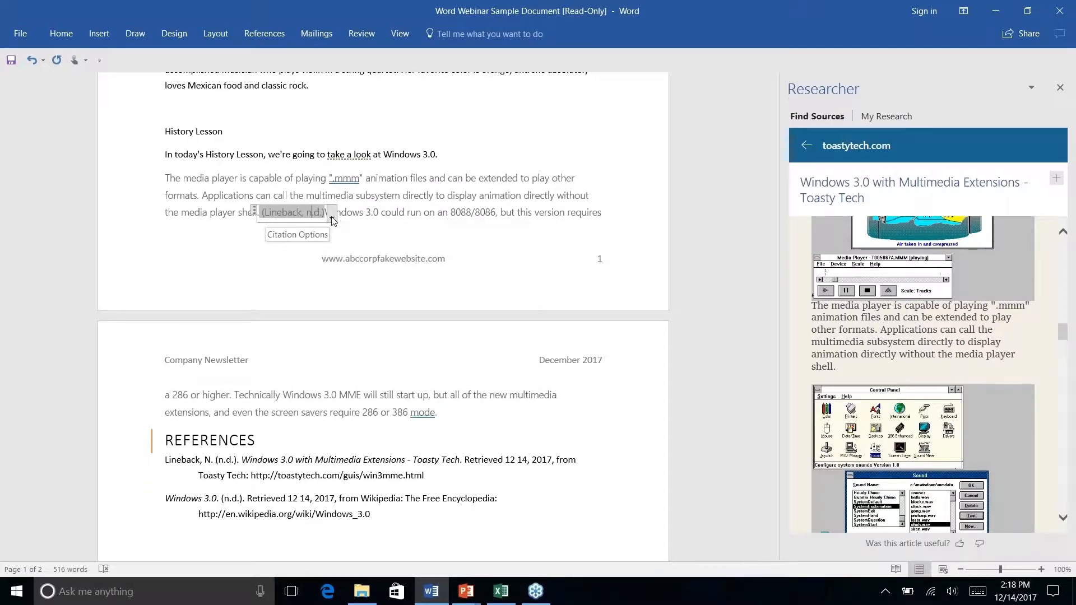
right_click(395, 390)
key(Escape)
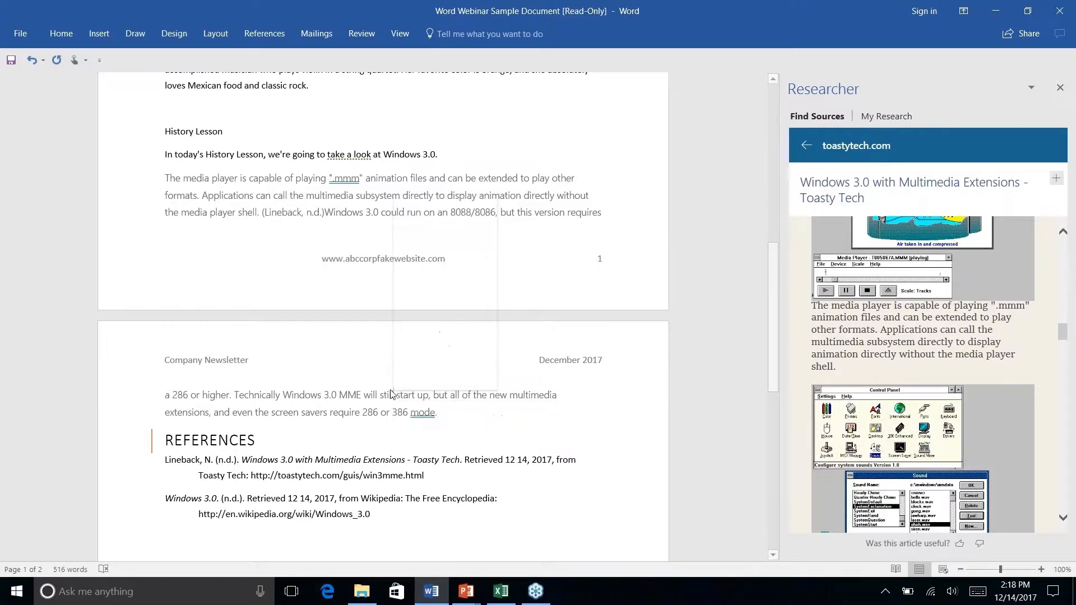
scroll(398, 376, down, 4)
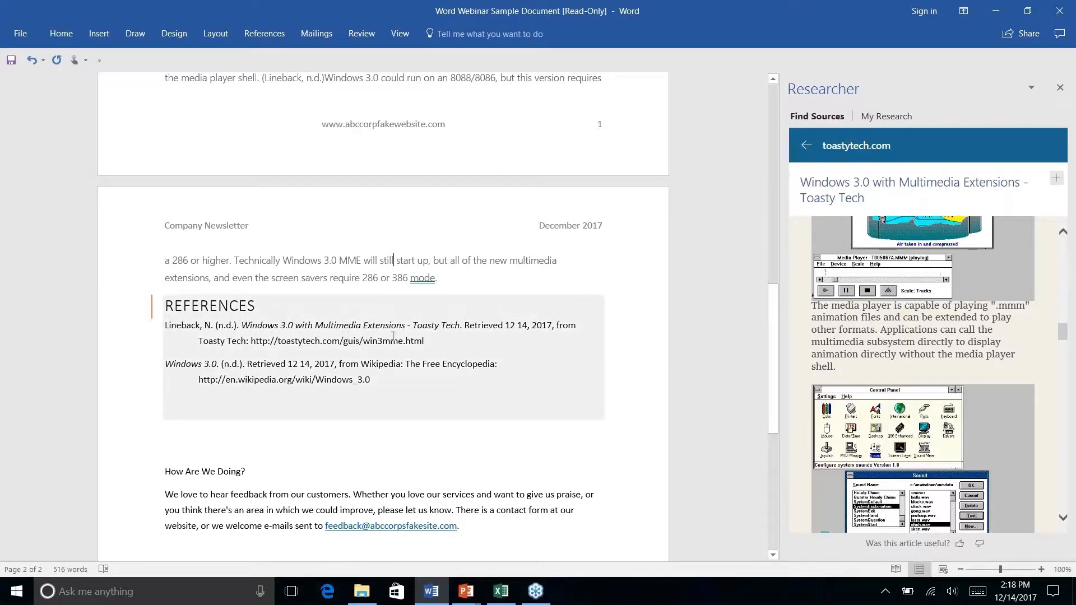
scroll(392, 336, down, 4)
scroll(392, 336, up, 7)
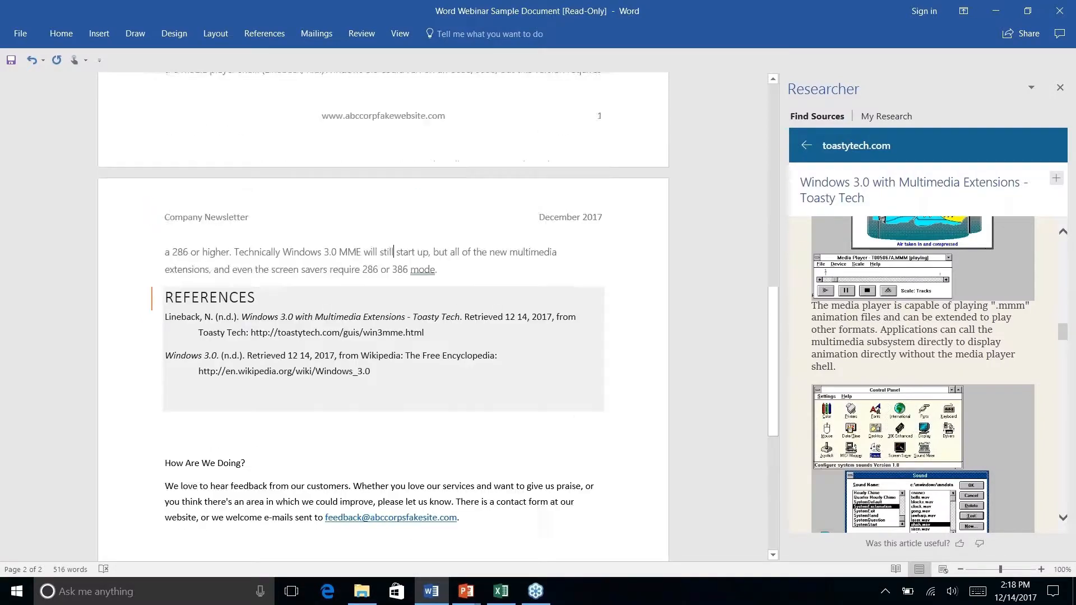
- Close and reopen Researcher, check its My Research page, and close it again
click(1060, 87)
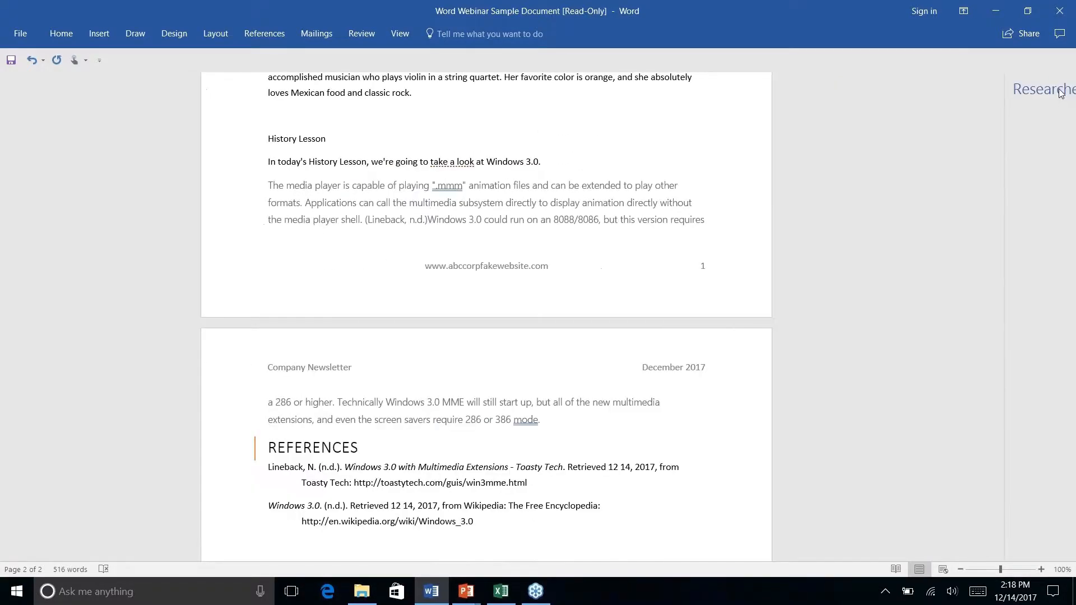
click(279, 35)
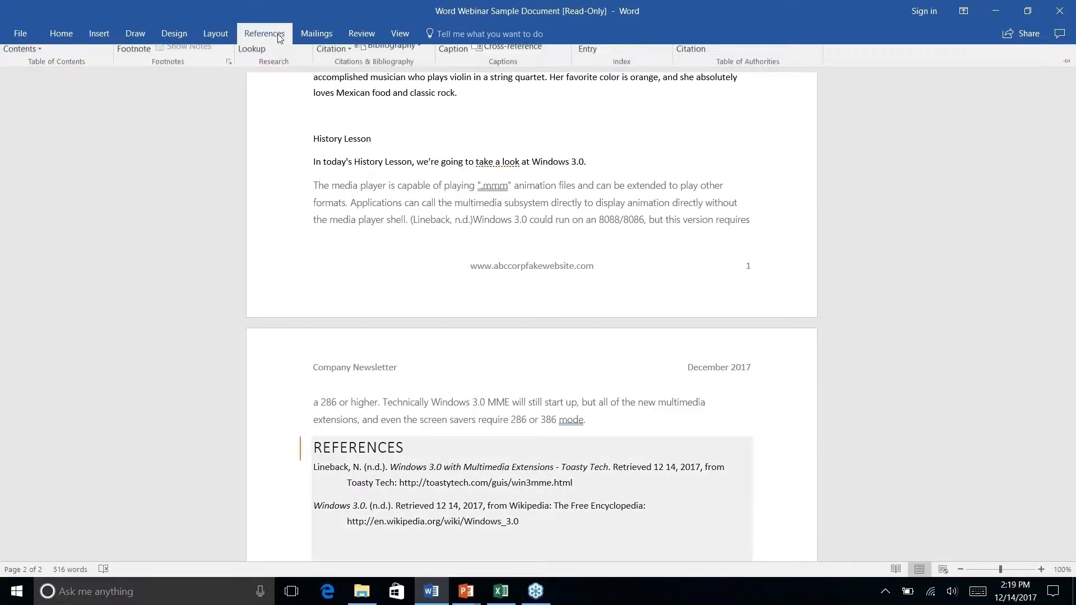
click(288, 67)
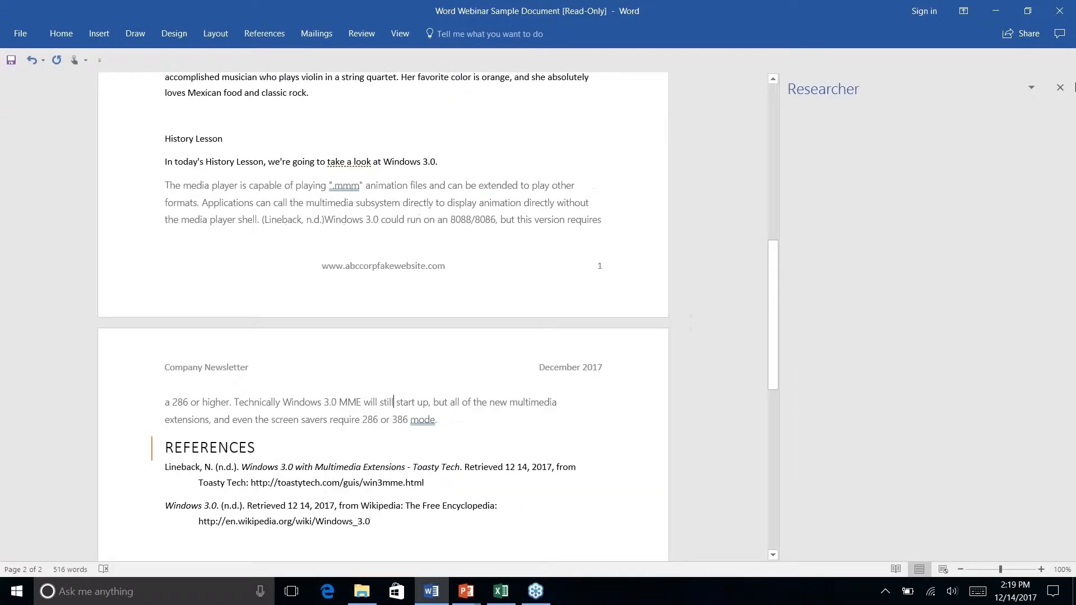
click(874, 119)
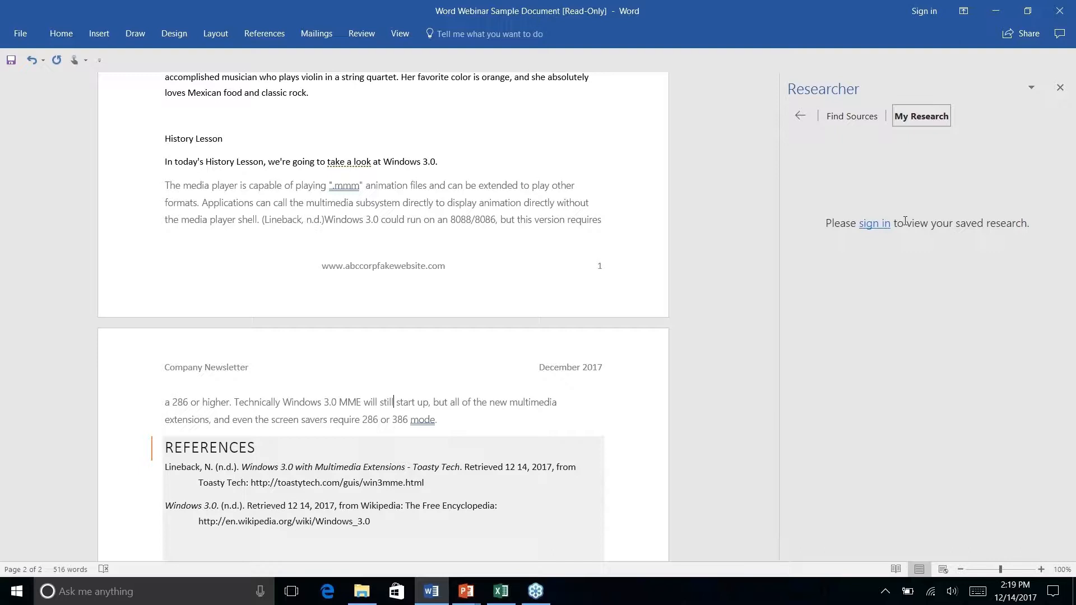
click(1059, 88)
- Look through the newsletter from its introduction to the History Lesson section and the References list
scroll(531, 317, down, 4)
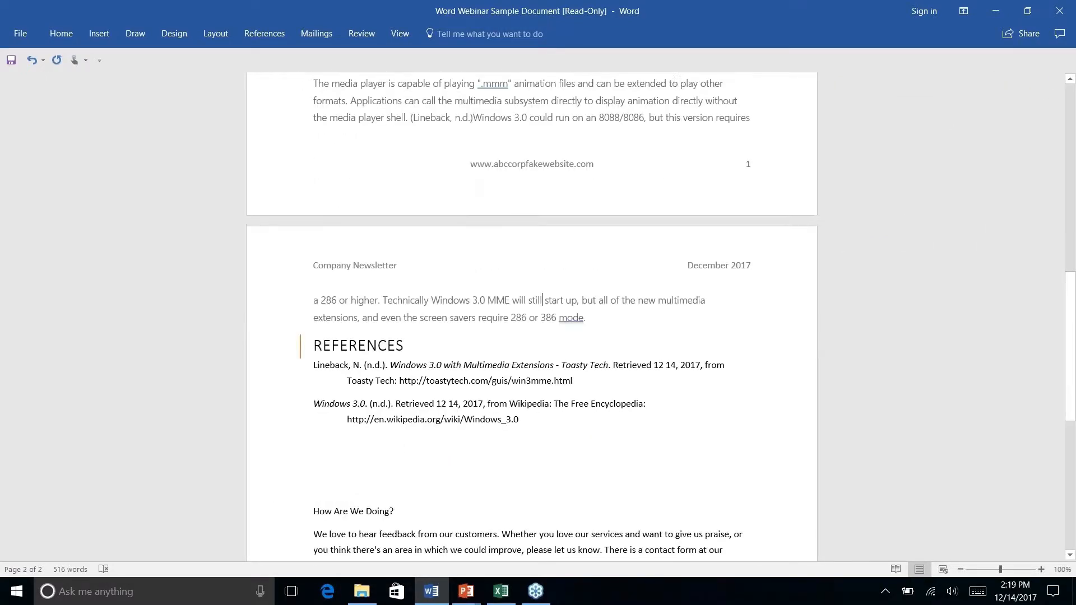
scroll(531, 317, up, 12)
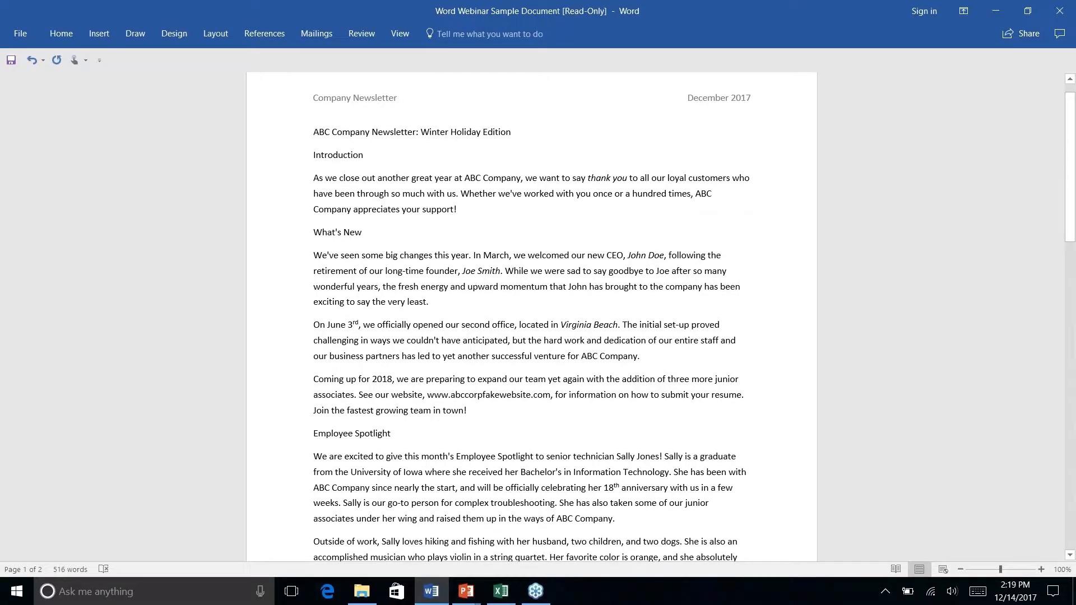
scroll(532, 316, down, 9)
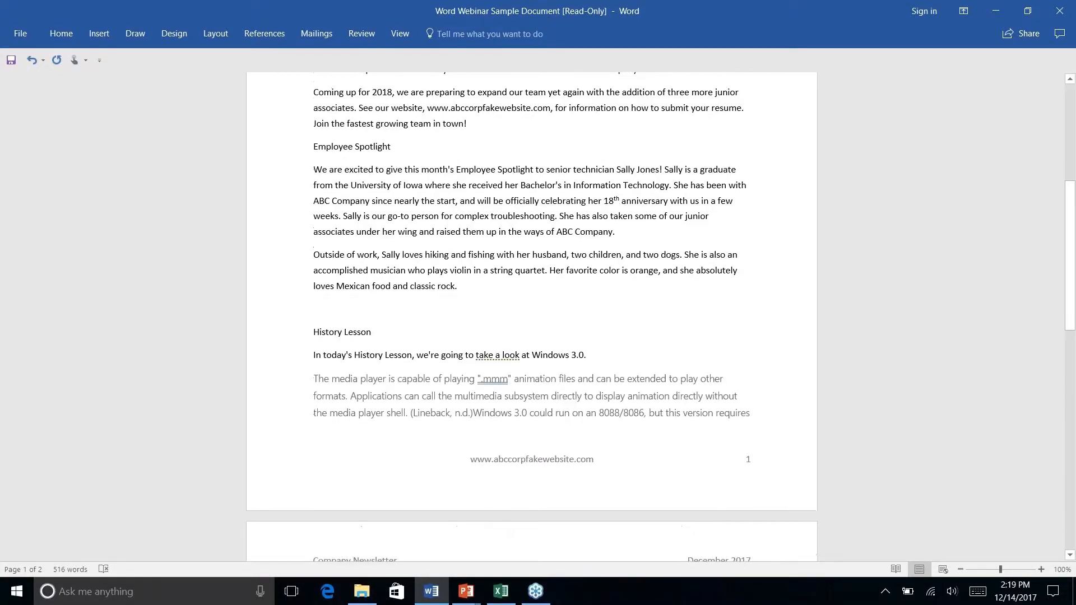
click(542, 372)
scroll(531, 317, down, 4)
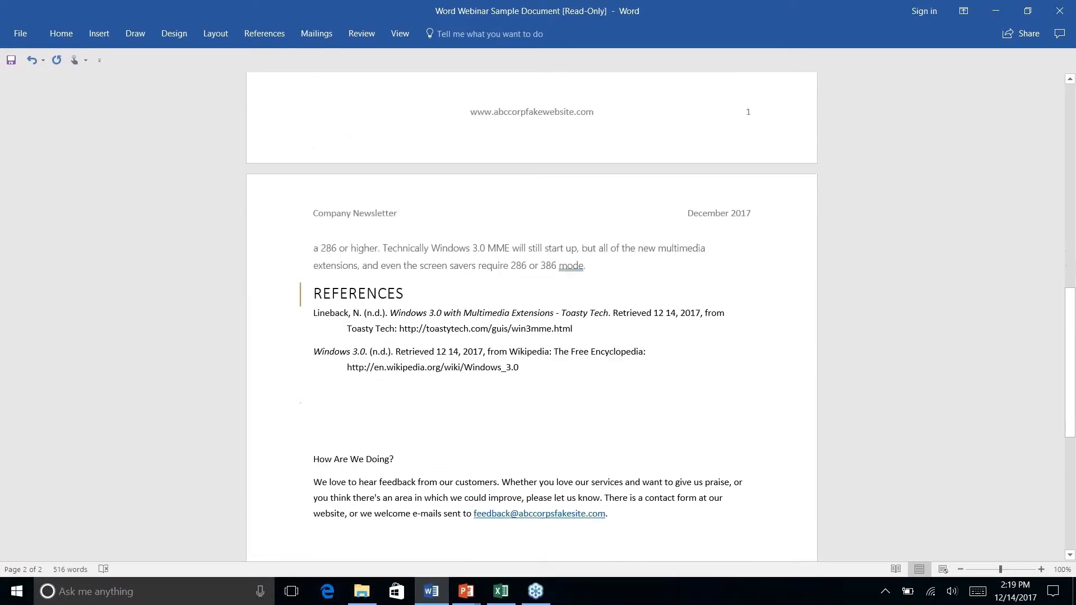
scroll(531, 316, up, 3)
scroll(531, 316, up, 3)
scroll(532, 317, down, 2)
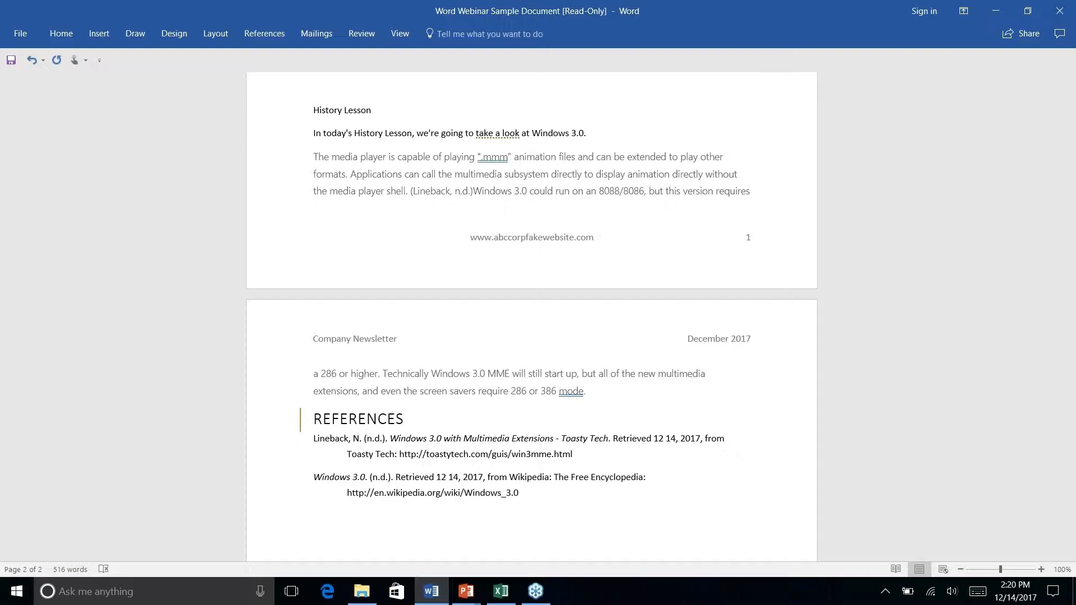
- Switch to the PowerPoint slide show, advance to the Quick Parts slide, and return to the Word newsletter
key(alt+Tab)
key(Right)
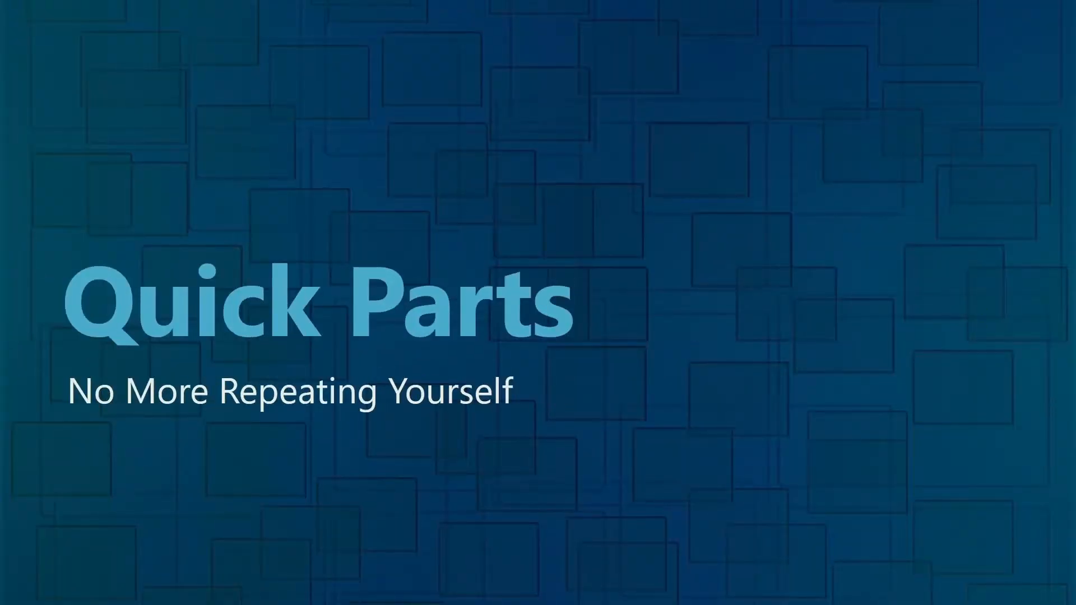
key(alt+Tab)
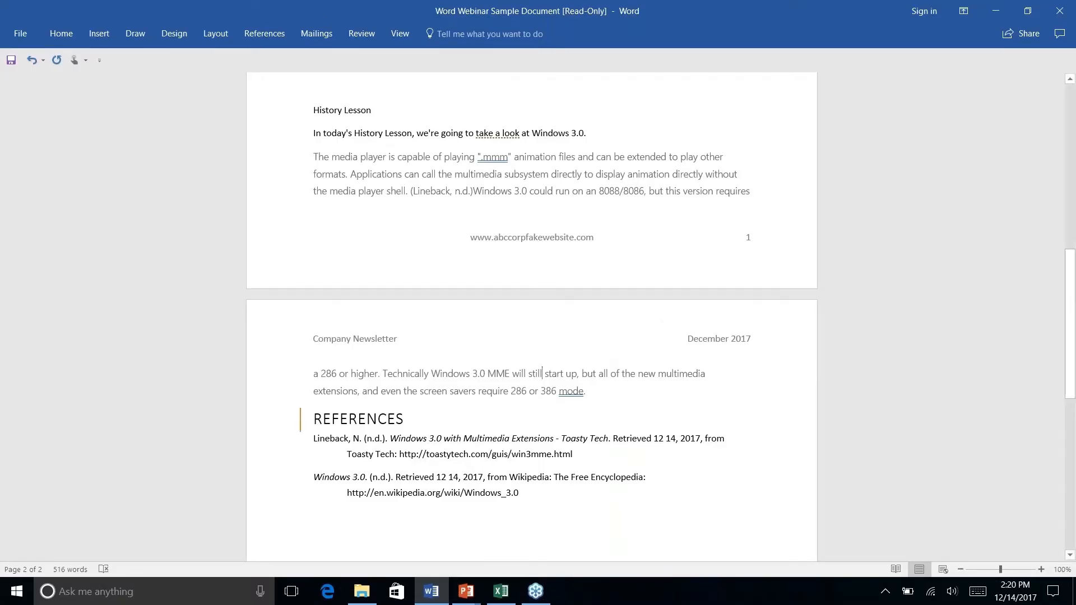
- Center the three-line ABC Company address block at the end of the newsletter
scroll(668, 165, up, 3)
scroll(532, 314, down, 10)
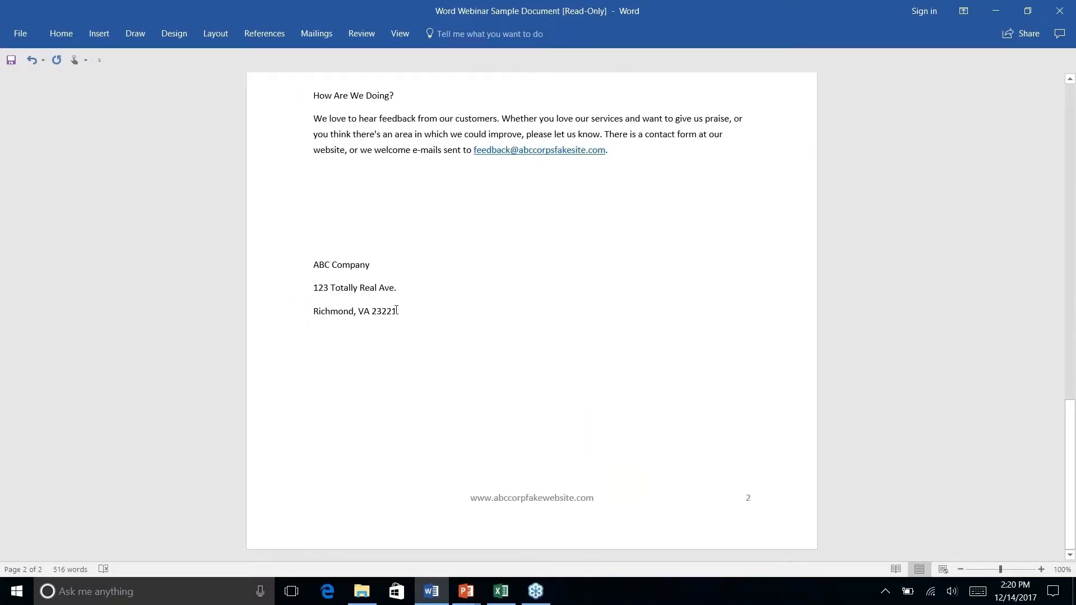
drag(396, 310, 276, 267)
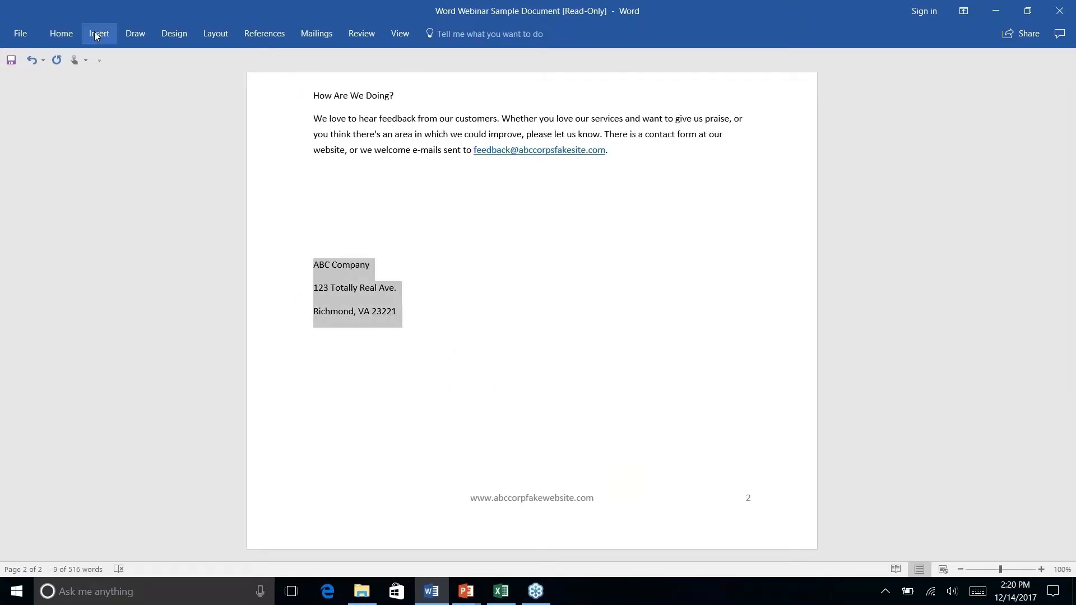
click(61, 33)
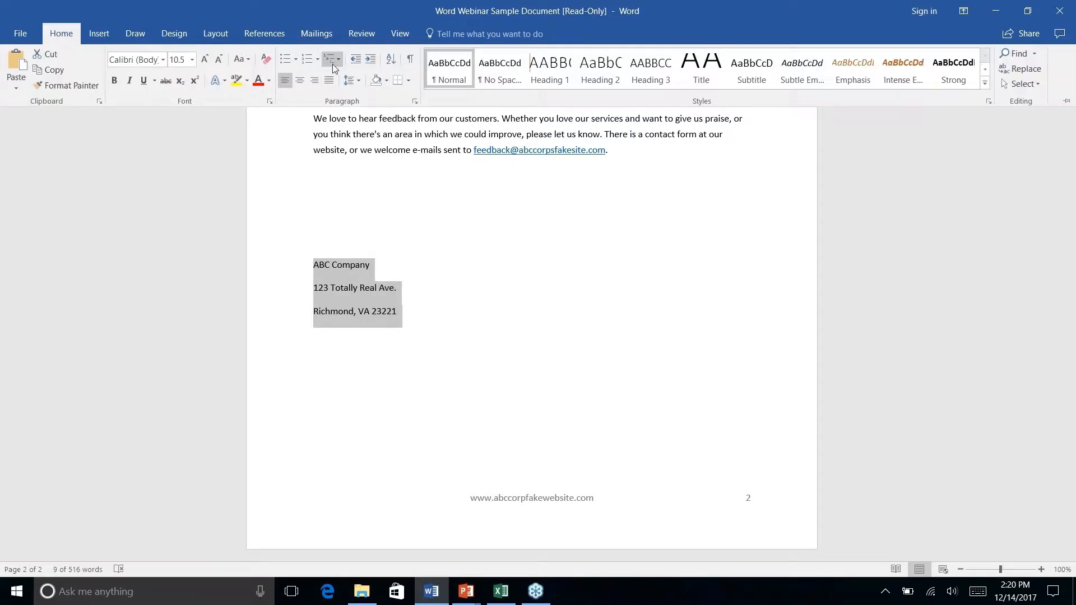
click(300, 80)
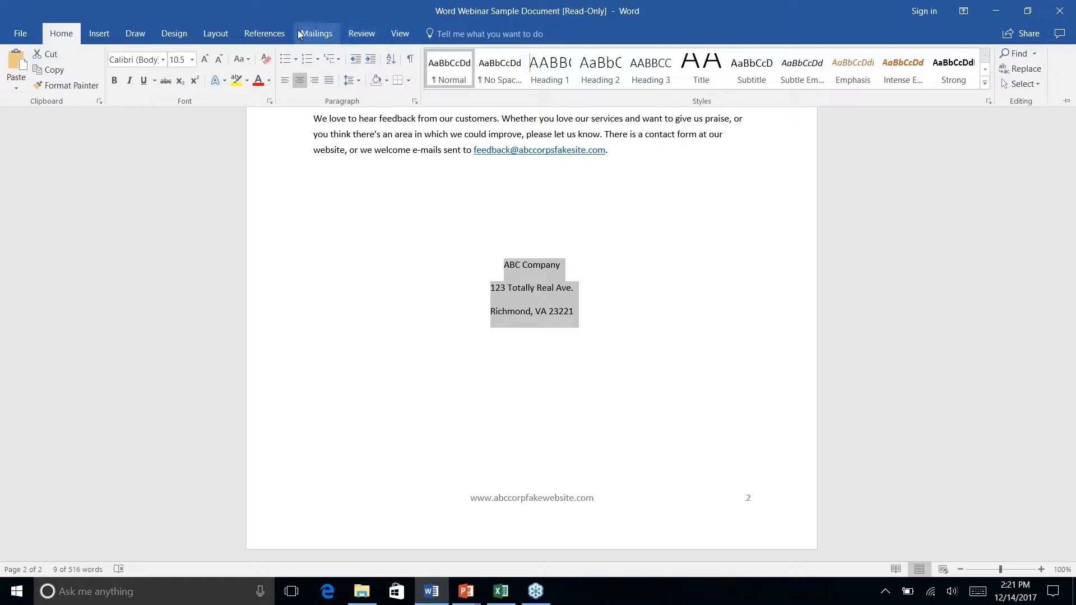
click(210, 35)
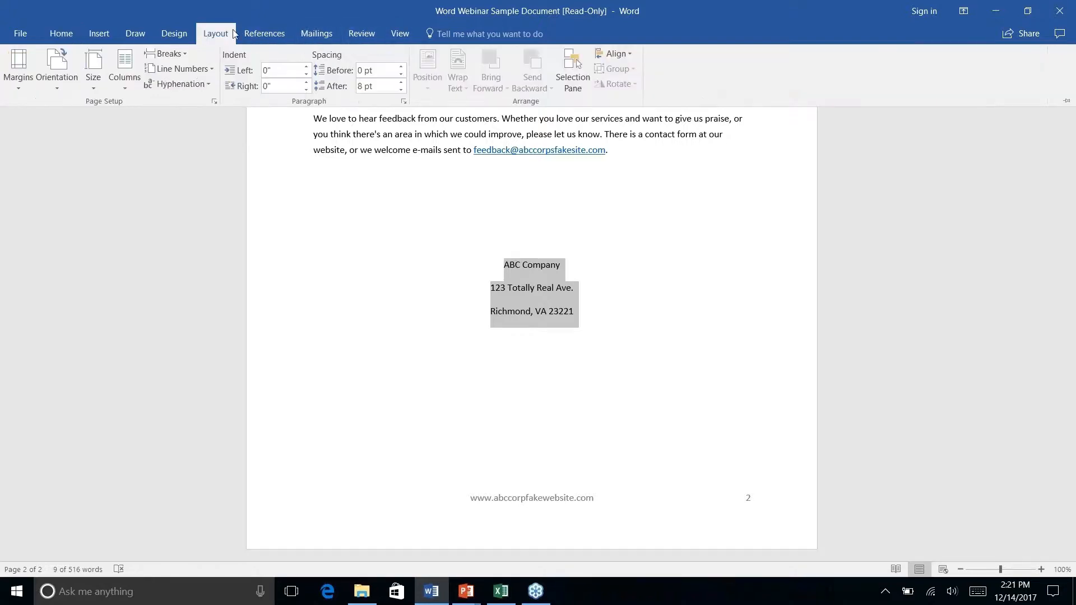
click(182, 34)
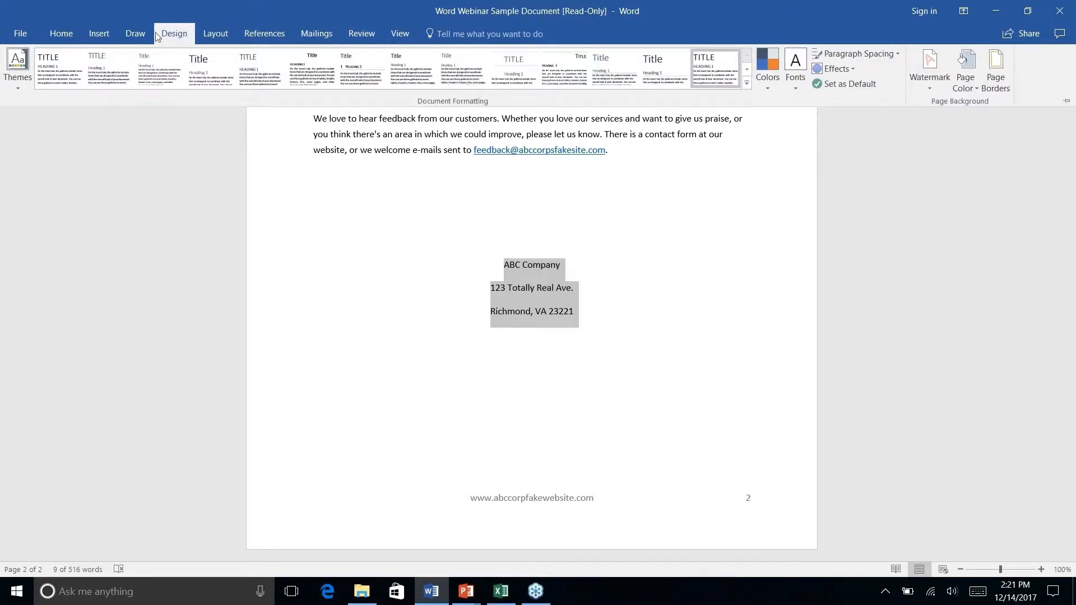
click(95, 35)
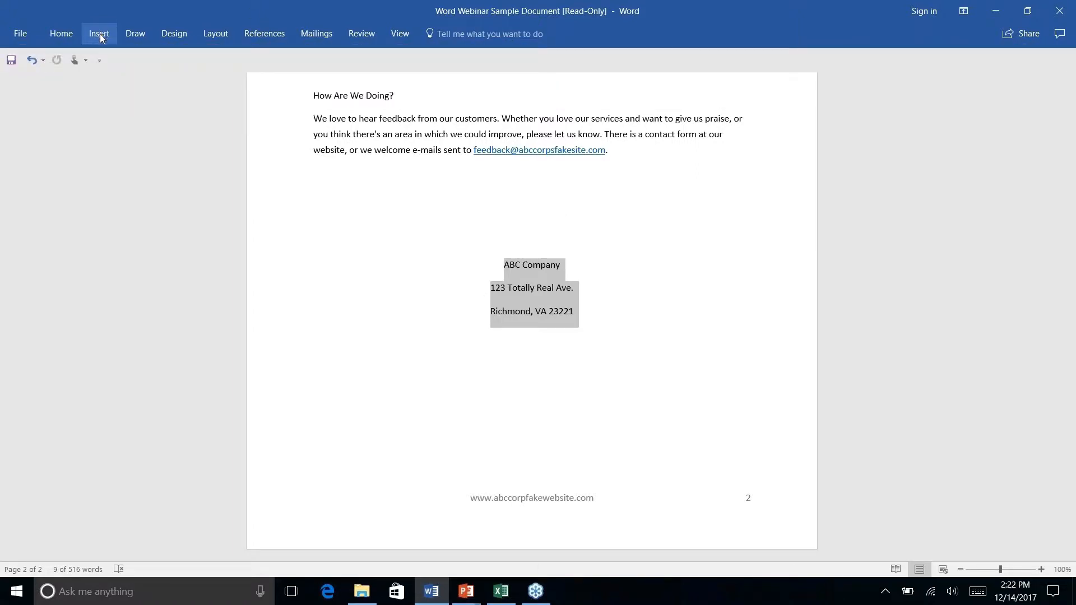
- Save the selected address block to the AutoText gallery as a building block named Company Address
click(100, 35)
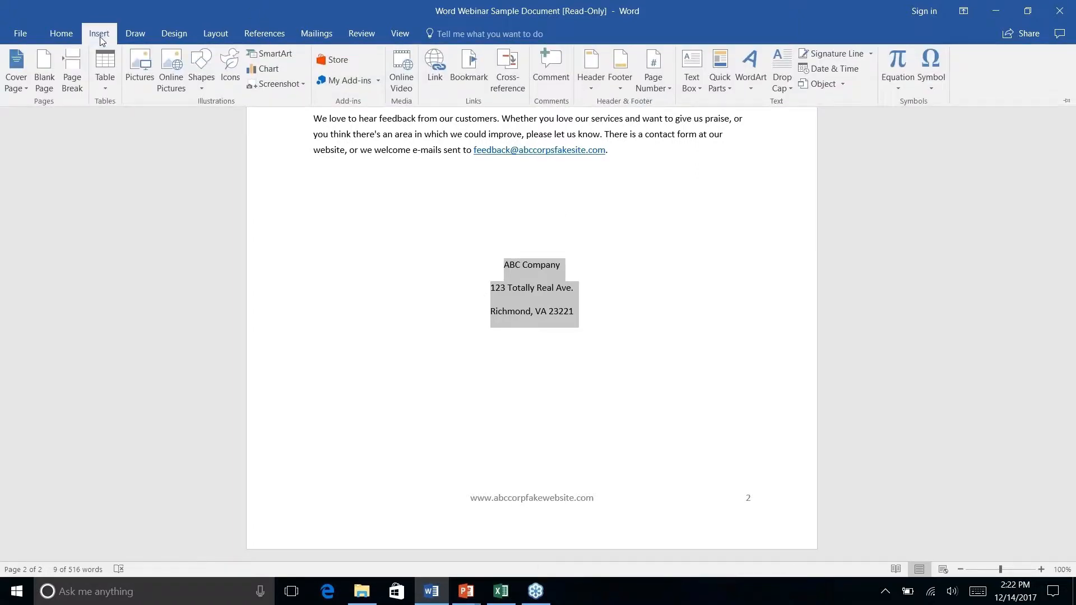
click(728, 90)
mouse_move(745, 110)
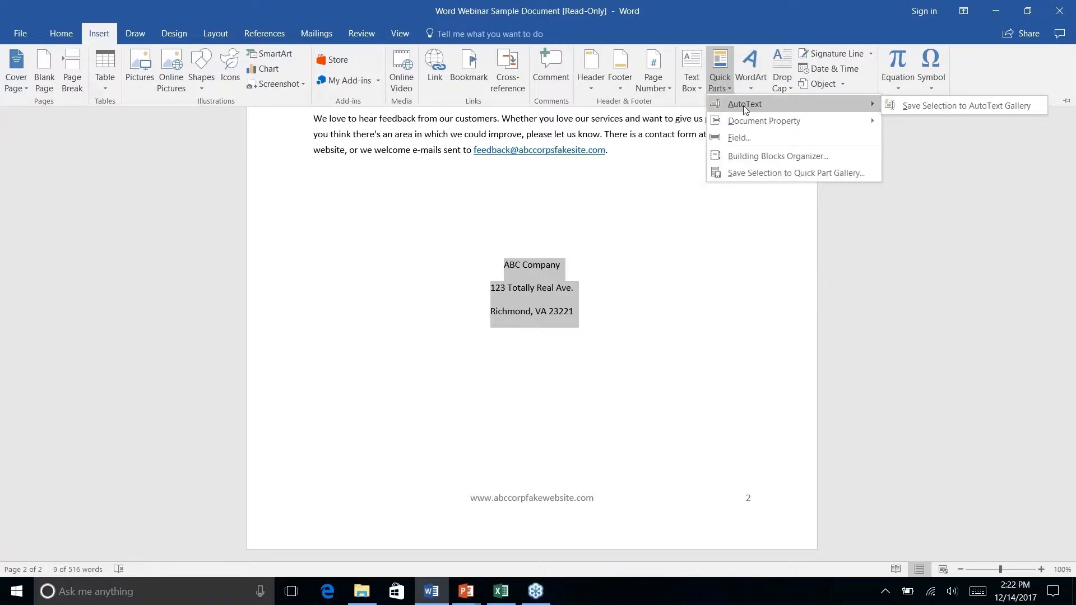
right_click(946, 108)
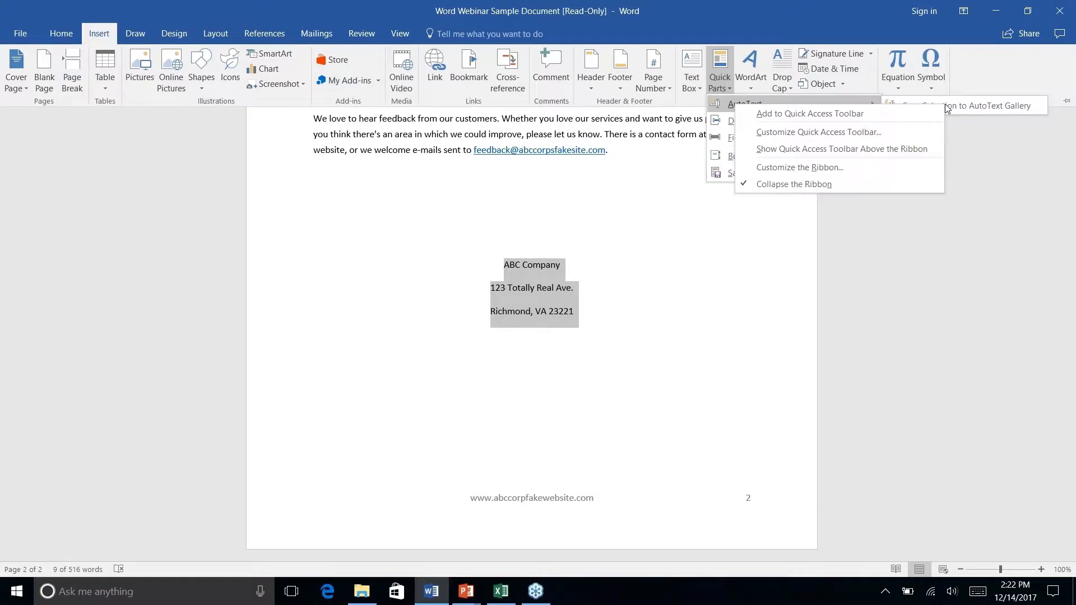
key(Escape)
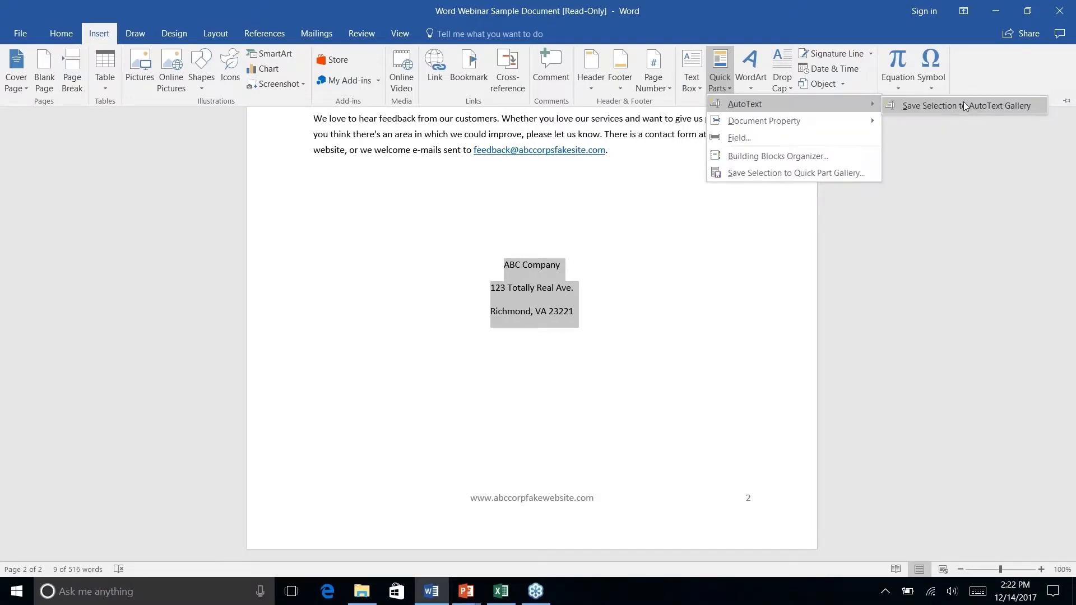
click(964, 102)
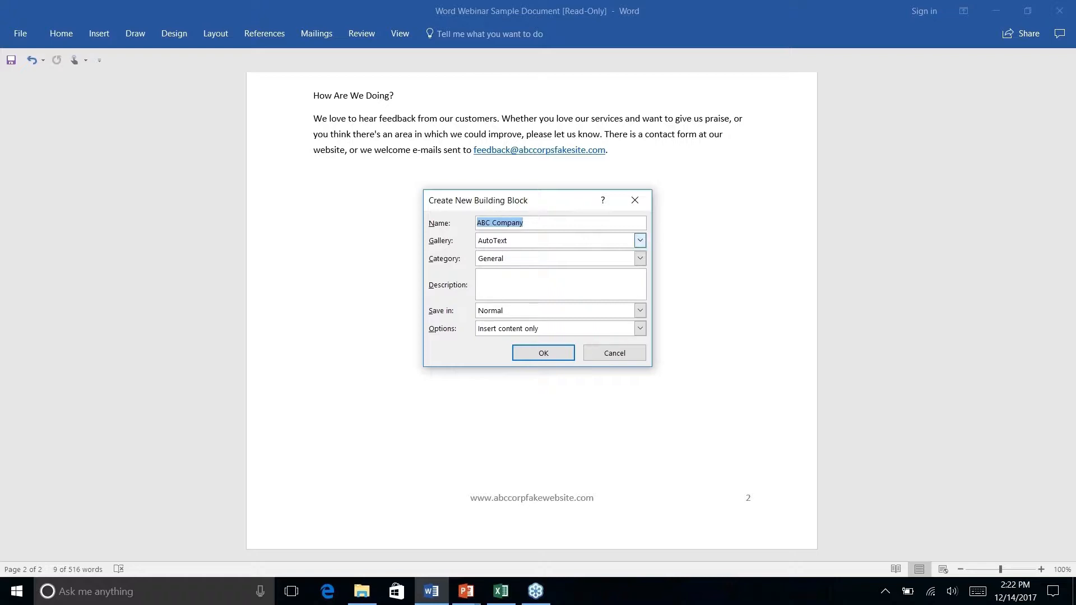
text(Company Address)
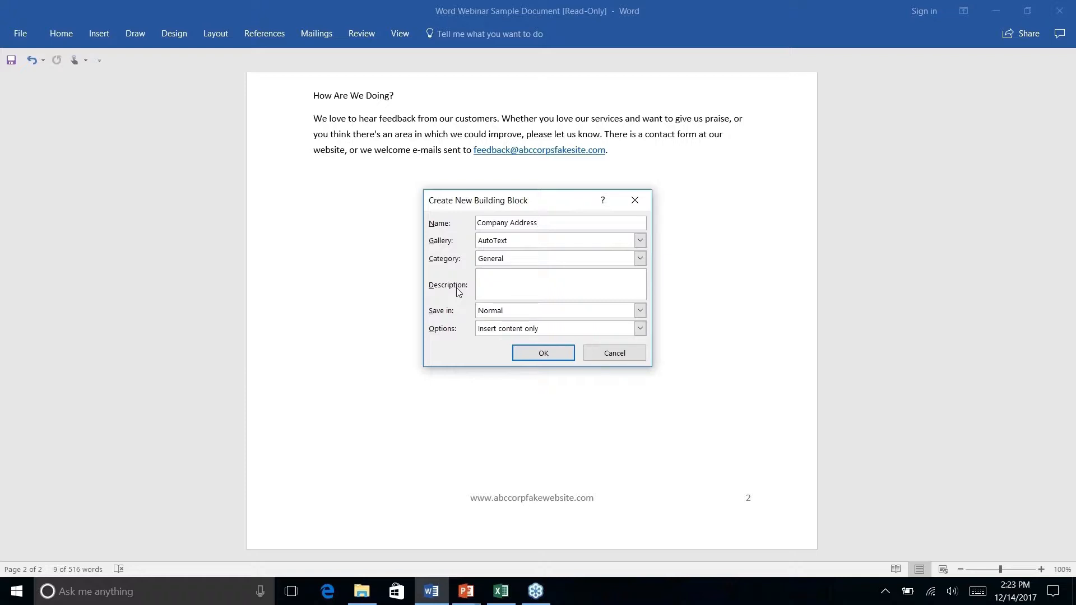
click(543, 355)
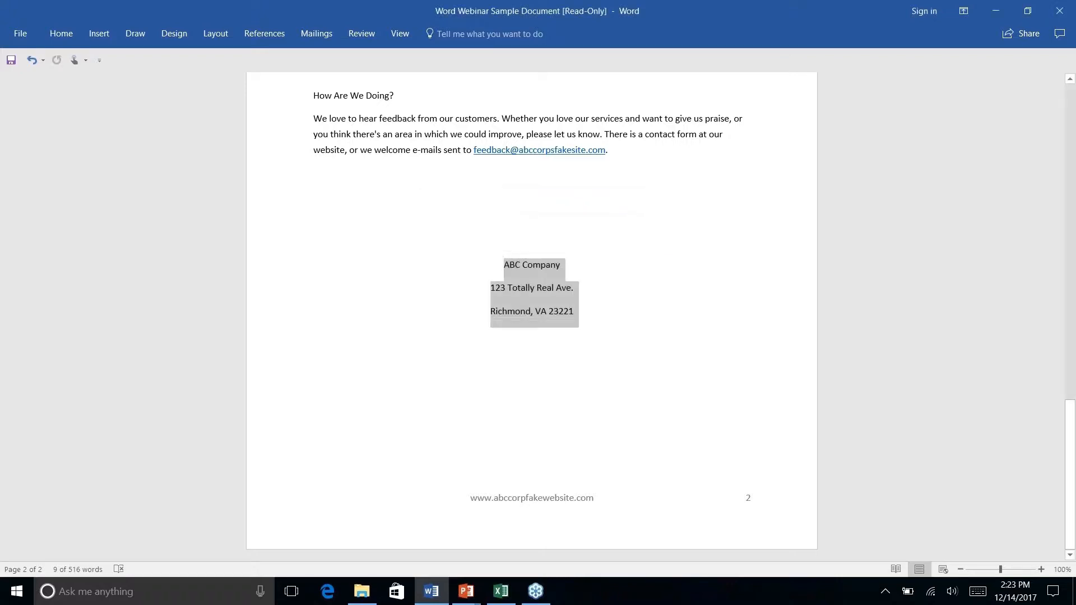
- Delete the three-line company address block from the end of the newsletter
click(537, 289)
drag(582, 322, 494, 263)
key(Delete)
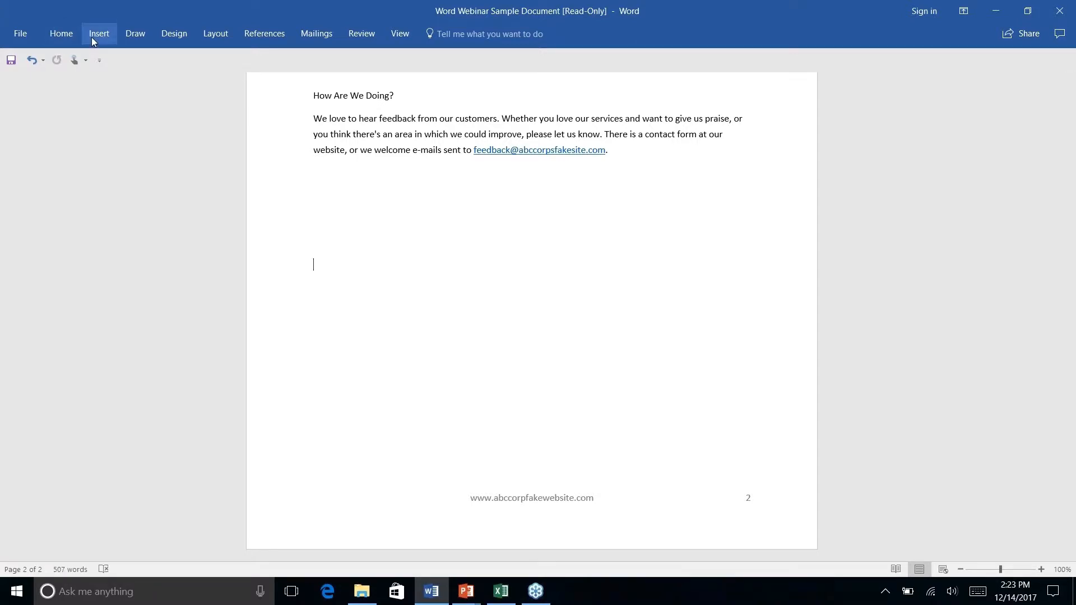
- Insert the Company Address AutoText entry from Quick Parts below the How Are We Doing? section
click(91, 35)
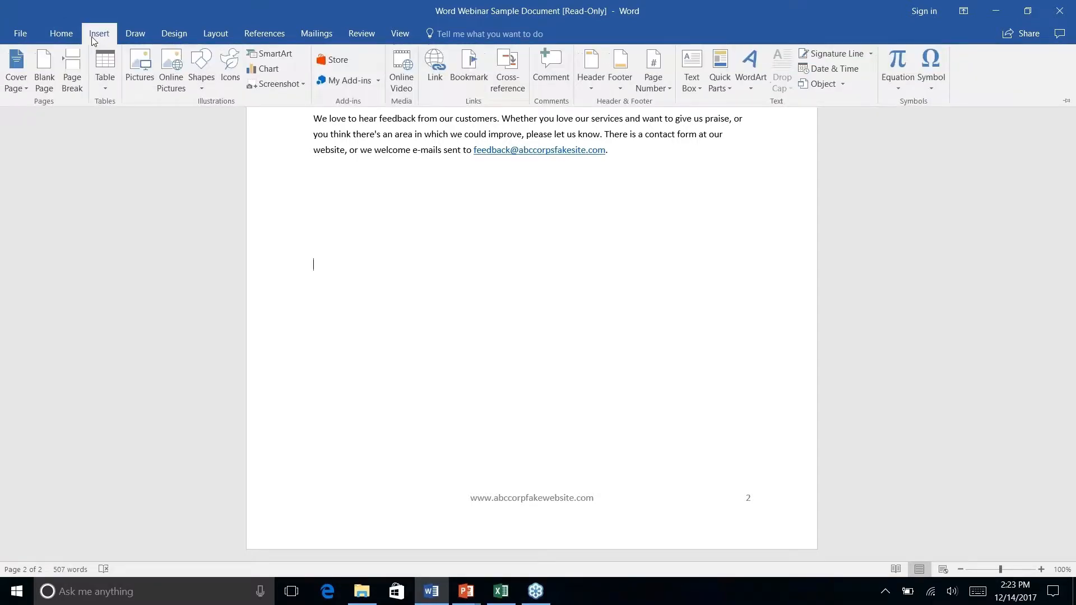
right_click(728, 89)
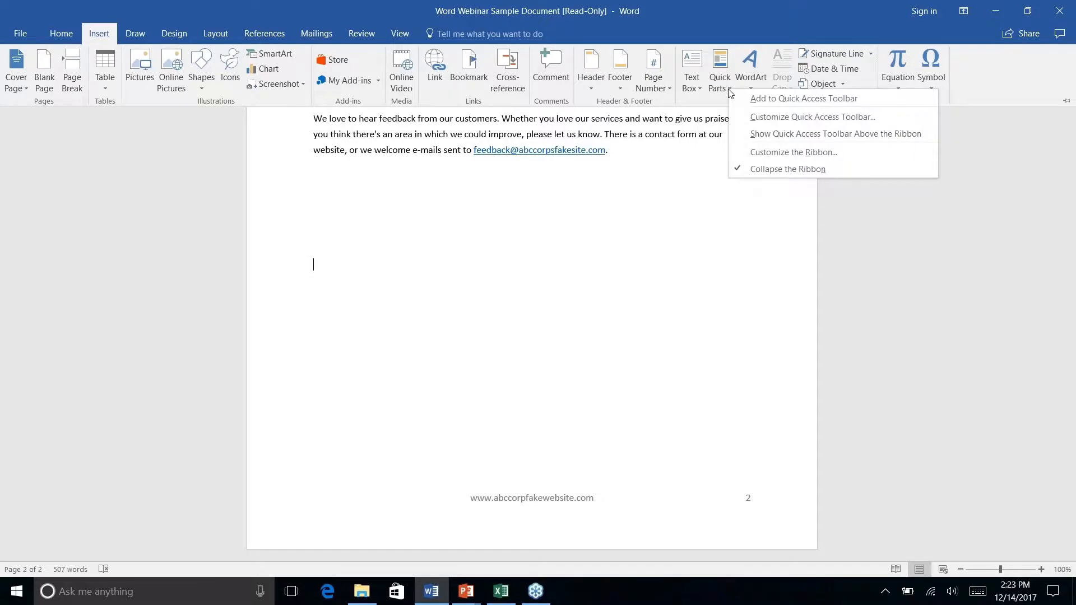
click(717, 87)
click(718, 87)
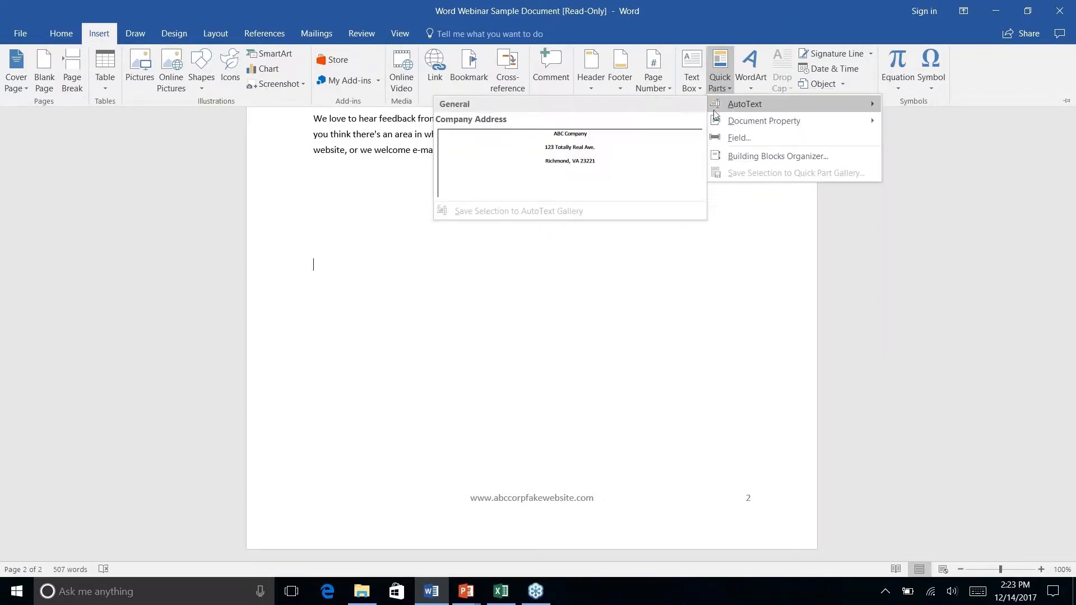
click(571, 159)
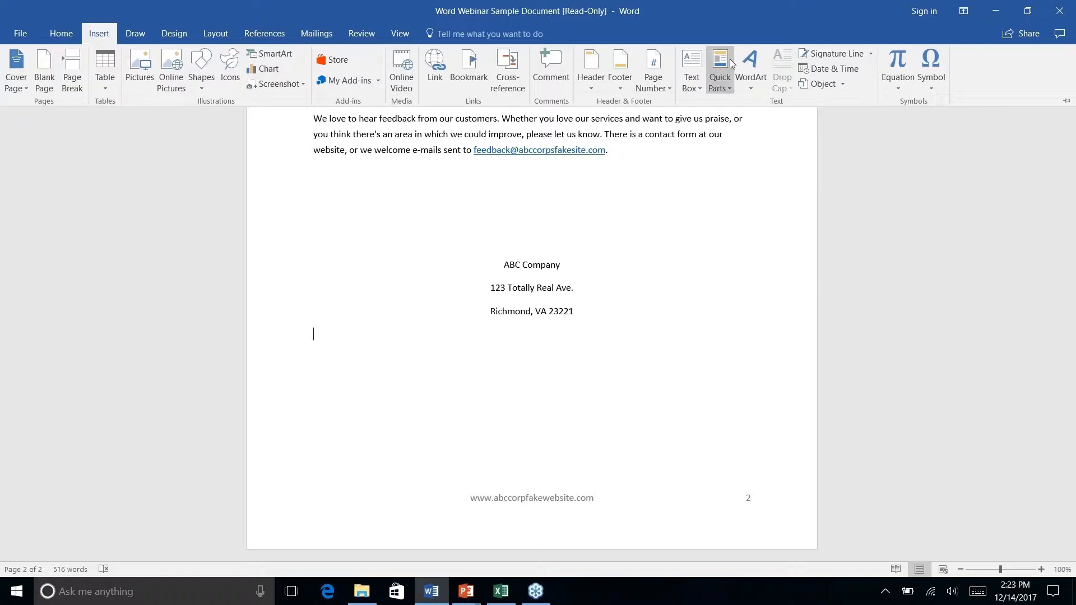
- Open the Building Blocks Organizer and sort the building blocks by name, then by gallery
click(728, 90)
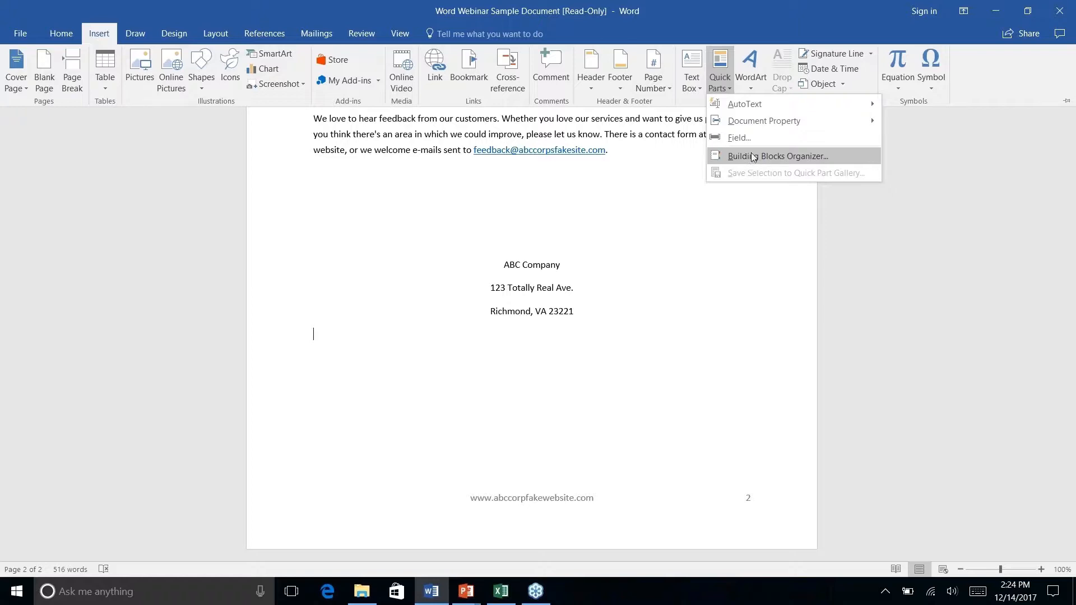
click(757, 158)
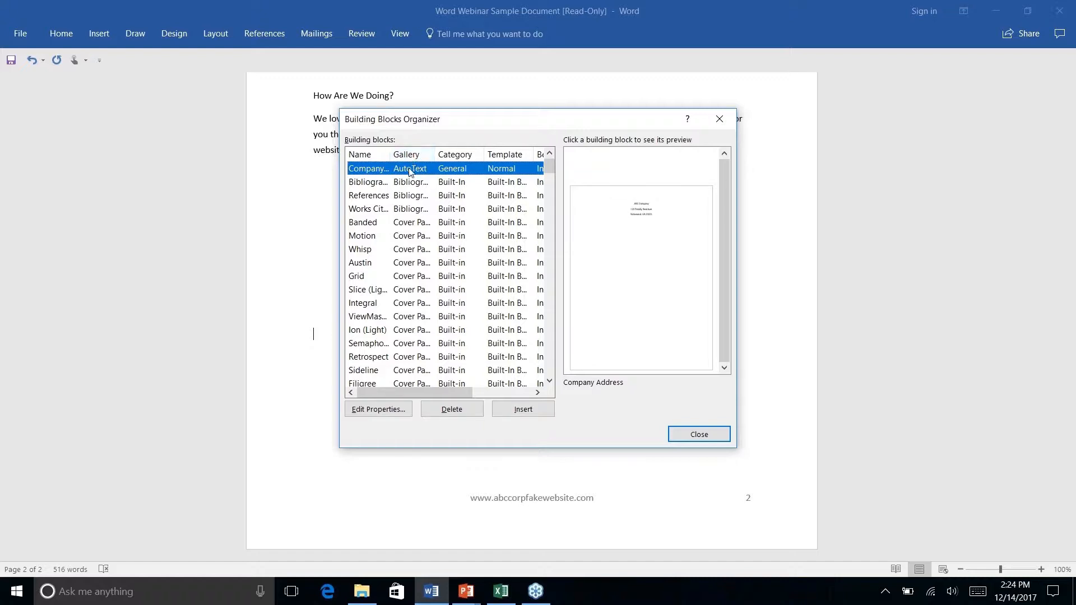
click(362, 158)
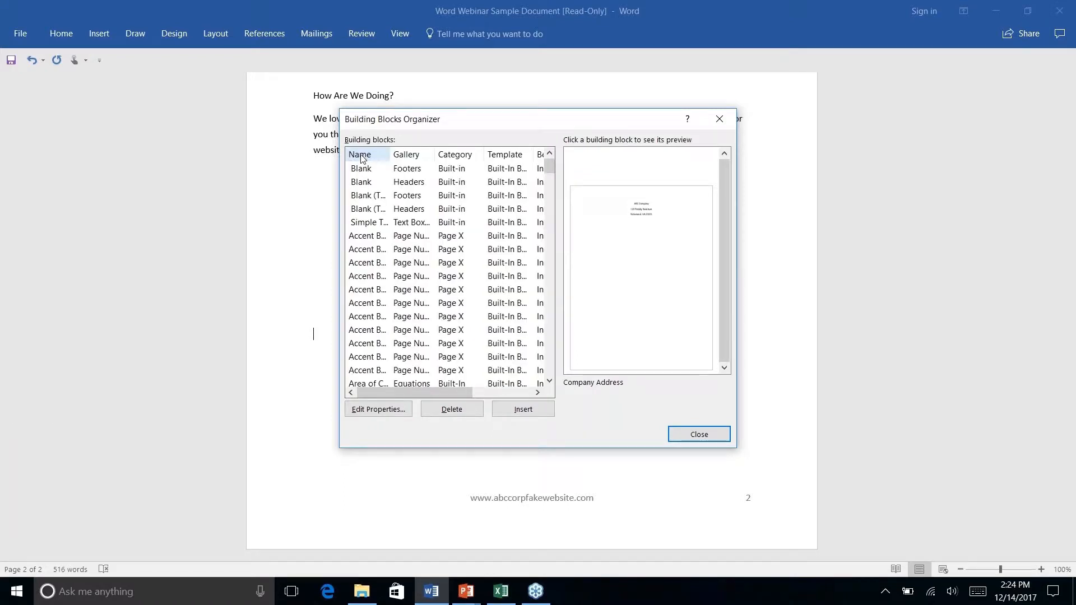
click(418, 158)
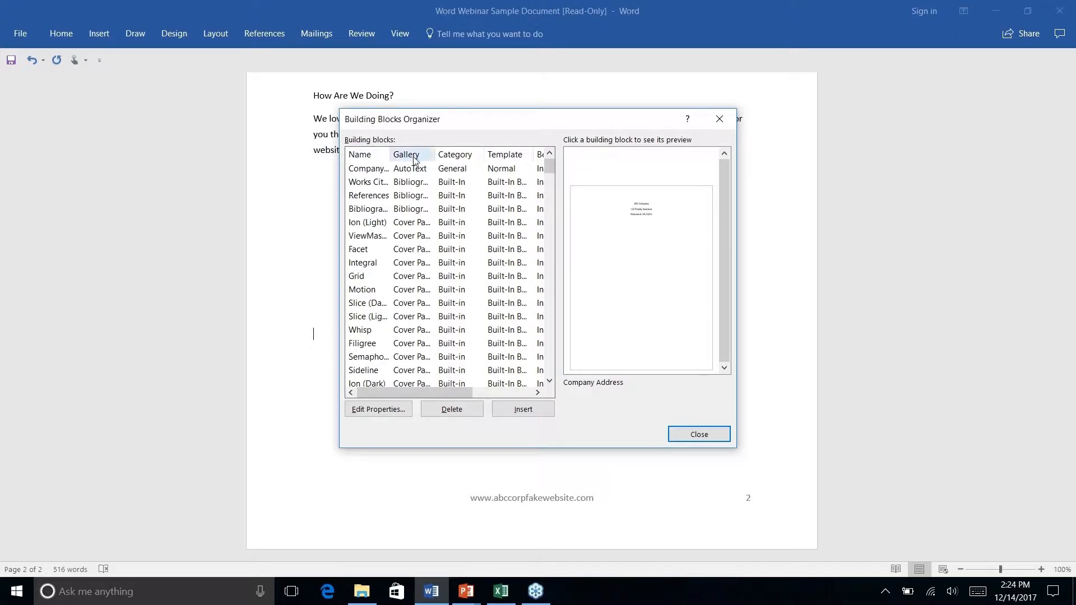
- View the properties of the Company Address building block and close them without changes
click(369, 171)
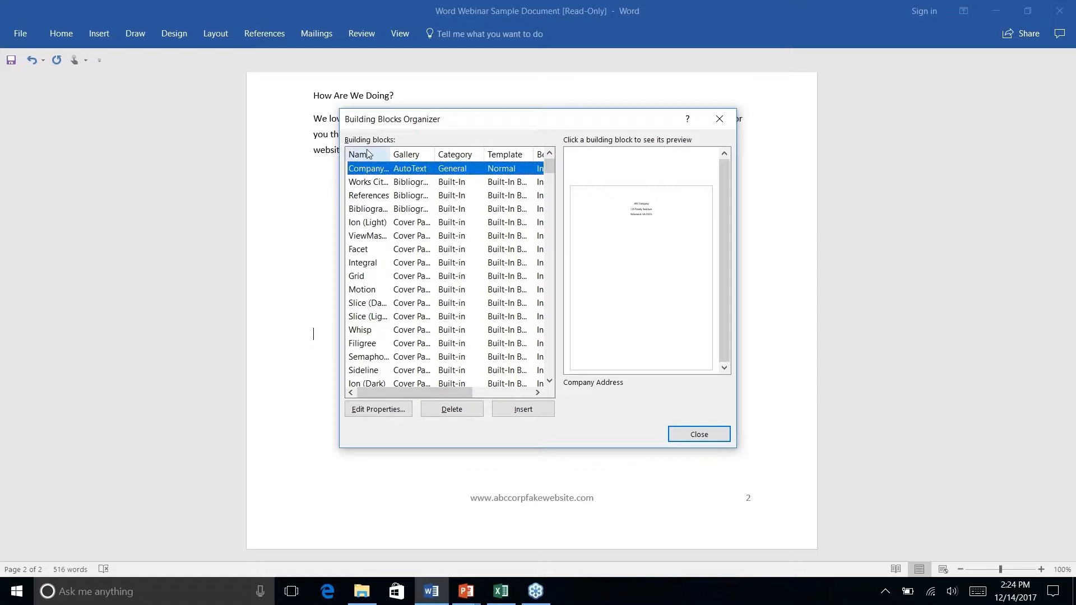
click(379, 411)
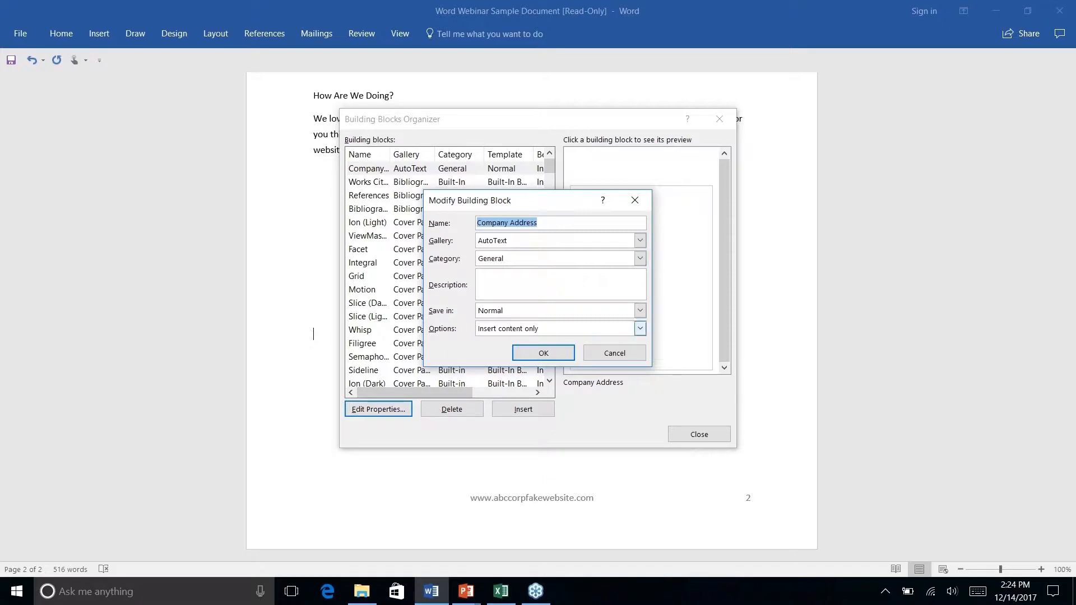
click(629, 354)
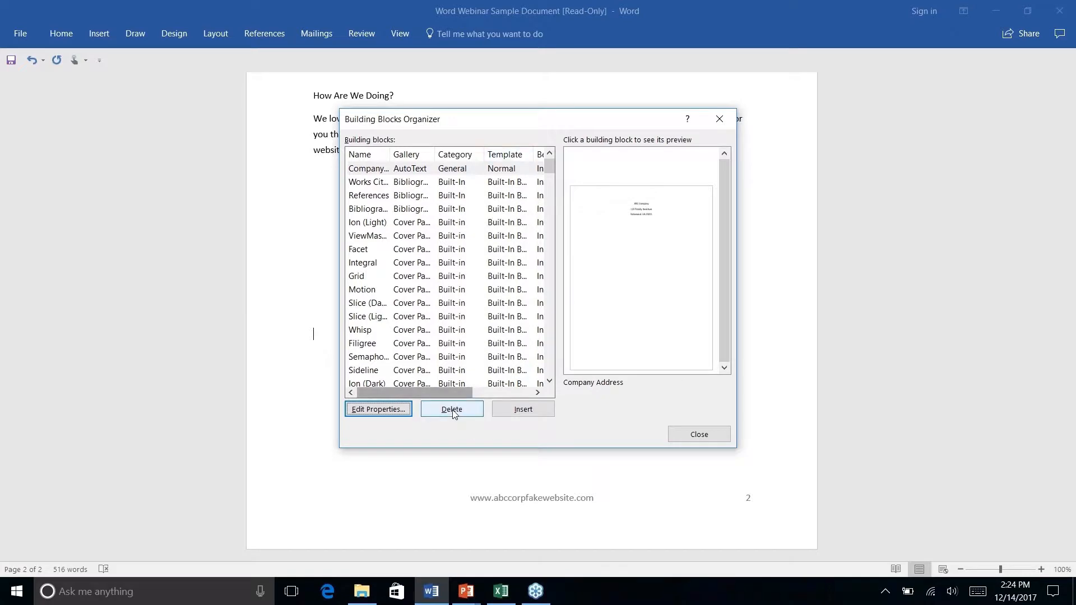
- Delete the Company Address building block from the Building Blocks Organizer
click(415, 173)
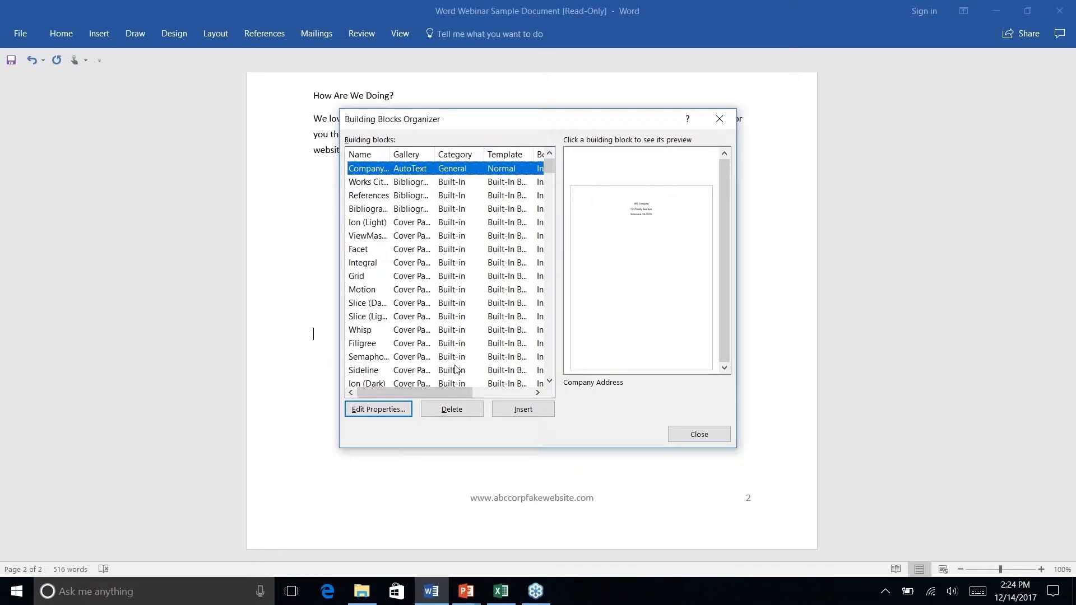
click(452, 413)
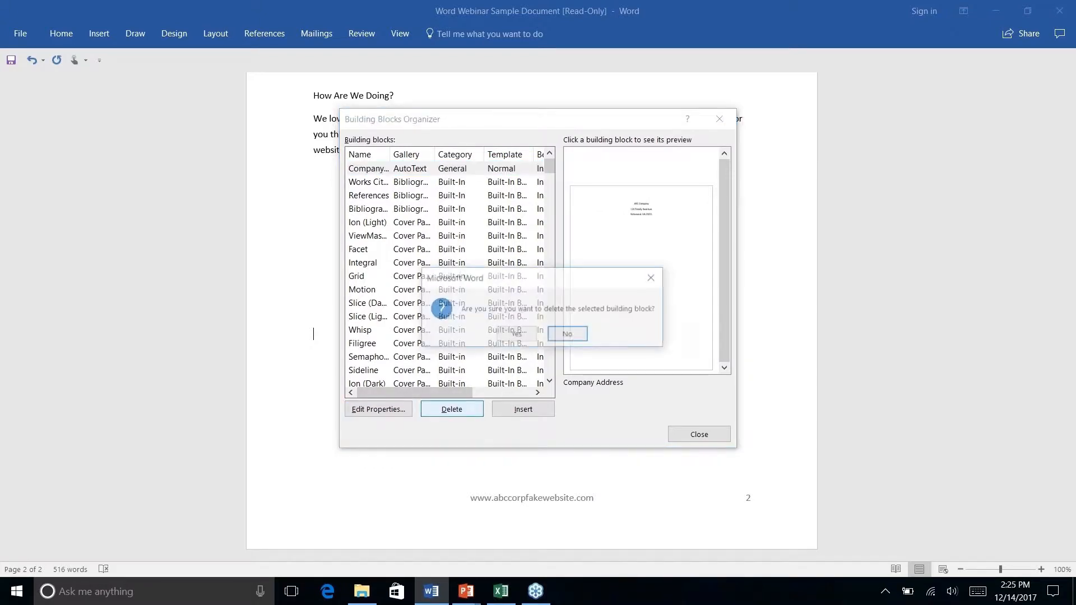
click(516, 335)
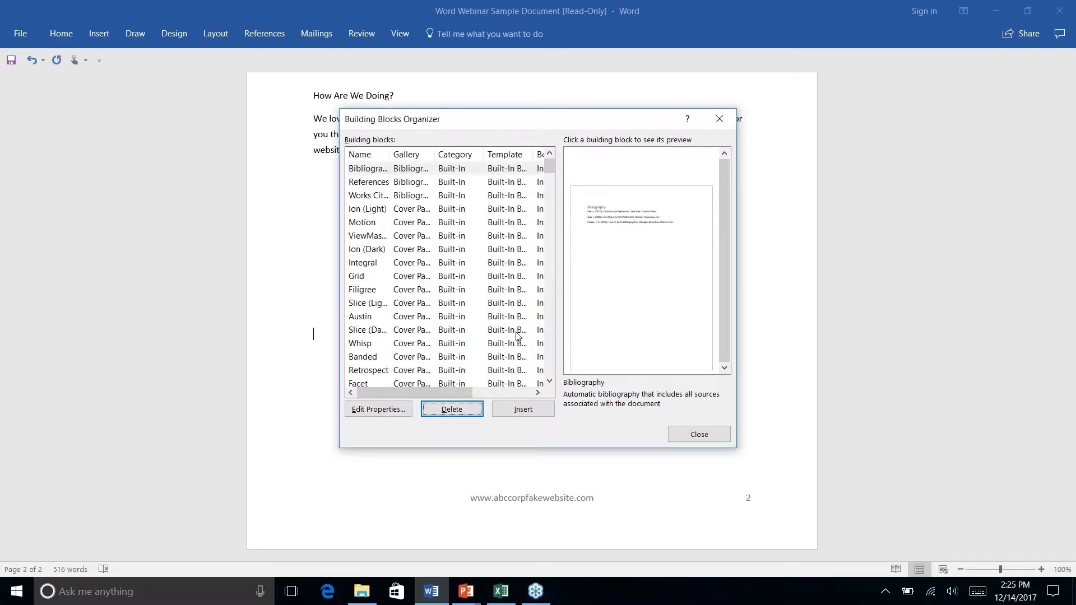
- Look through the remaining built-in building blocks, including their description column, galleries and categories
scroll(390, 234, right, 5)
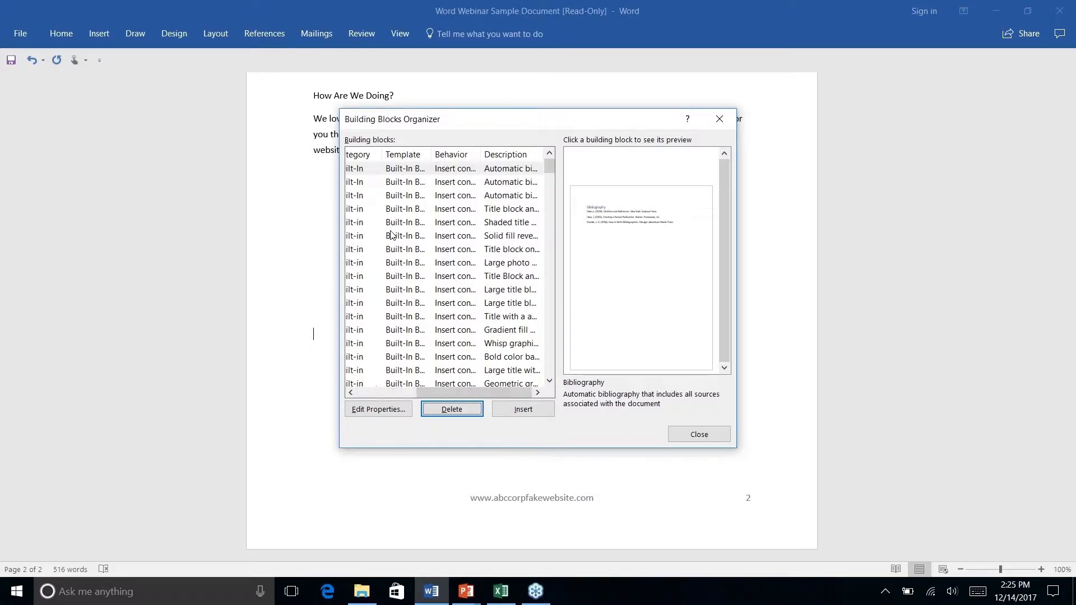
scroll(391, 235, left, 5)
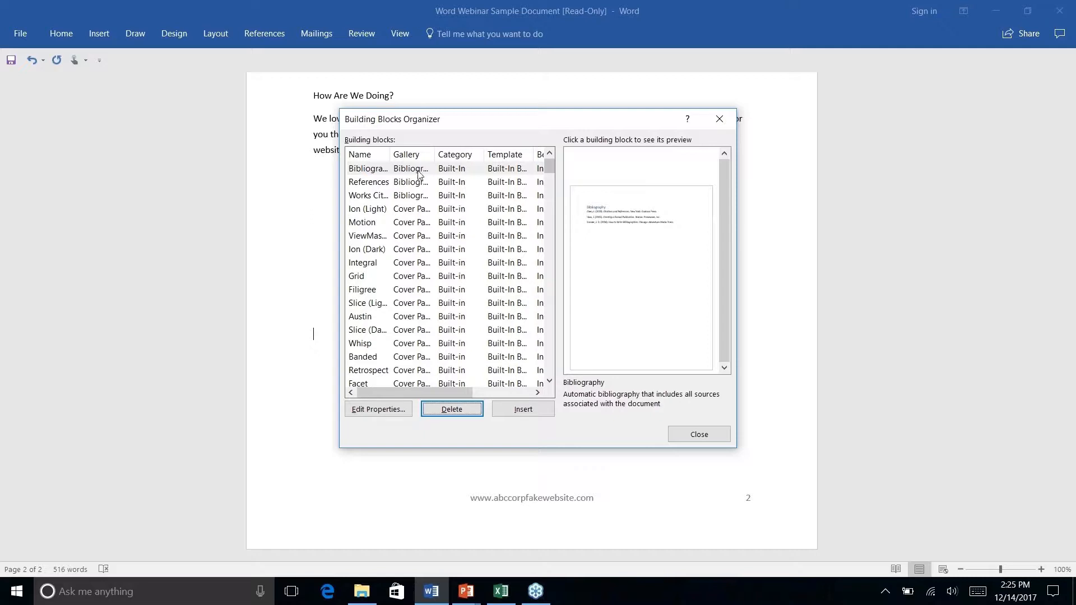
scroll(509, 254, down, 12)
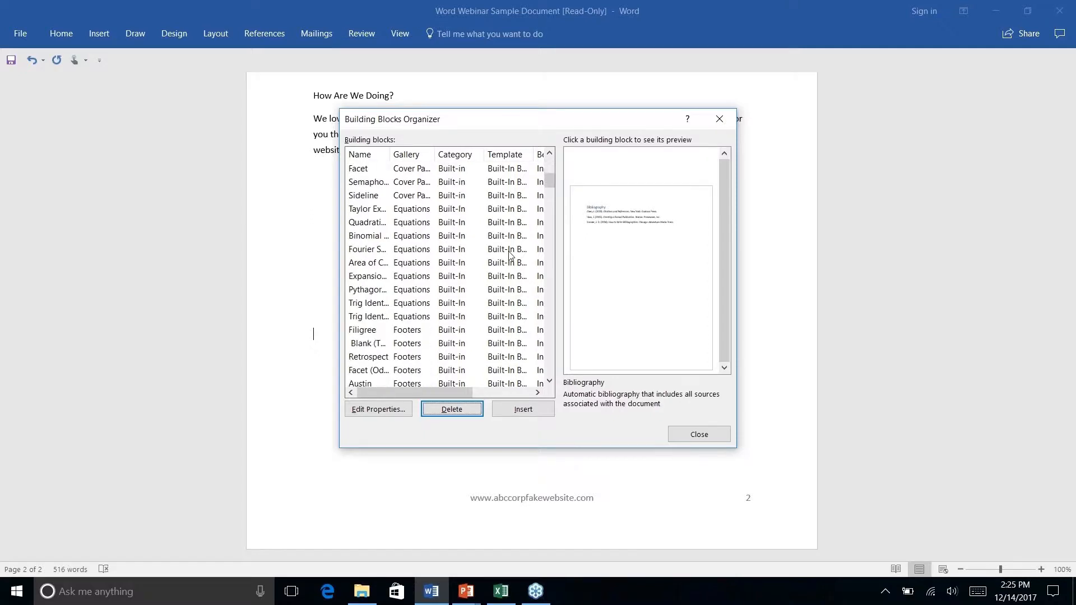
scroll(510, 254, down, 10)
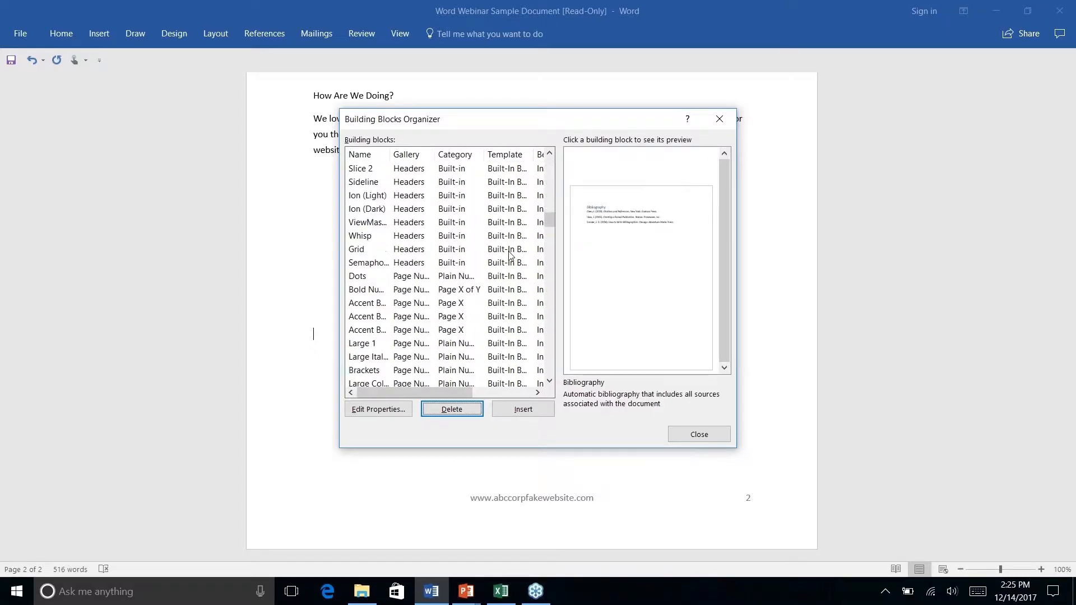
scroll(510, 254, down, 1)
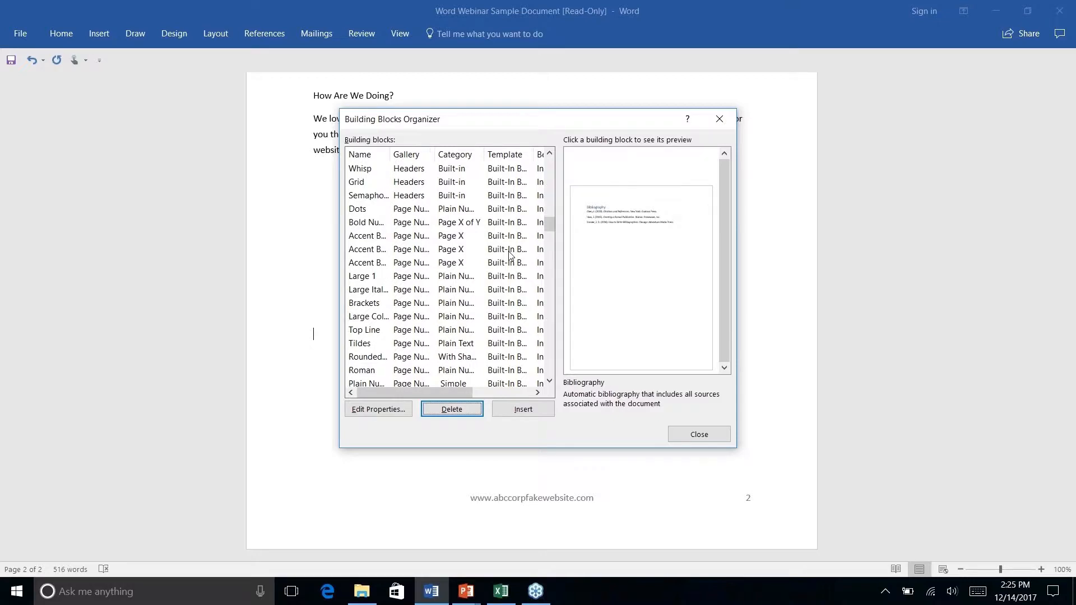
scroll(510, 253, down, 20)
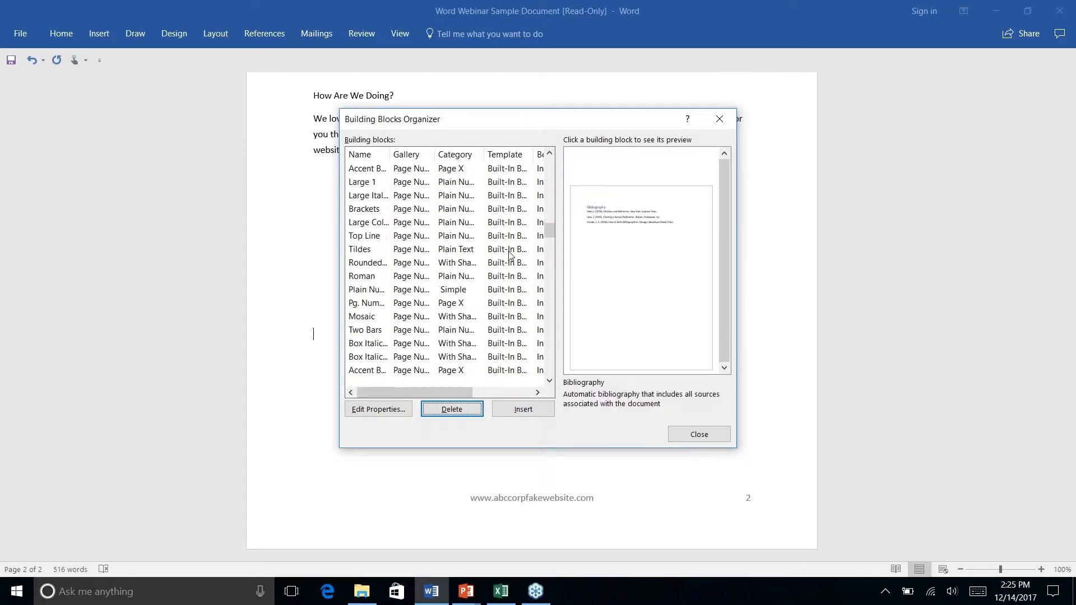
- Finish looking through the page number building blocks, close the Building Blocks Organizer, and return to the Word document from the slide show
scroll(510, 254, down, 5)
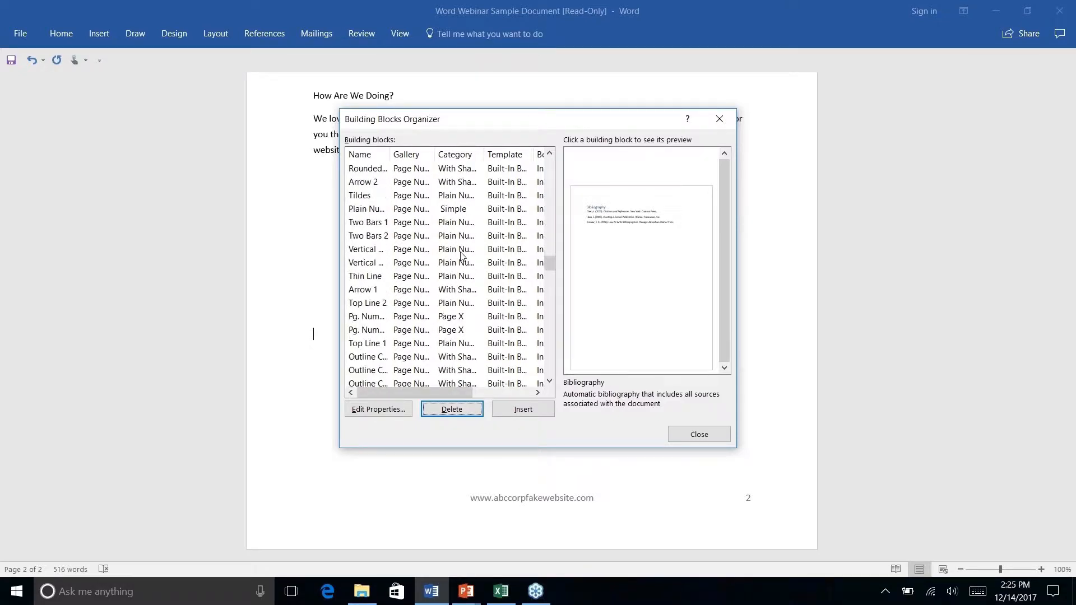
click(719, 120)
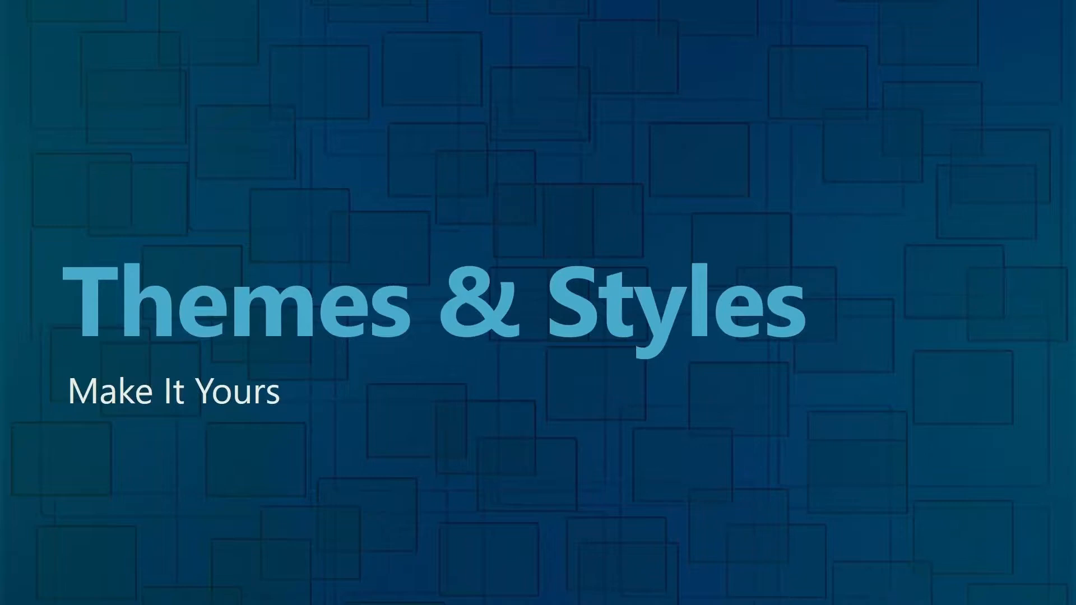
key(alt+Tab)
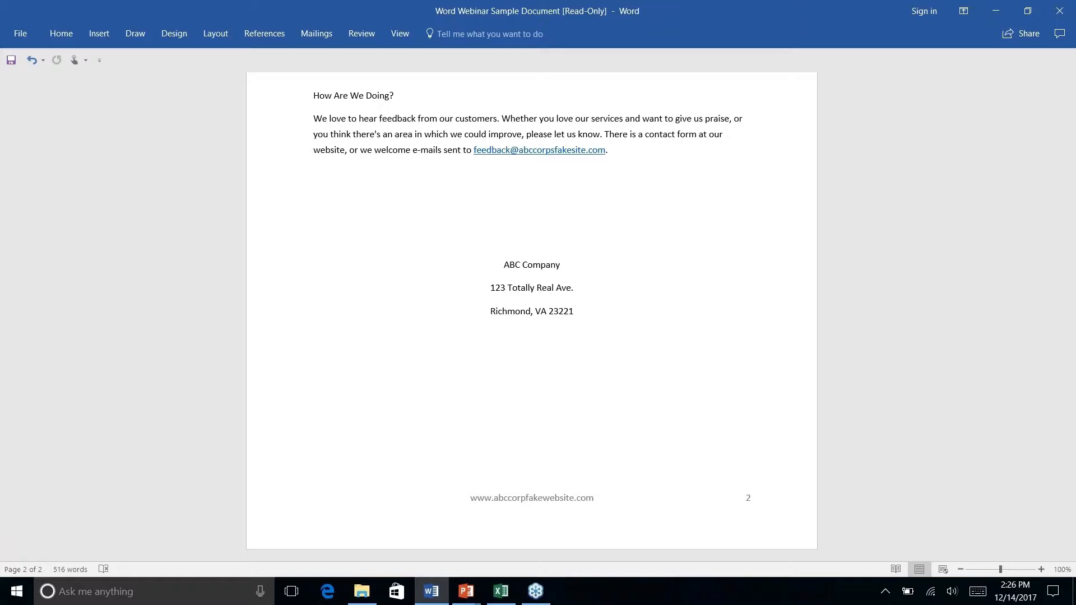
- Apply the Wisp theme to the newsletter
scroll(531, 314, up, 15)
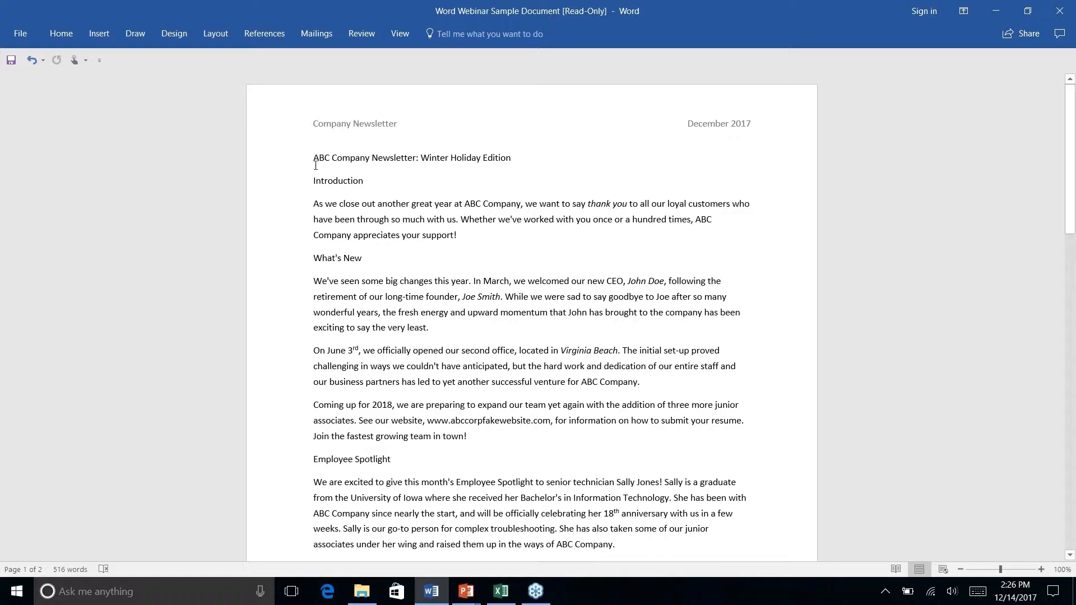
click(215, 34)
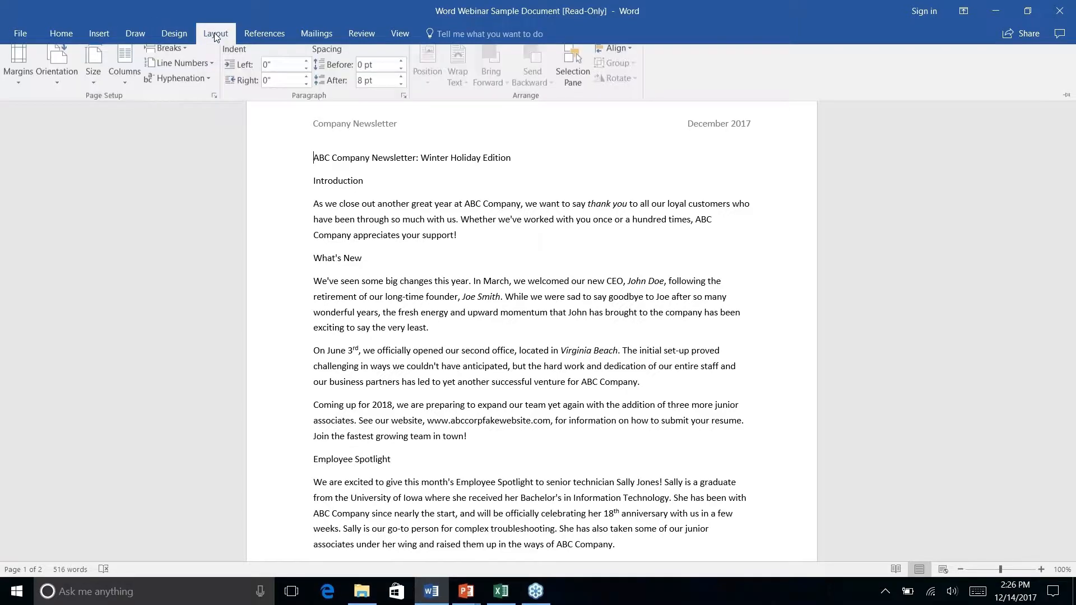
click(176, 35)
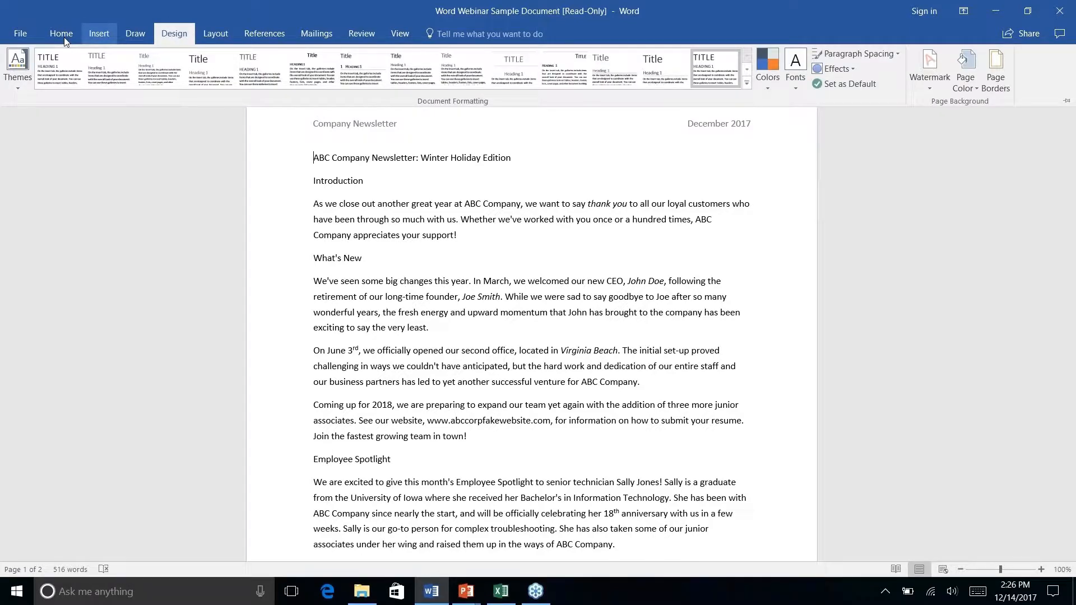
click(20, 86)
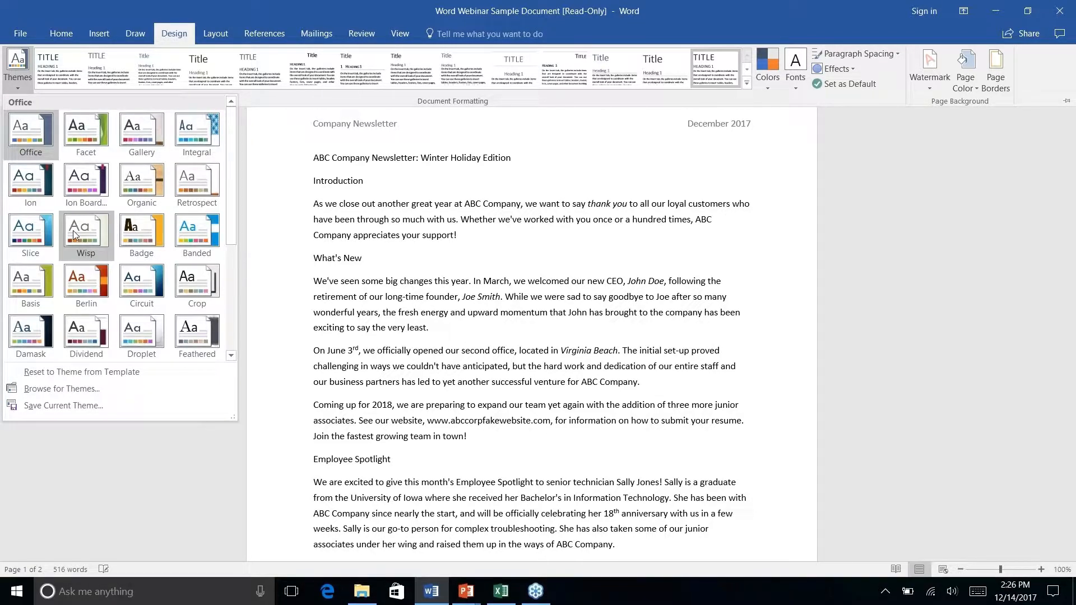
right_click(80, 236)
click(73, 233)
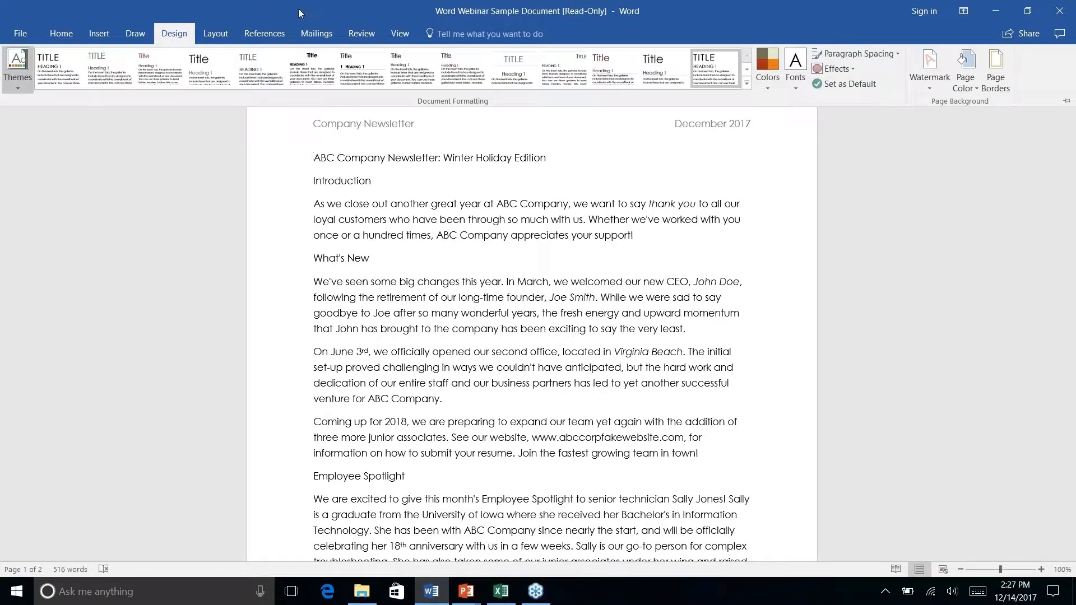
- Look through the built-in theme color sets and the options for creating new theme colors, and leave without saving
click(219, 72)
click(765, 88)
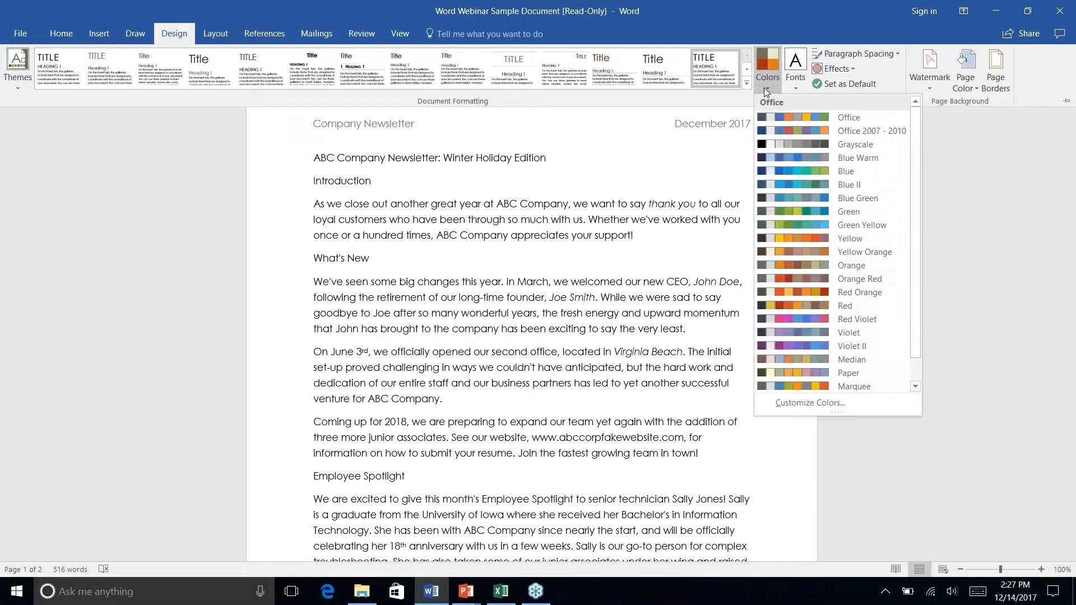
scroll(790, 187, down, 1)
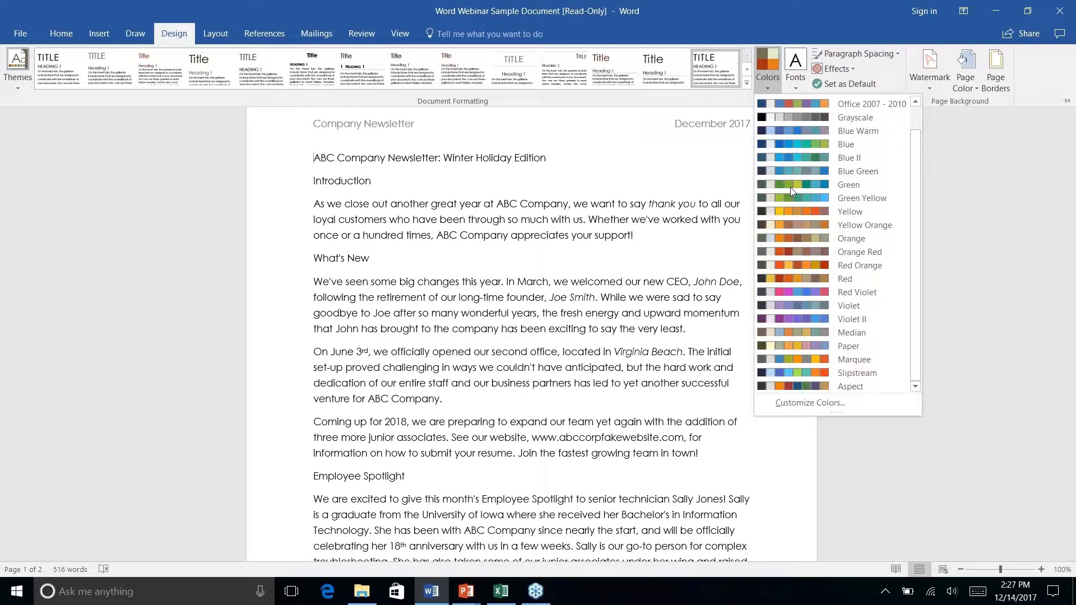
scroll(791, 189, up, 1)
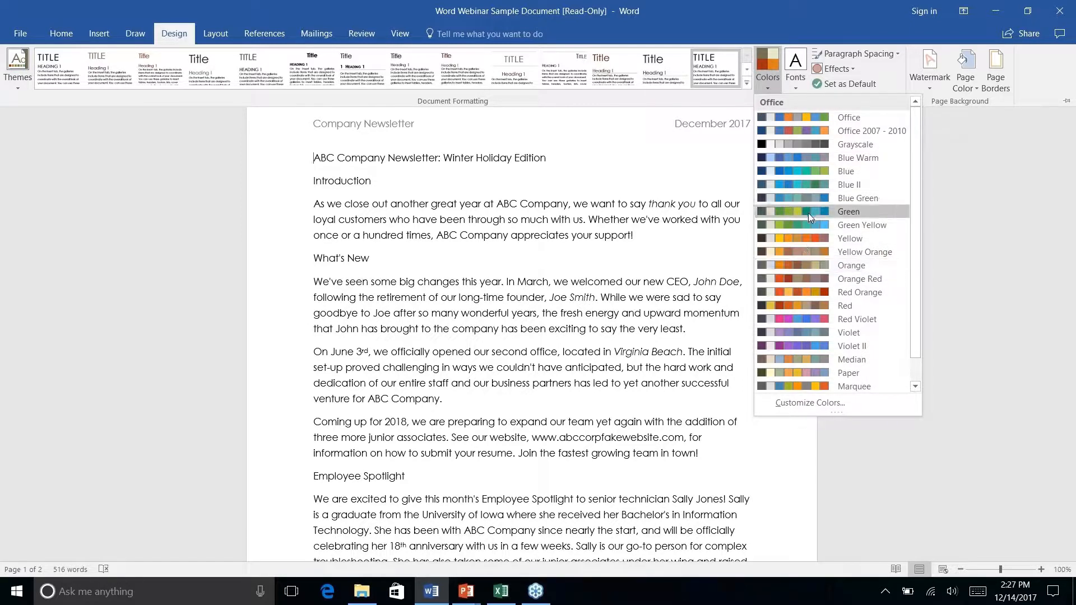
right_click(802, 405)
click(795, 401)
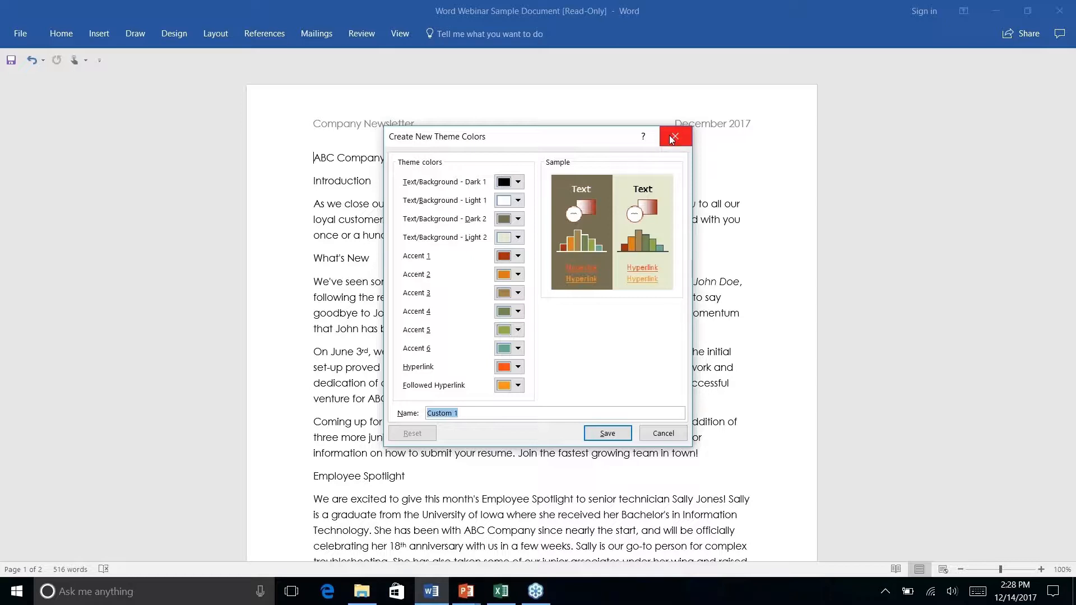
click(660, 437)
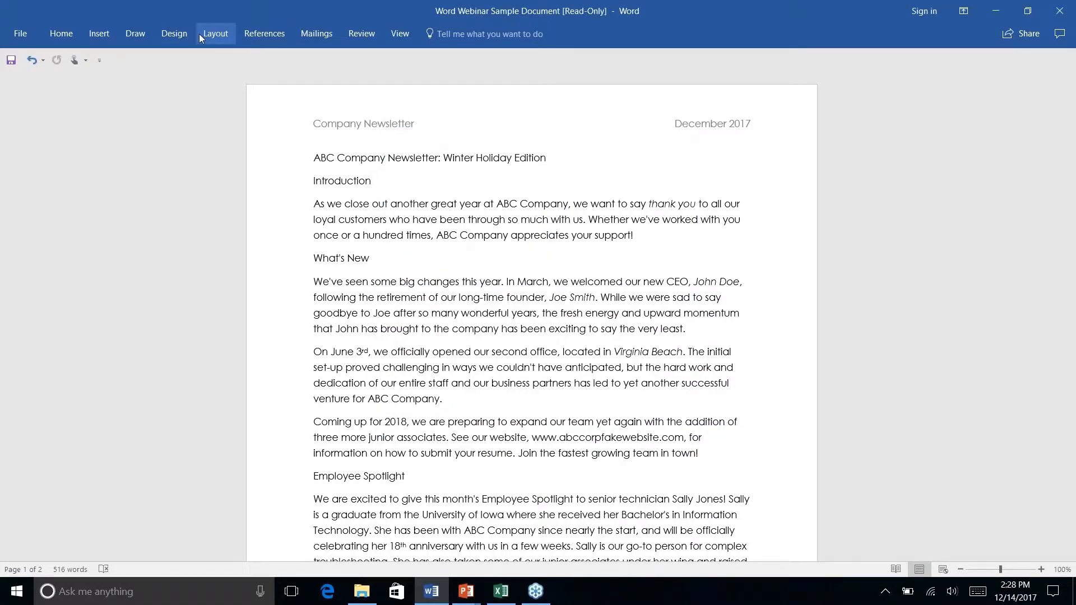
- Browse the document style sets and apply the Feathered theme to the newsletter
click(179, 35)
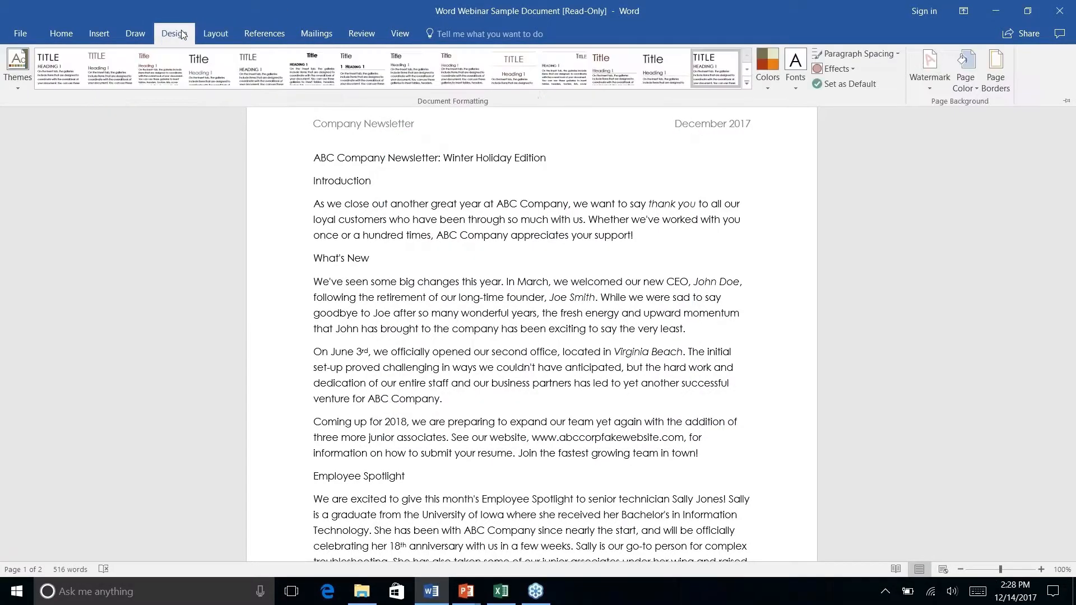
click(747, 83)
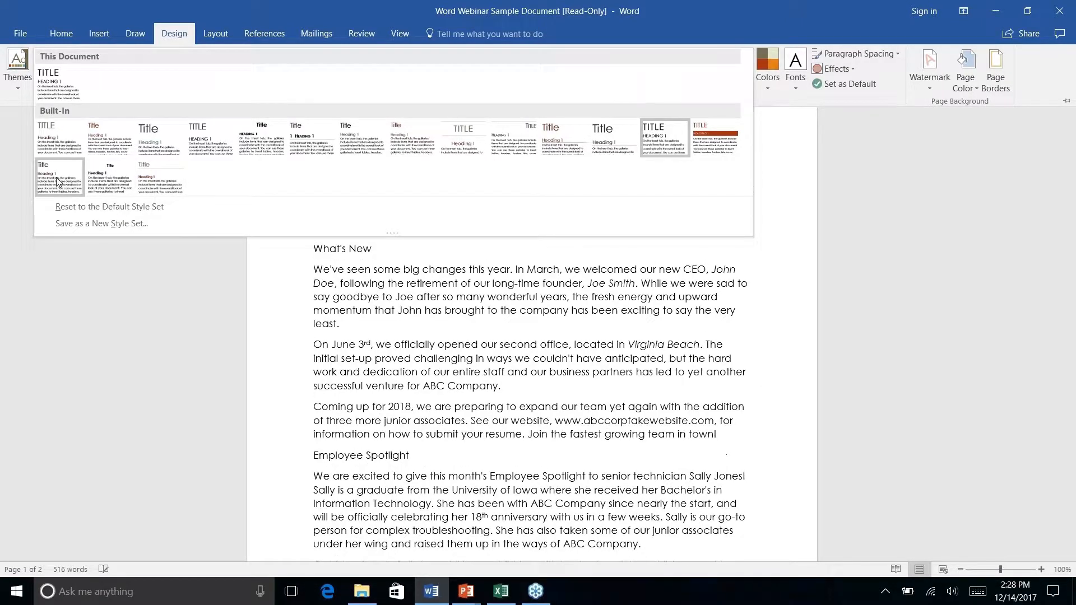
click(17, 85)
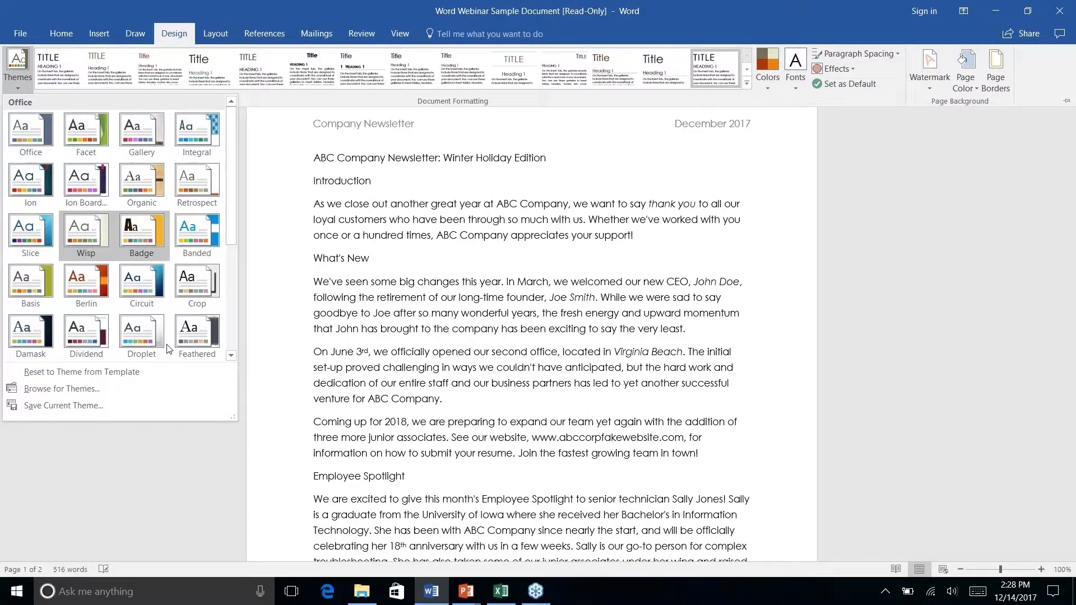
right_click(191, 334)
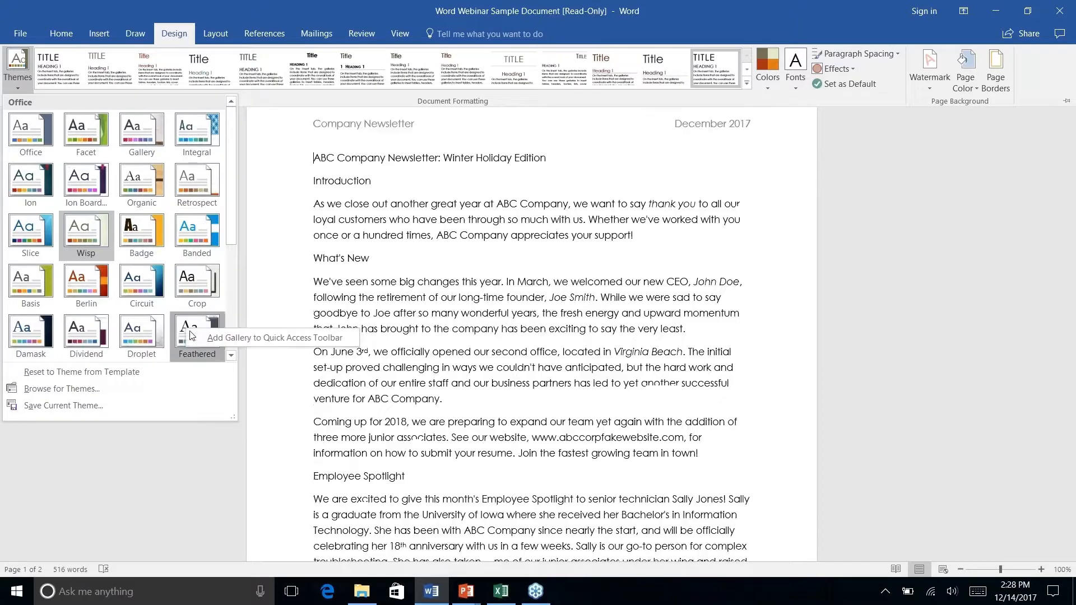
click(180, 324)
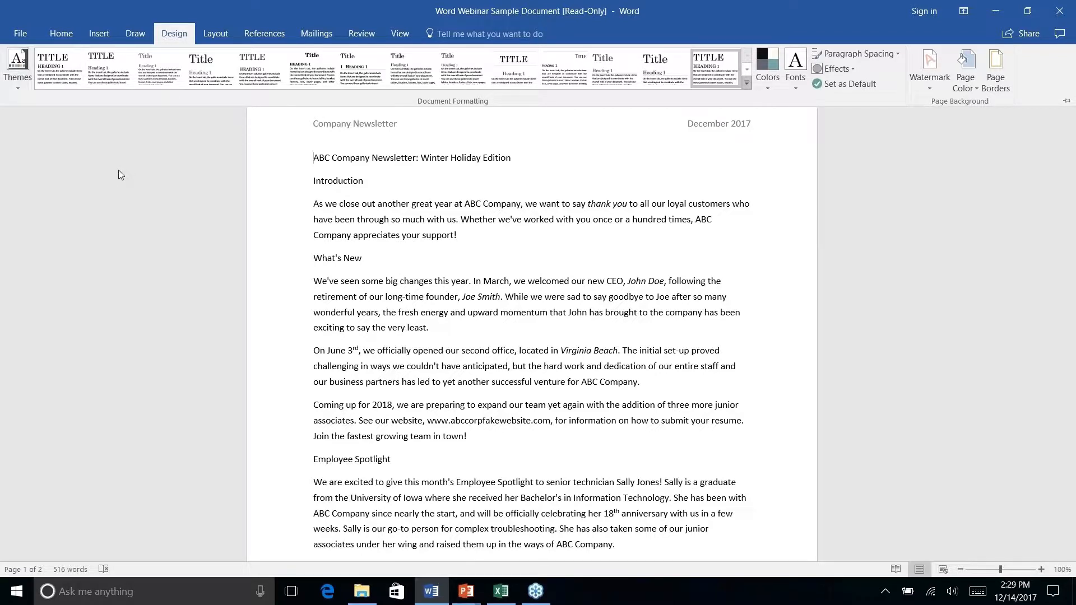
- Look through the newsletter from its first page to the References section and return to the beginning of the document
click(108, 34)
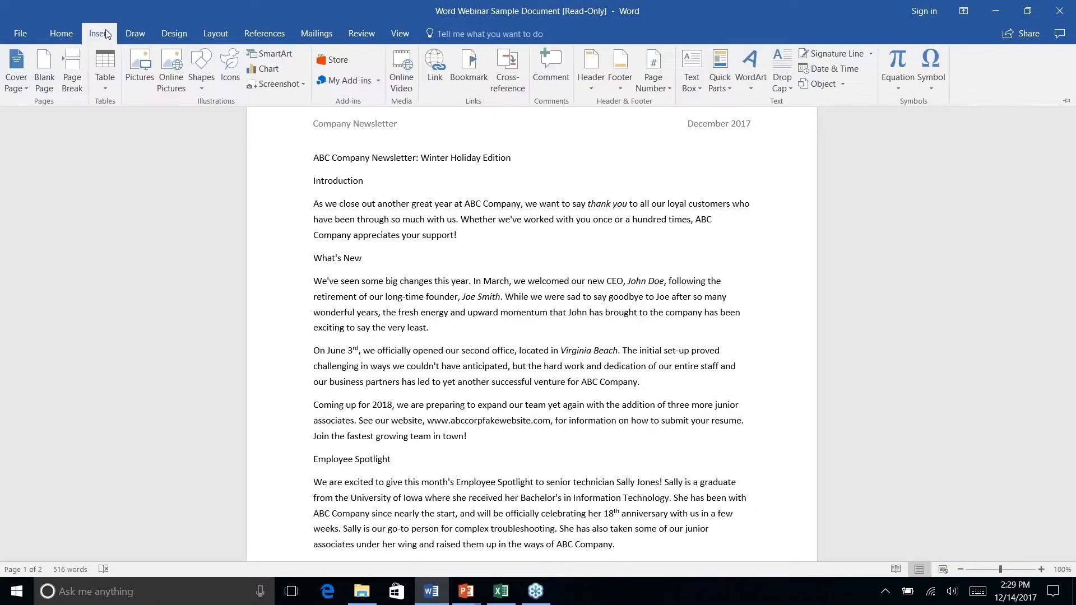
click(136, 34)
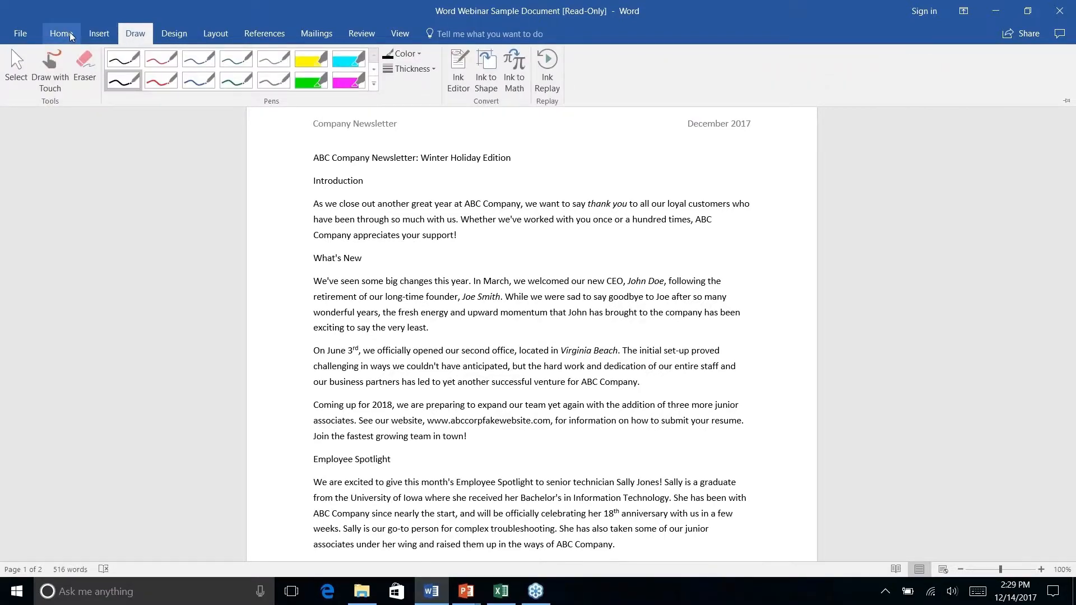
click(63, 33)
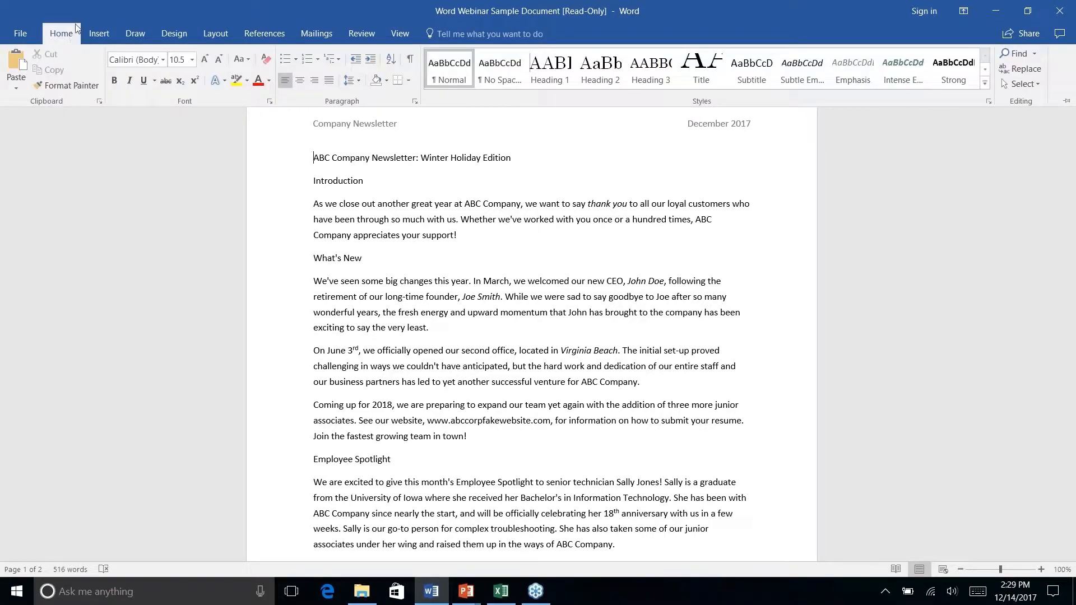
click(626, 200)
scroll(626, 200, down, 6)
scroll(531, 317, down, 1)
scroll(531, 317, up, 7)
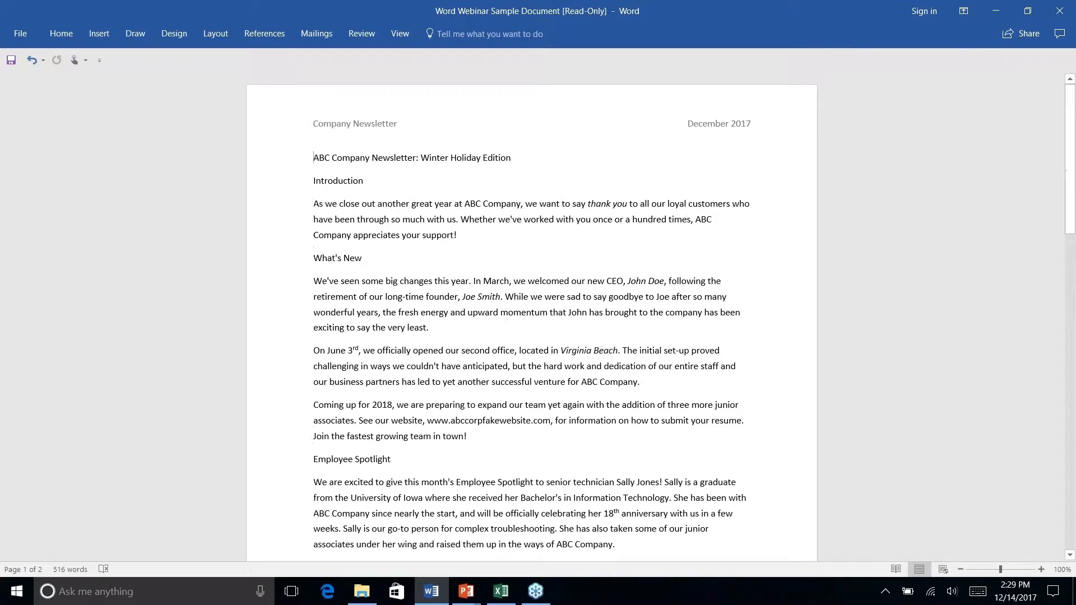
scroll(531, 317, down, 7)
scroll(532, 317, down, 3)
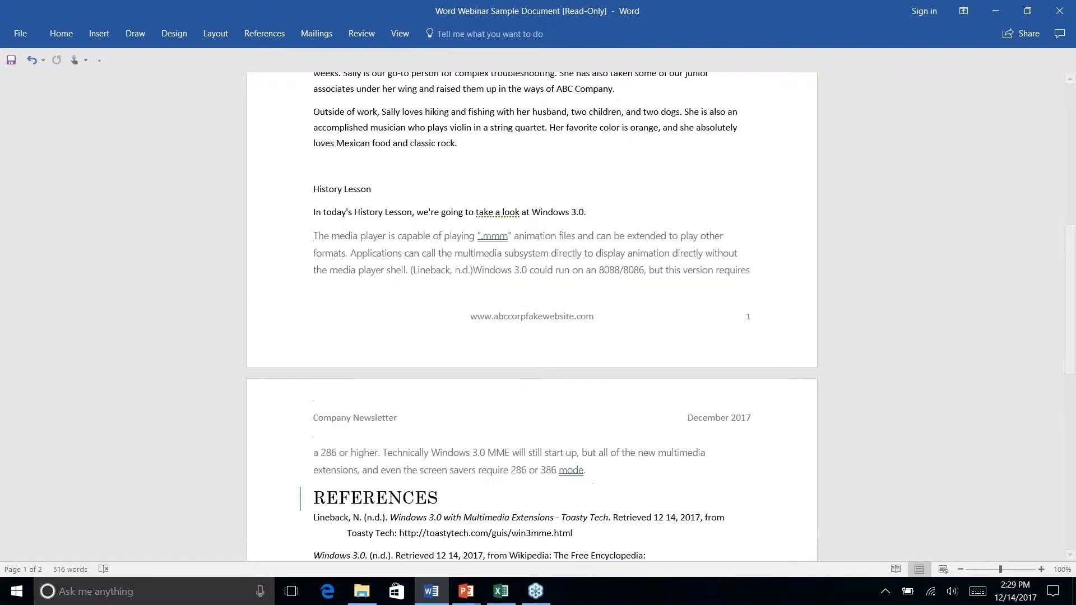
key(ctrl+Home)
- Apply the Title style to the line "ABC Company Newsletter: Winter Holiday Edition"
click(61, 33)
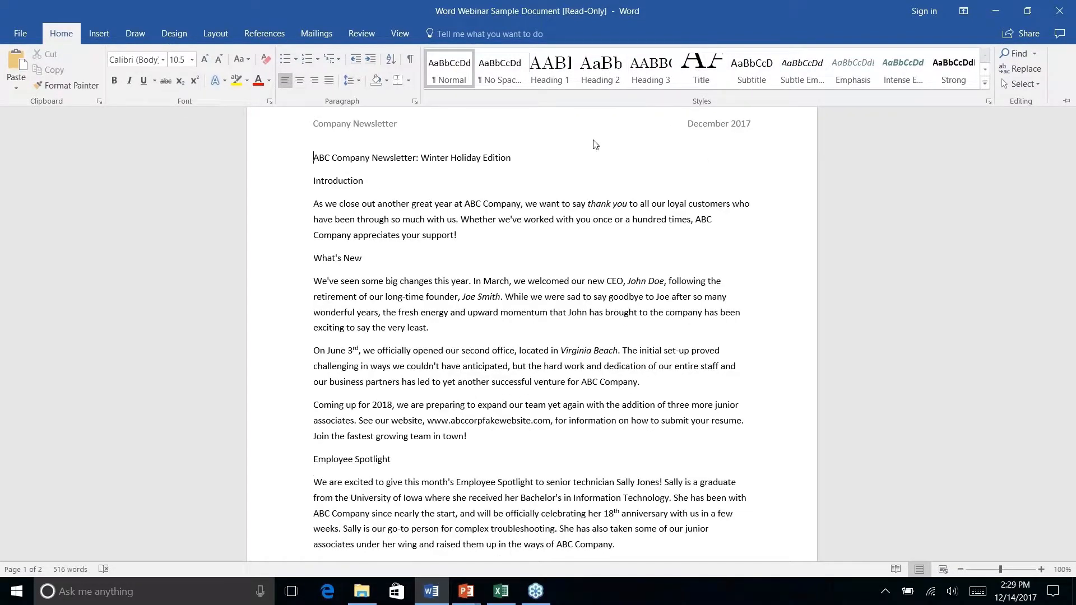
key(ctrl+F1)
triple_click(368, 158)
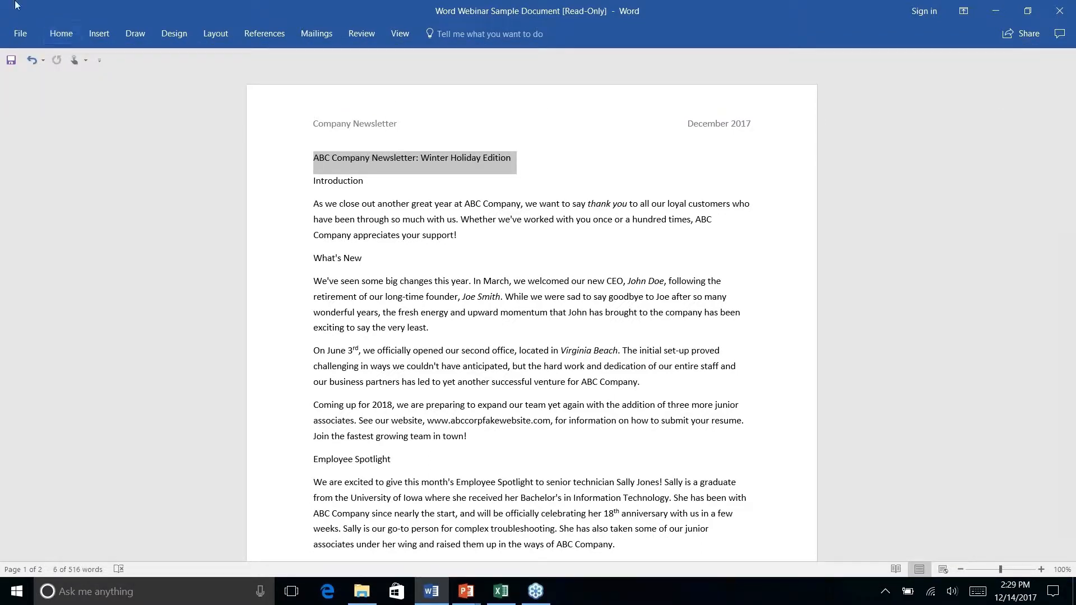
click(68, 37)
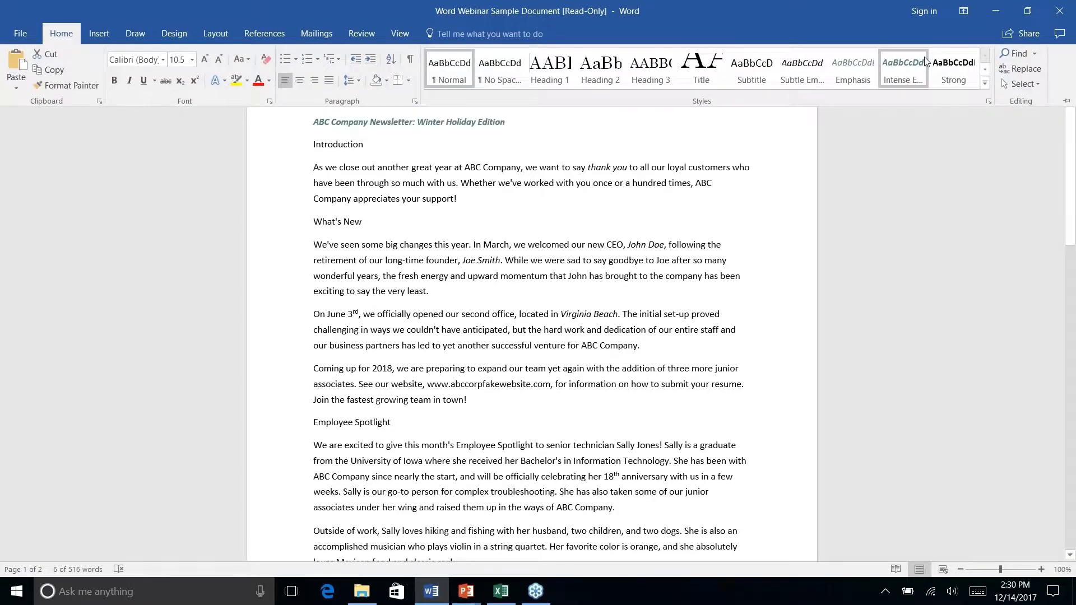
click(708, 74)
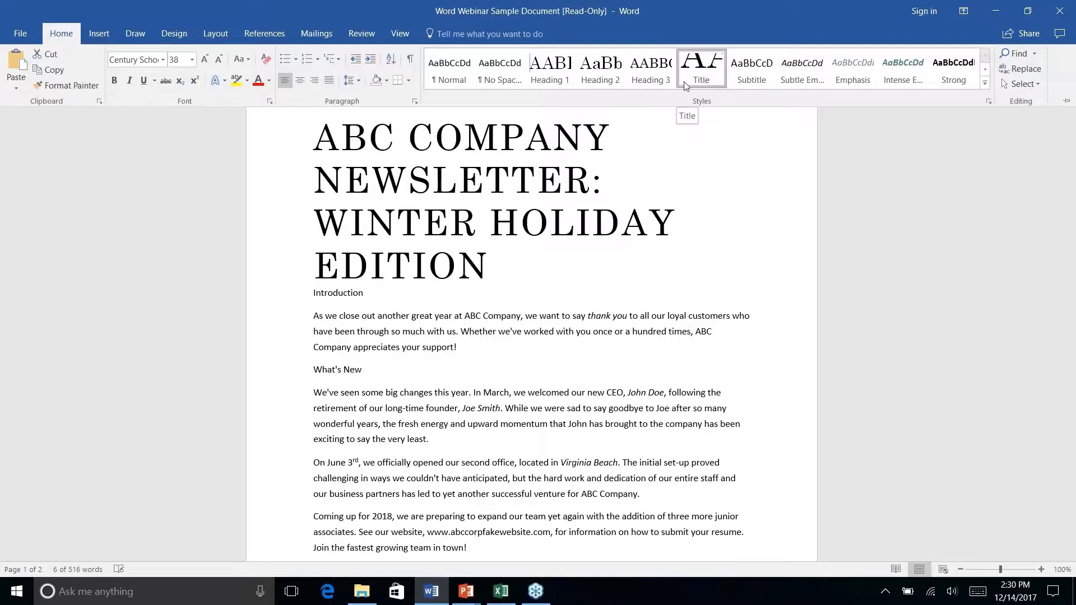
click(686, 85)
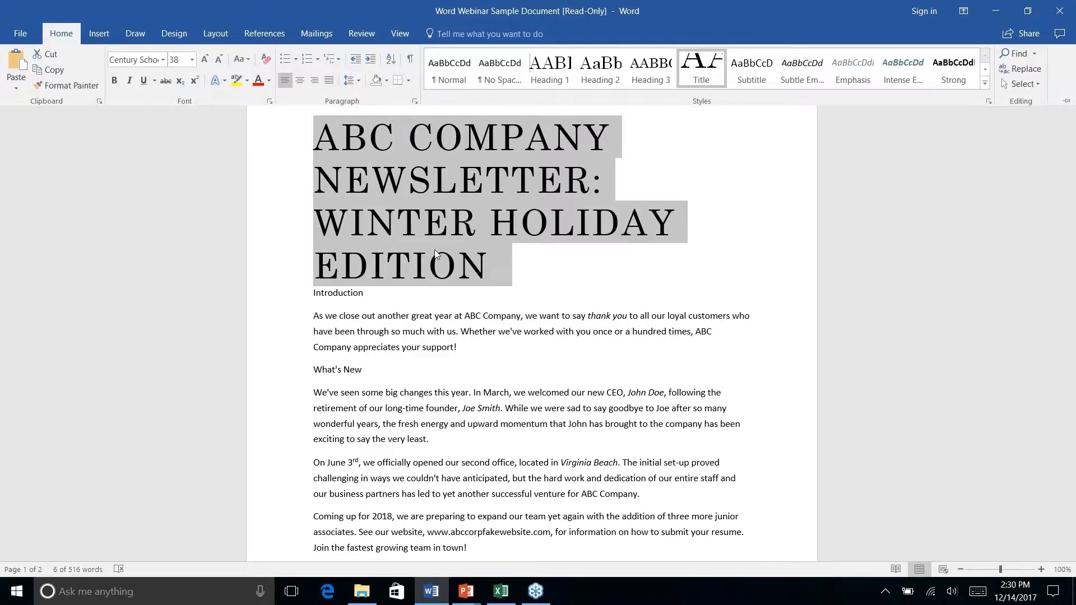
- Modify the Title style to a font size of 20 and start a new line before "Winter Holiday Edition" in the title
key(ctrl+F1)
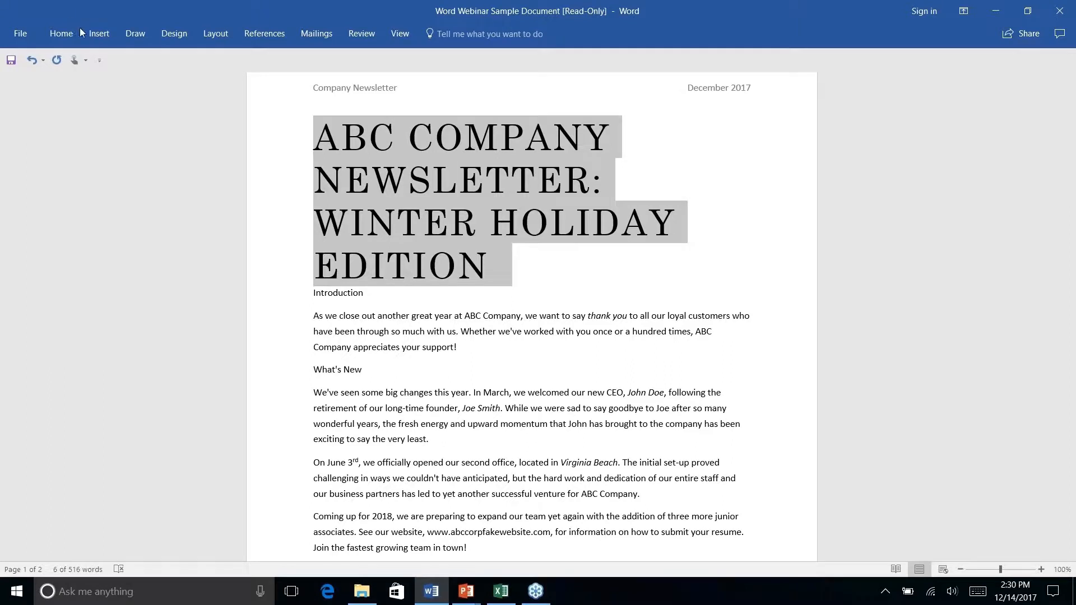
right_click(58, 31)
click(146, 157)
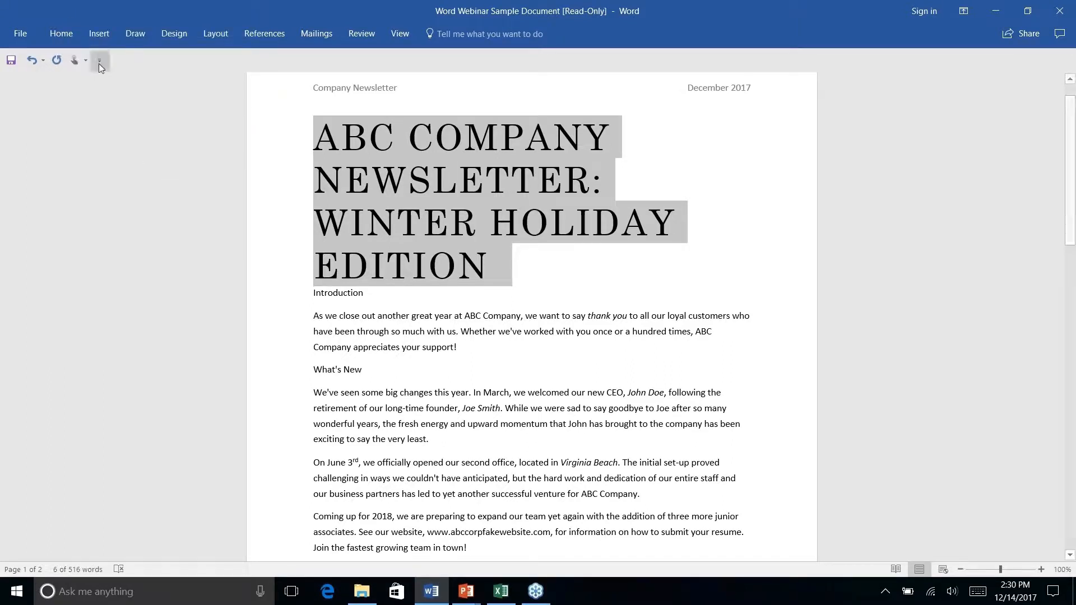
click(63, 31)
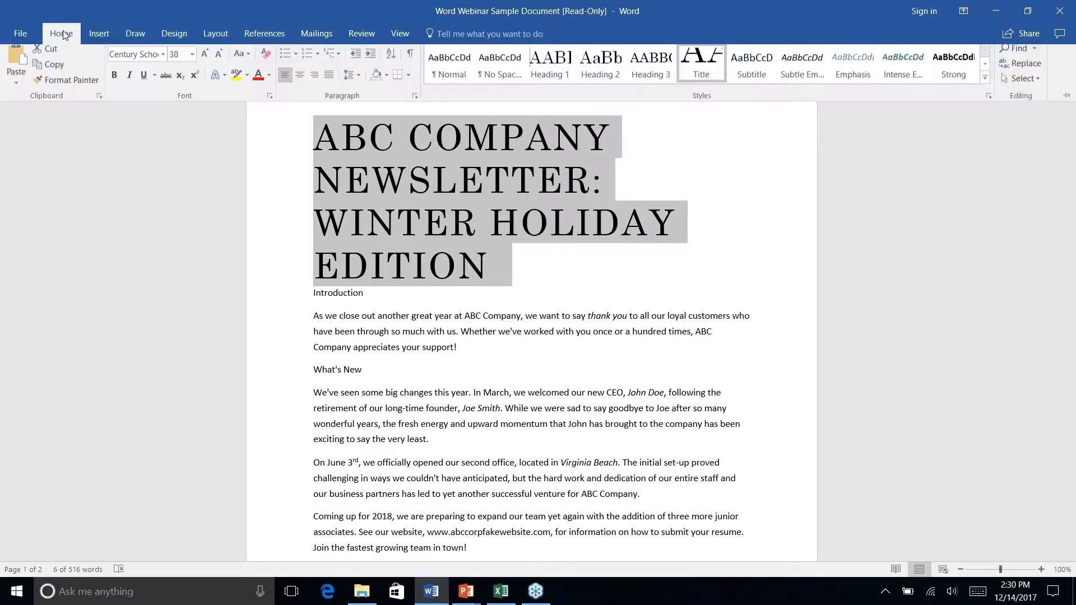
right_click(708, 67)
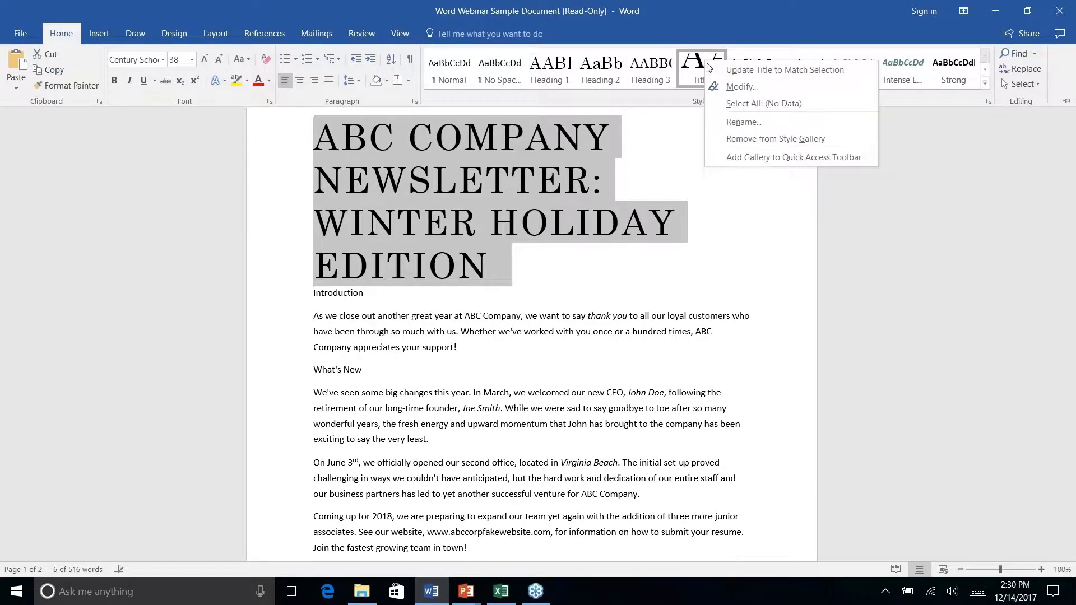
click(738, 87)
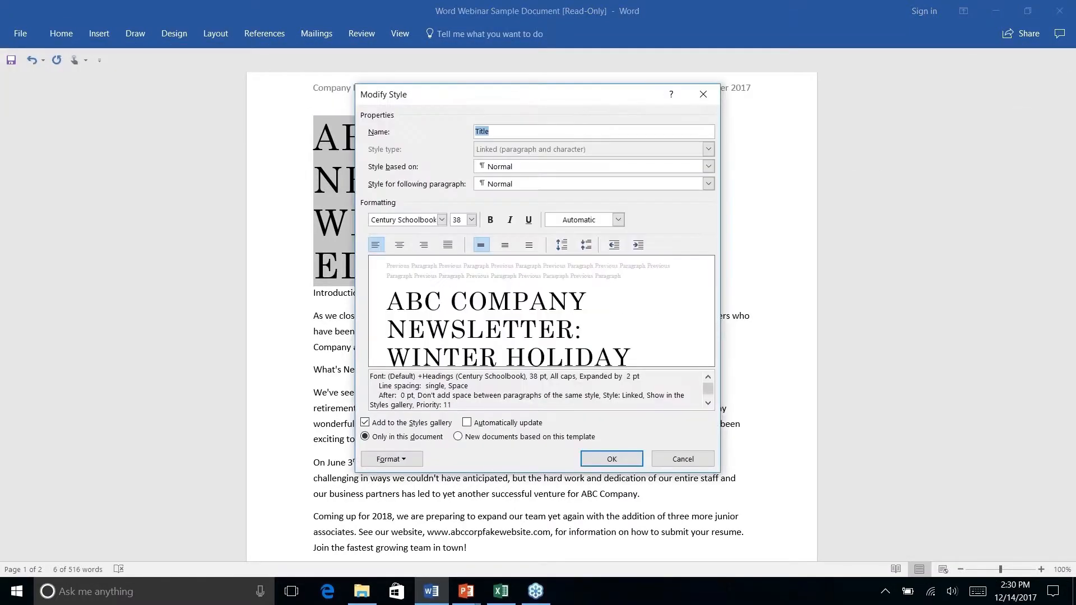
click(471, 219)
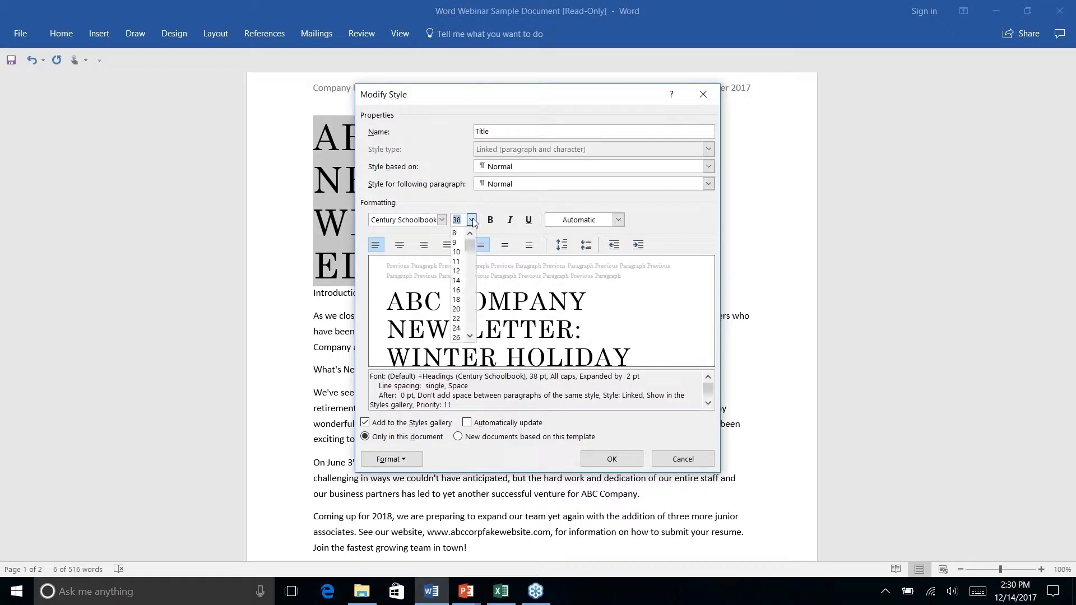
click(457, 290)
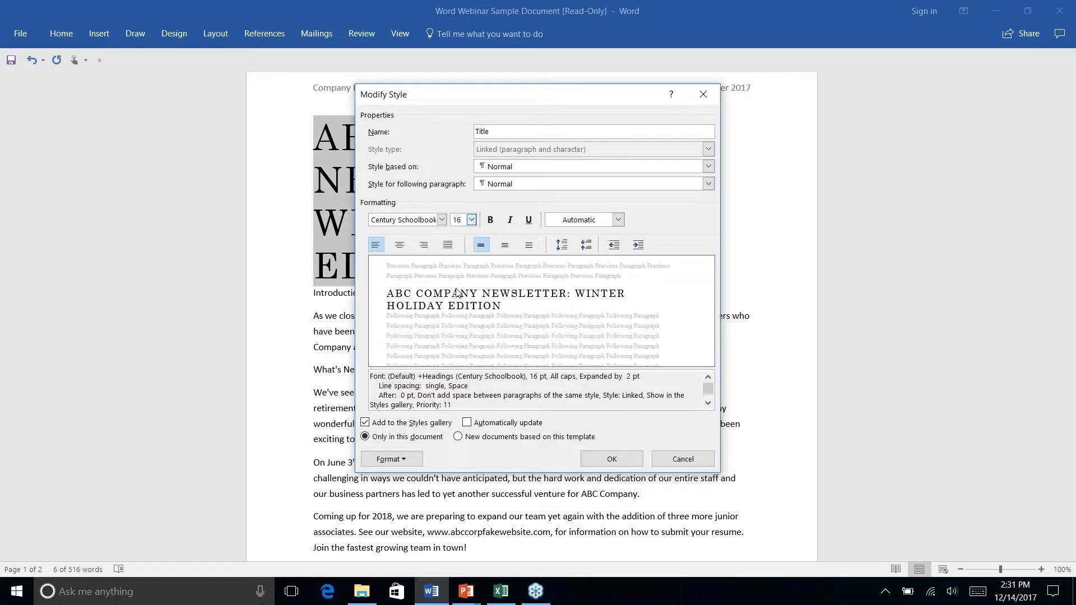
click(472, 220)
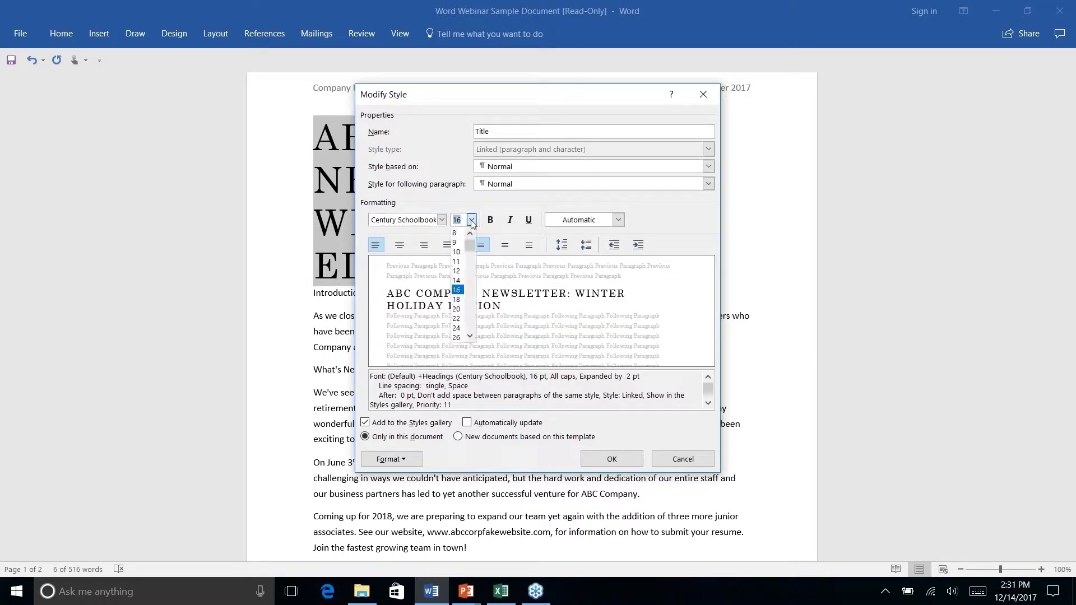
click(457, 299)
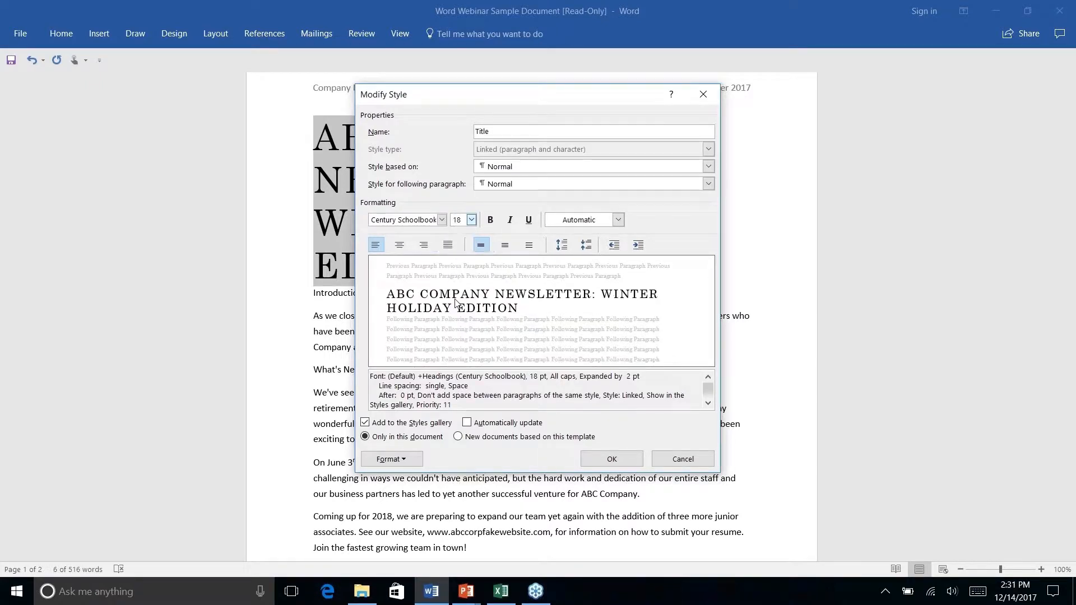
click(471, 221)
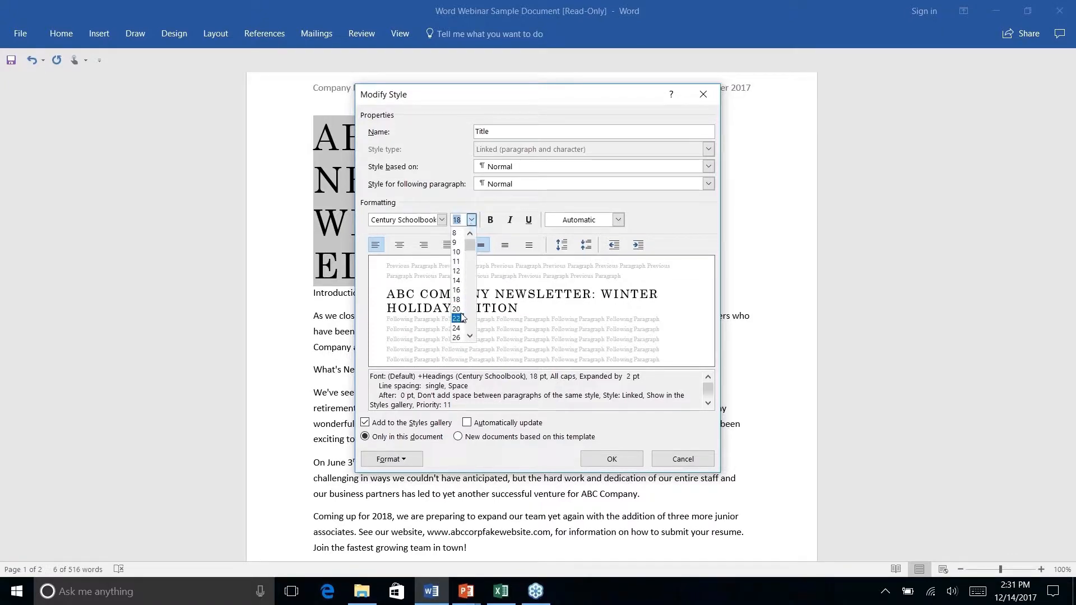
click(460, 313)
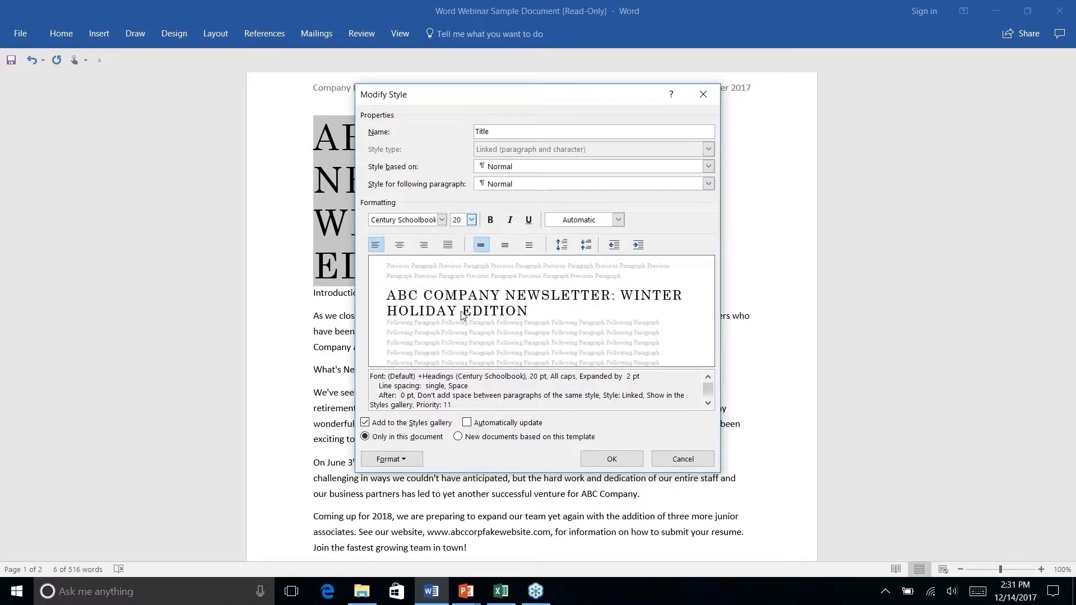
click(612, 460)
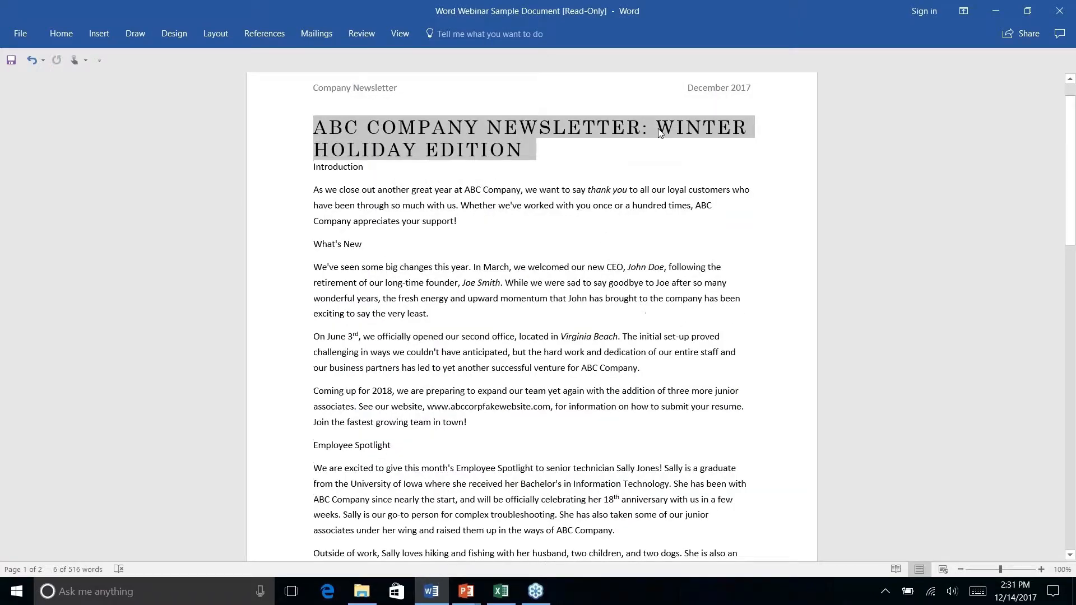
click(657, 130)
key(shift+Return)
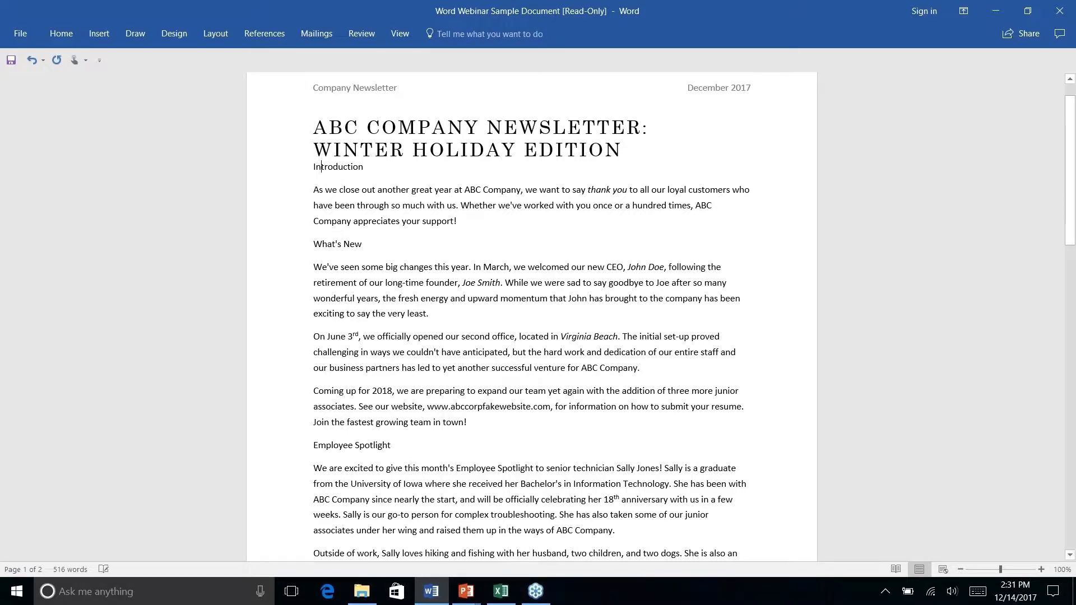
- Apply the Heading 1 style to the "Introduction" line below the newsletter title
drag(319, 168, 368, 167)
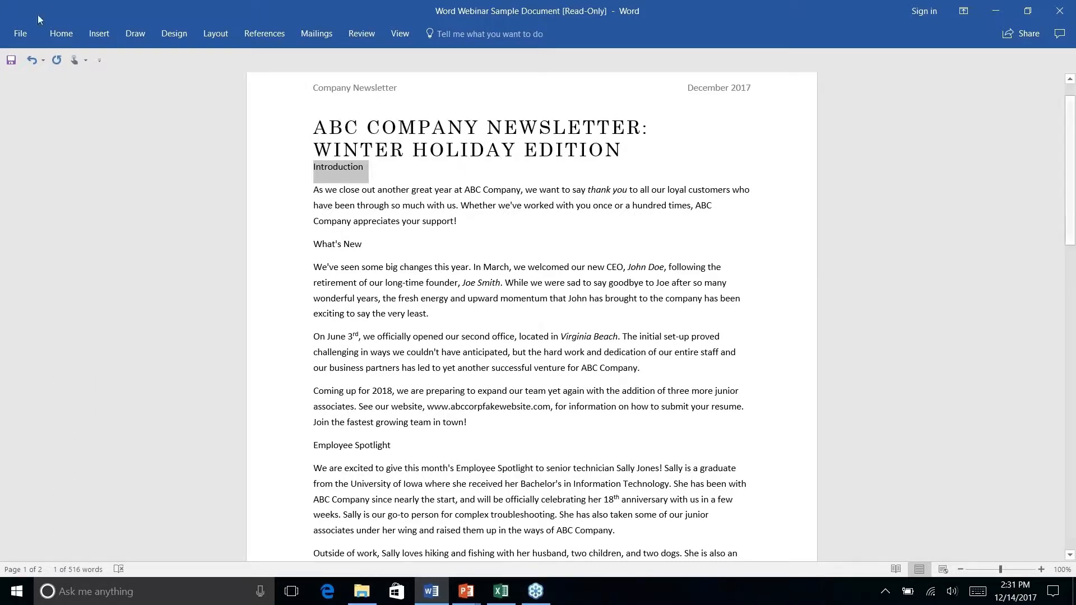
click(62, 34)
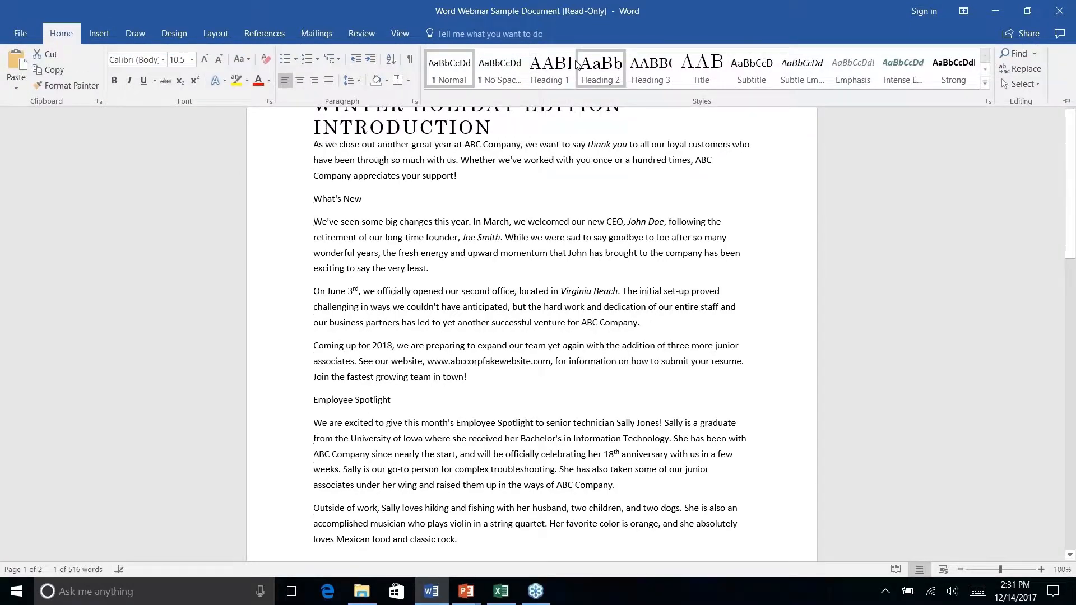
click(542, 69)
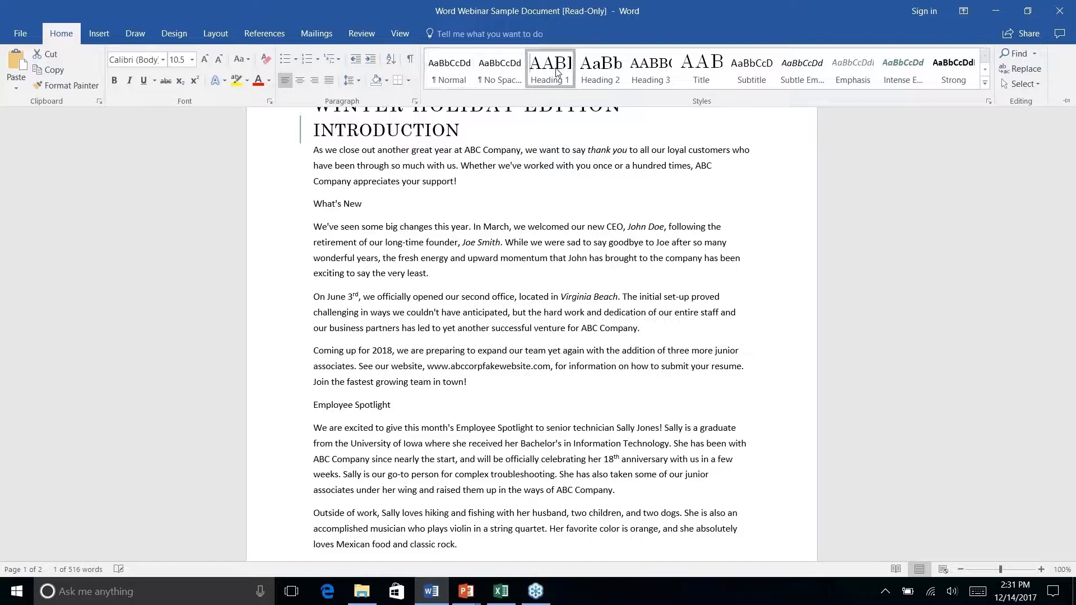
click(308, 130)
double_click(61, 33)
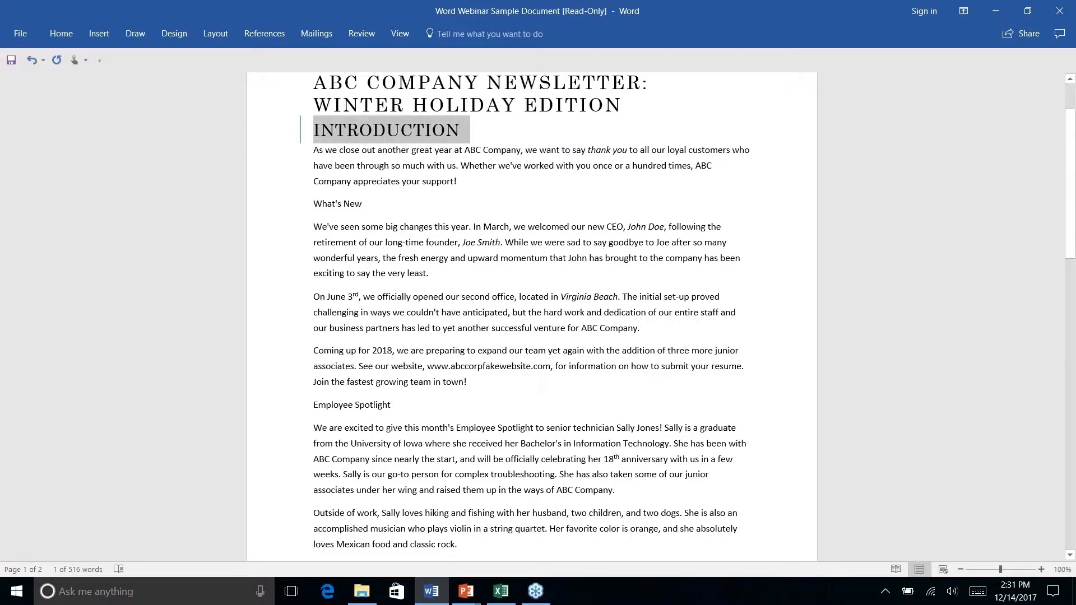
- Apply the Heading 2 style to the "What's New" line
double_click(353, 204)
click(363, 206)
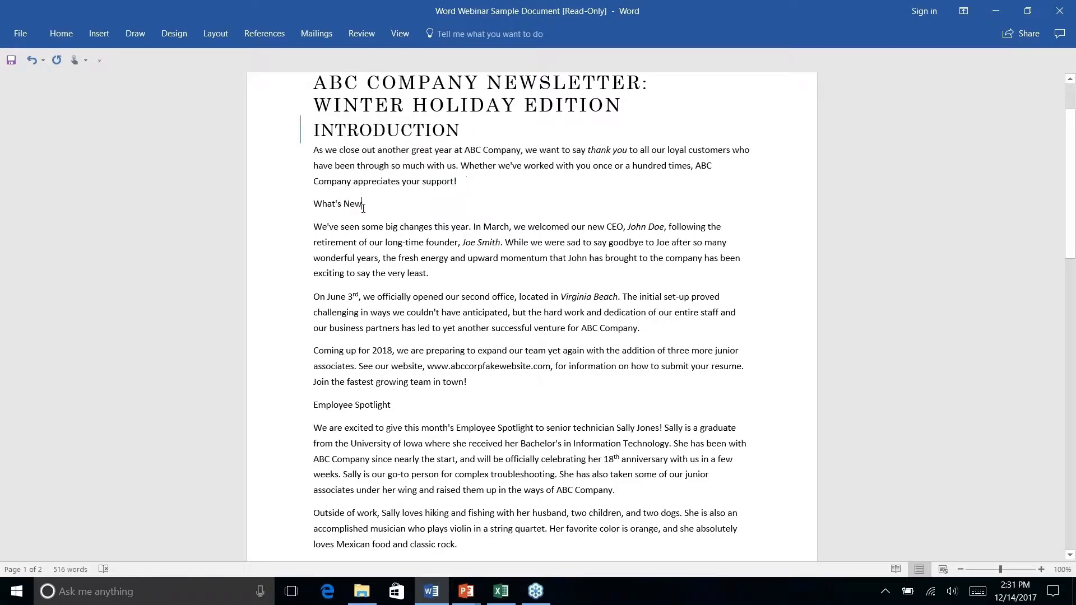
click(295, 202)
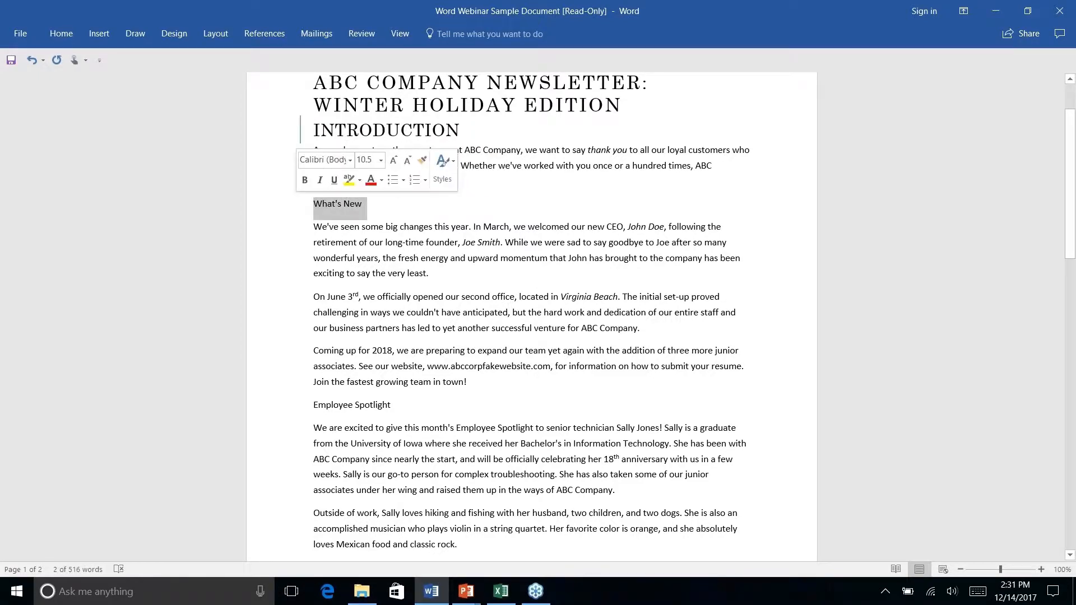
click(61, 33)
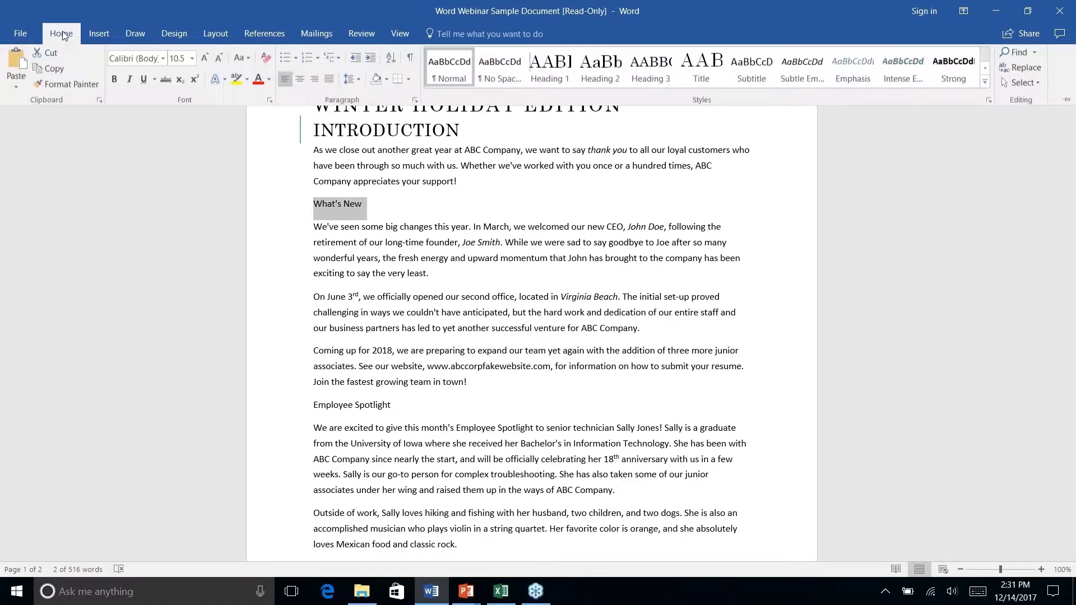
click(605, 67)
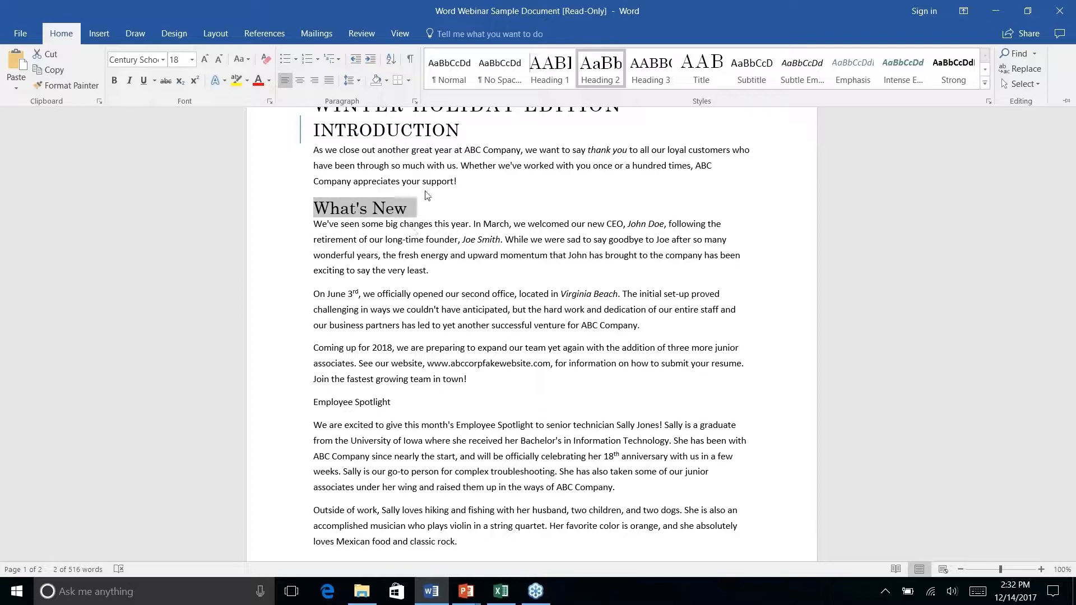
- Apply the Heading 1 style to the "Employee Spotlight" line
right_click(350, 402)
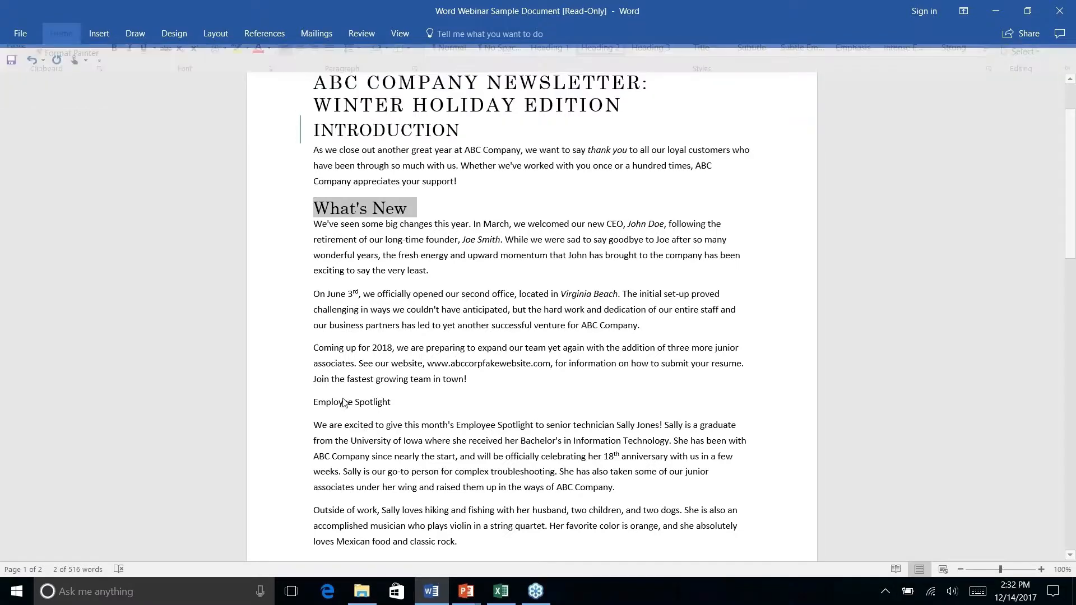
key(Escape)
triple_click(350, 402)
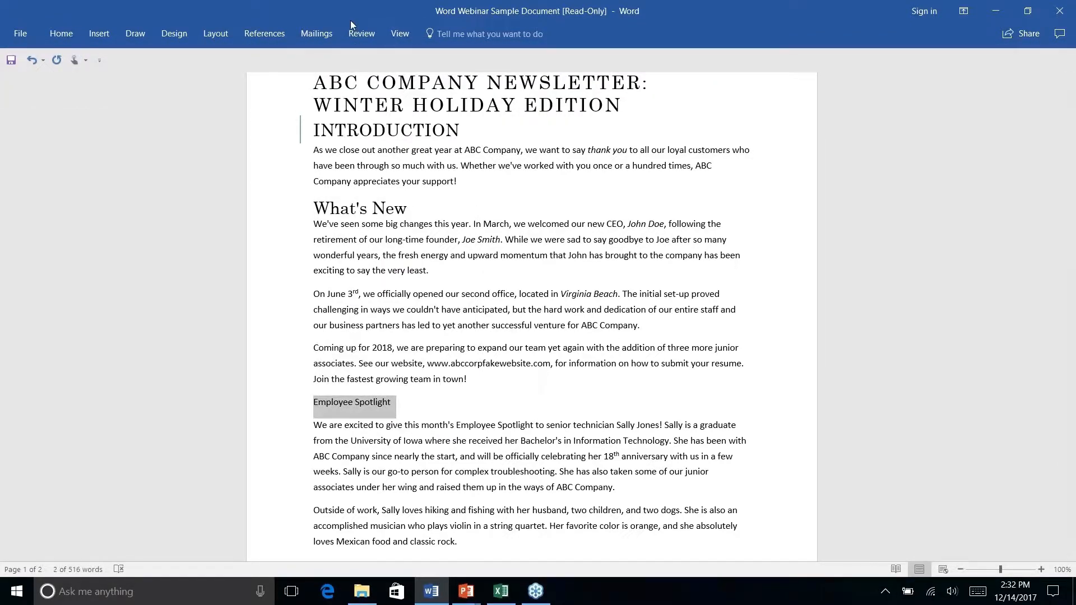
click(61, 34)
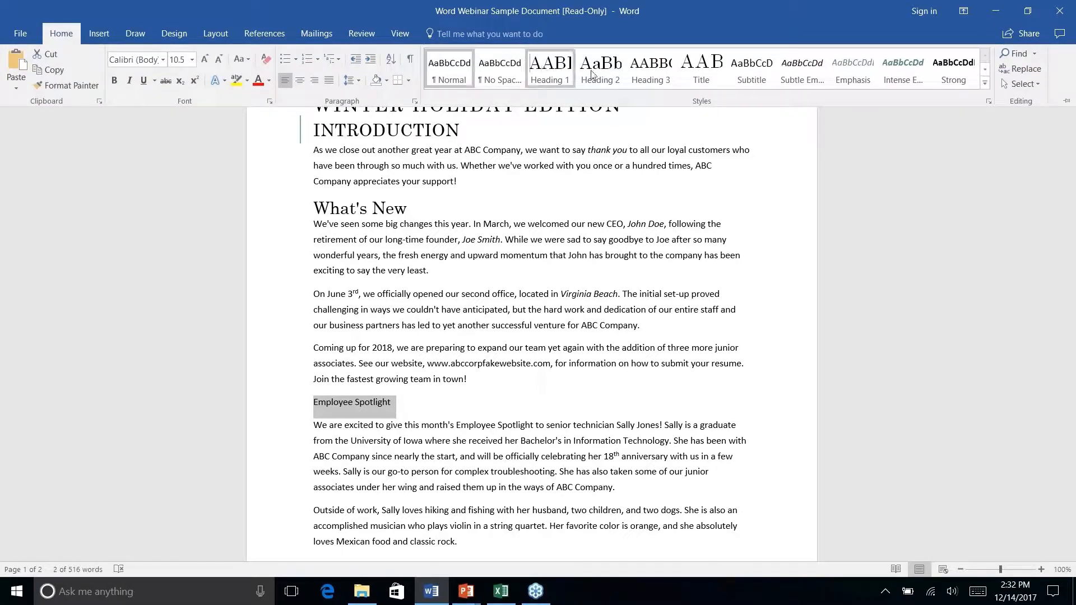
click(550, 70)
- Apply the Heading 1 style to the "History Lesson" line near the end of the first page
scroll(332, 337, down, 4)
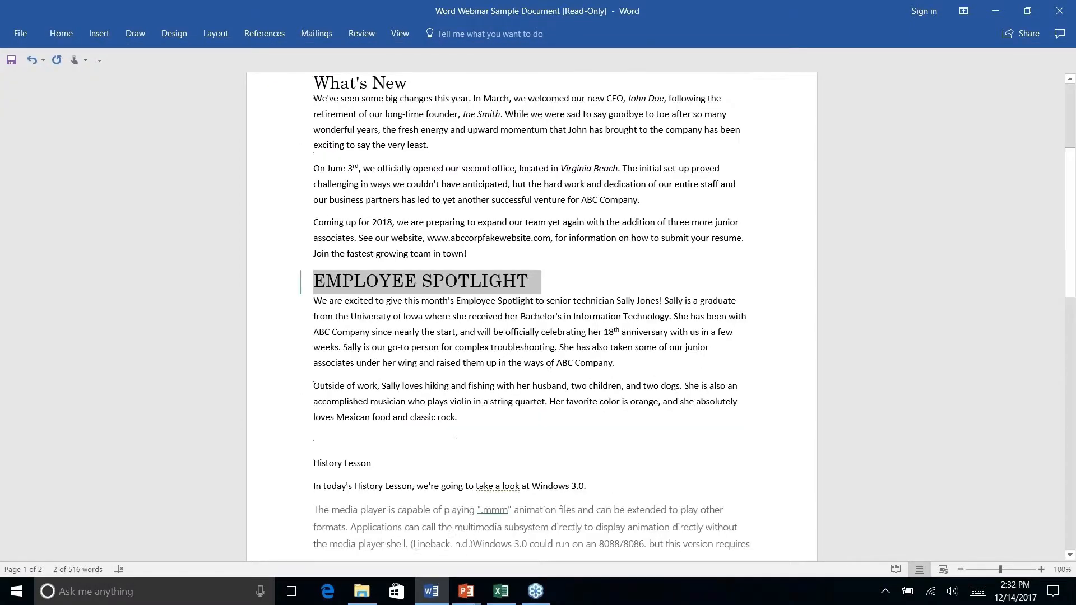
triple_click(332, 338)
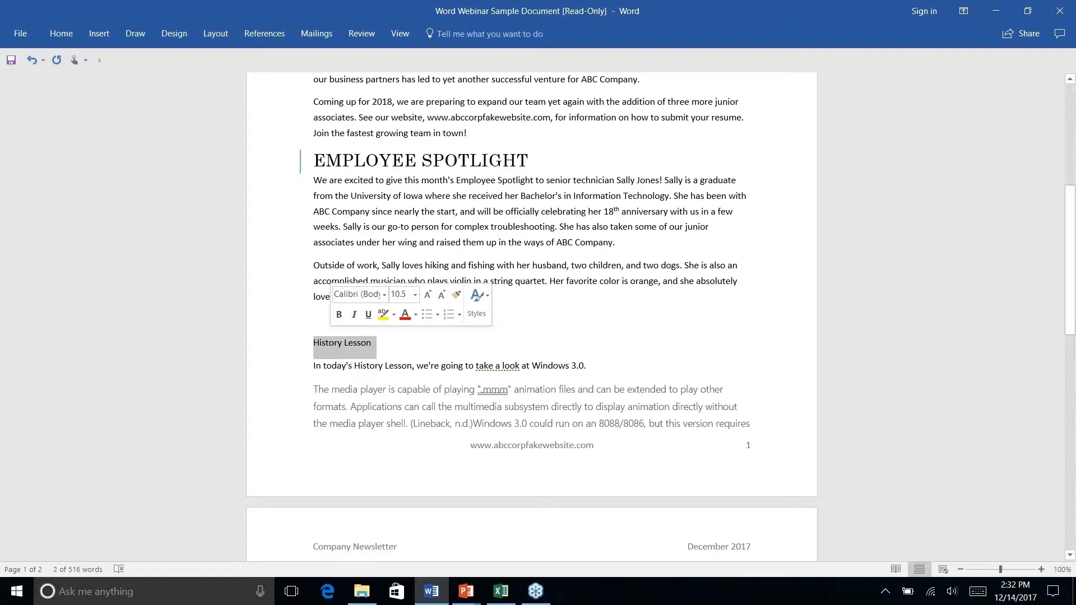
click(61, 33)
click(550, 70)
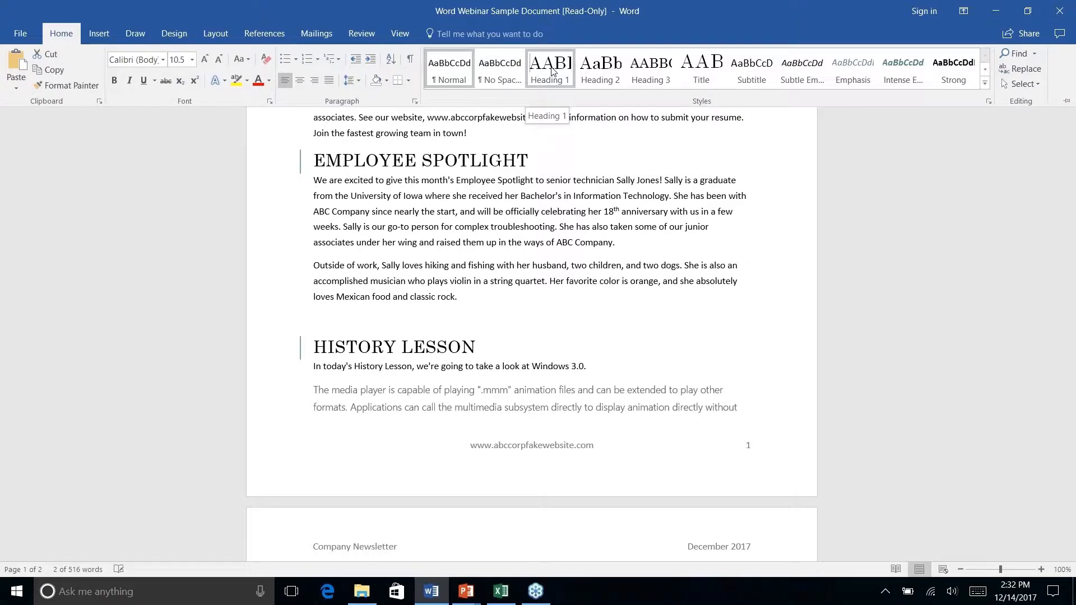
click(553, 72)
- Check which style the References heading on the second page uses
scroll(387, 240, down, 8)
click(387, 240)
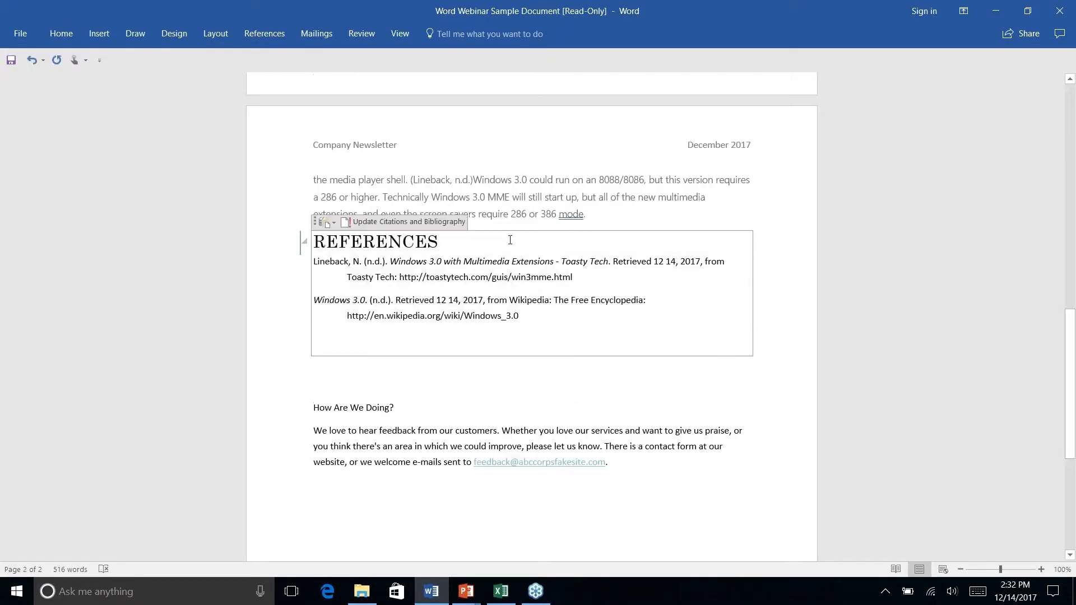
scroll(387, 269, up, 2)
click(60, 34)
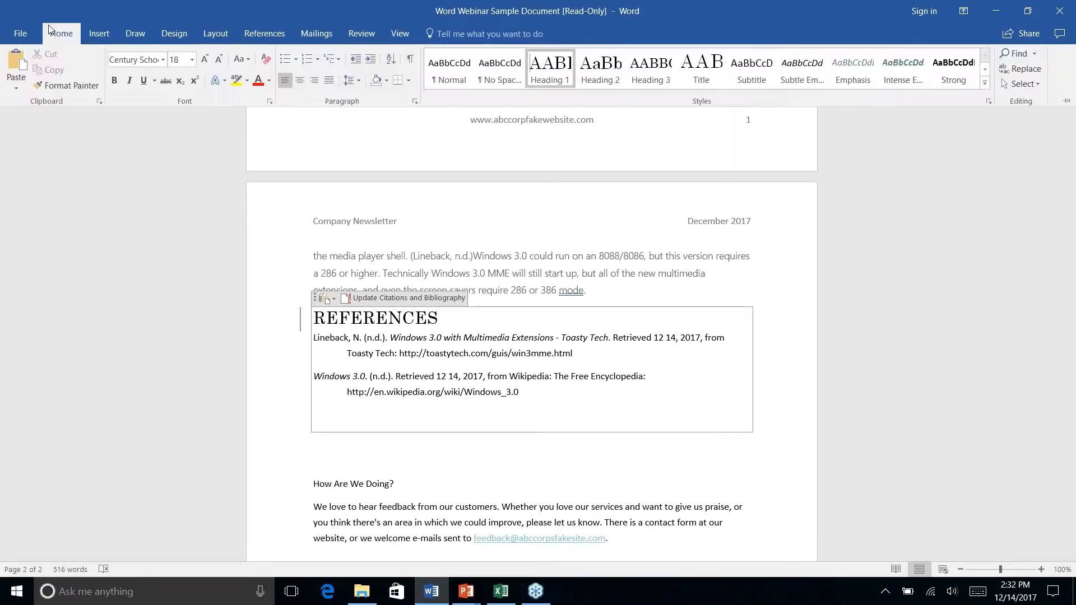
click(405, 356)
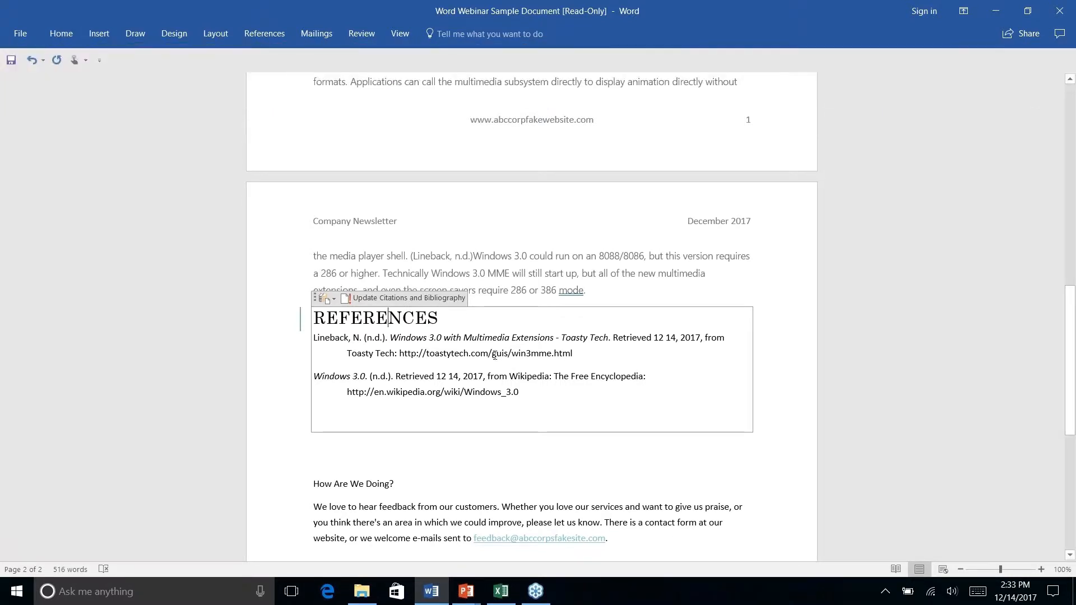
- Delete the References heading, its bibliography entries and the blank line below them from the second page
right_click(541, 377)
click(452, 449)
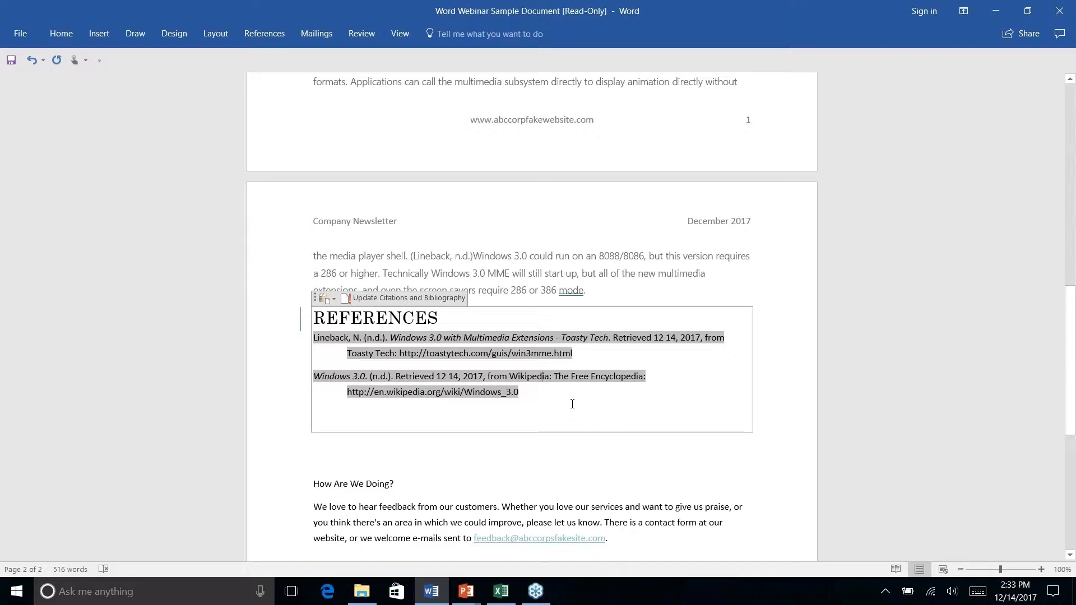
key(Delete)
right_click(651, 443)
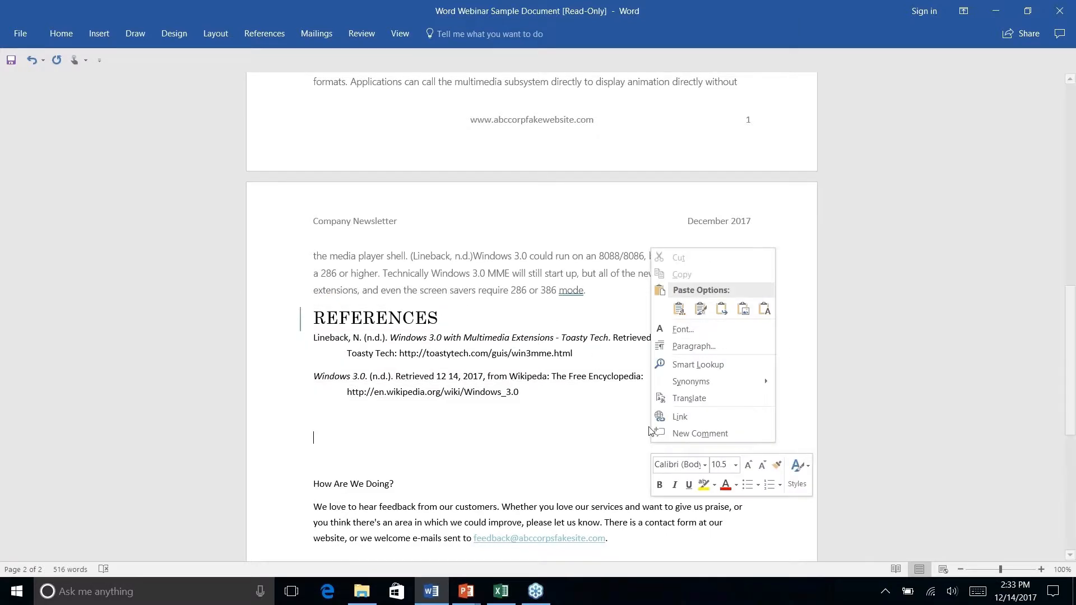
key(Escape)
key(BackSpace)
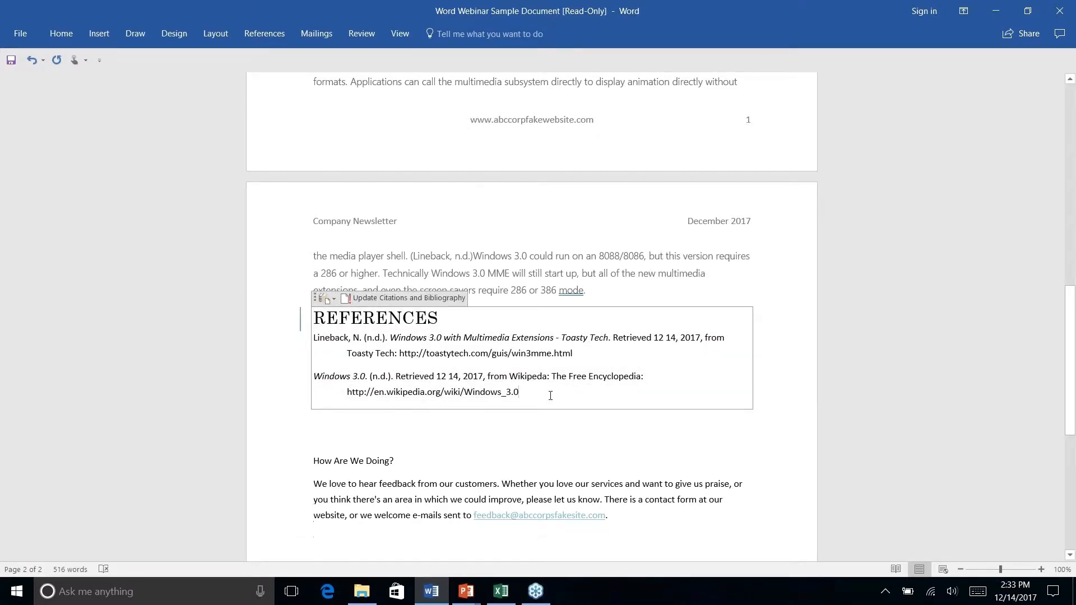
drag(551, 396, 294, 315)
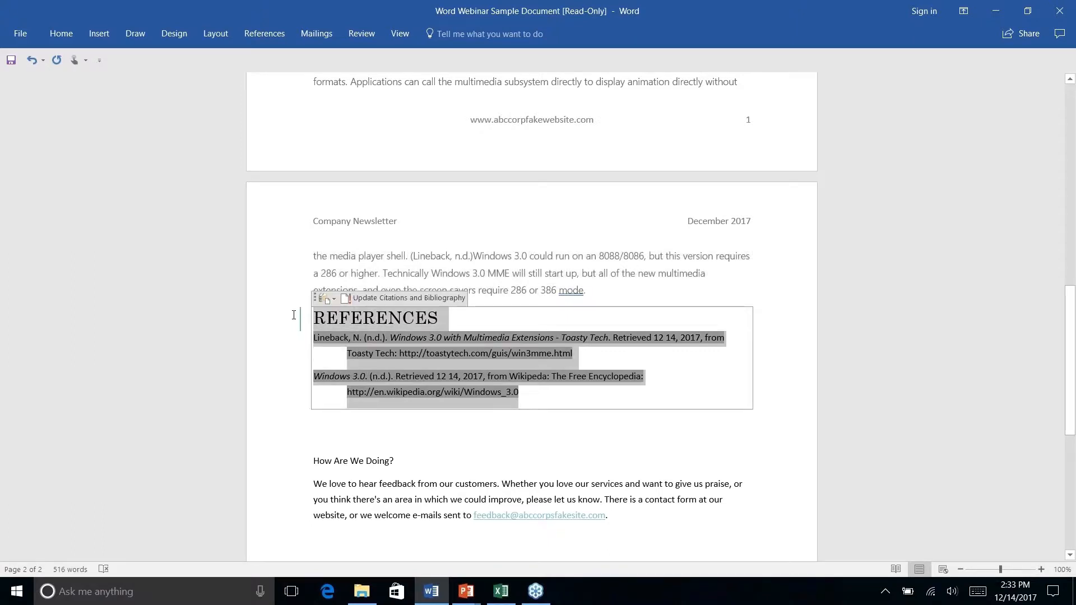
key(Delete)
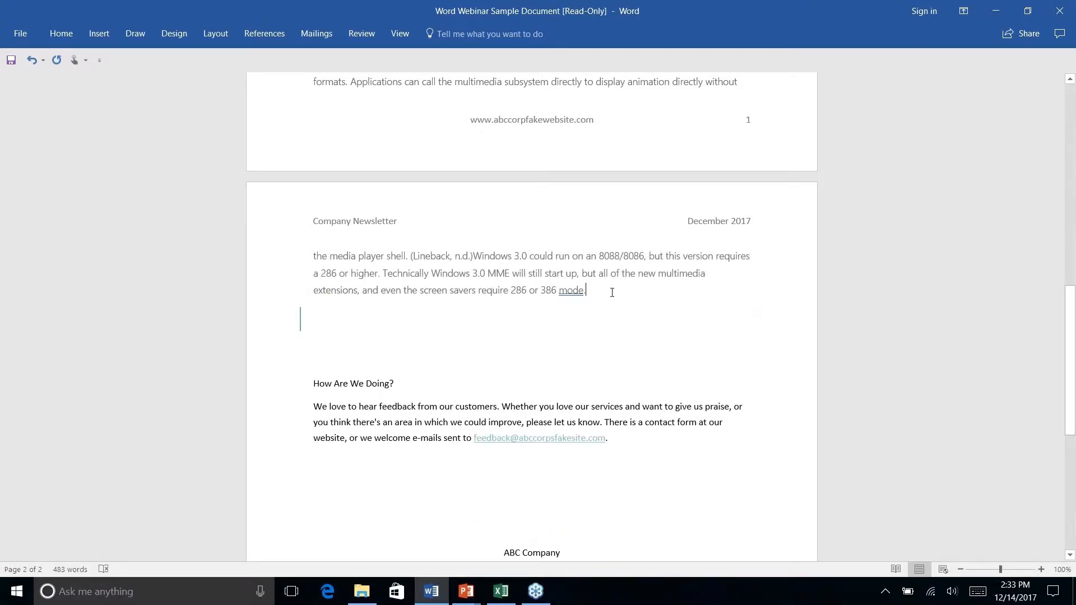
- Remove one blank line above "How Are We Doing?" on the second page
key(Delete)
key(Down)
key(Down)
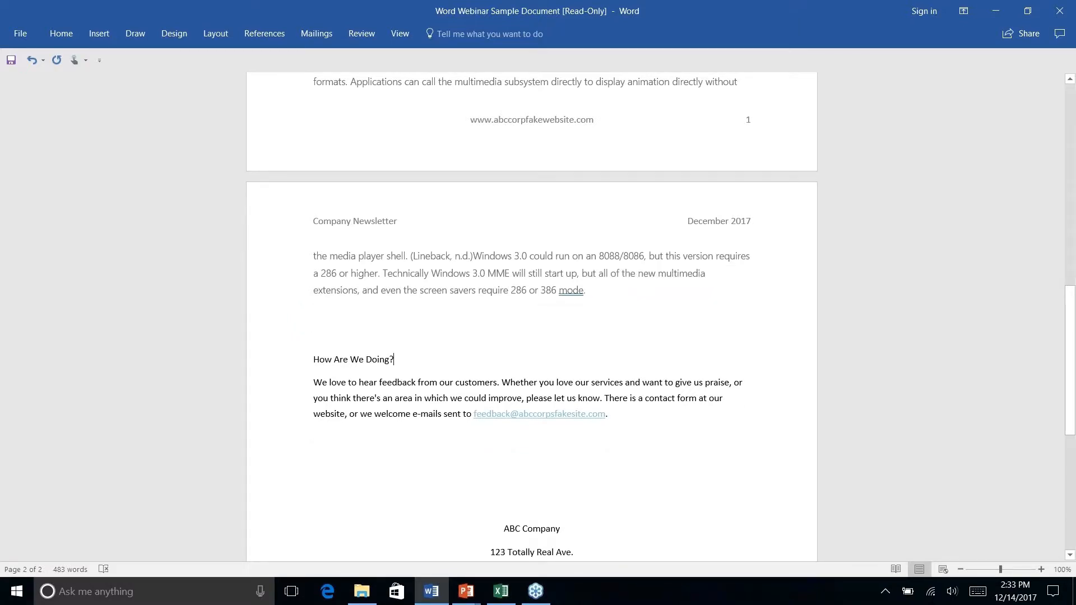
click(316, 315)
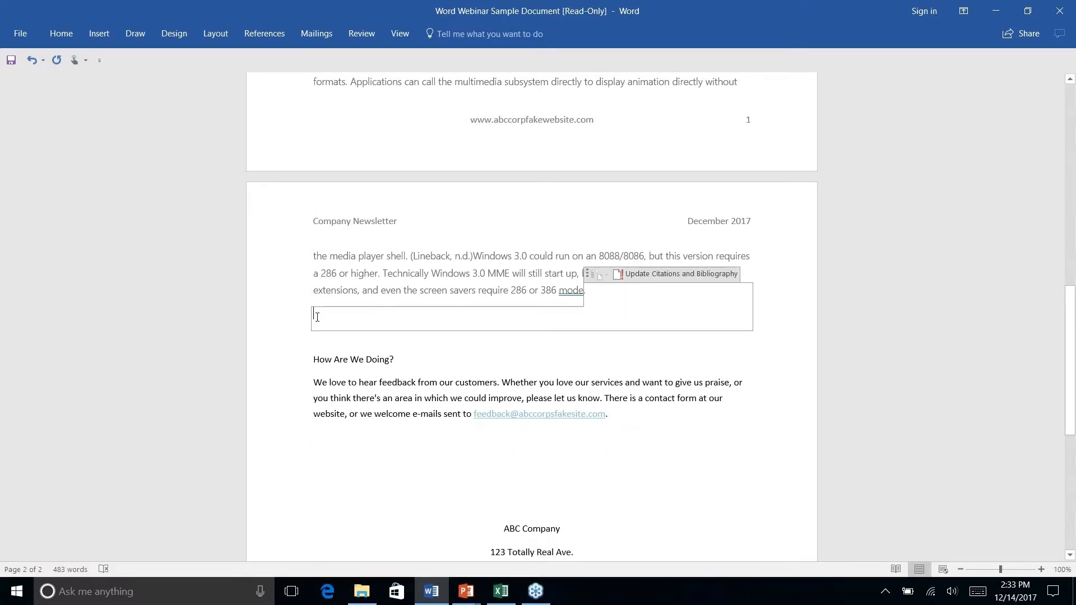
right_click(449, 343)
scroll(379, 305, up, 3)
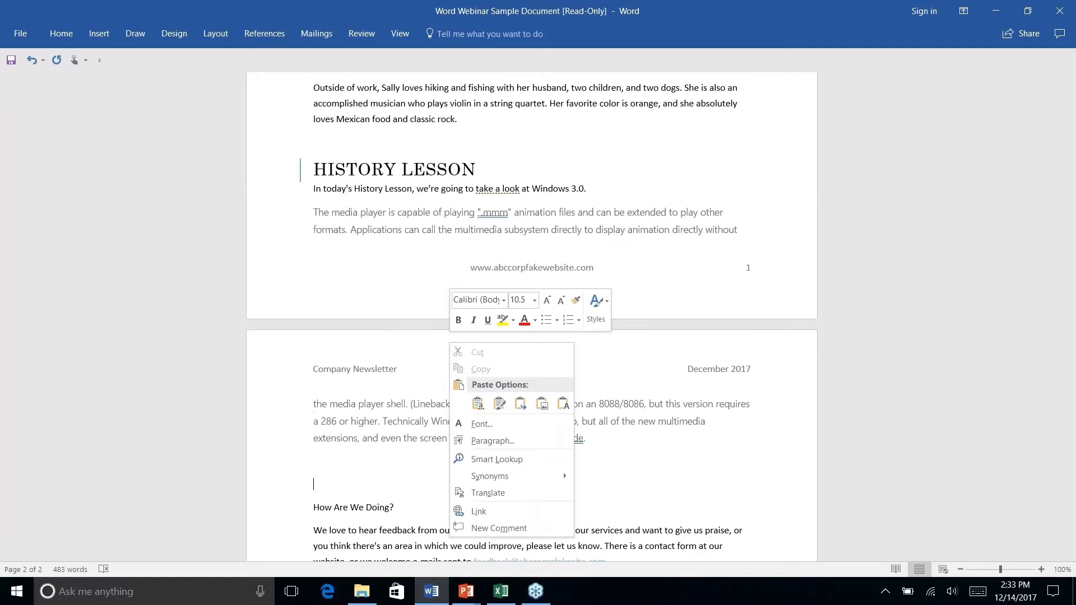
click(379, 305)
- Apply the Heading 1 style to the "How Are We Doing?" line on the second page
scroll(389, 263, up, 3)
scroll(389, 262, down, 12)
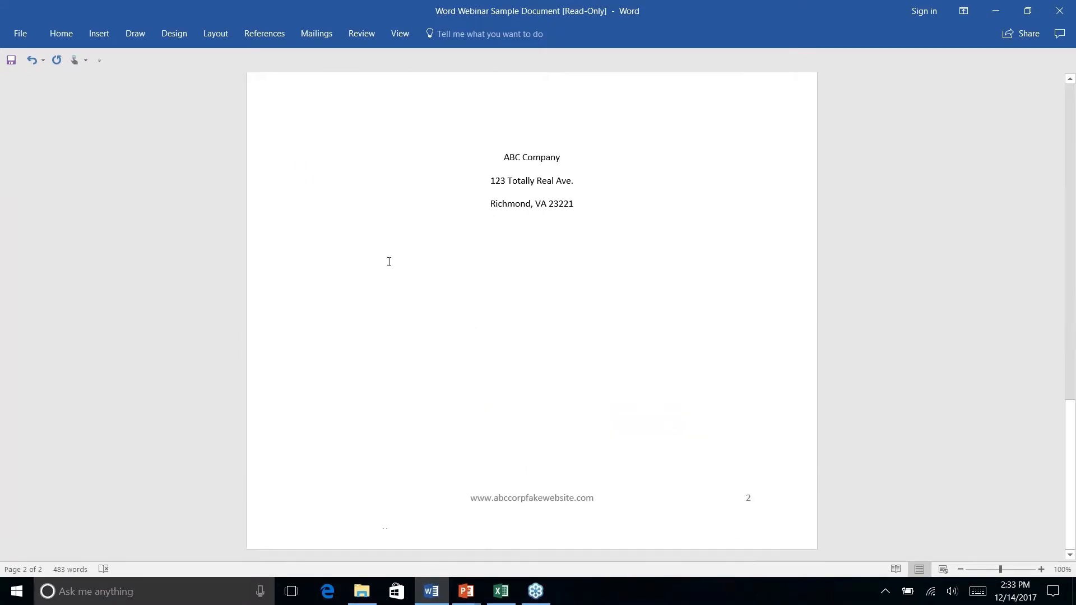
scroll(390, 262, up, 5)
right_click(390, 263)
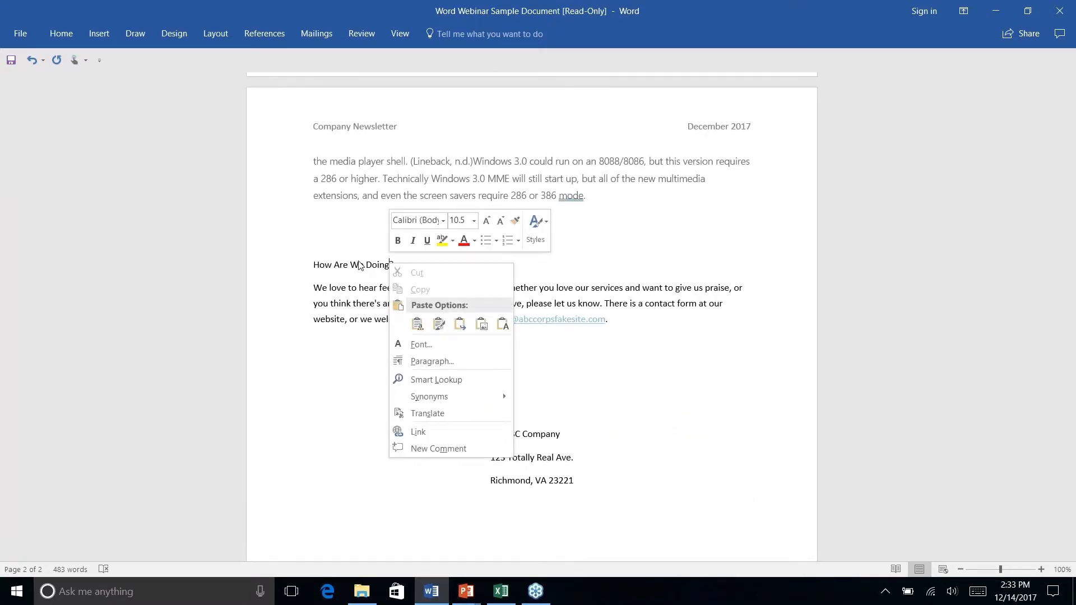
click(355, 264)
triple_click(356, 264)
click(62, 35)
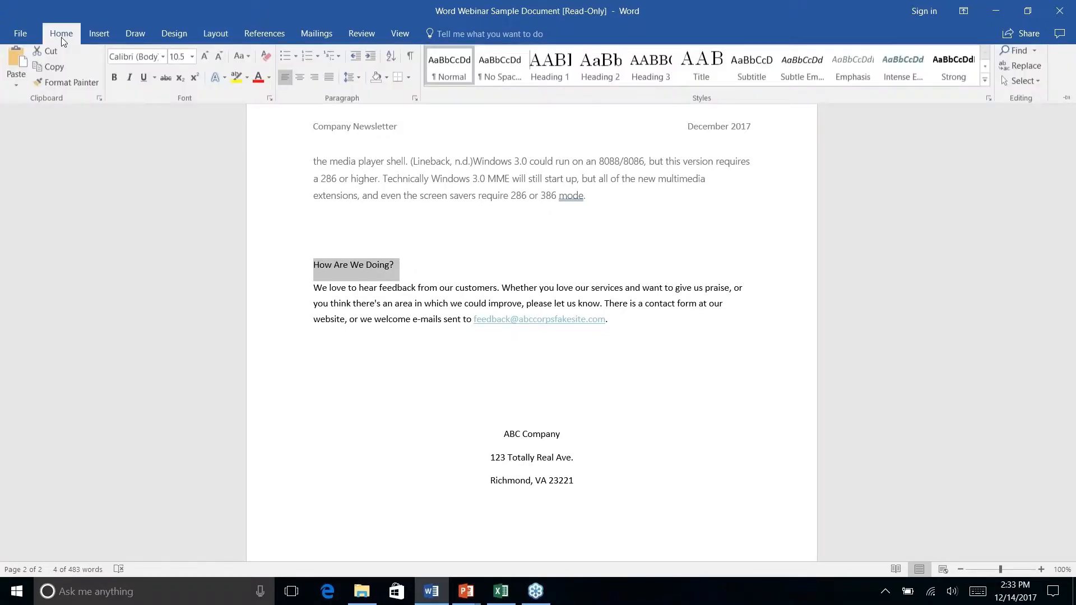
click(558, 72)
scroll(598, 262, down, 5)
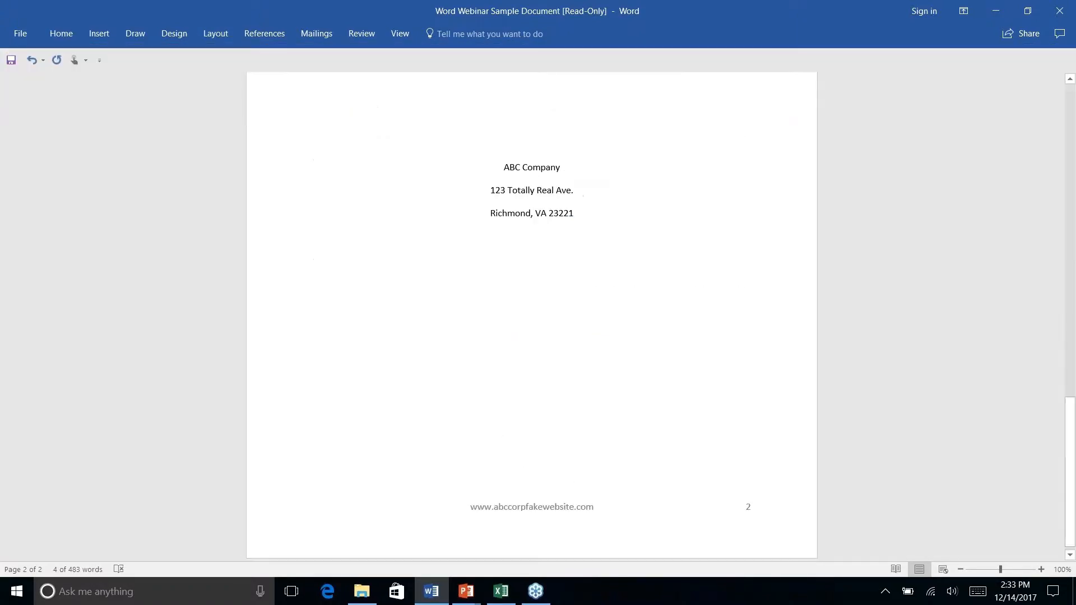
scroll(598, 262, up, 17)
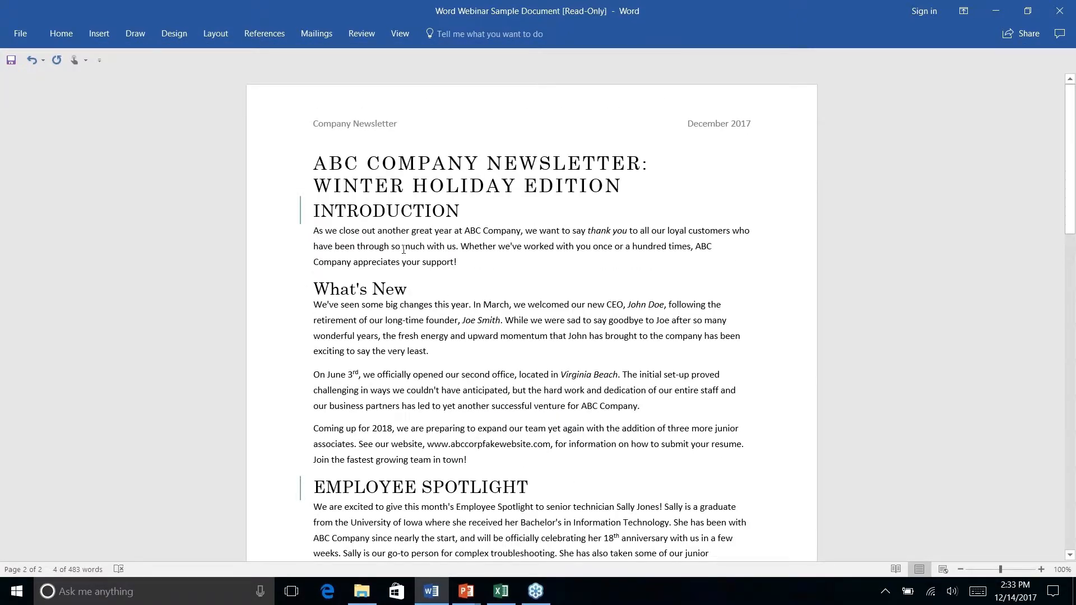
- Switch back from the slides to the Word newsletter and add an empty line between its title and the Introduction heading
click(403, 249)
click(372, 212)
click(645, 186)
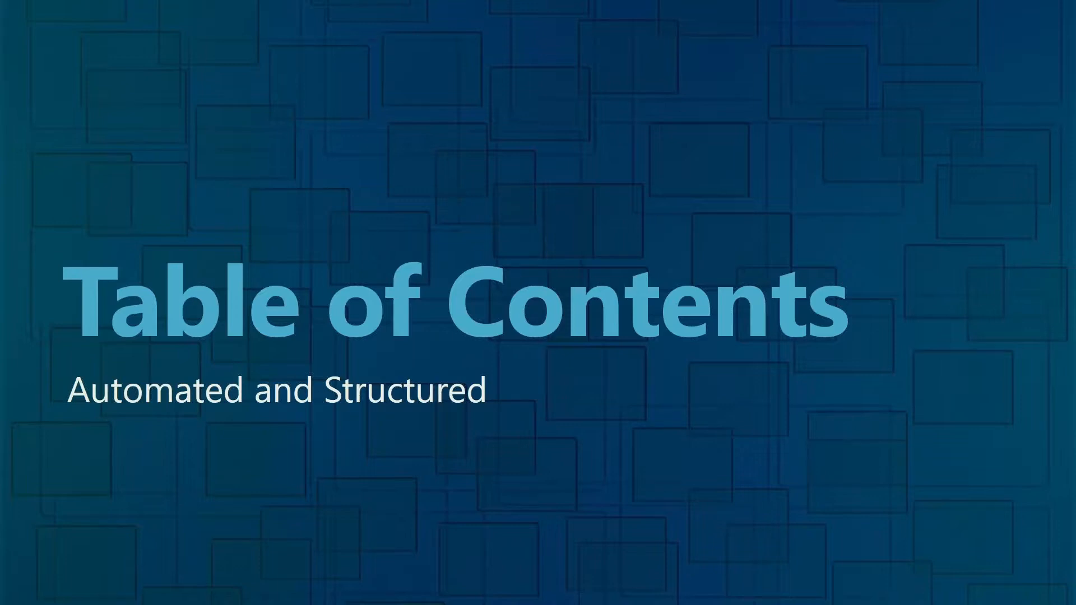
key(alt+Tab)
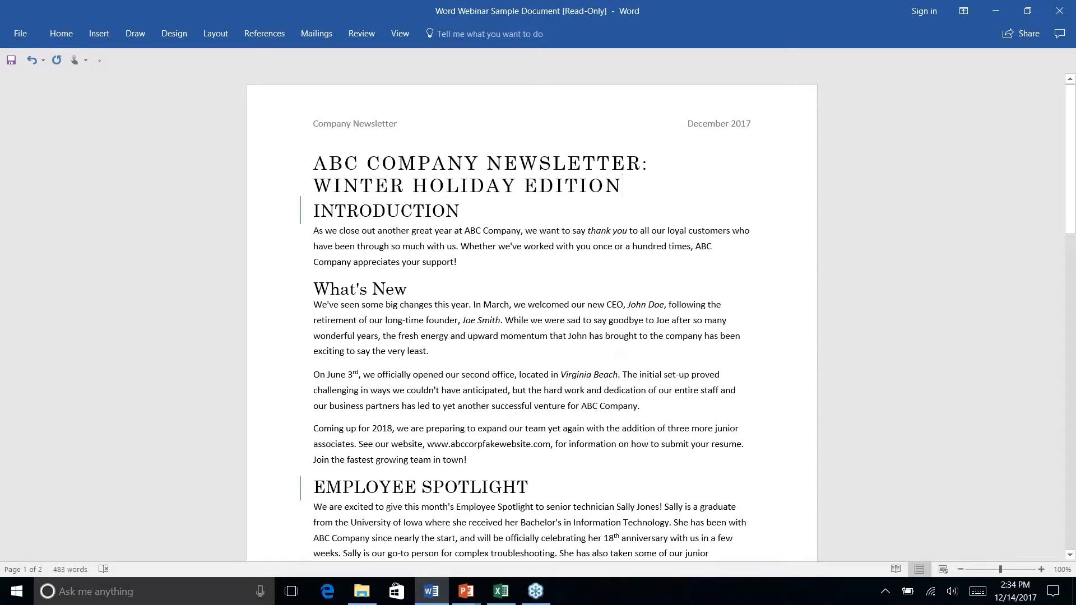
key(Return)
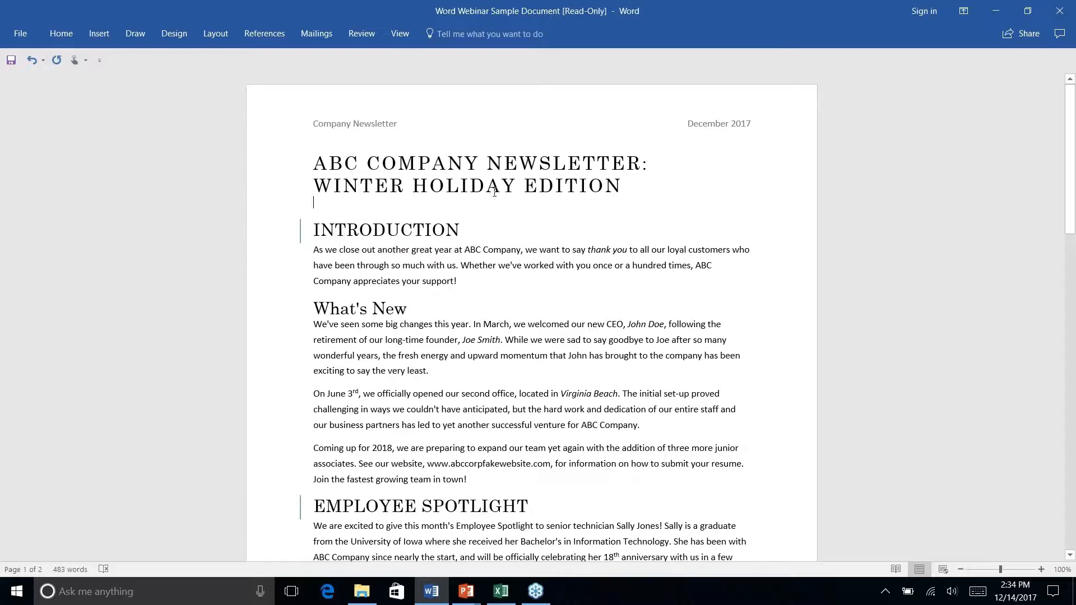
- Open the gallery of built-in tables of contents for the empty line below the newsletter title
click(460, 200)
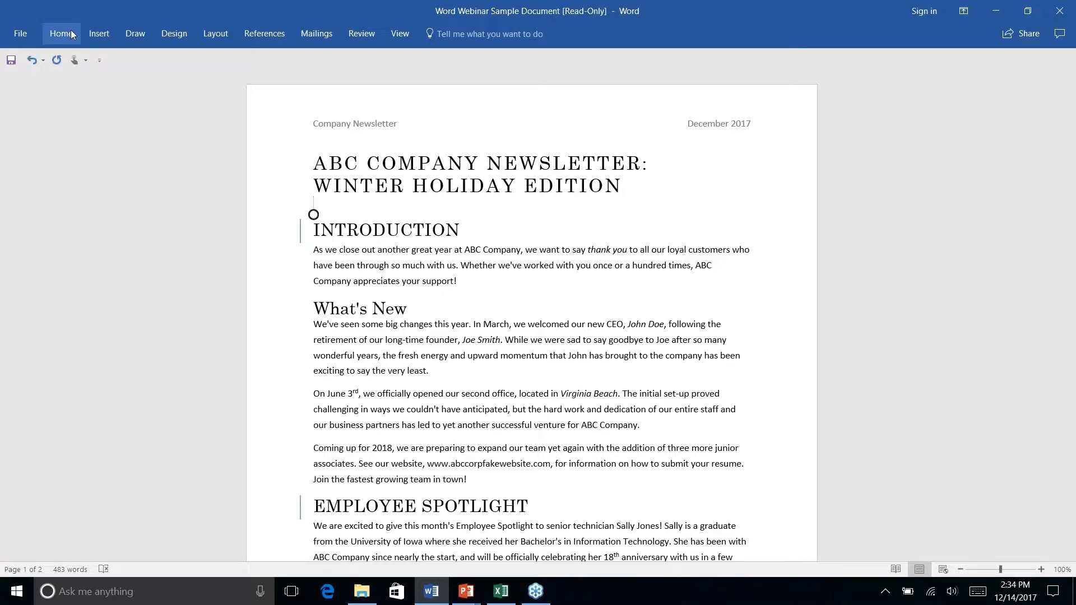
click(265, 33)
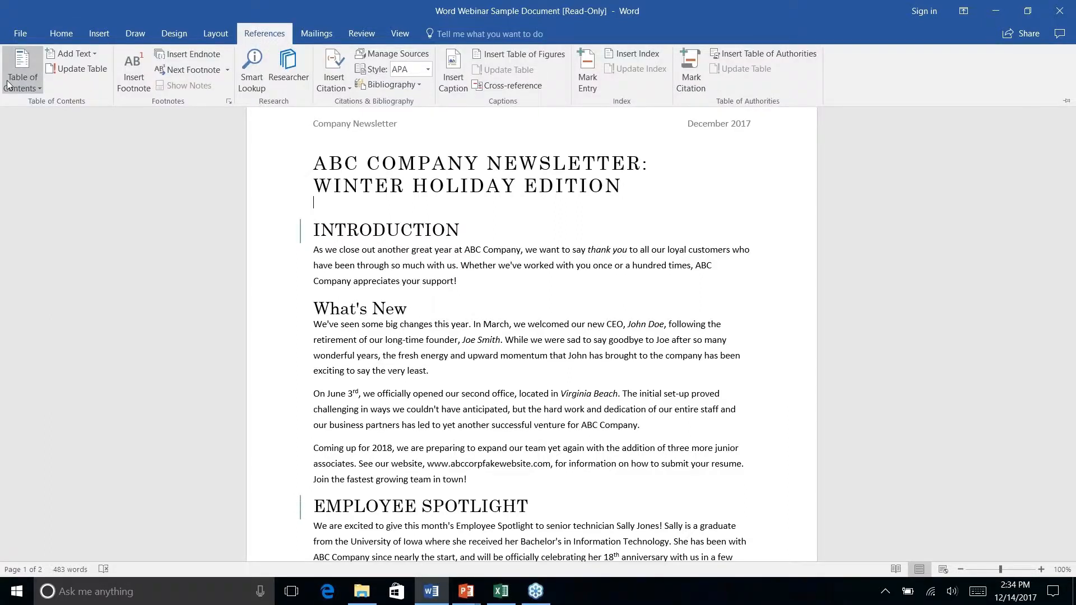
click(36, 88)
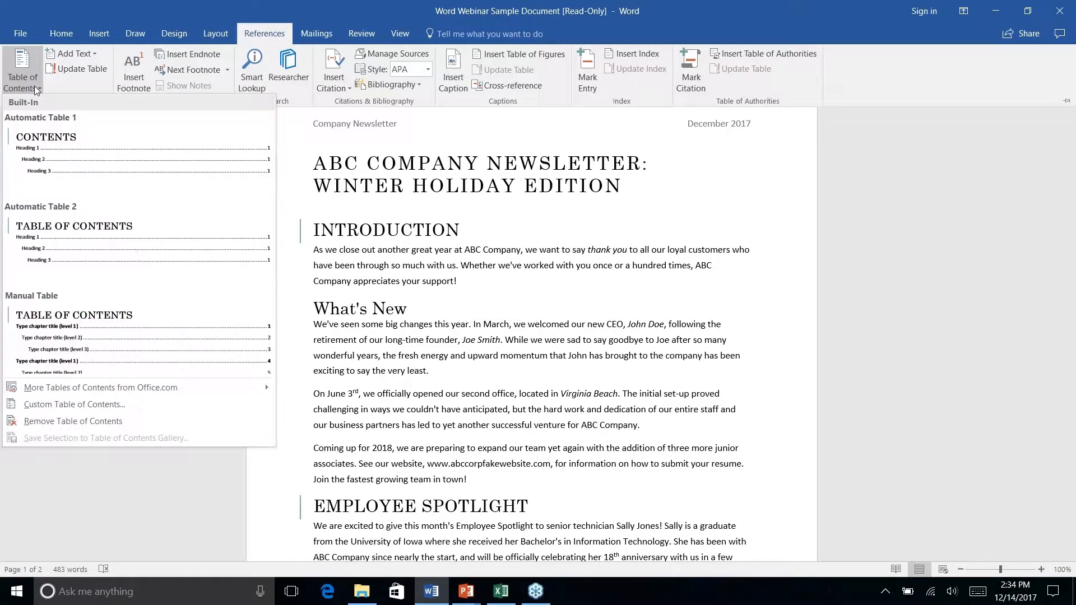
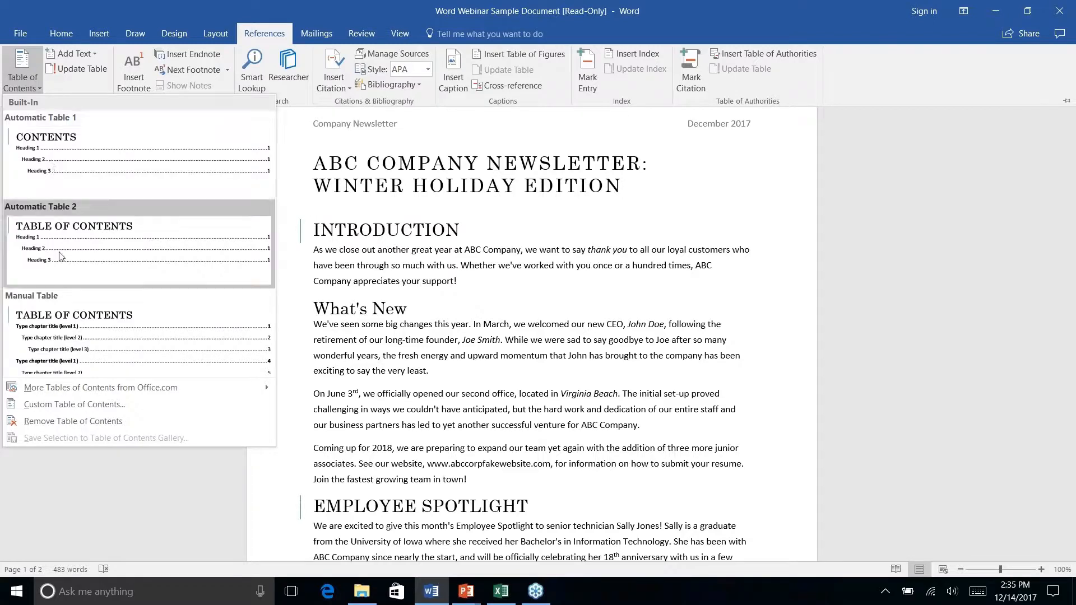
- Insert the Automatic Table 1 table of contents on the empty line below the newsletter title
right_click(47, 164)
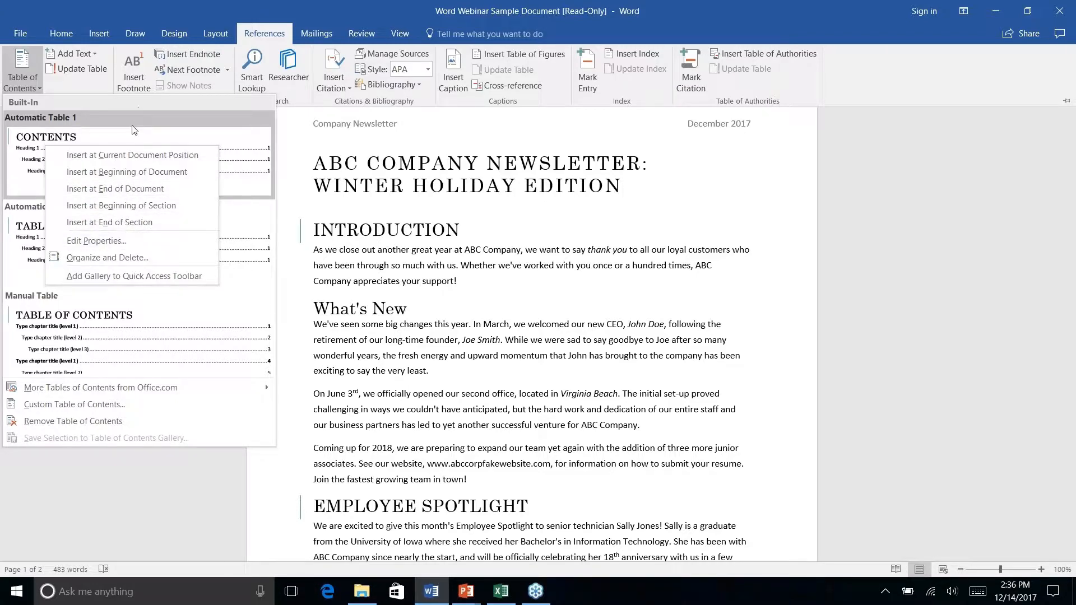
key(Escape)
key(Escape)
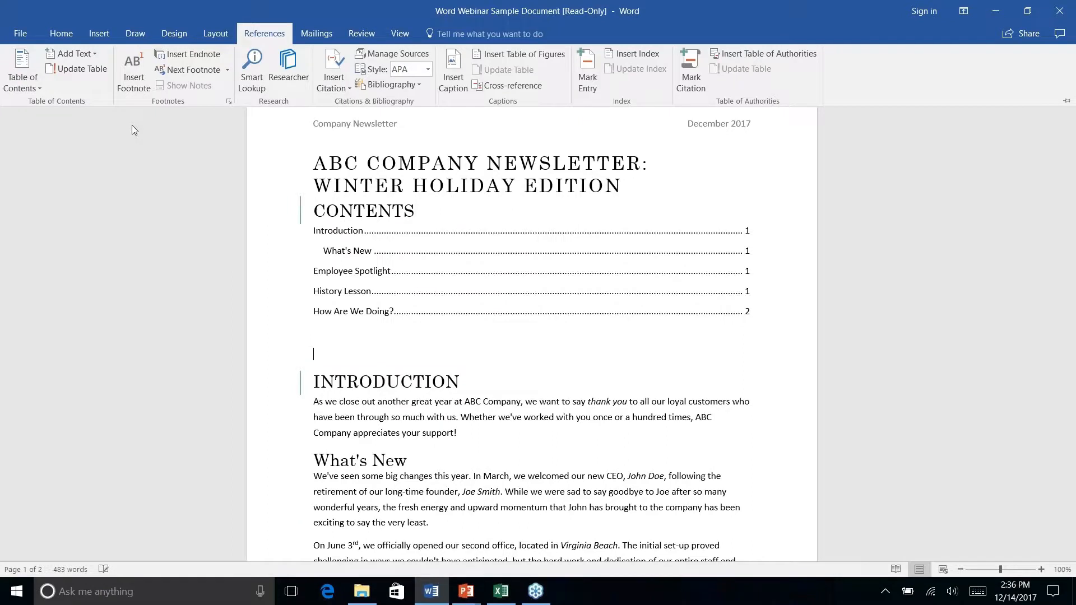
- Add an empty line between the newsletter title and the Contents heading
click(633, 287)
click(640, 188)
key(Return)
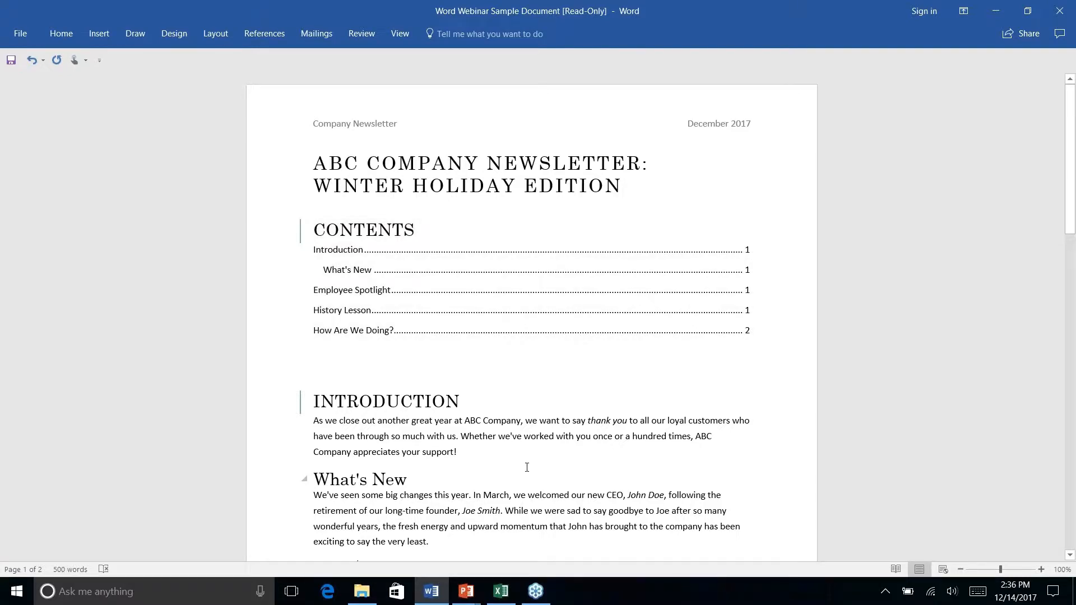
- Update the table of contents and place the cursor on the empty line beneath it
scroll(601, 387, down, 5)
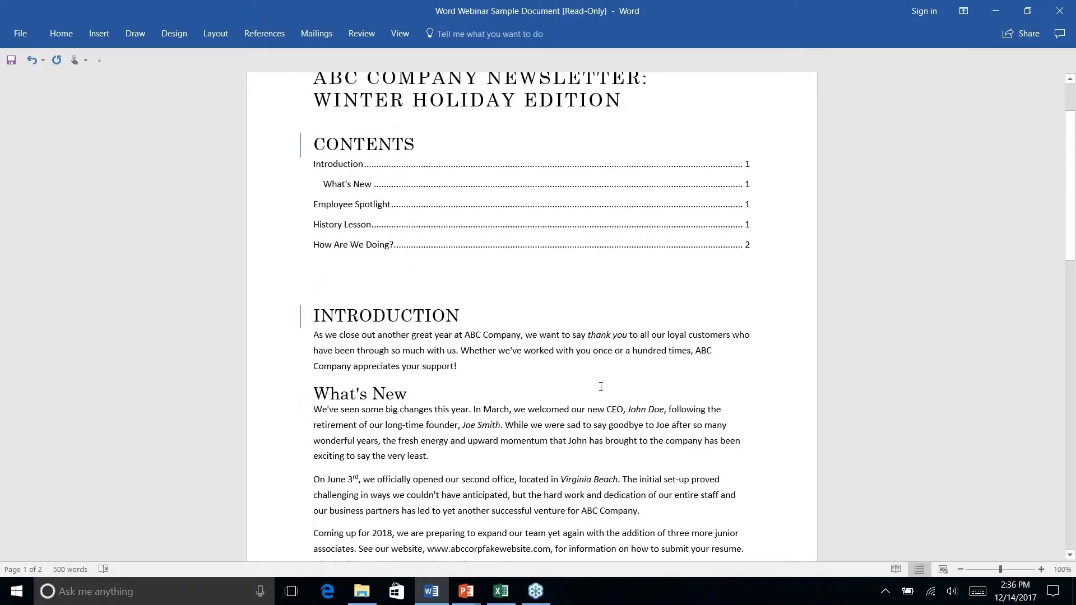
scroll(601, 387, up, 5)
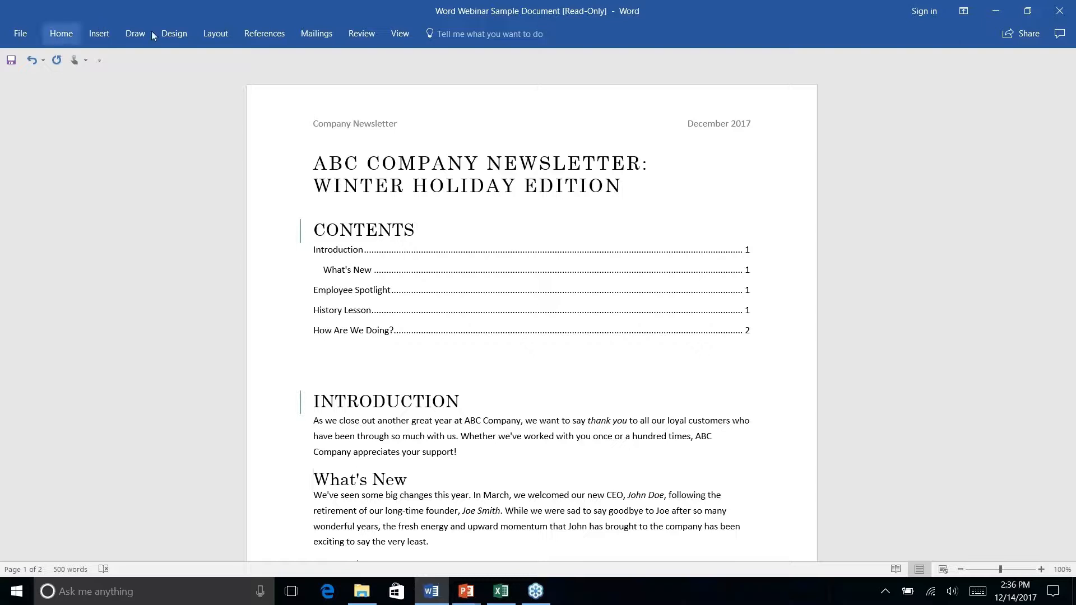
click(266, 34)
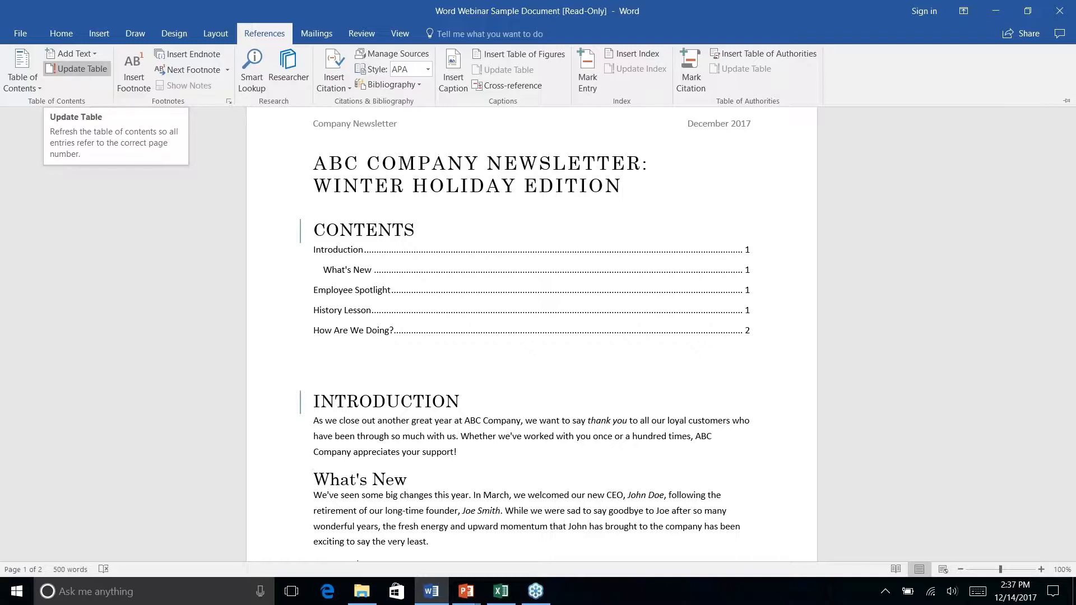
click(77, 69)
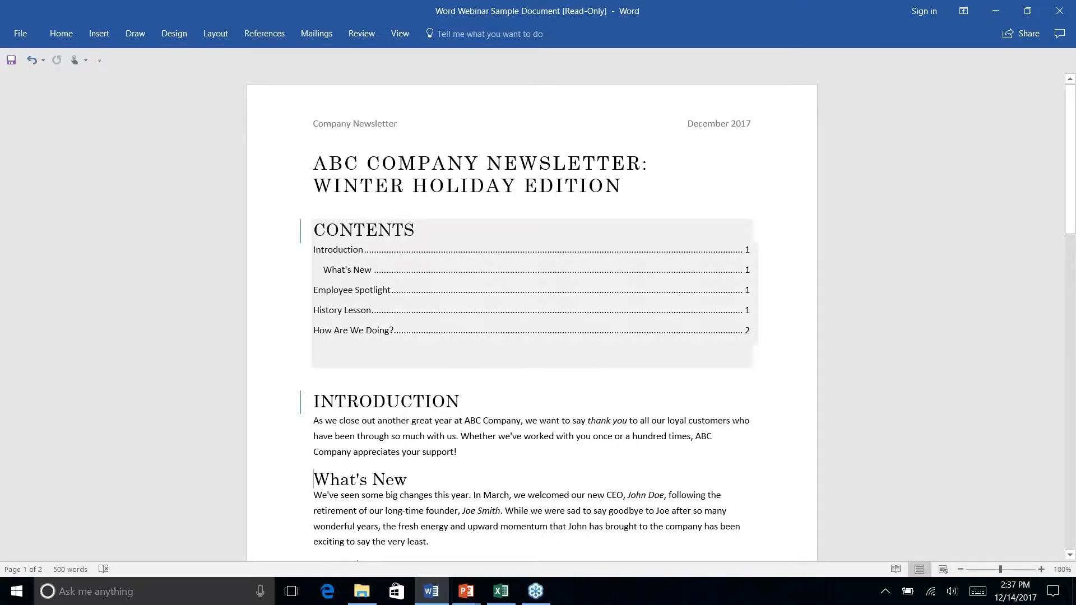
click(550, 338)
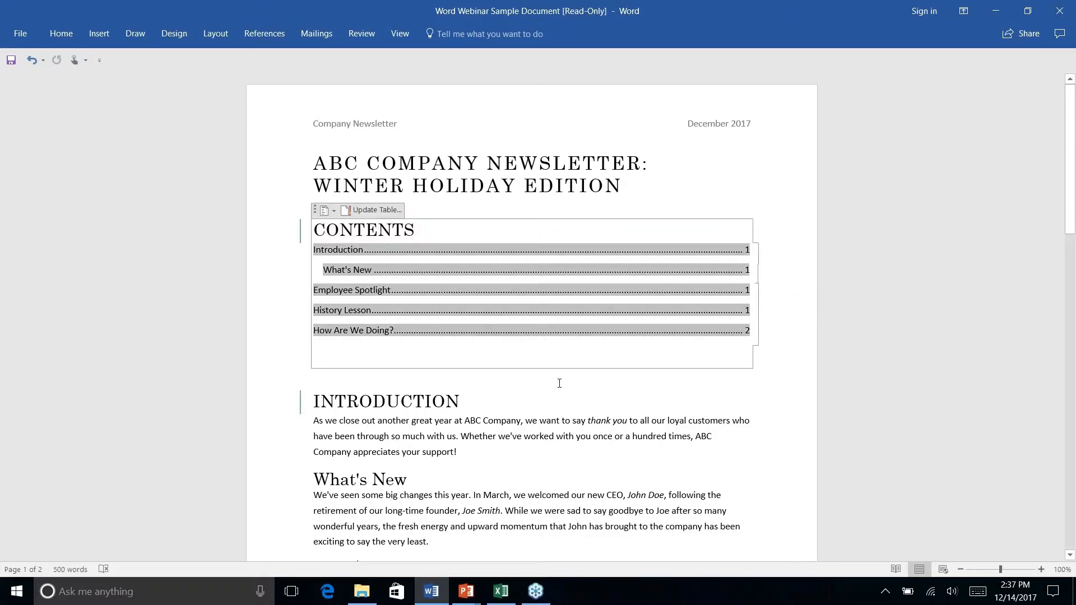
click(560, 382)
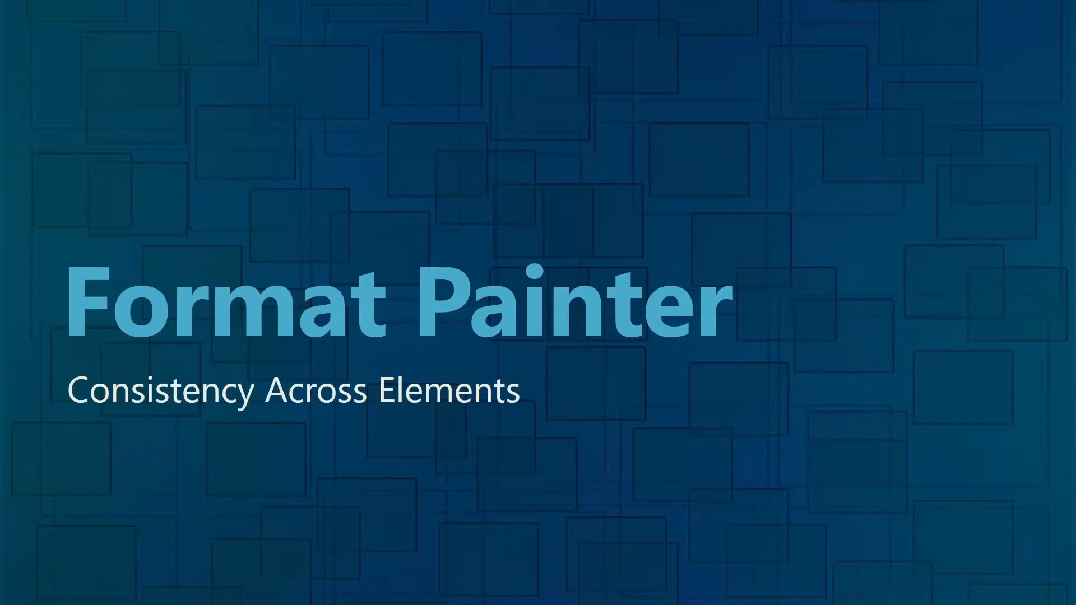
- Switch from the slides back to the Word newsletter and go to the company address block on the second page
key(alt+Tab)
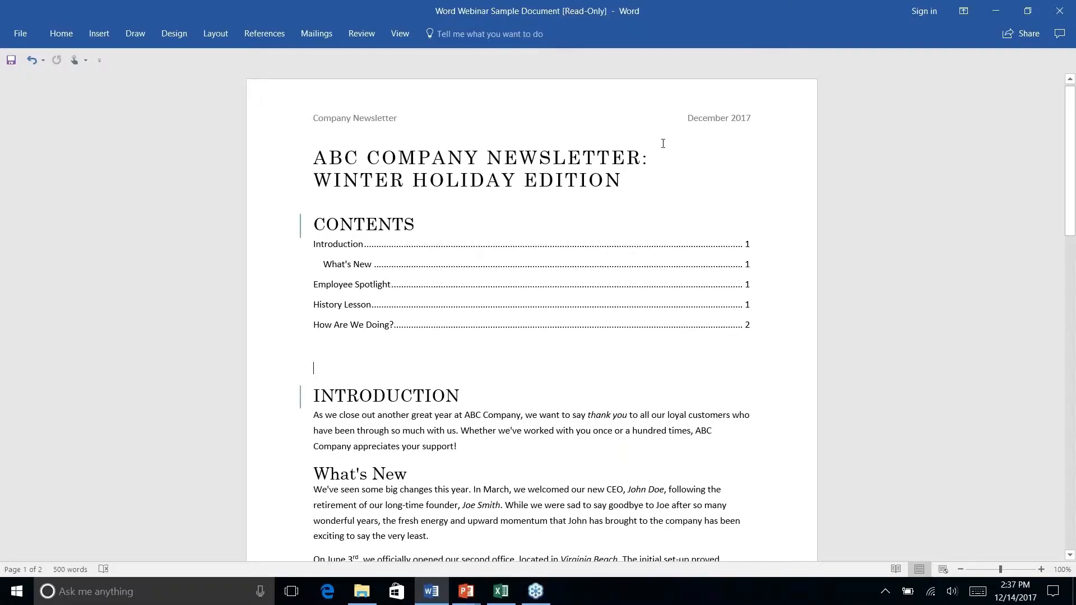
scroll(605, 292, down, 3)
scroll(606, 292, down, 15)
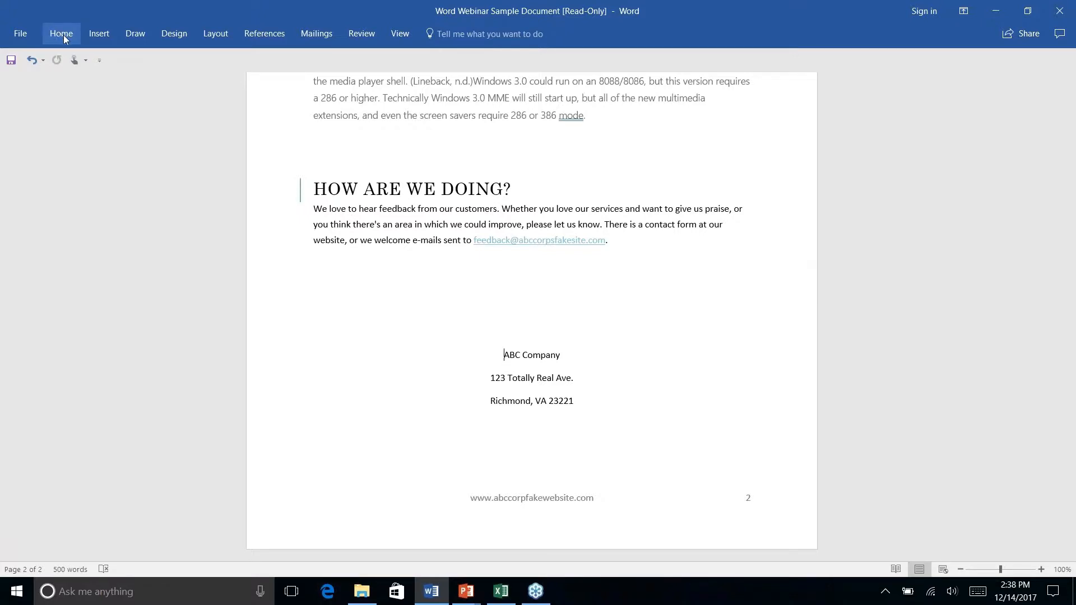
click(102, 35)
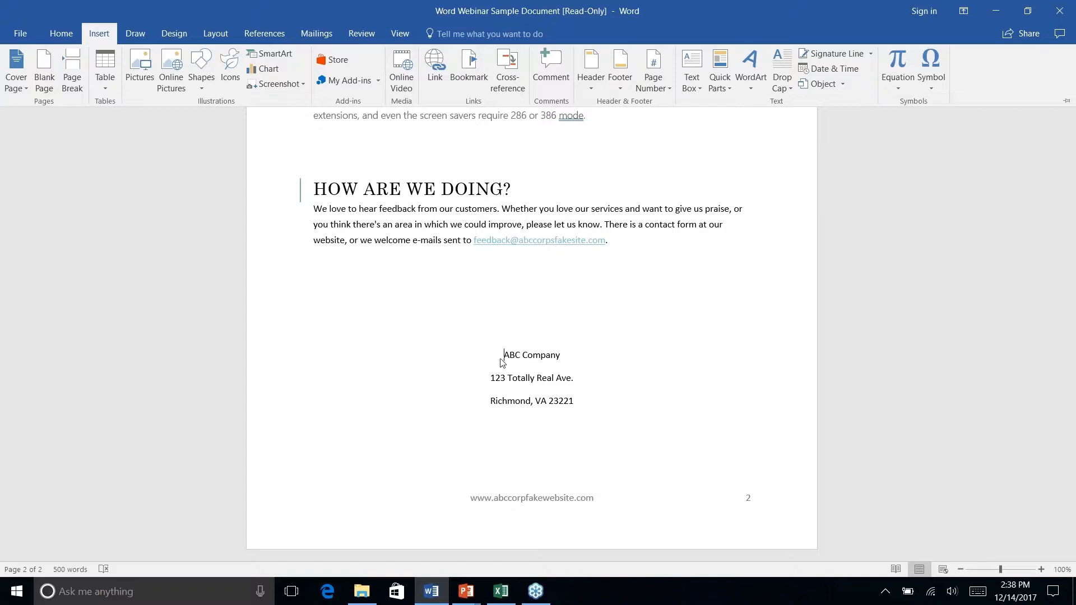
click(140, 70)
right_click(203, 88)
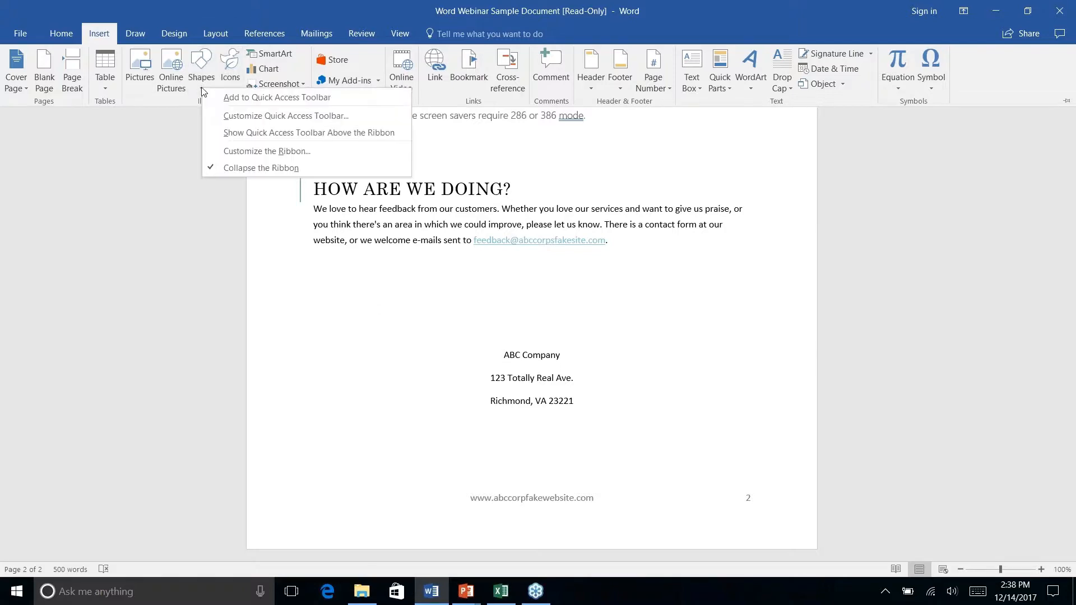
click(200, 61)
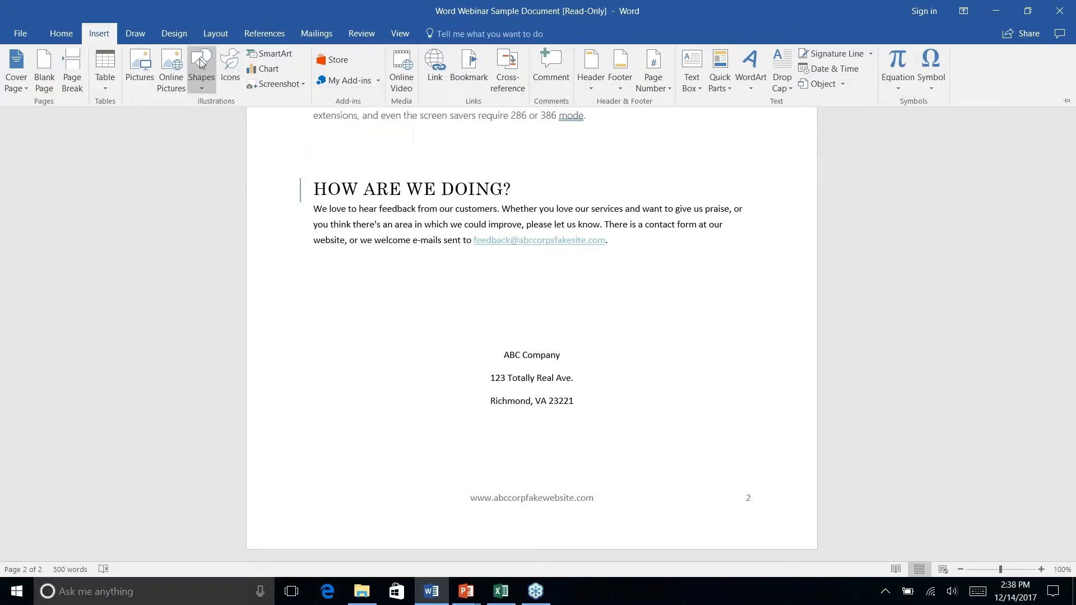
click(269, 118)
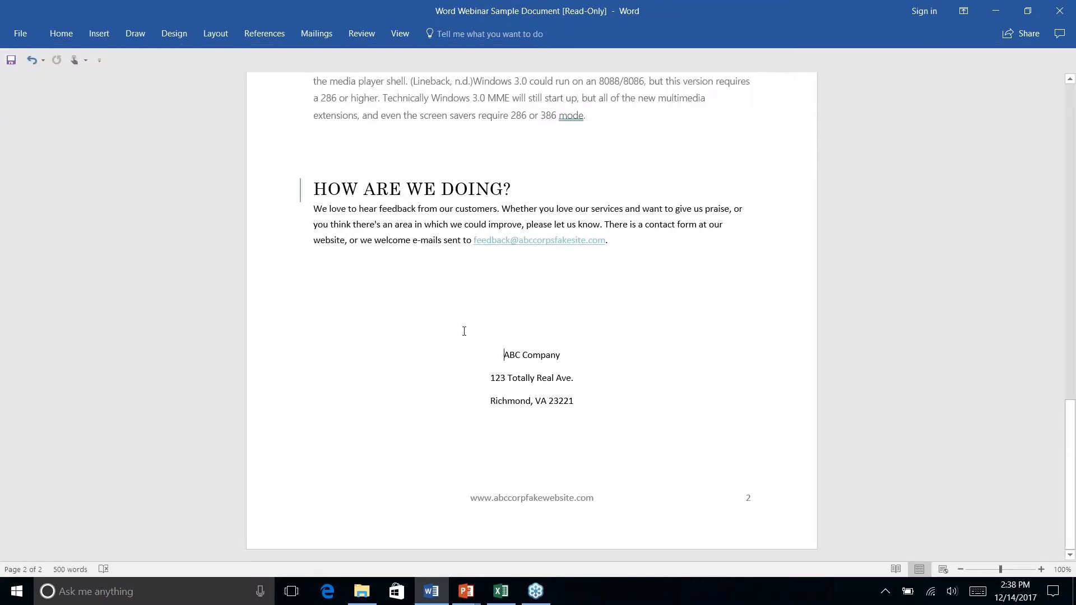
click(135, 34)
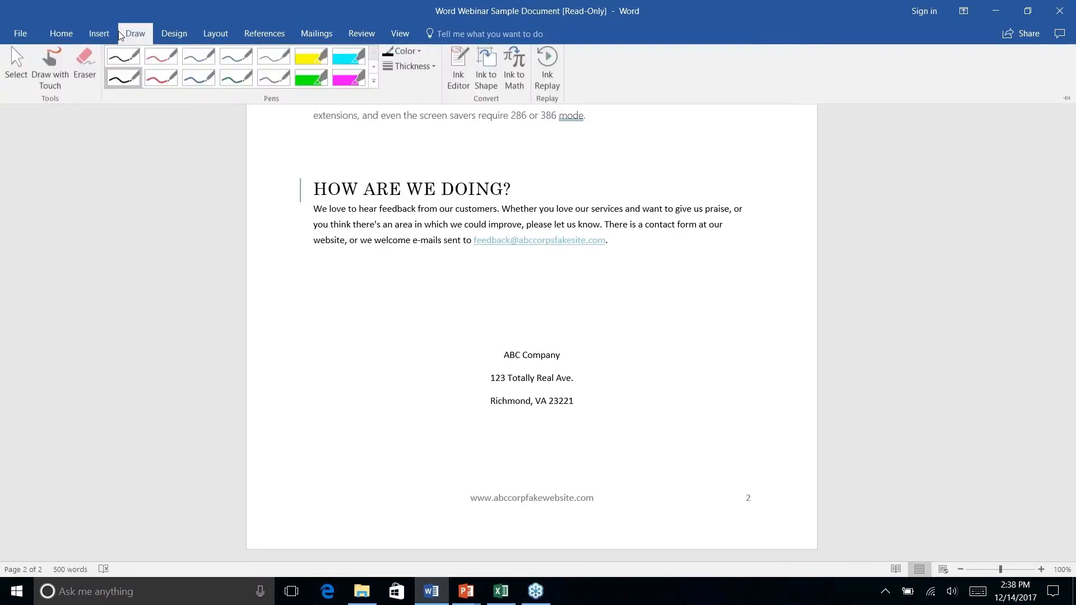
- Draw a rounded rectangle about 1.37" high and 1.77" wide over the company address block on the second page
click(90, 36)
click(210, 87)
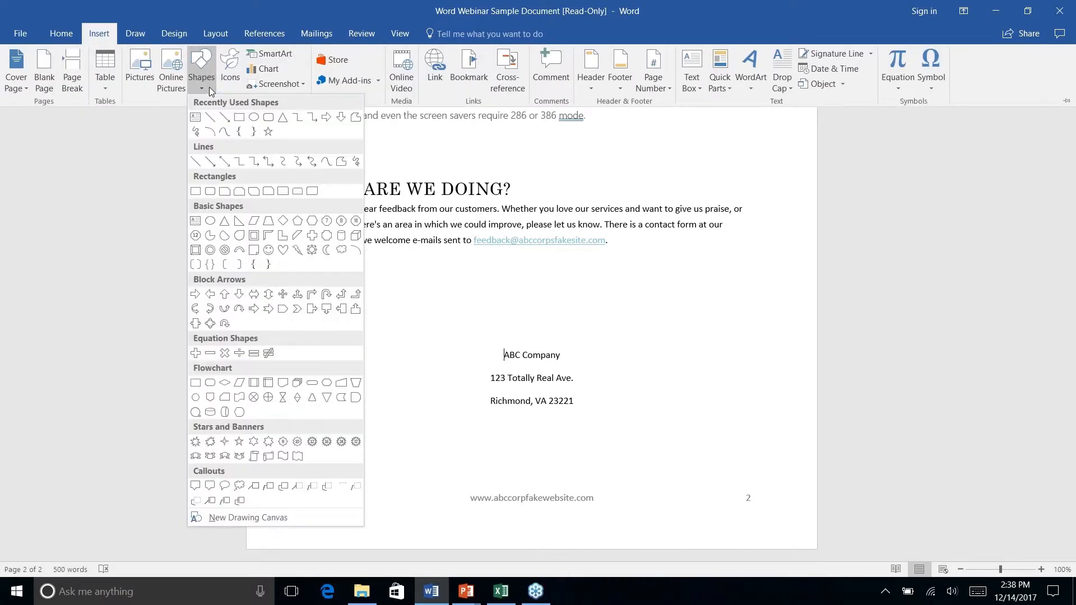
click(257, 119)
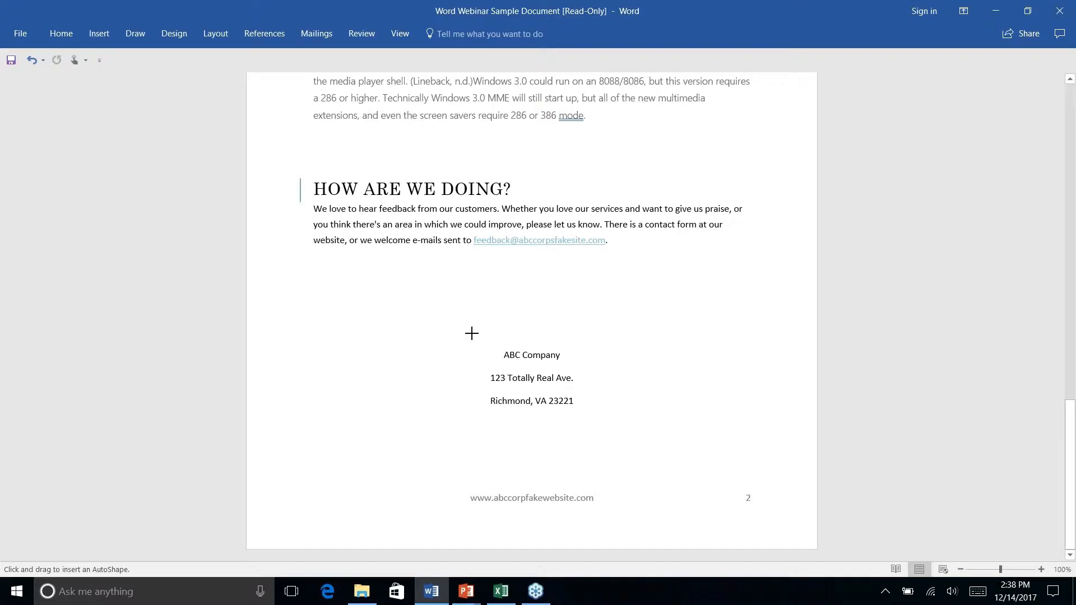
drag(471, 333, 591, 426)
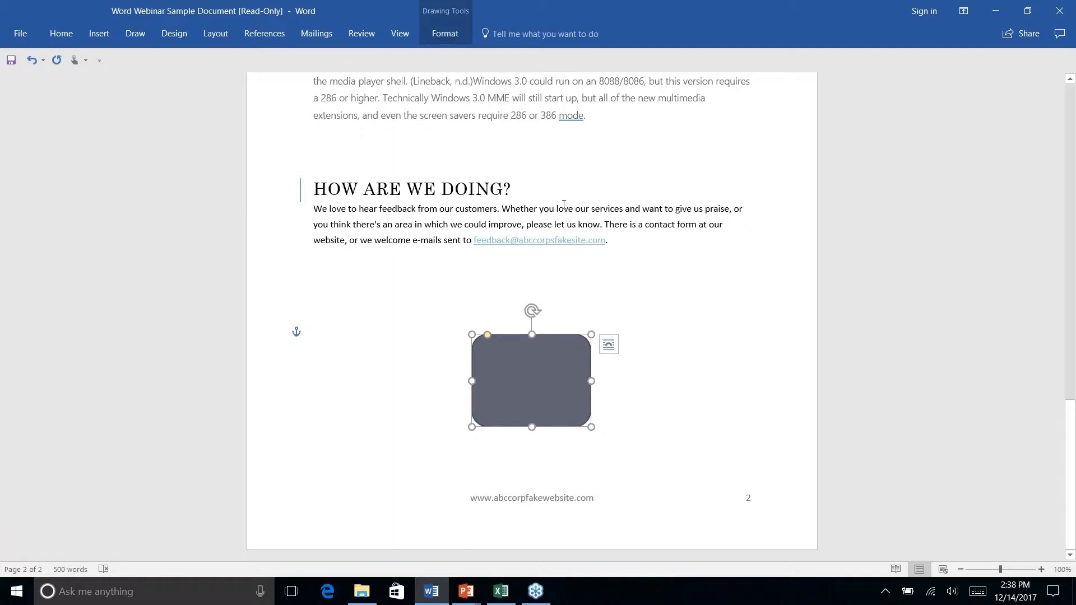
- Send the rounded rectangle behind the text of the company address block
click(446, 35)
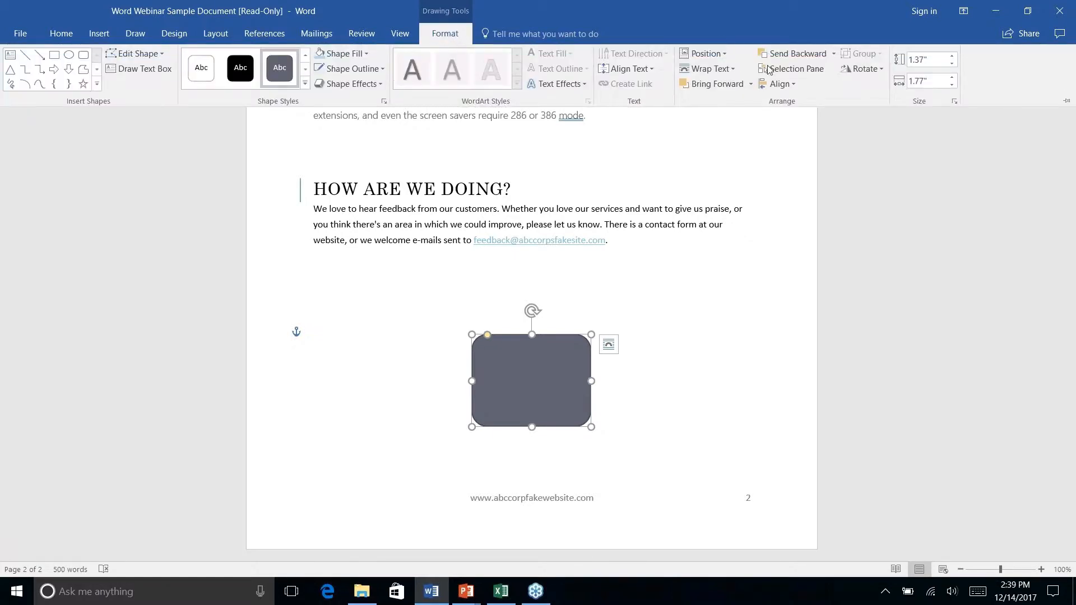
click(834, 60)
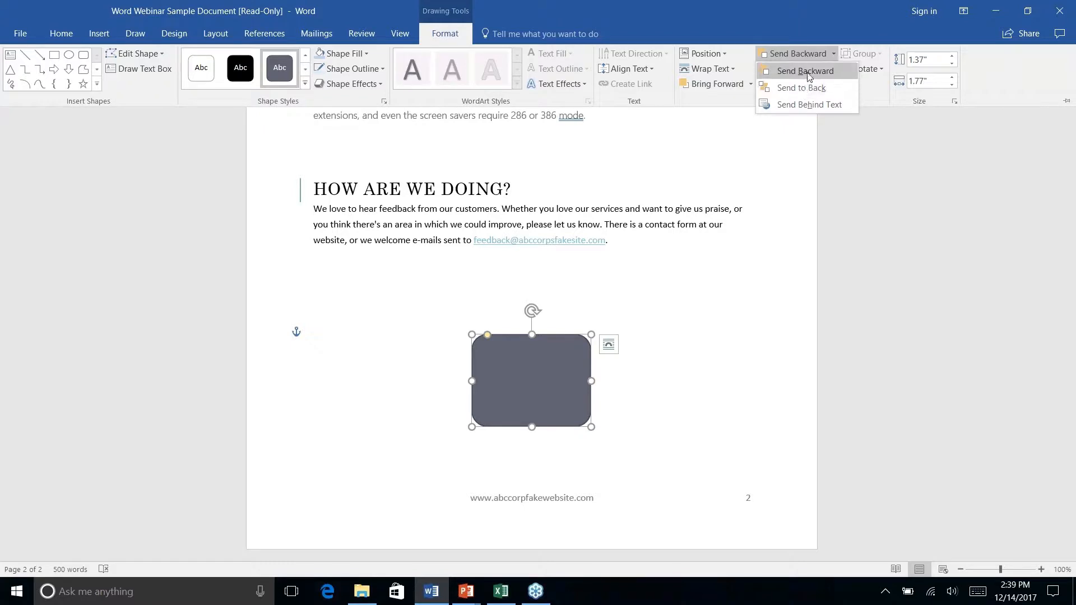
right_click(806, 107)
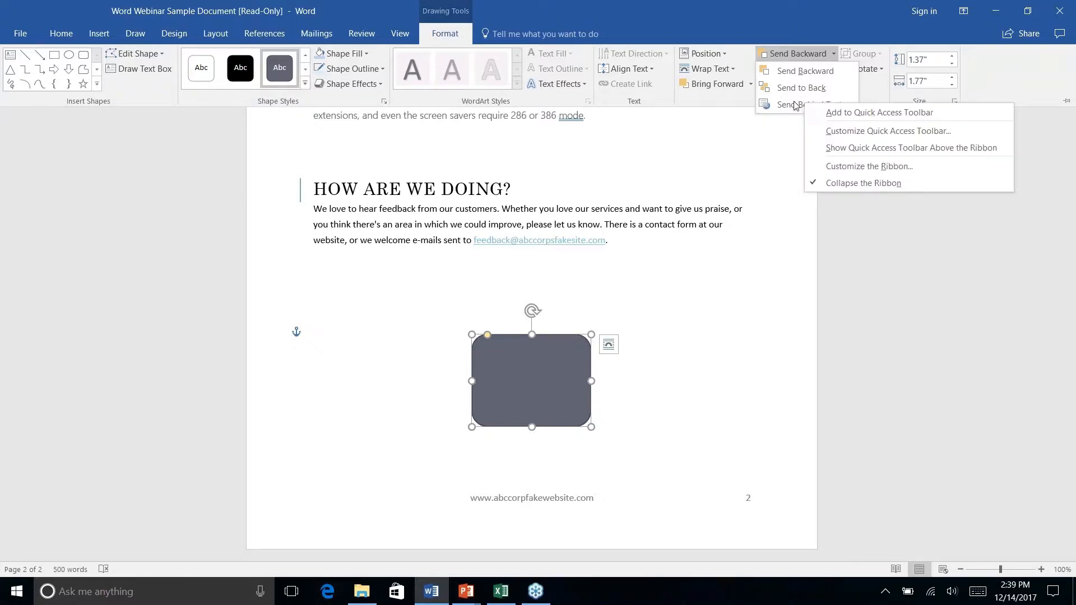
click(795, 106)
right_click(645, 402)
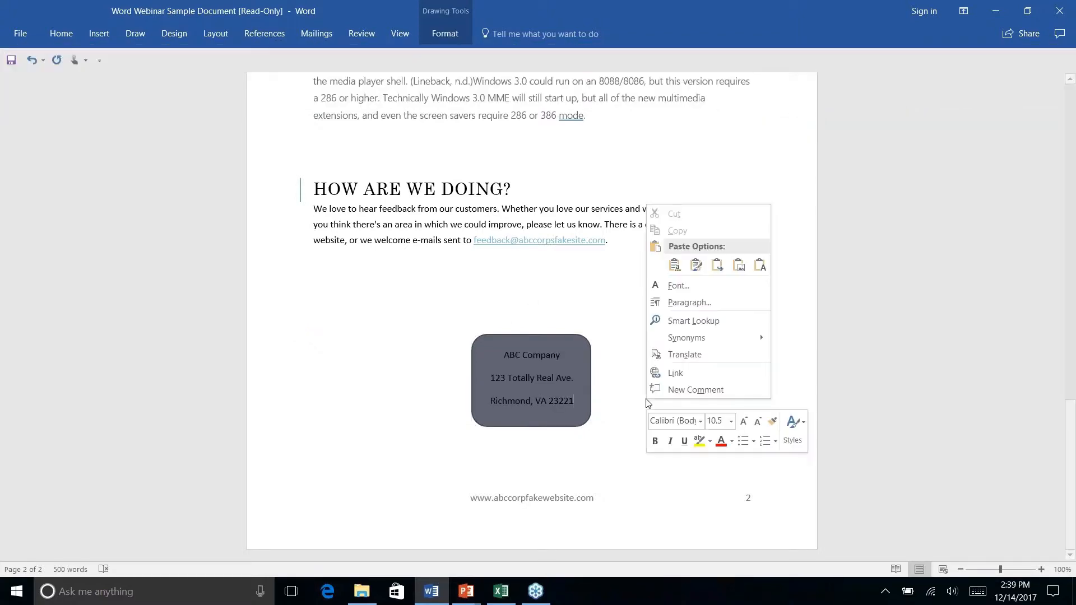
click(568, 354)
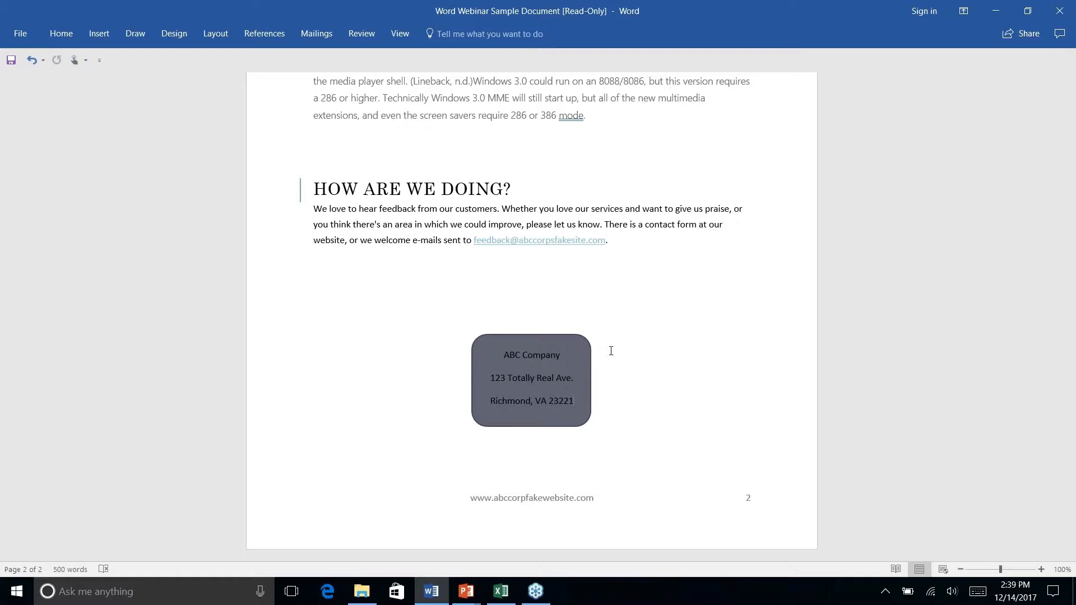
- Apply the light teal theme style from the fourth row of shape styles to the rounded rectangle behind the address block
click(577, 364)
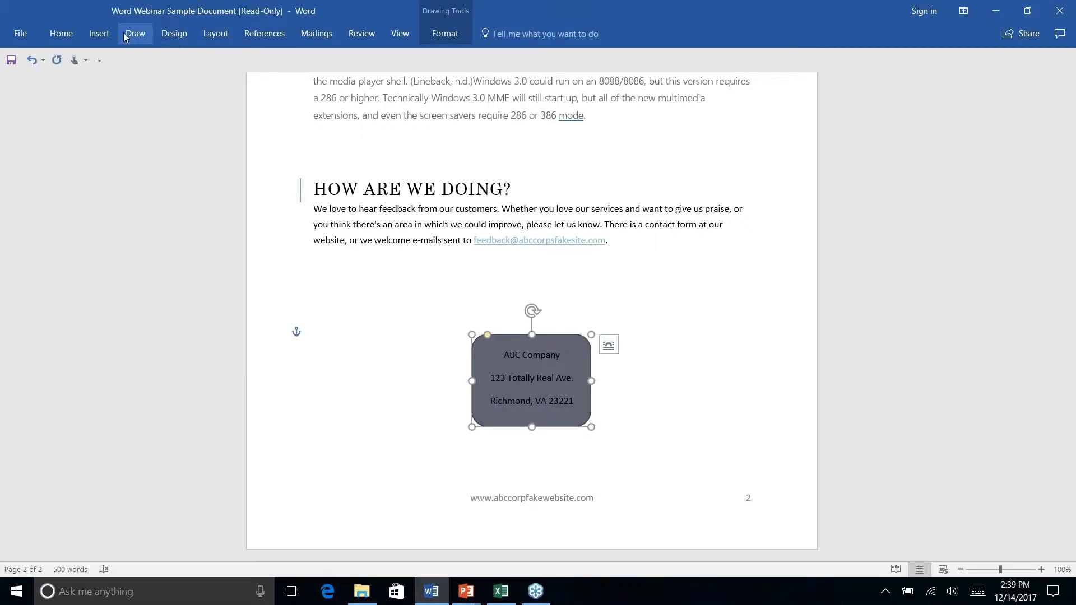
click(93, 37)
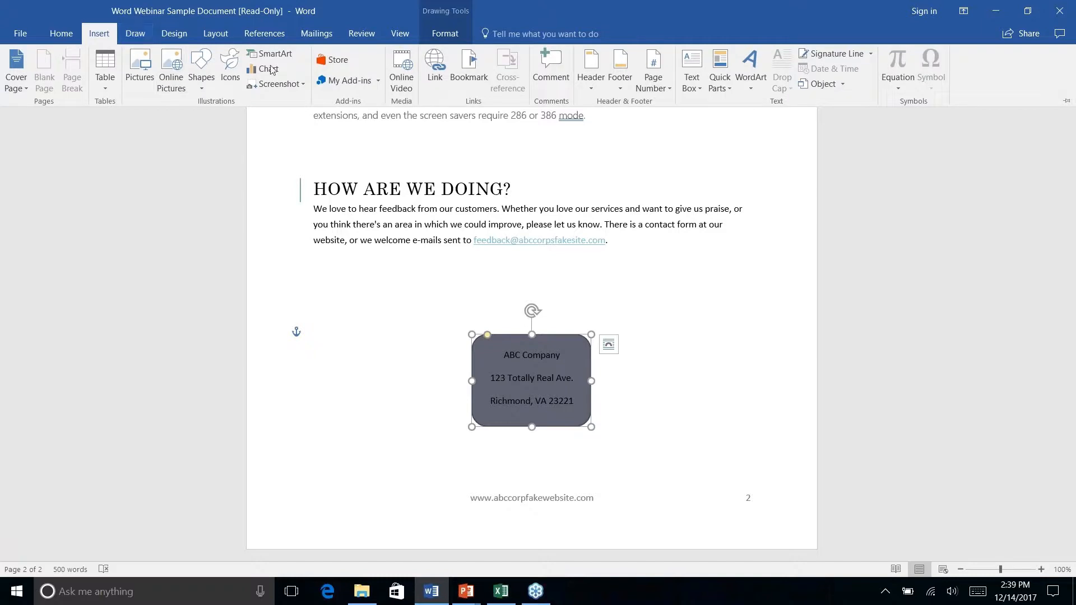
click(63, 35)
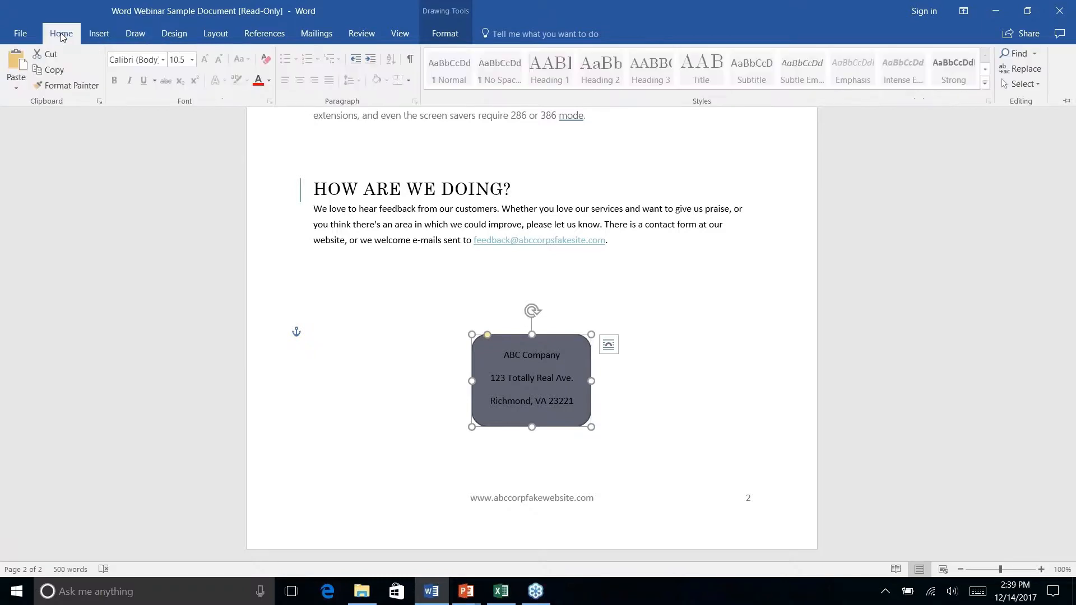
click(445, 33)
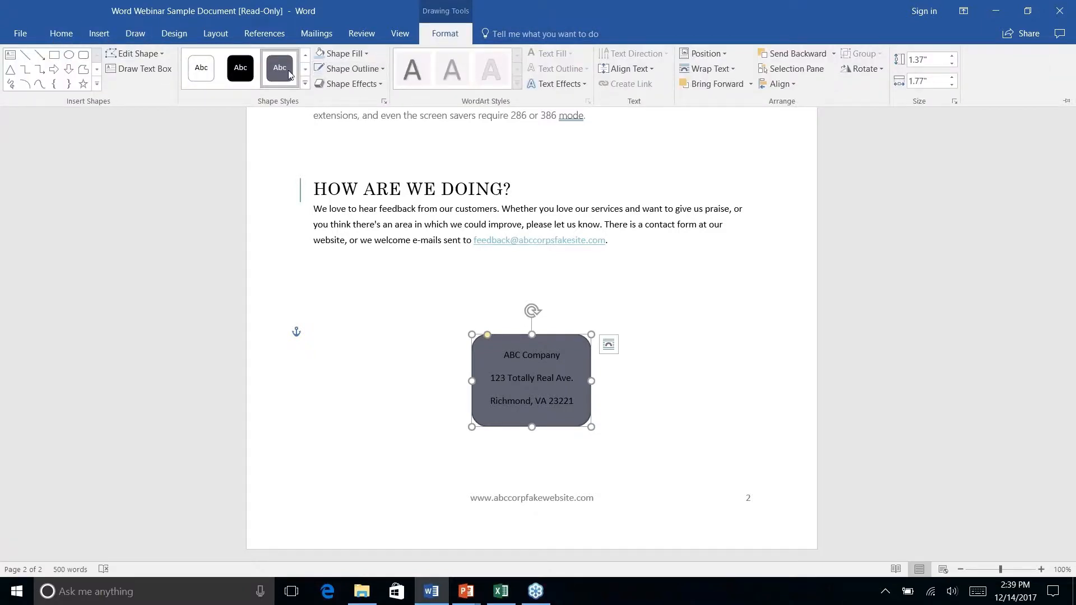
click(305, 84)
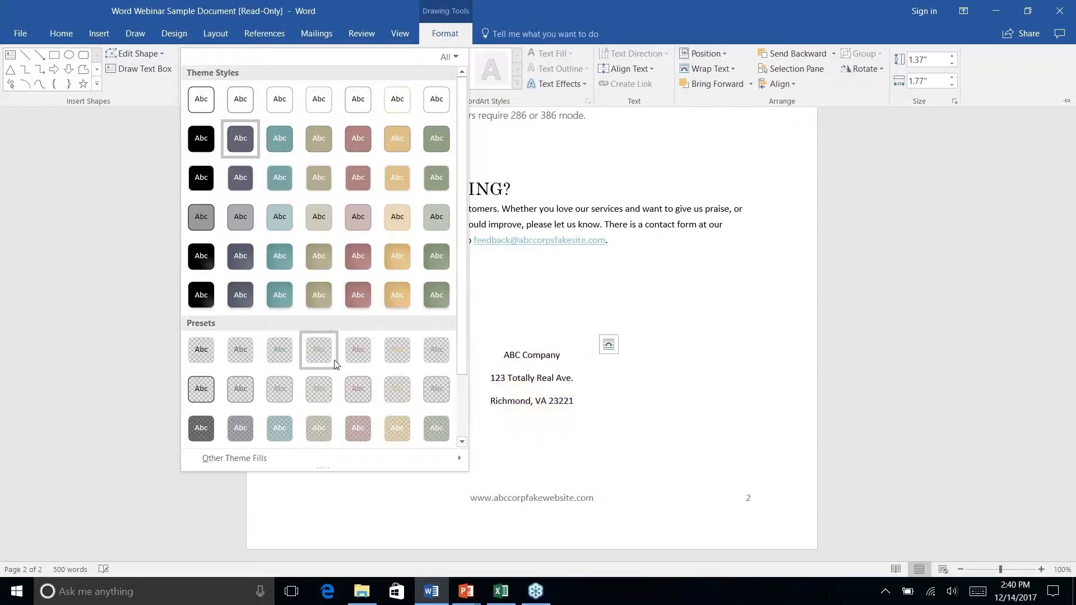
scroll(401, 315, down, 2)
scroll(401, 311, up, 2)
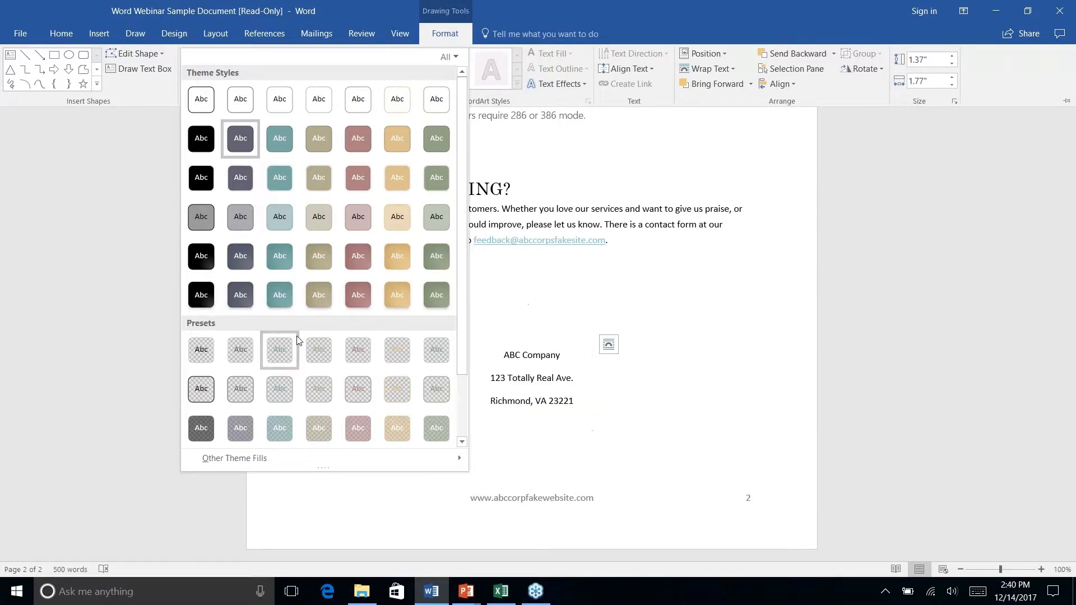
right_click(279, 222)
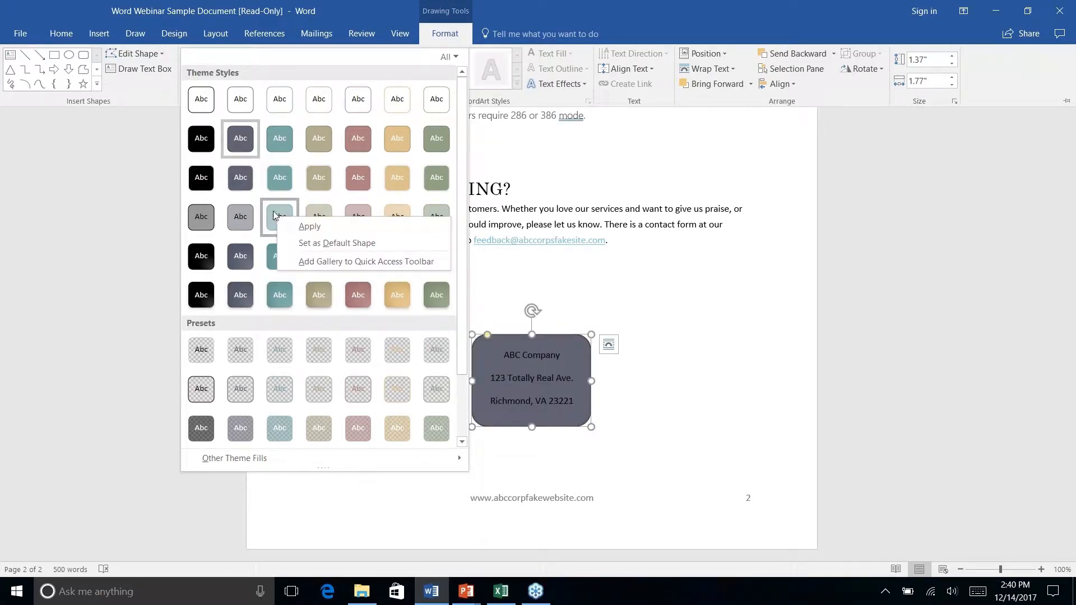
click(273, 212)
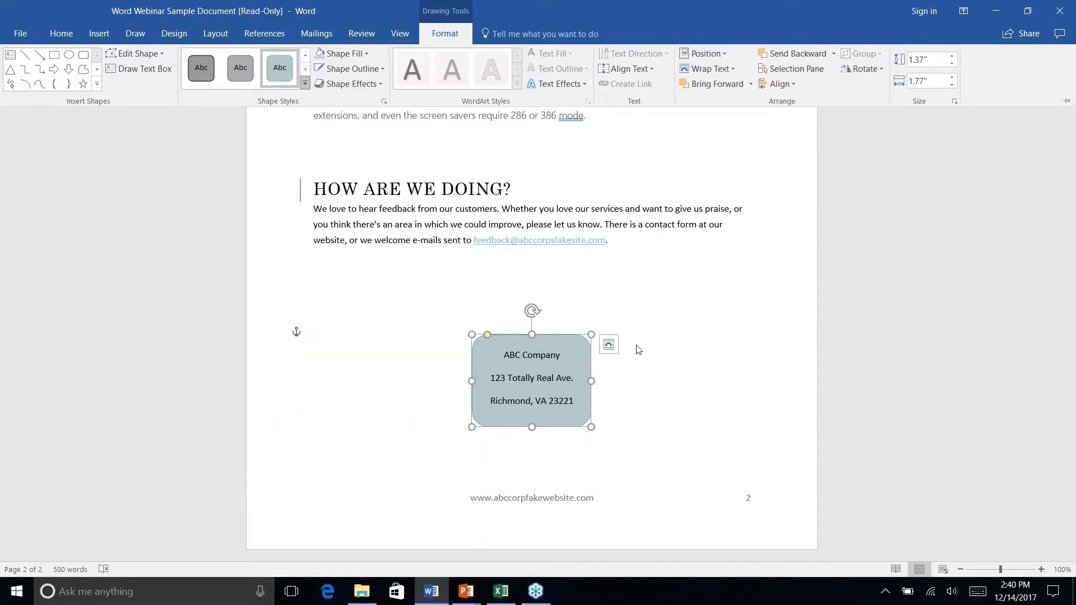
right_click(632, 412)
key(Escape)
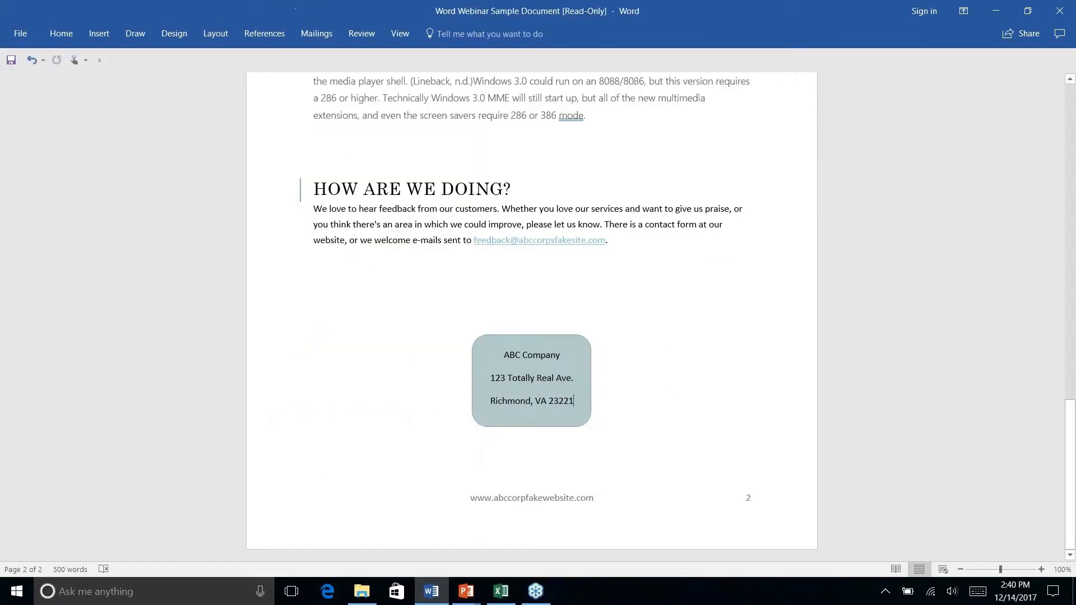
- Give the address block's rounded rectangle a Teal, Accent 2, Darker 50% outline with a 2¼ pt weight
click(567, 347)
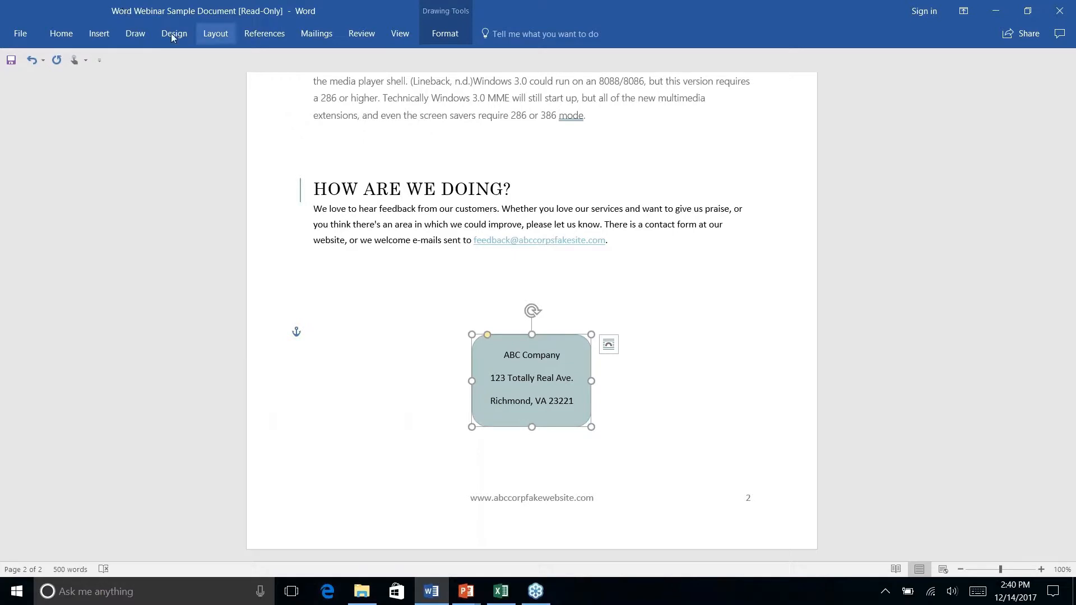
click(430, 35)
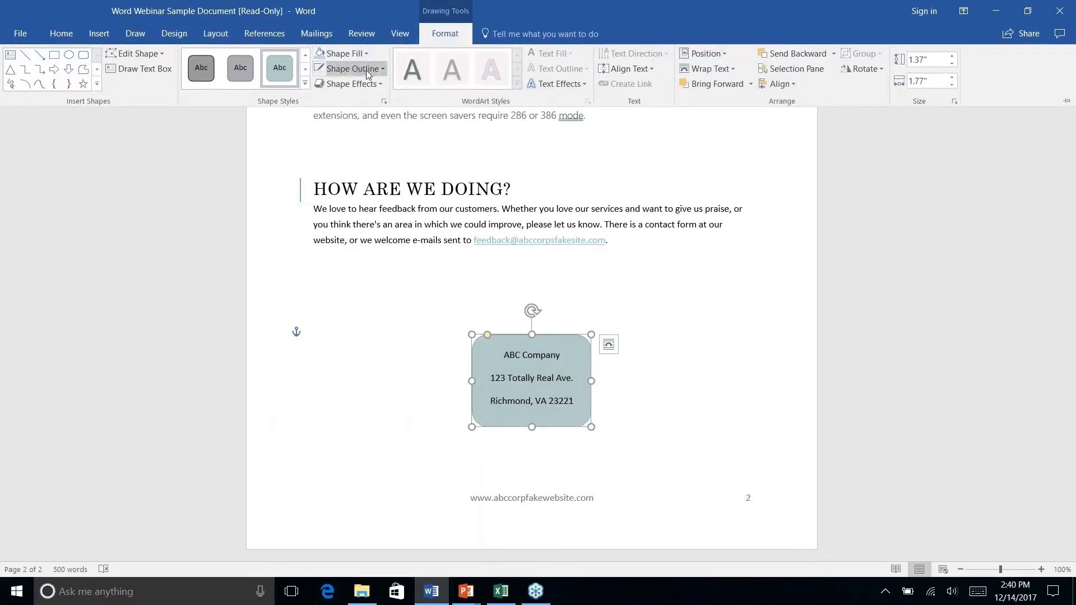
click(368, 70)
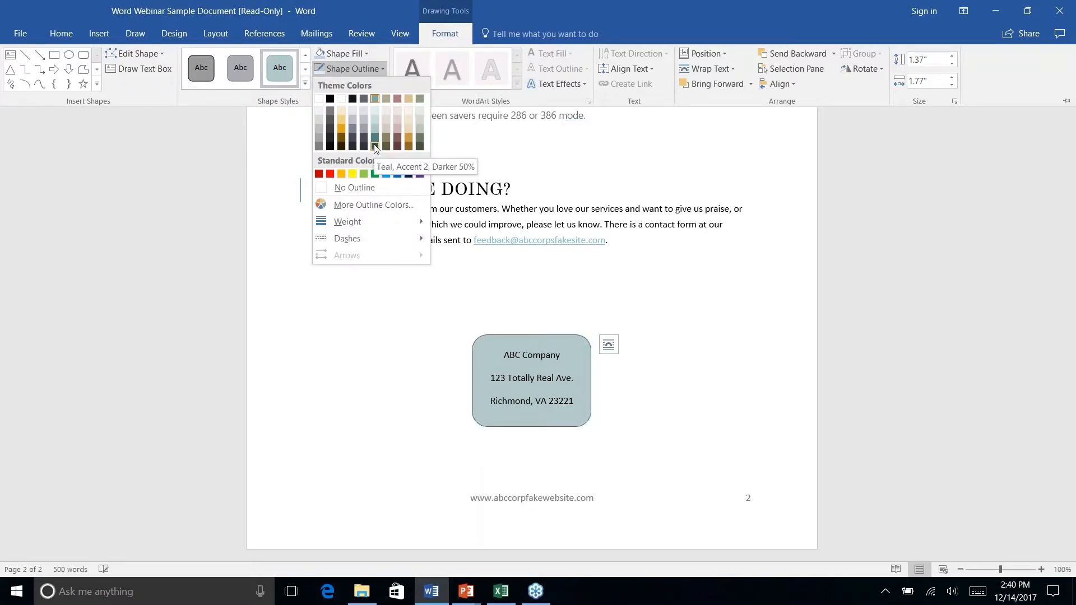
click(375, 147)
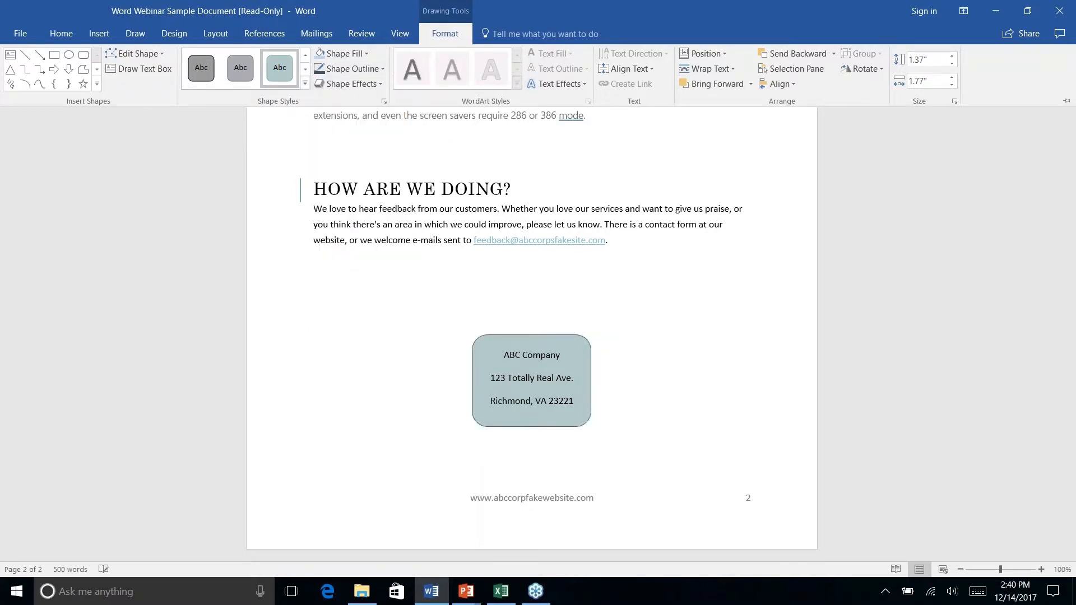
click(385, 70)
mouse_move(392, 222)
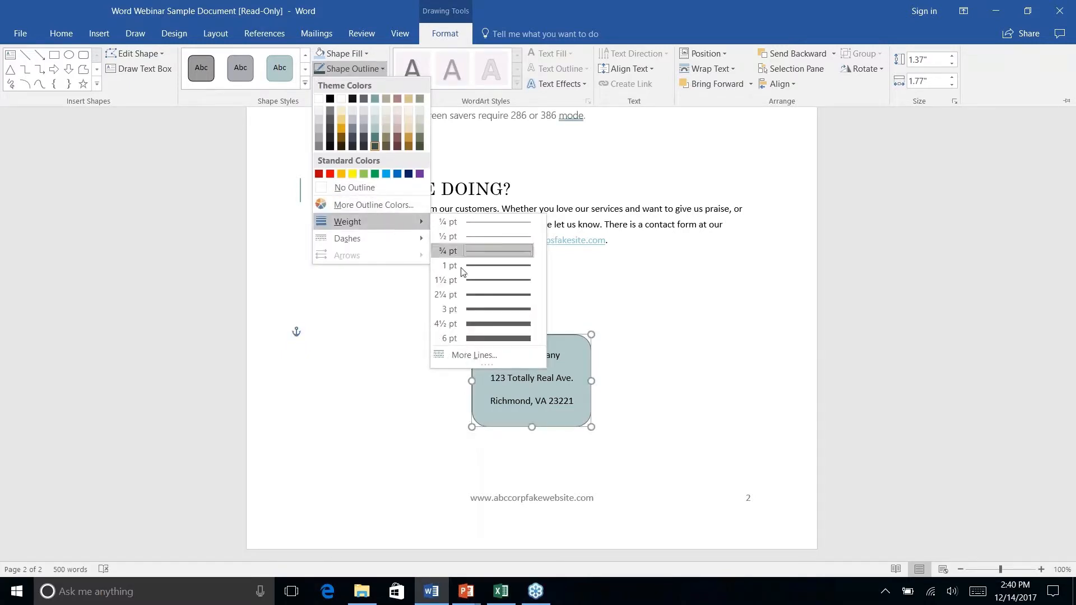
click(480, 296)
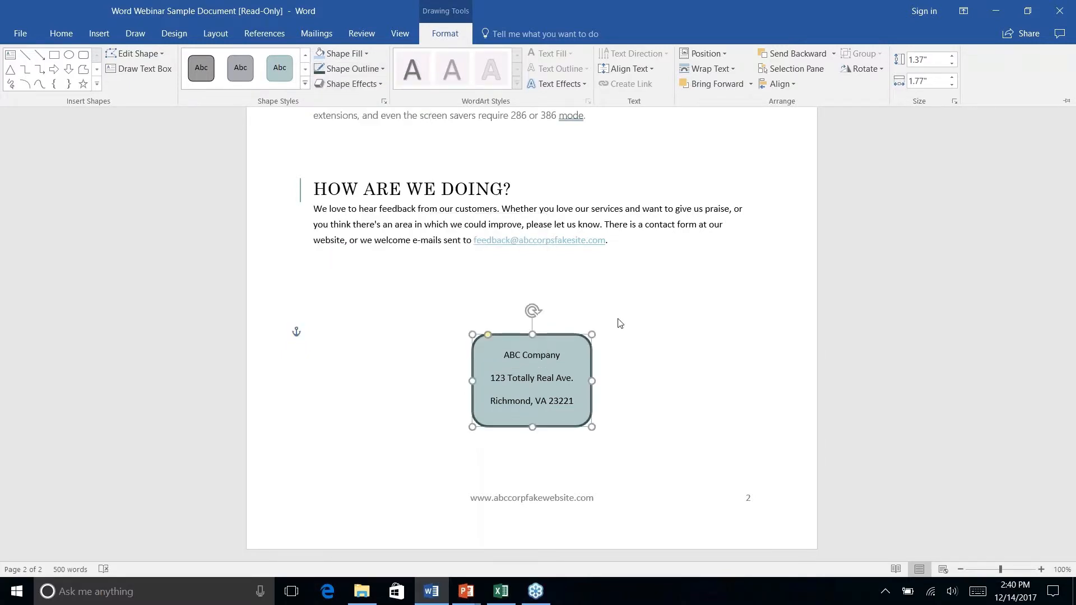
click(700, 425)
click(651, 406)
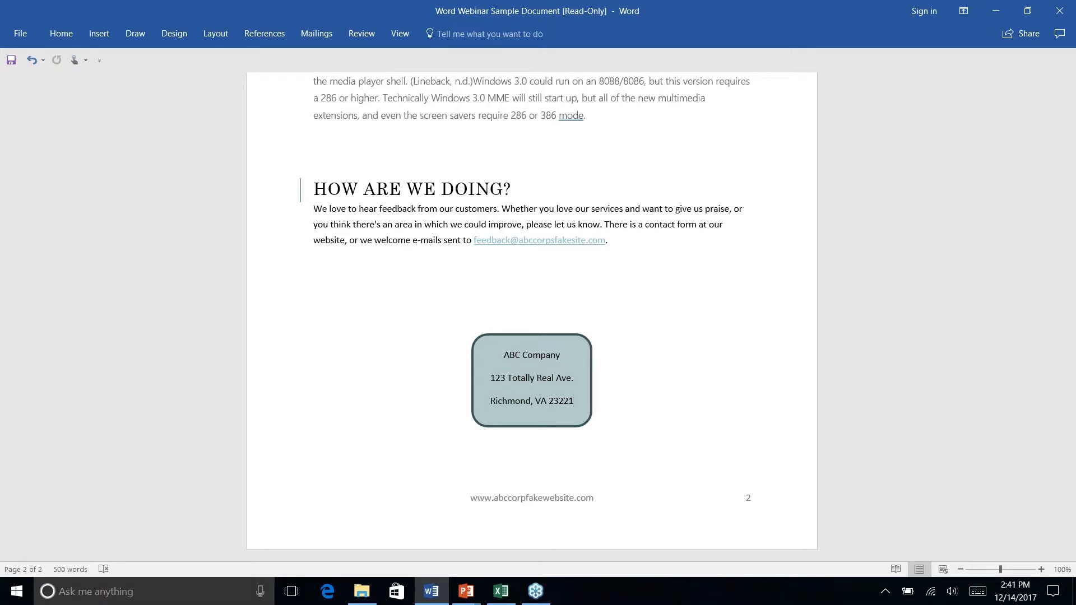
- Draw a rounded rectangle about 0.42" high and 3.14" wide over the History Lesson heading
scroll(532, 314, up, 7)
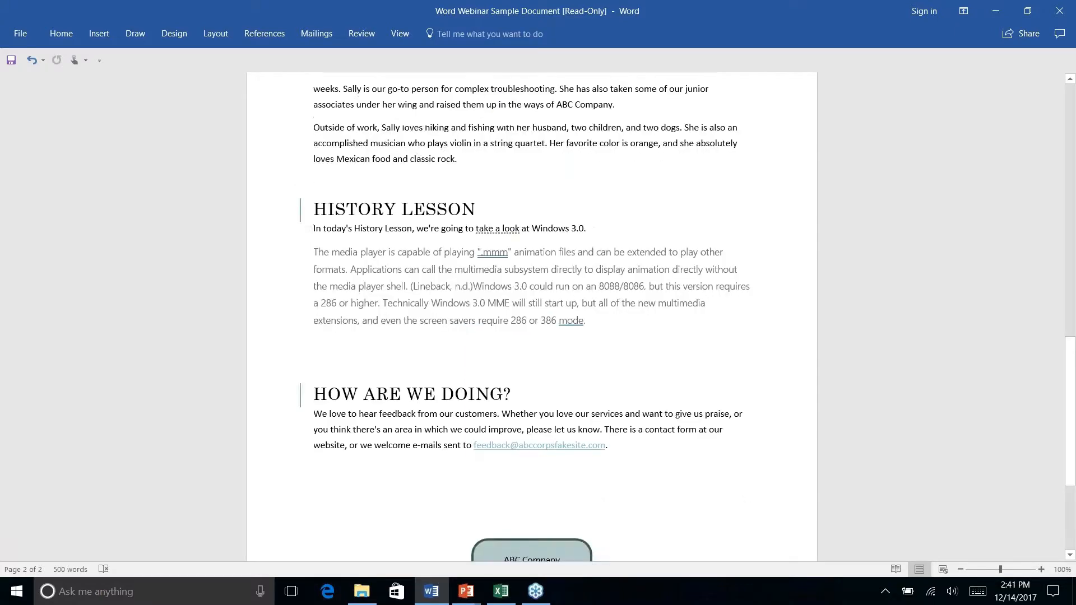
scroll(531, 314, up, 4)
scroll(531, 314, down, 6)
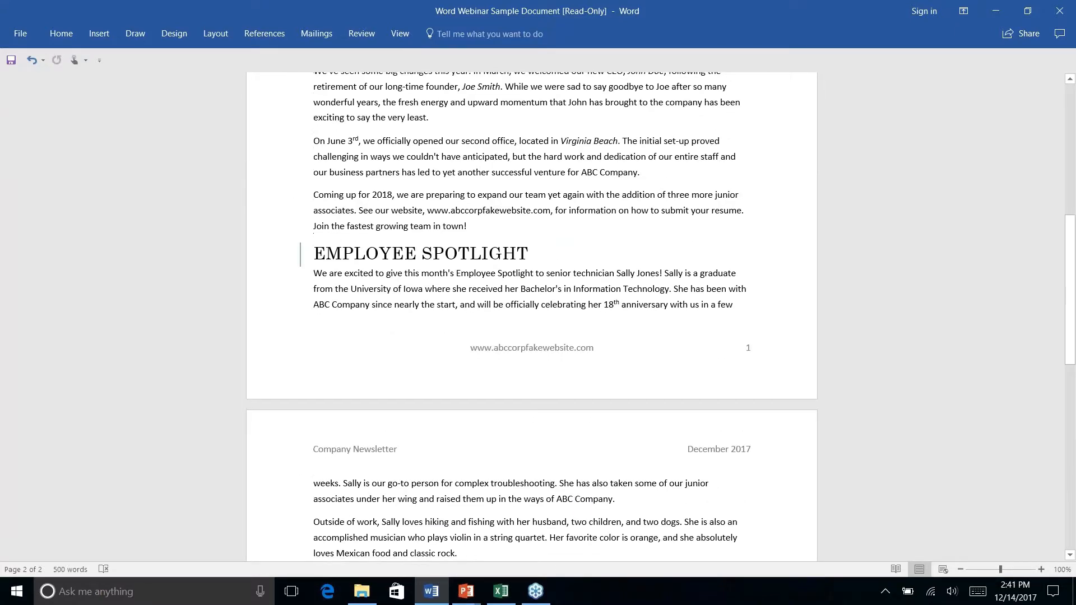
scroll(531, 314, down, 1)
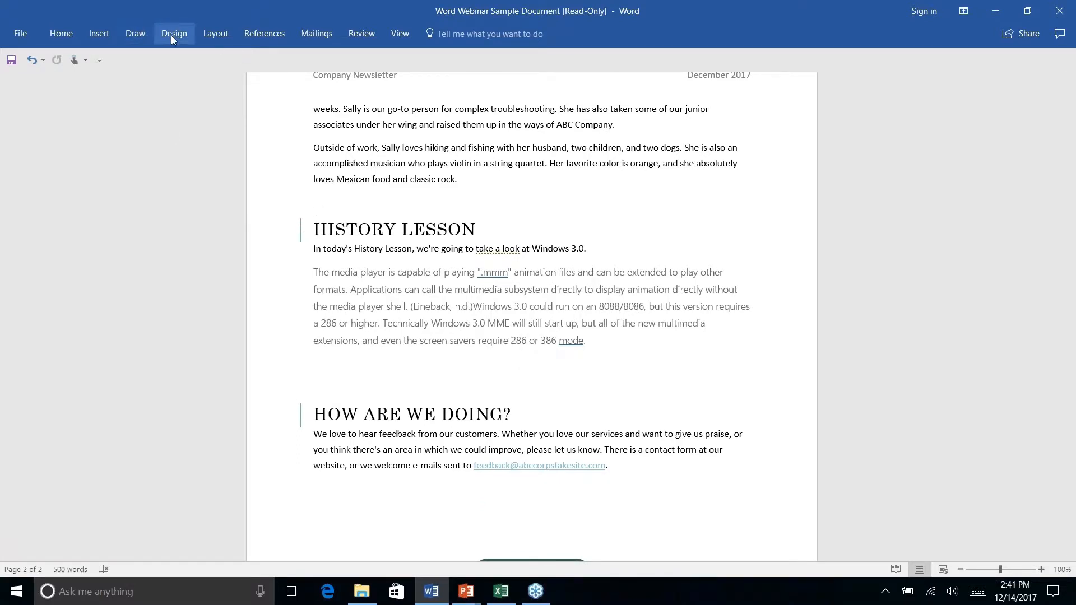
click(101, 34)
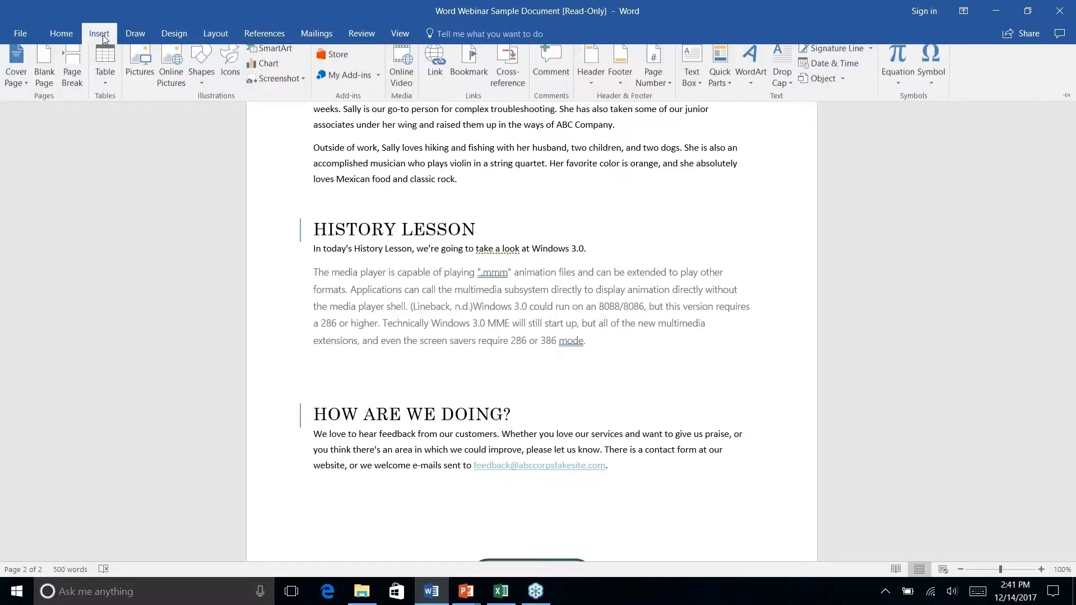
click(198, 88)
click(268, 118)
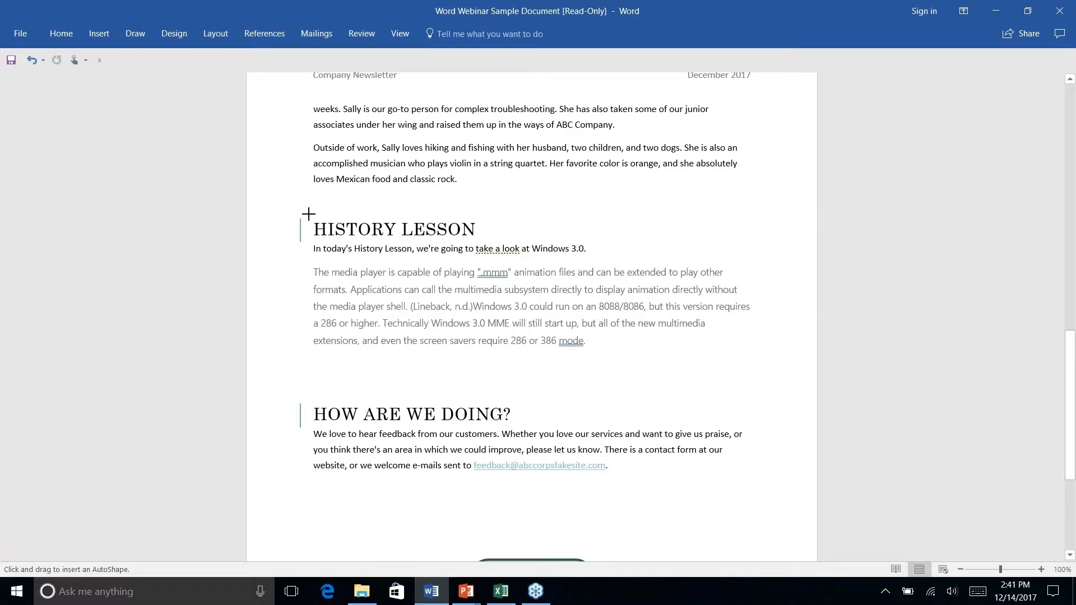
mouse_move(308, 214)
mouse_down()
mouse_move(549, 242)
mouse_move(519, 243)
mouse_up()
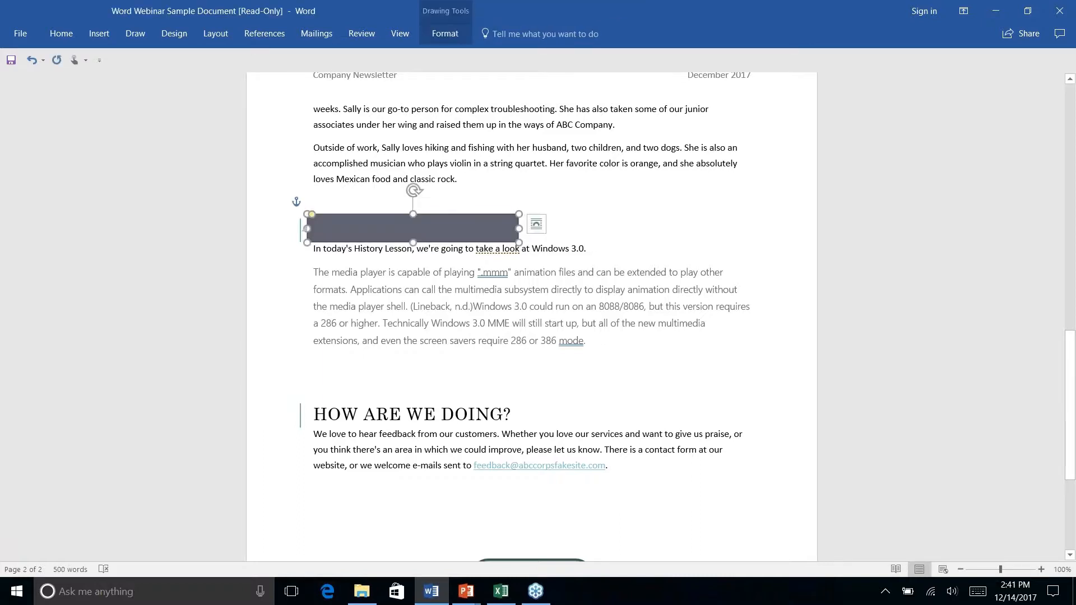
- Send the rounded rectangle behind the text of the History Lesson heading
click(445, 33)
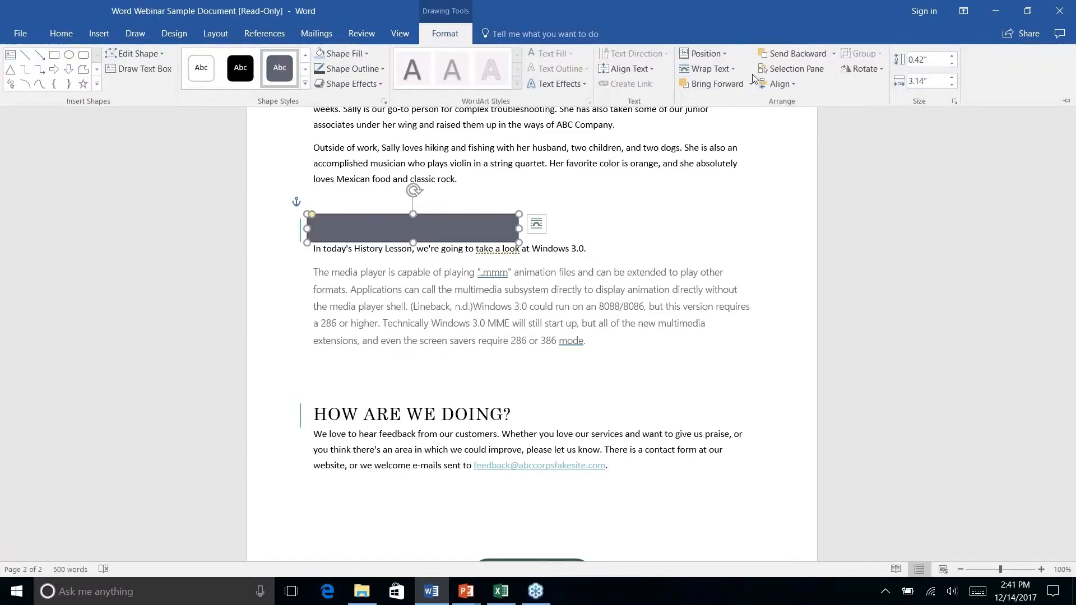
click(837, 54)
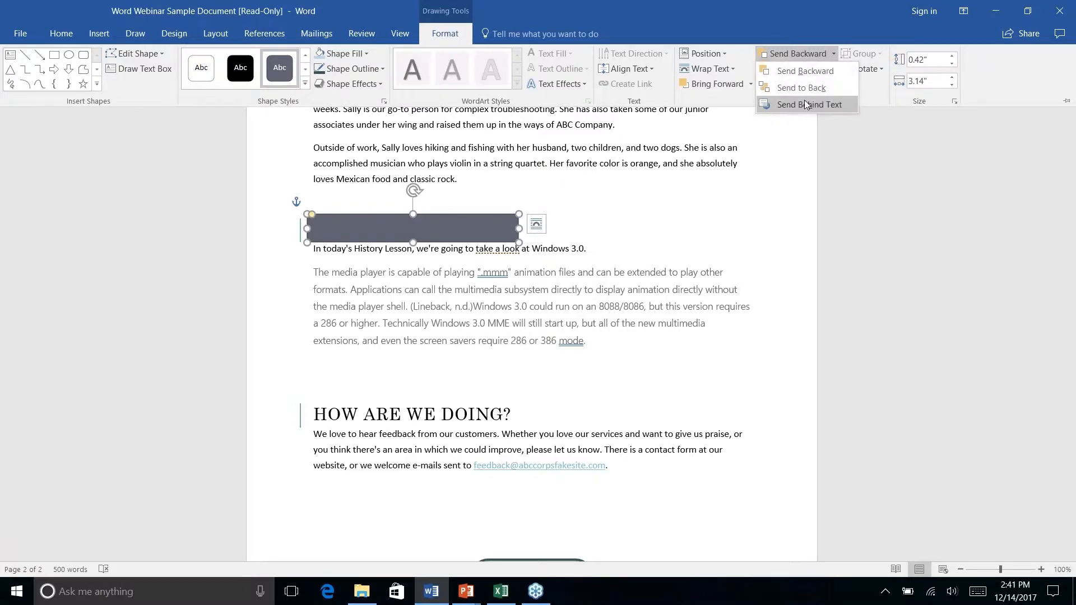
click(808, 107)
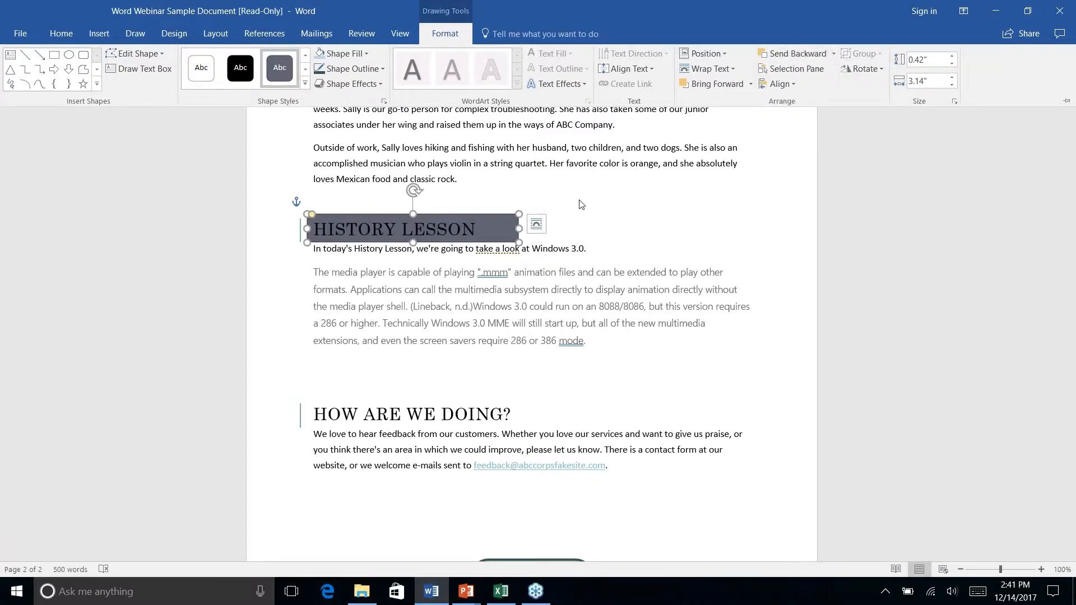
click(605, 223)
click(604, 223)
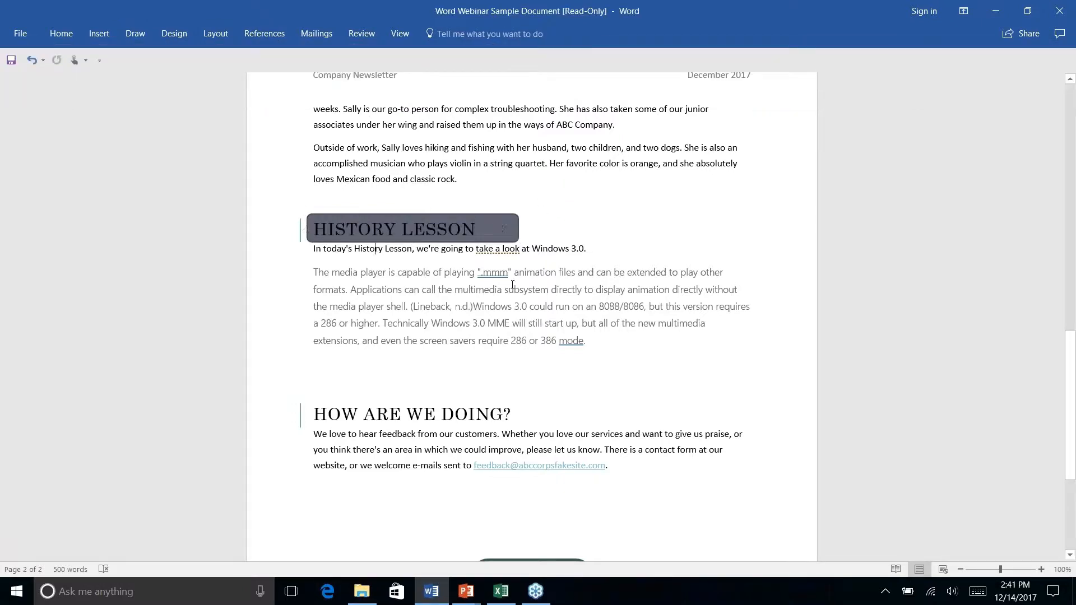
scroll(513, 285, down, 3)
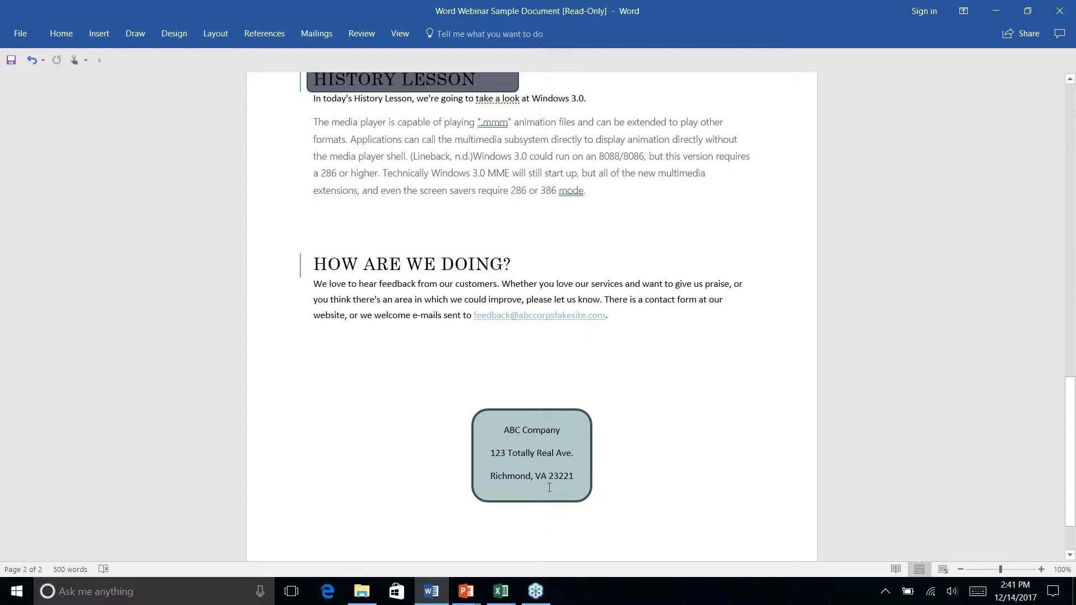
click(62, 35)
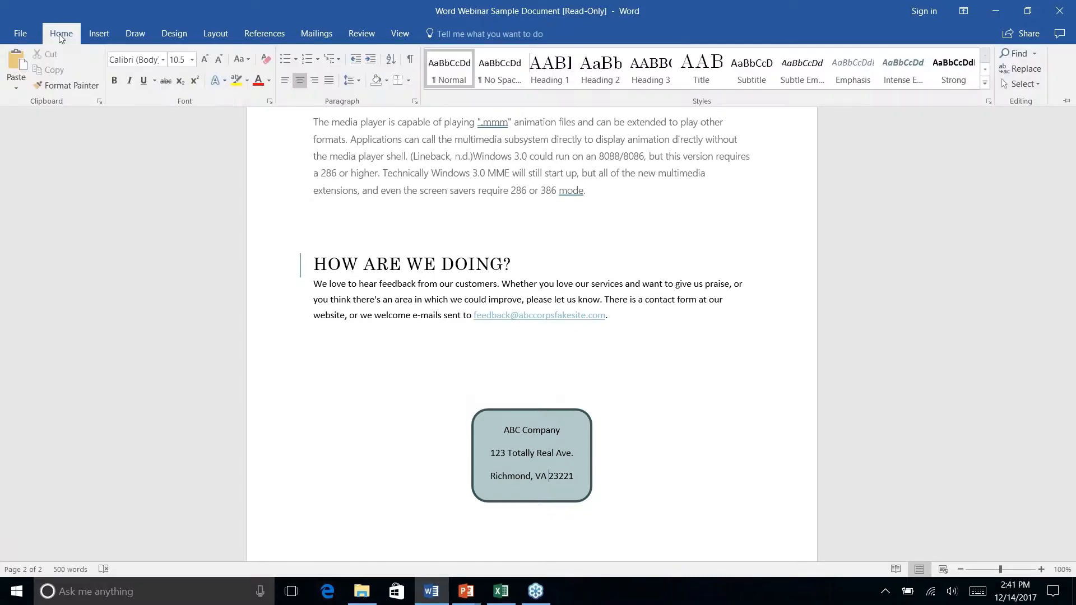
click(465, 461)
click(469, 423)
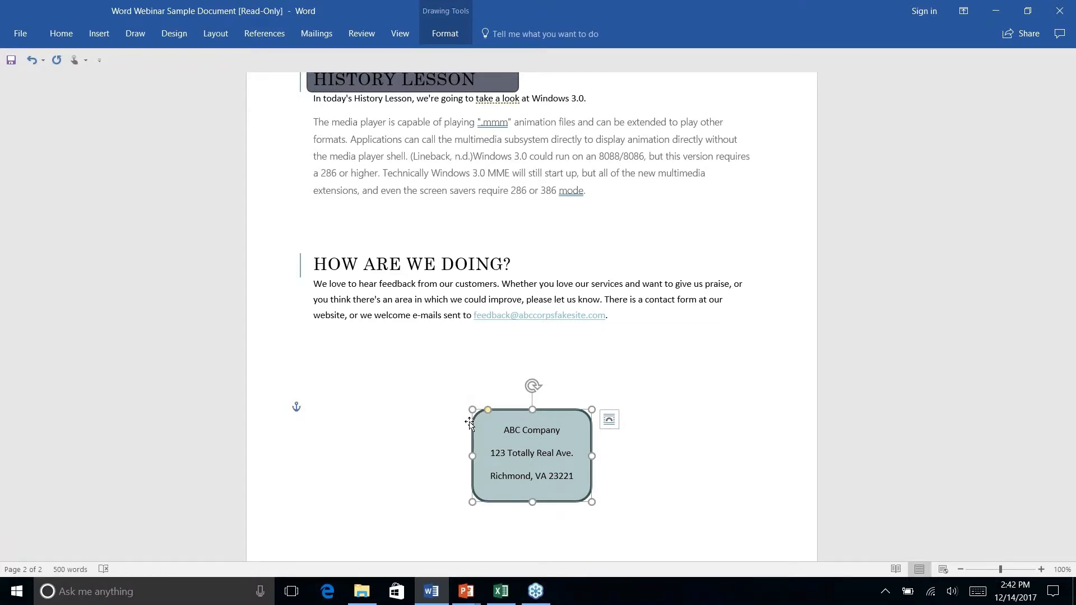
click(59, 39)
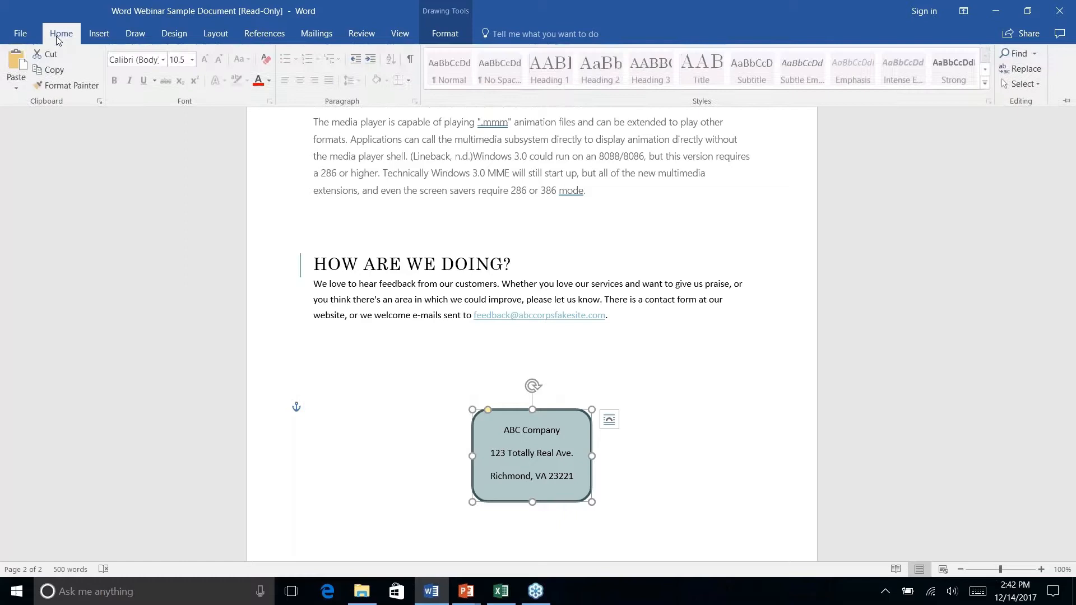
click(65, 85)
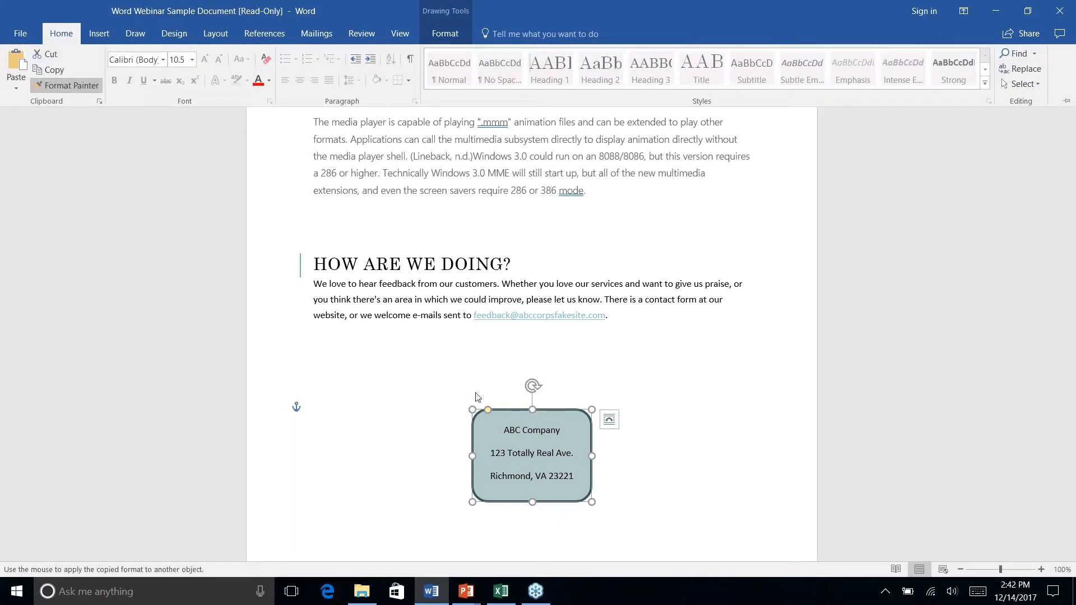
click(52, 90)
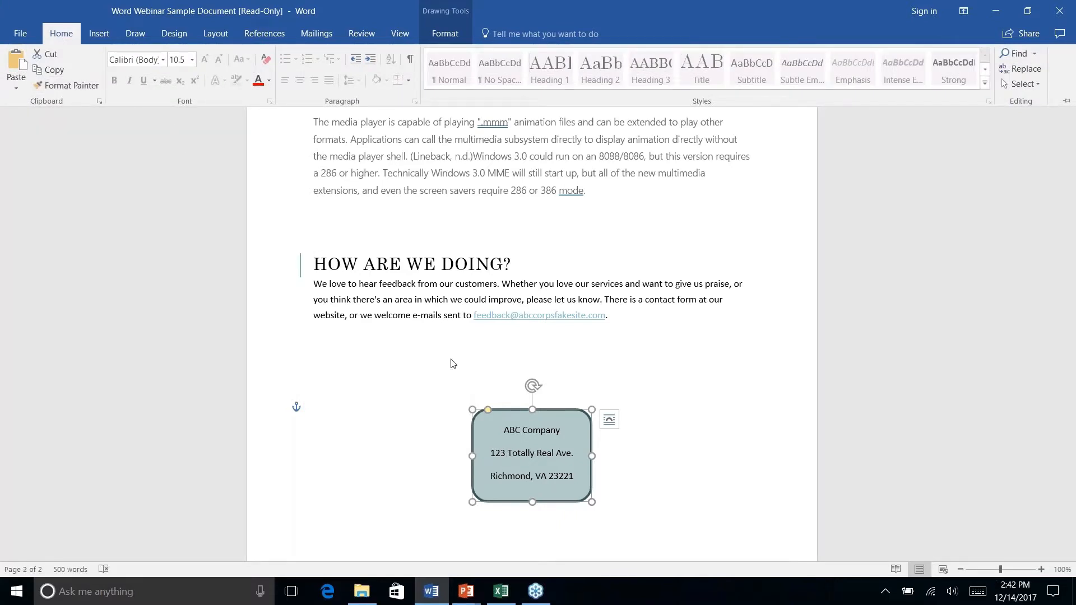
click(422, 368)
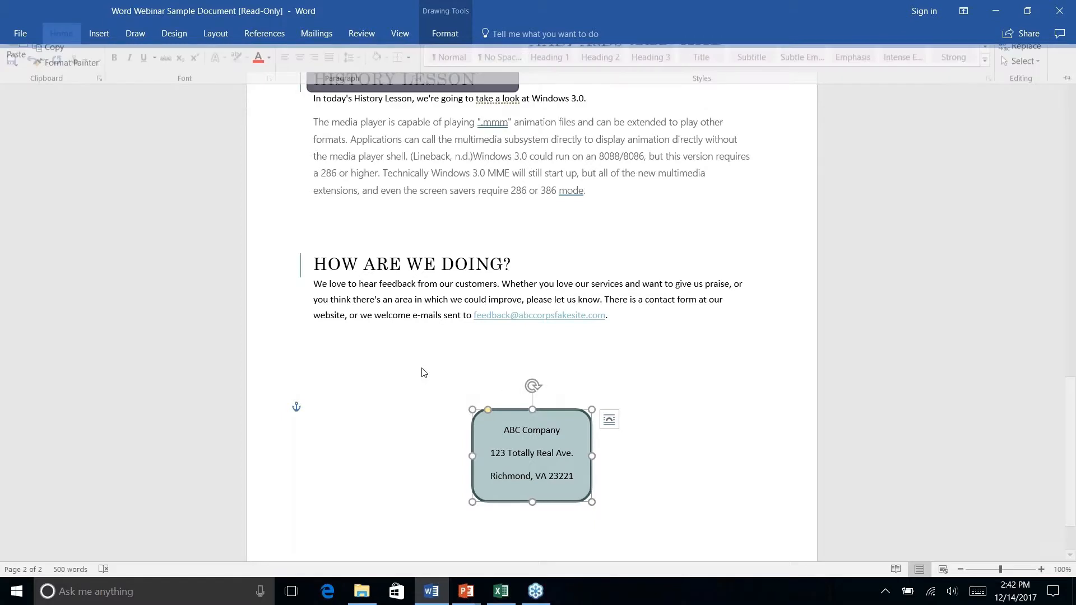
click(479, 461)
click(474, 454)
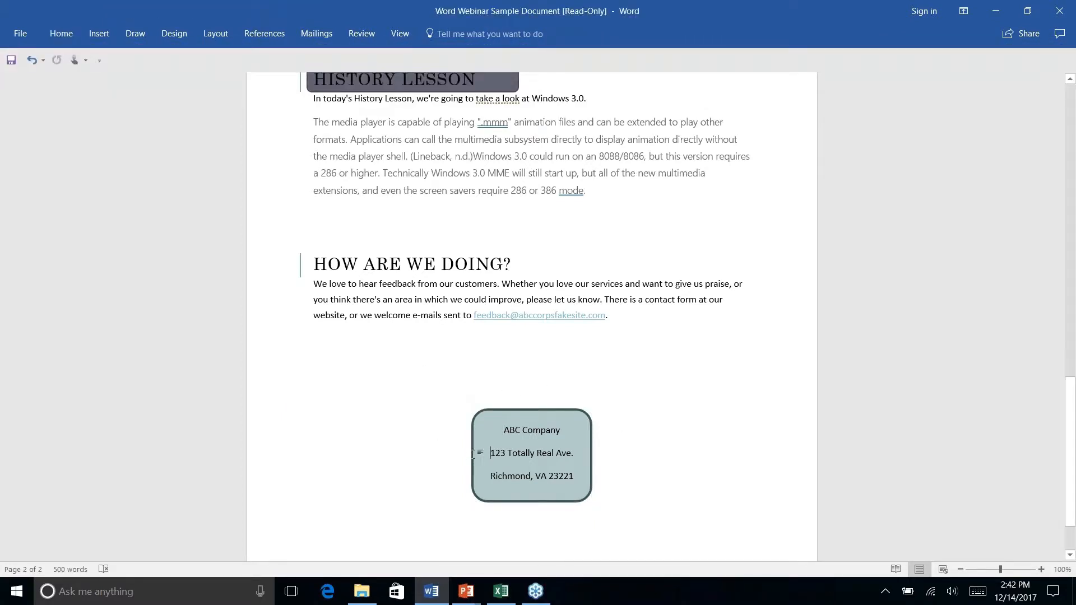
- Copy the formatting of the address block's rounded rectangle to the rectangle behind the History Lesson heading using Format Painter
click(472, 421)
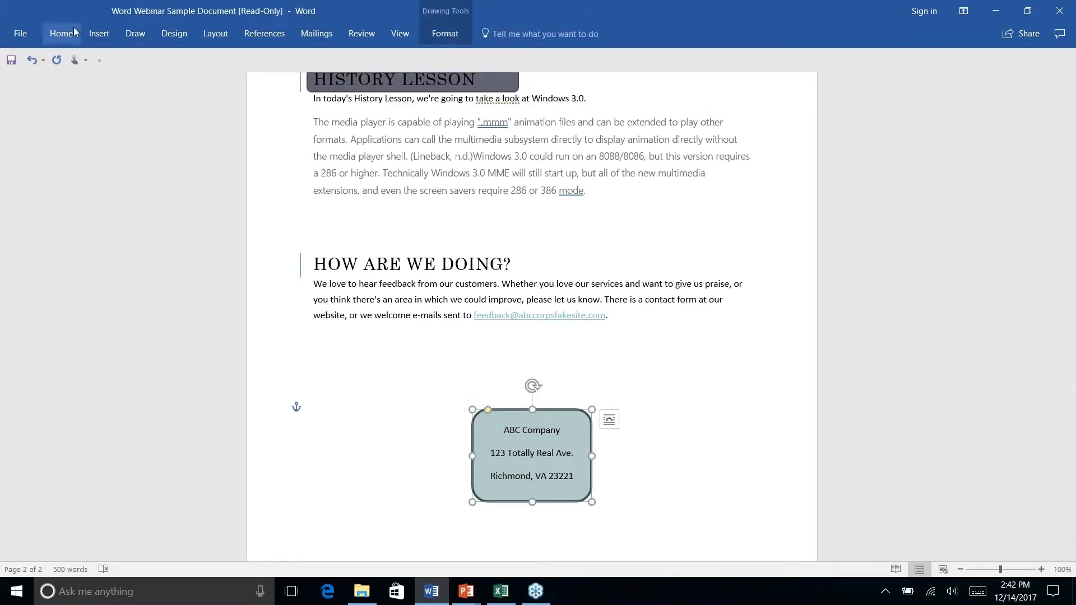
click(61, 34)
click(61, 85)
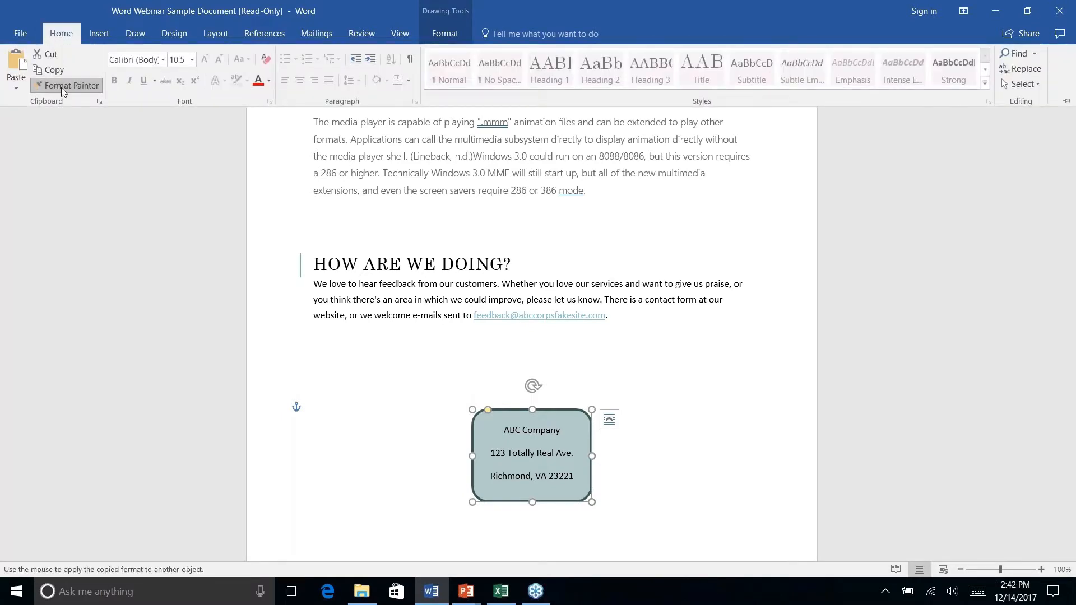
click(373, 248)
scroll(373, 249, down, 3)
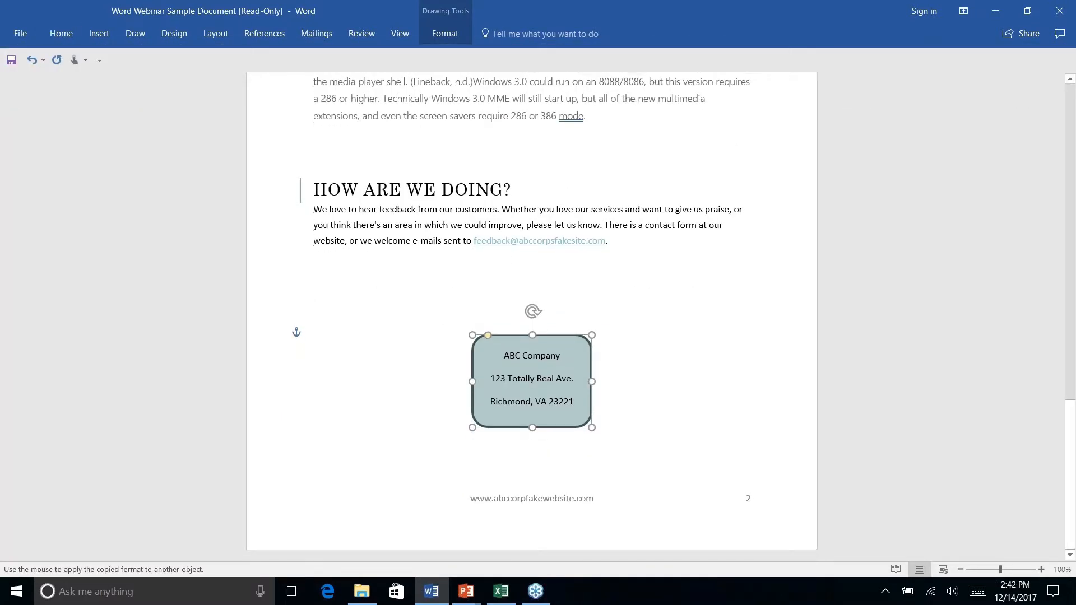
scroll(373, 249, up, 5)
scroll(390, 249, down, 1)
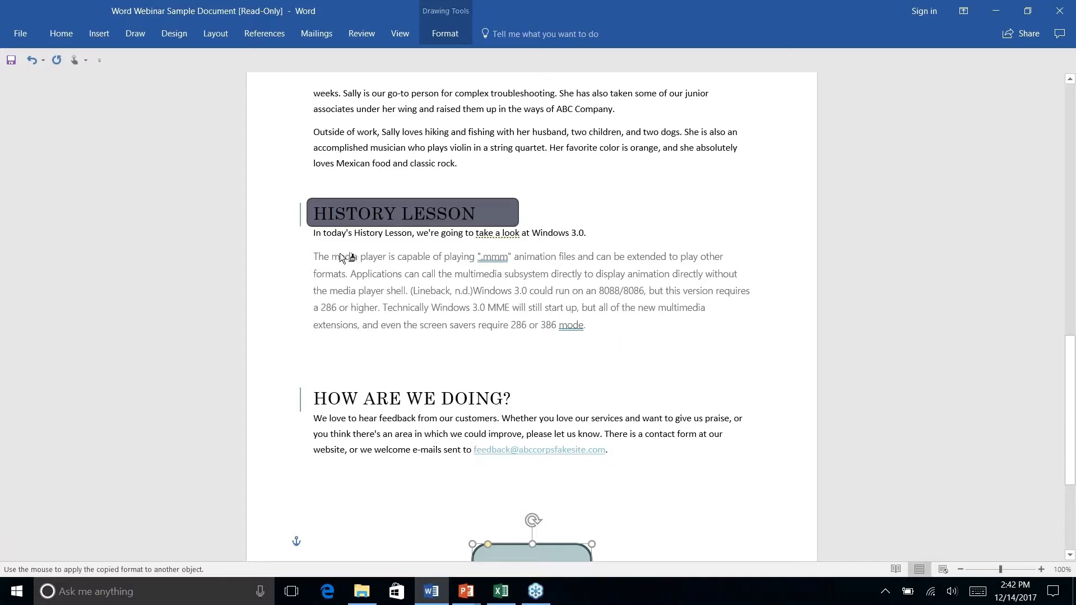
click(610, 325)
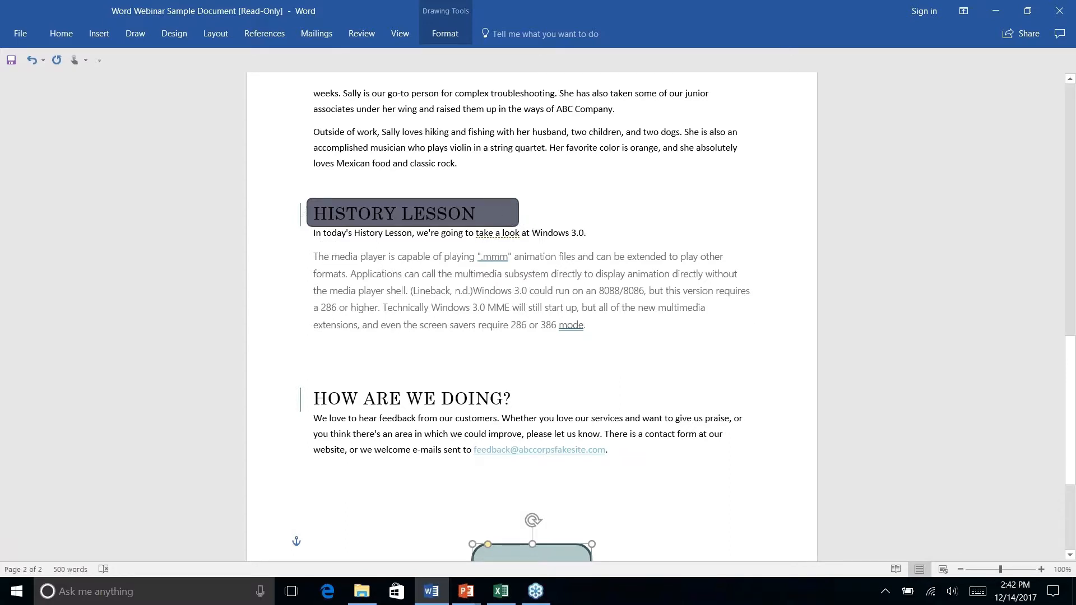
click(61, 34)
click(66, 86)
click(489, 207)
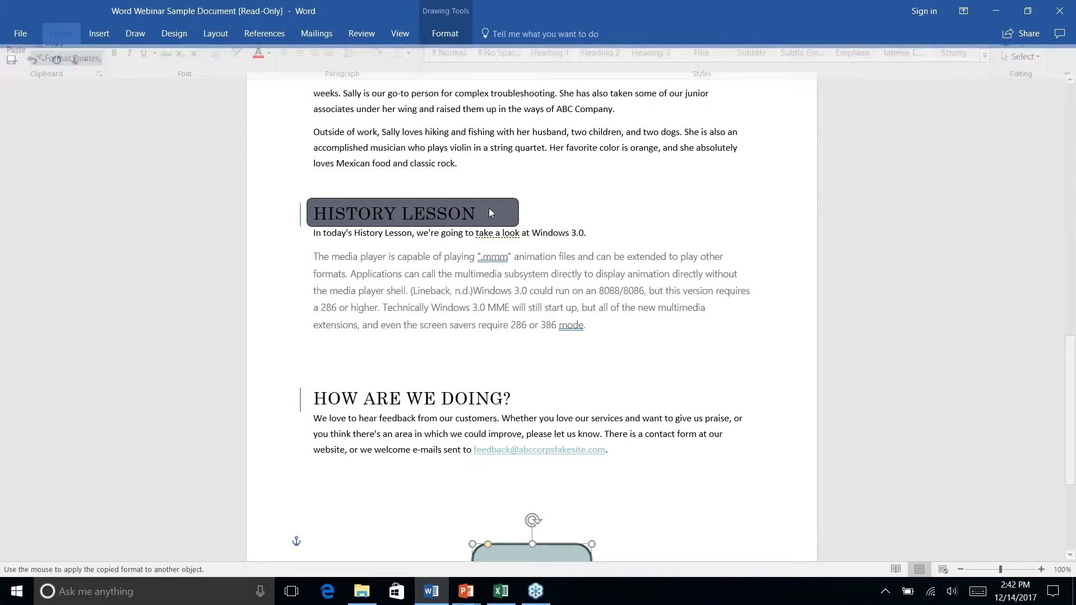
click(511, 210)
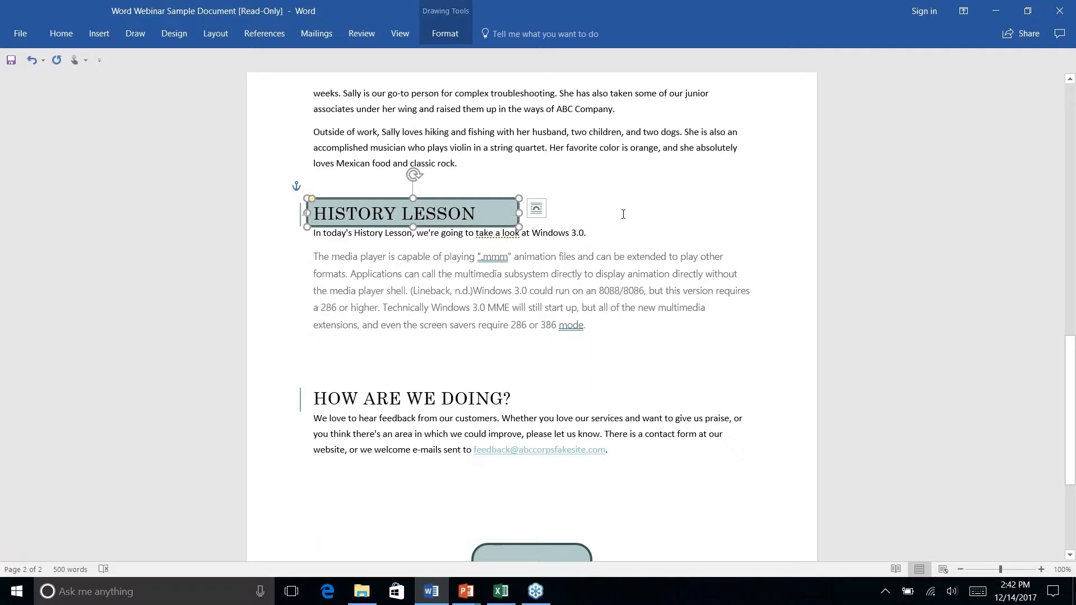
key(Escape)
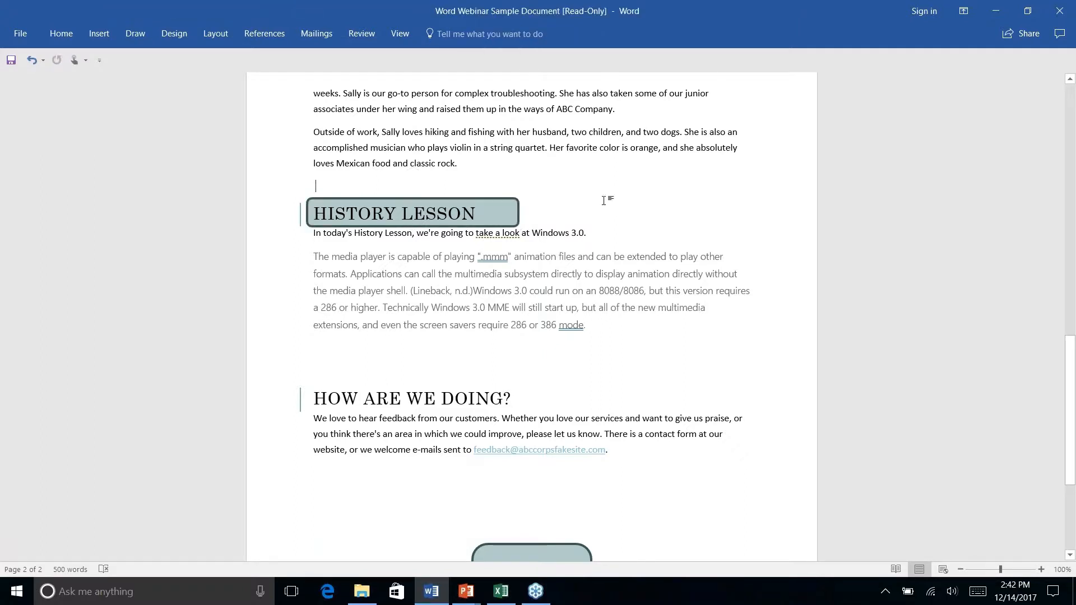
right_click(603, 201)
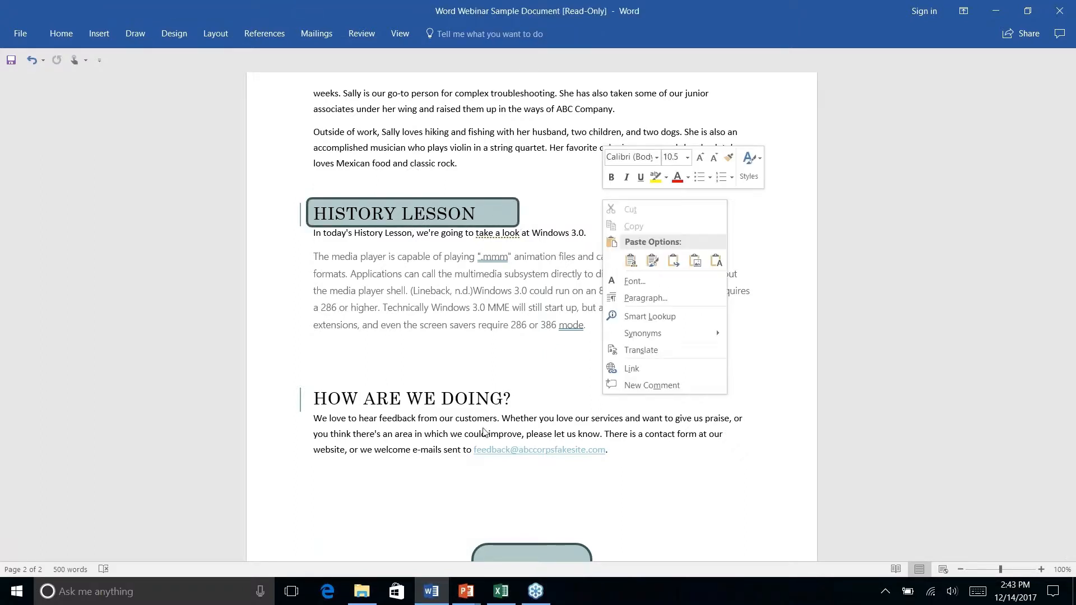
key(Escape)
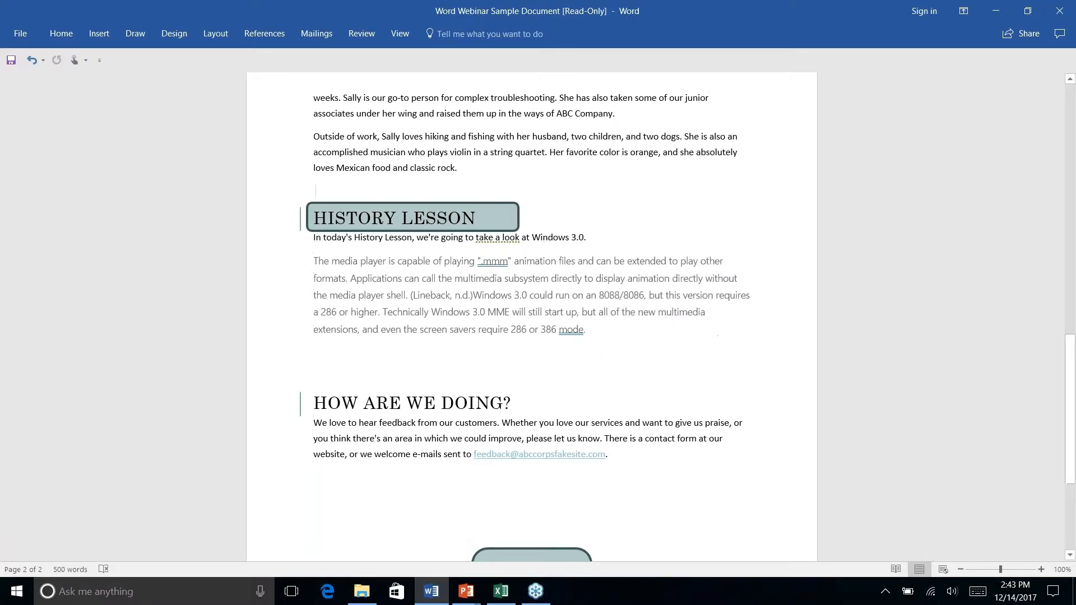
scroll(531, 317, up, 2)
scroll(531, 317, down, 6)
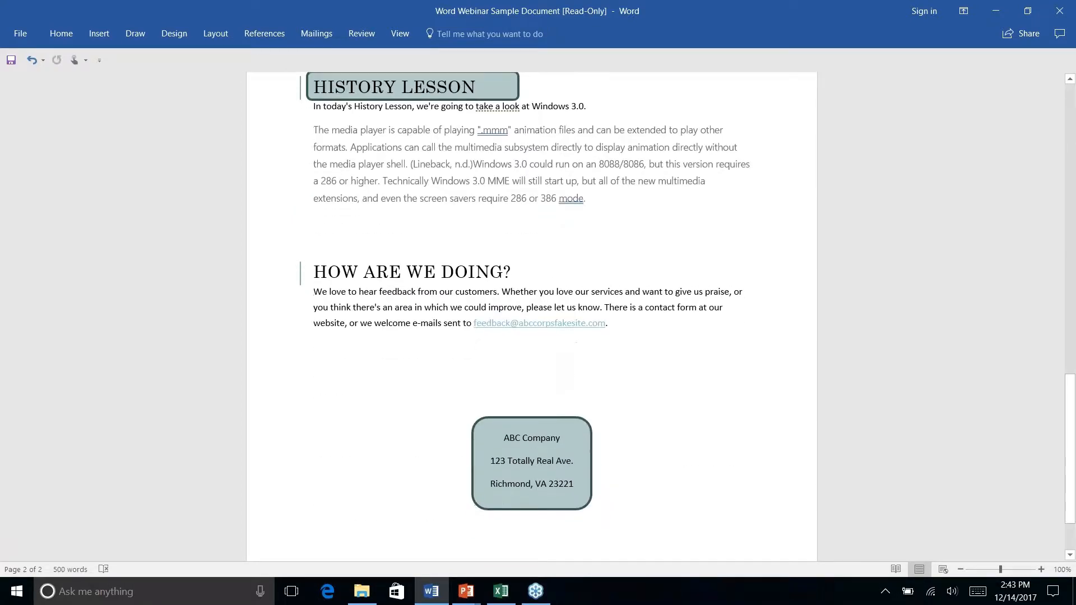
scroll(531, 317, up, 3)
scroll(531, 317, down, 5)
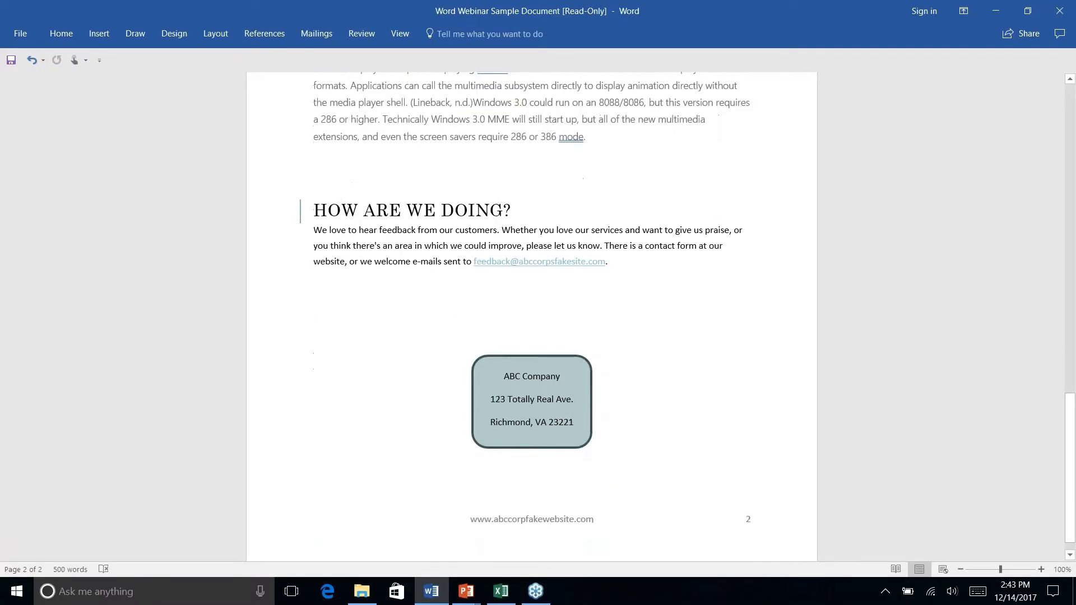
scroll(567, 415, up, 9)
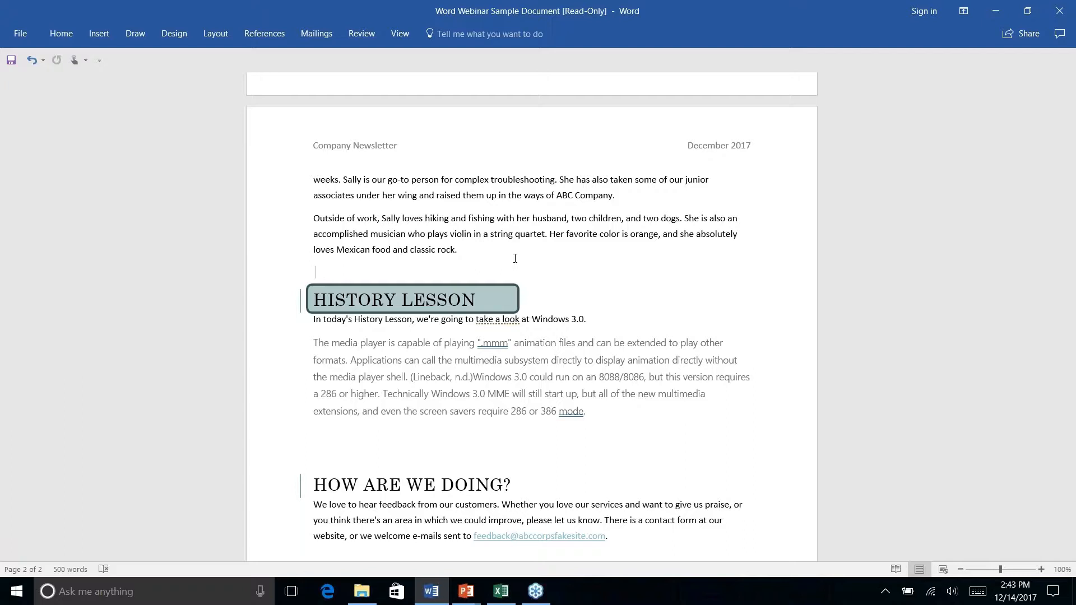
- Switch to the PowerPoint slide show, advance to the Find & Replace 2.0 slide, and return to the Word document
key(alt+Tab)
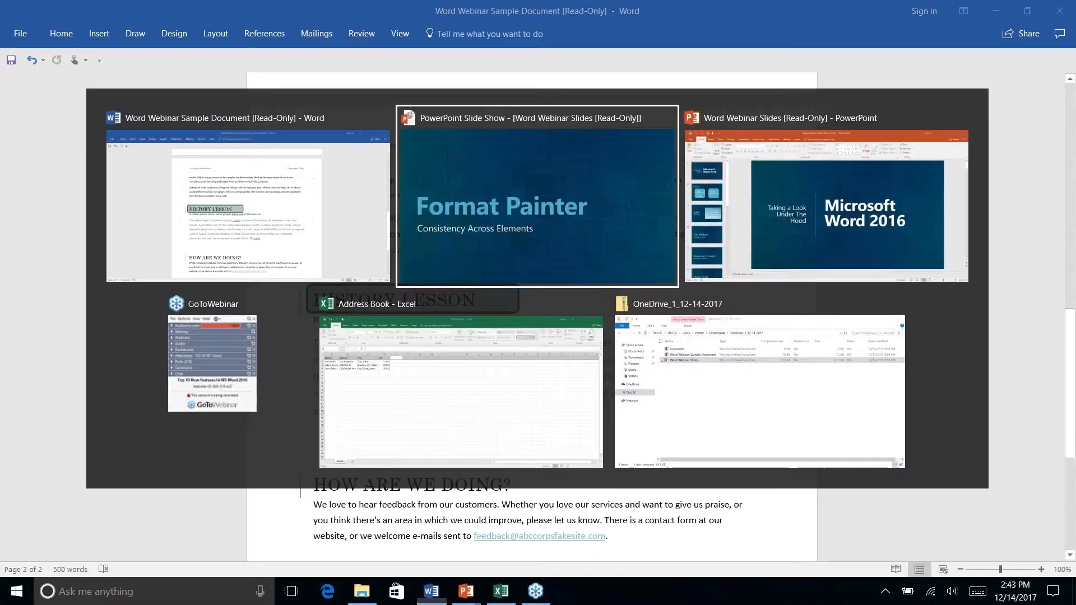
key(Right)
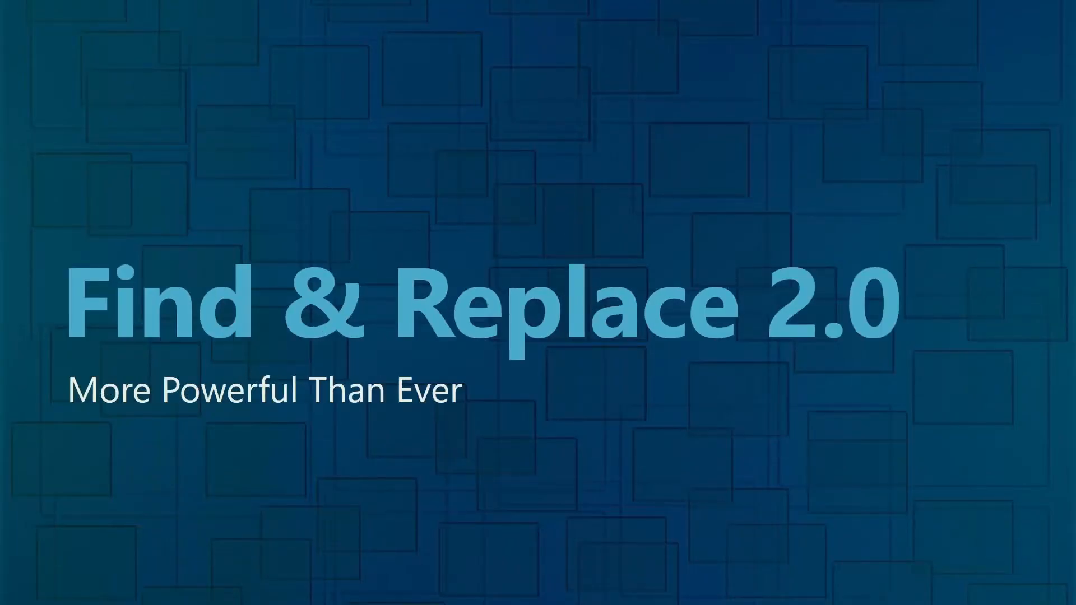
key(alt+Tab)
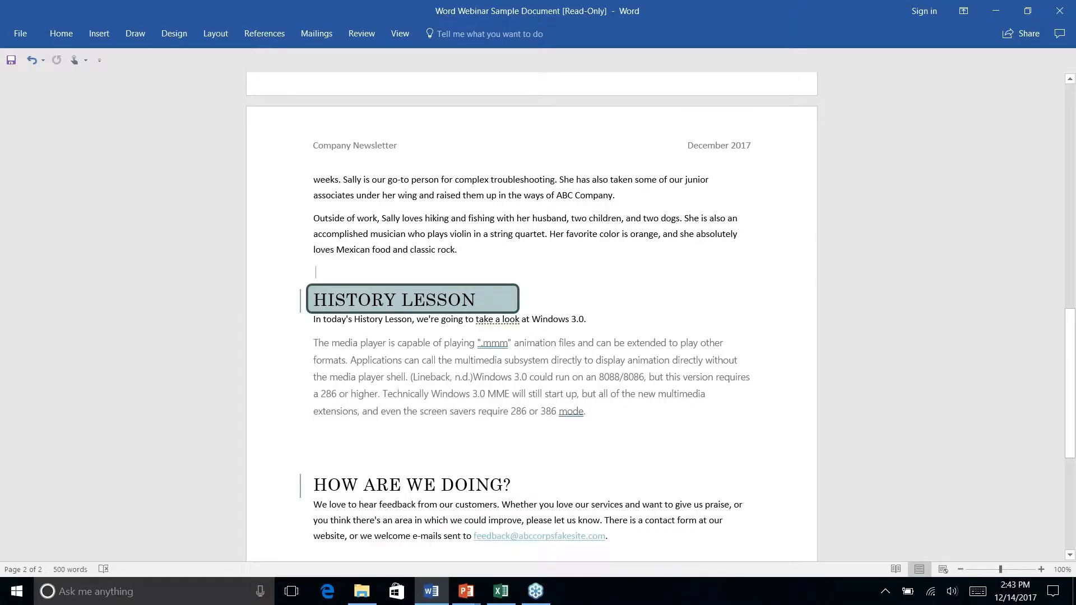
- Place the cursor at the start of the Introduction paragraph and open Find and Replace ready for a replacement
scroll(663, 260, down, 5)
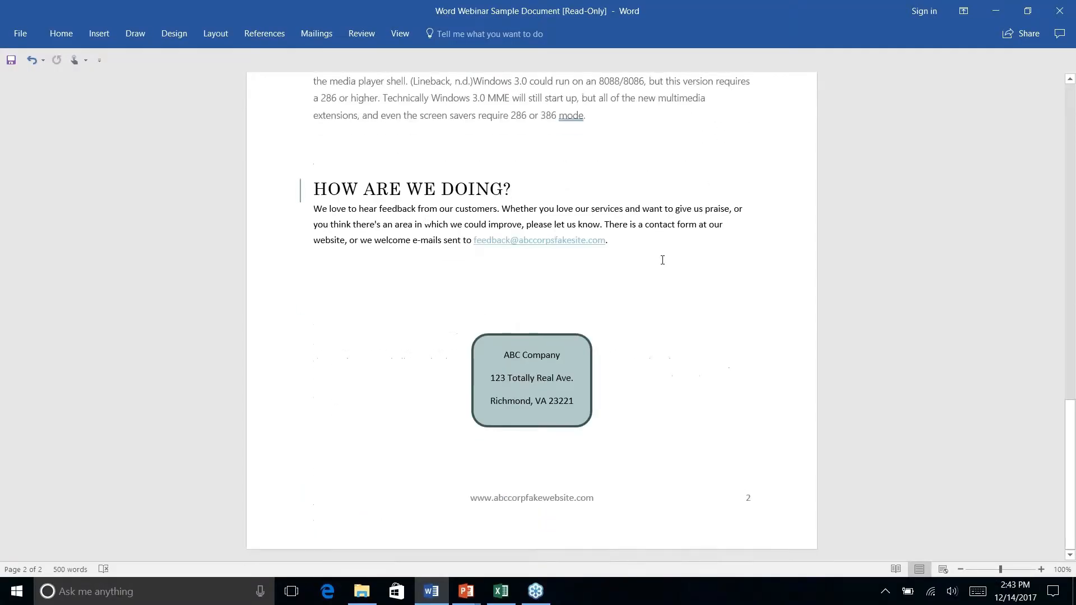
scroll(662, 260, up, 10)
scroll(662, 260, down, 2)
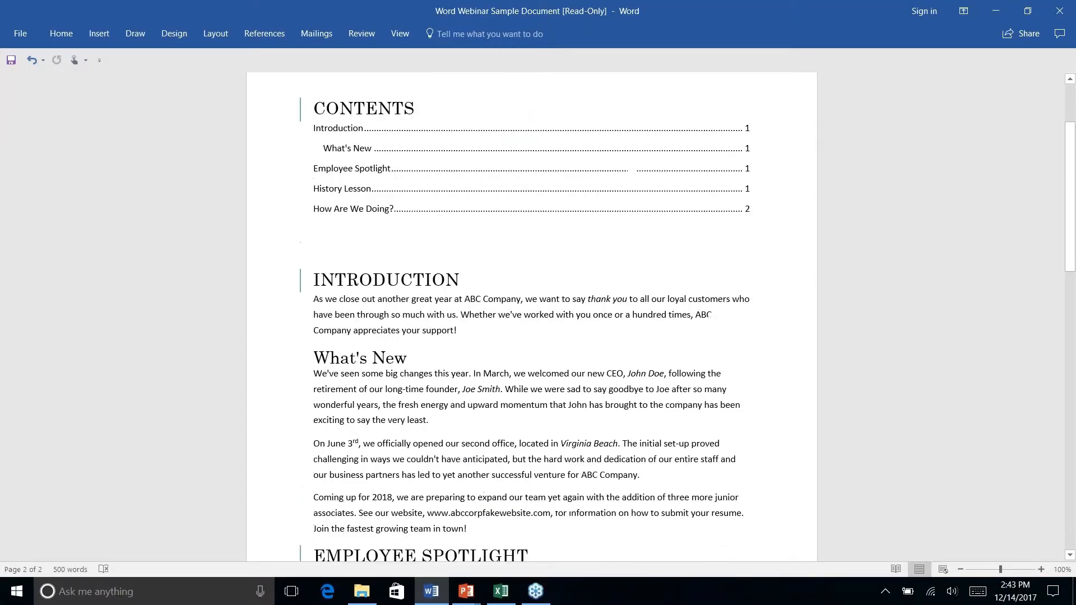
scroll(576, 237, down, 3)
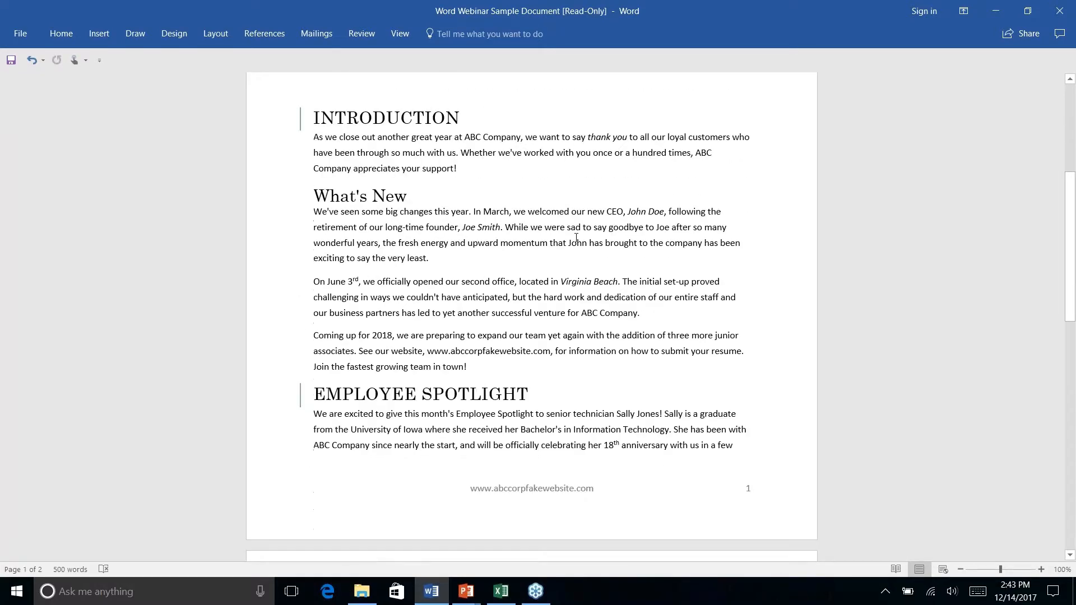
click(312, 137)
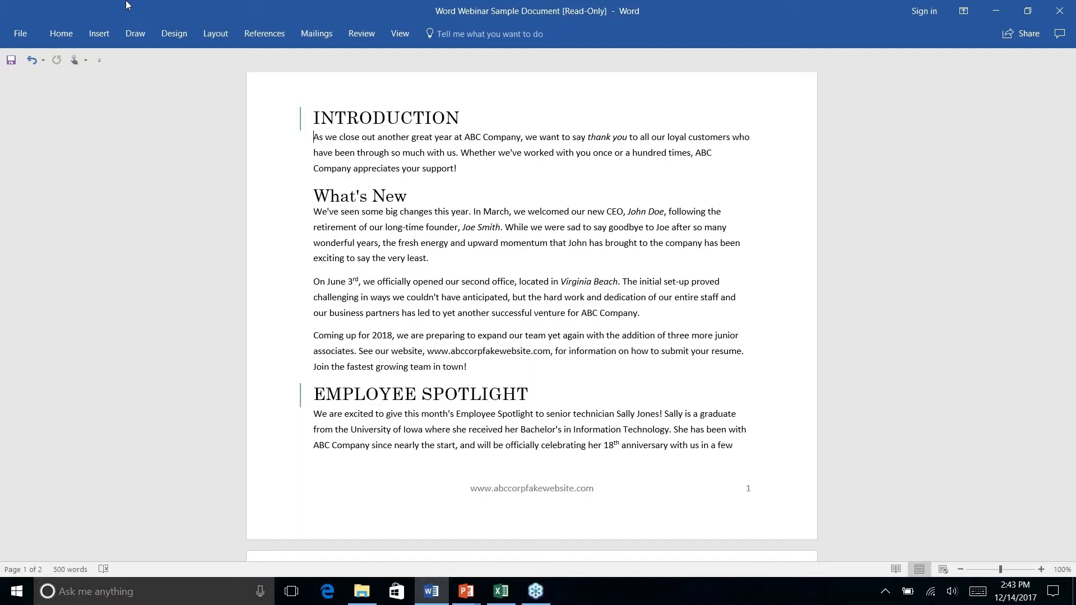
click(63, 40)
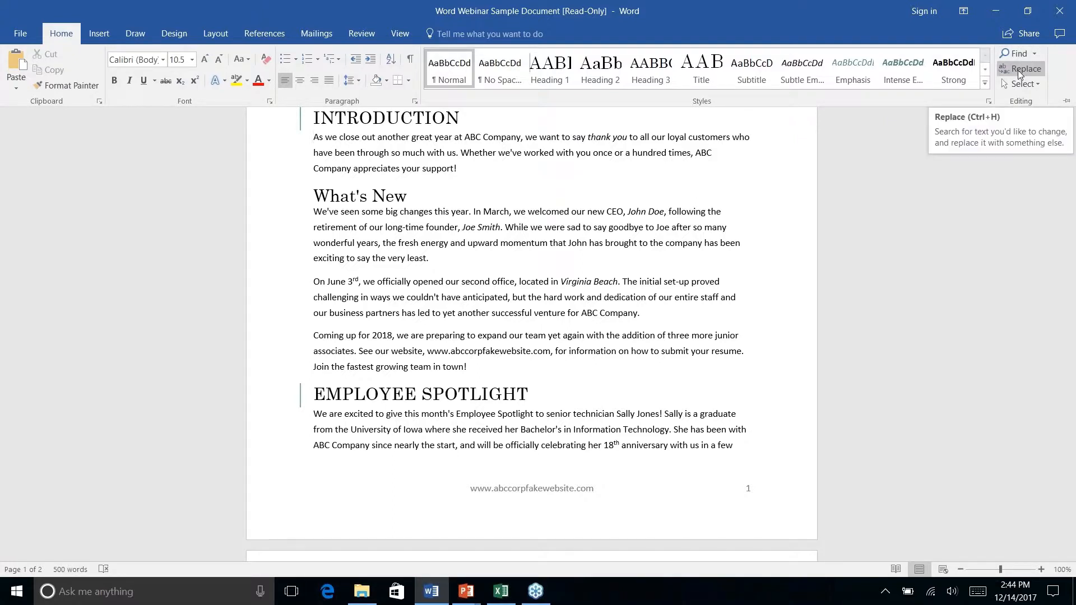
right_click(1019, 74)
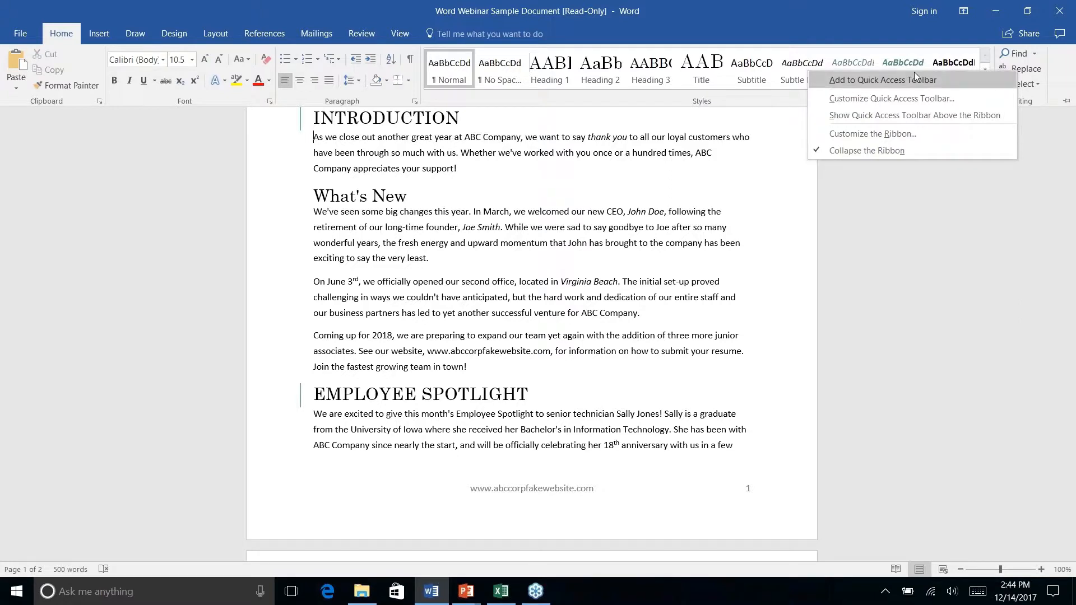
click(1024, 69)
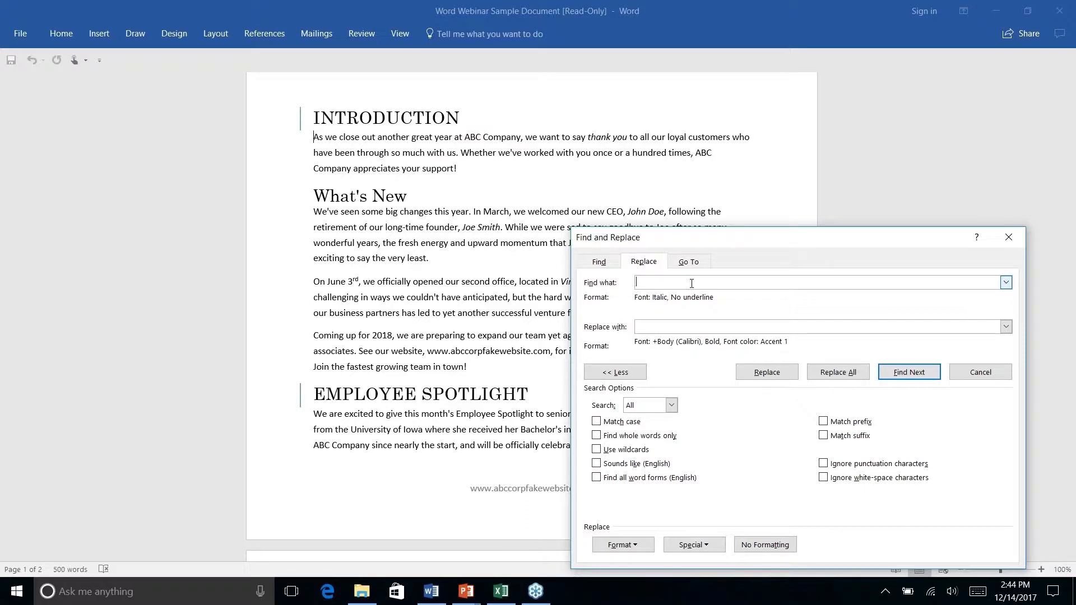
click(597, 263)
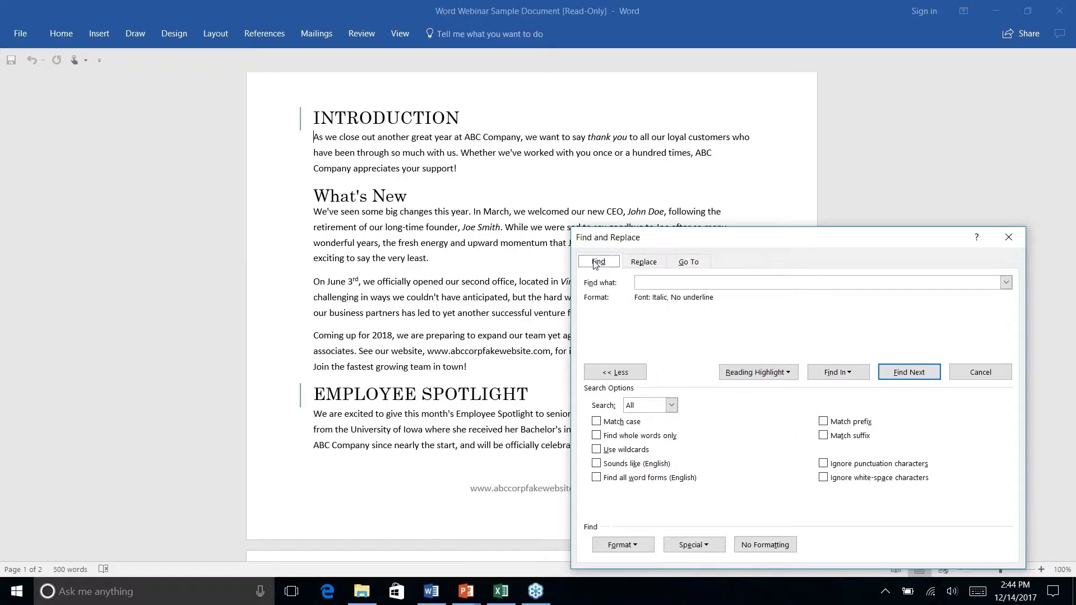
click(643, 264)
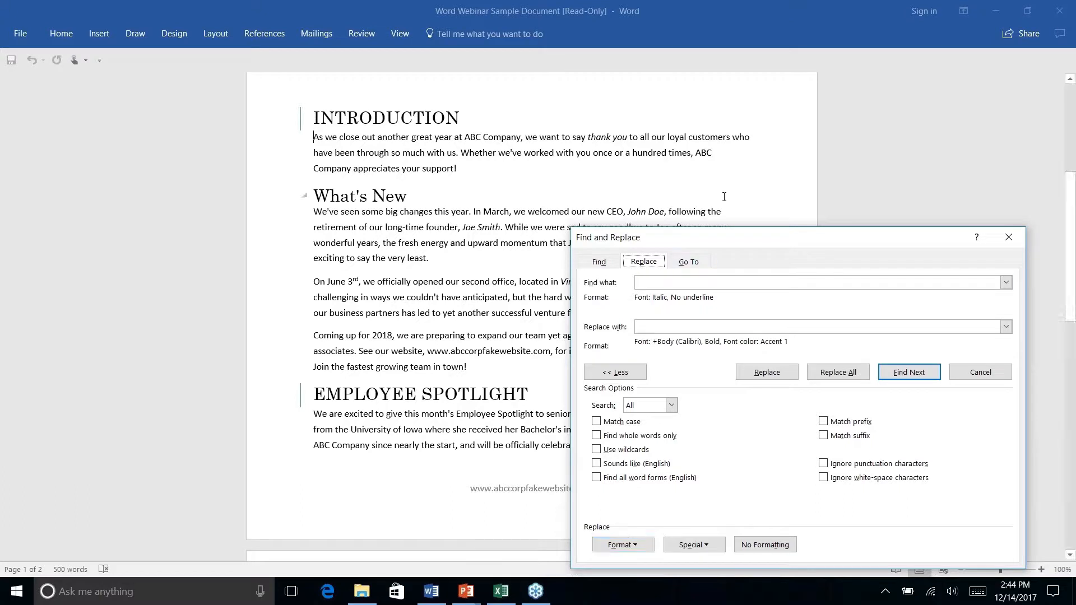
- Set the search criterion to italic font with no underline, leaving the search text empty
click(659, 283)
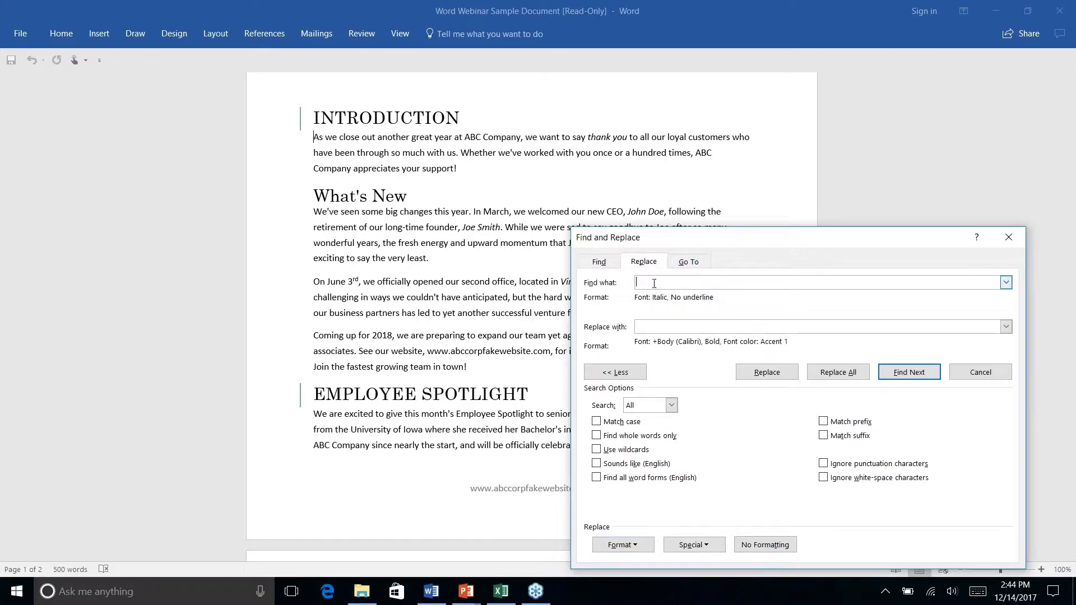
click(640, 546)
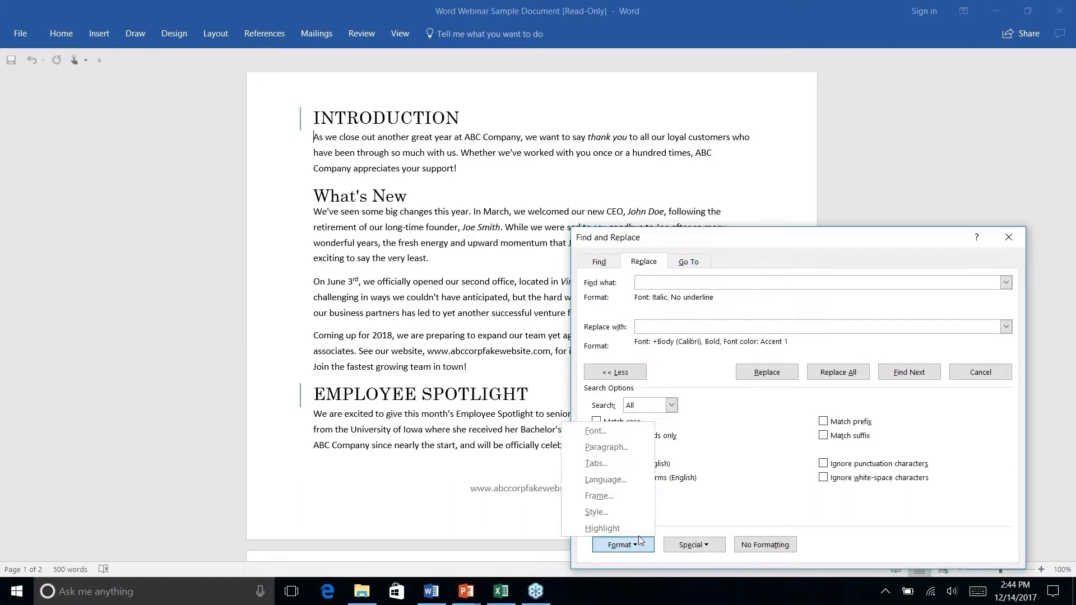
click(595, 431)
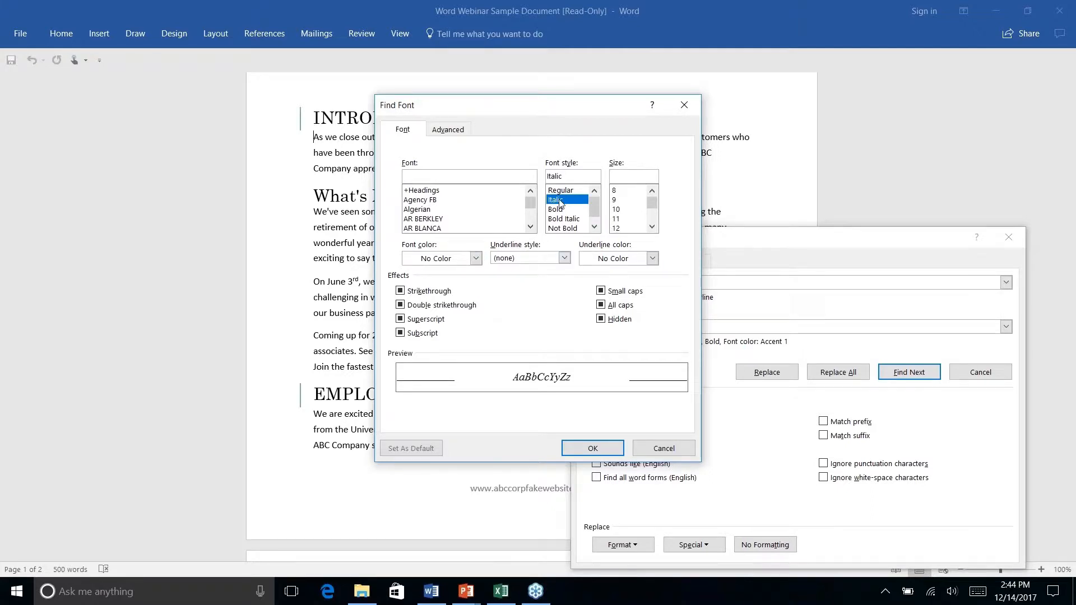
click(598, 447)
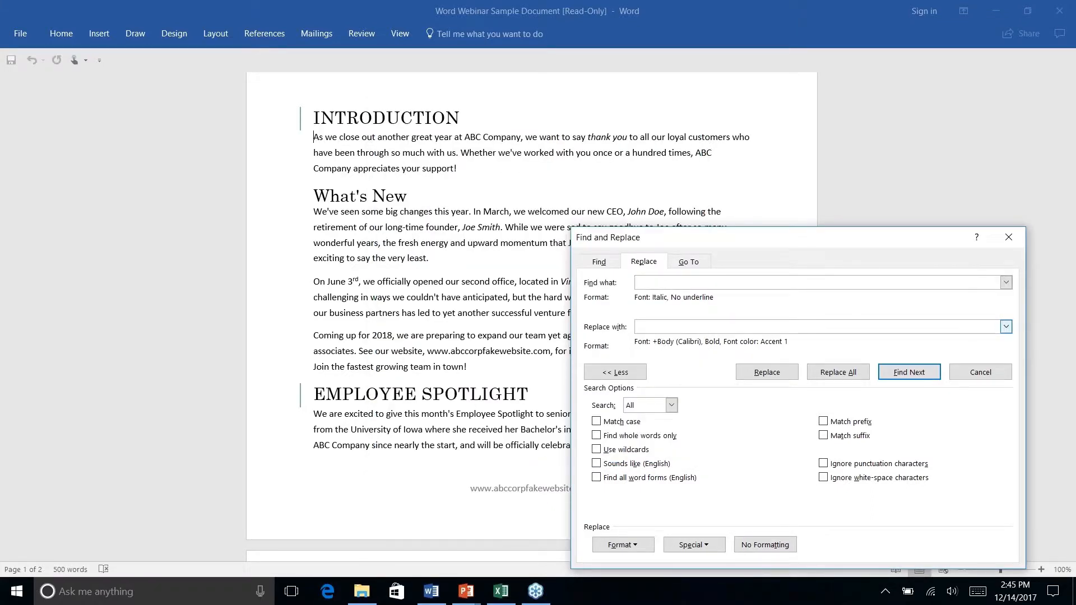
- Set the replacement formatting to bold with a darker teal Accent 2 font color
click(622, 546)
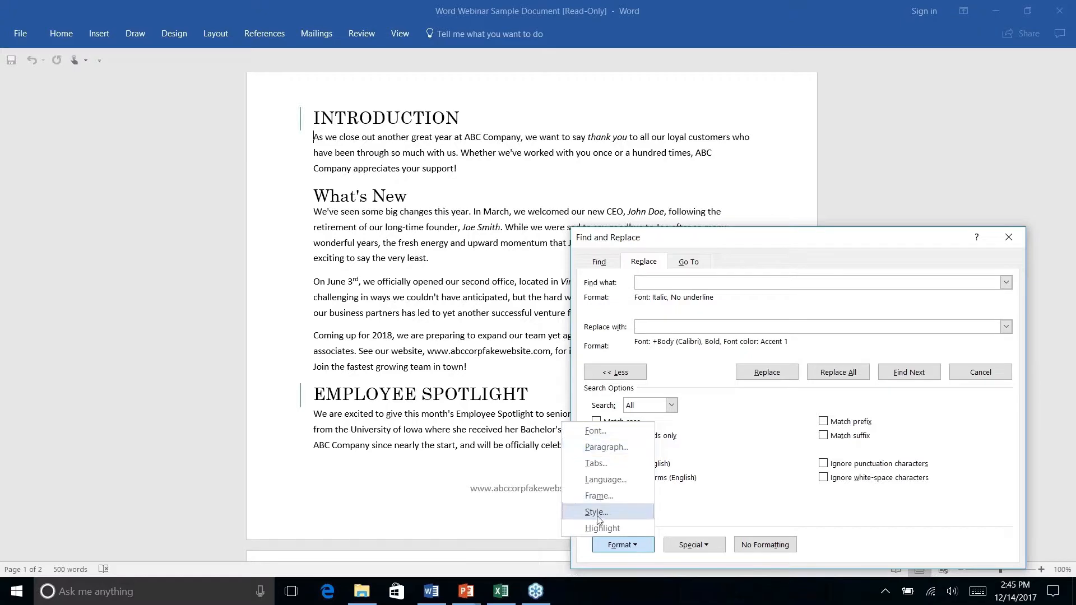
click(595, 432)
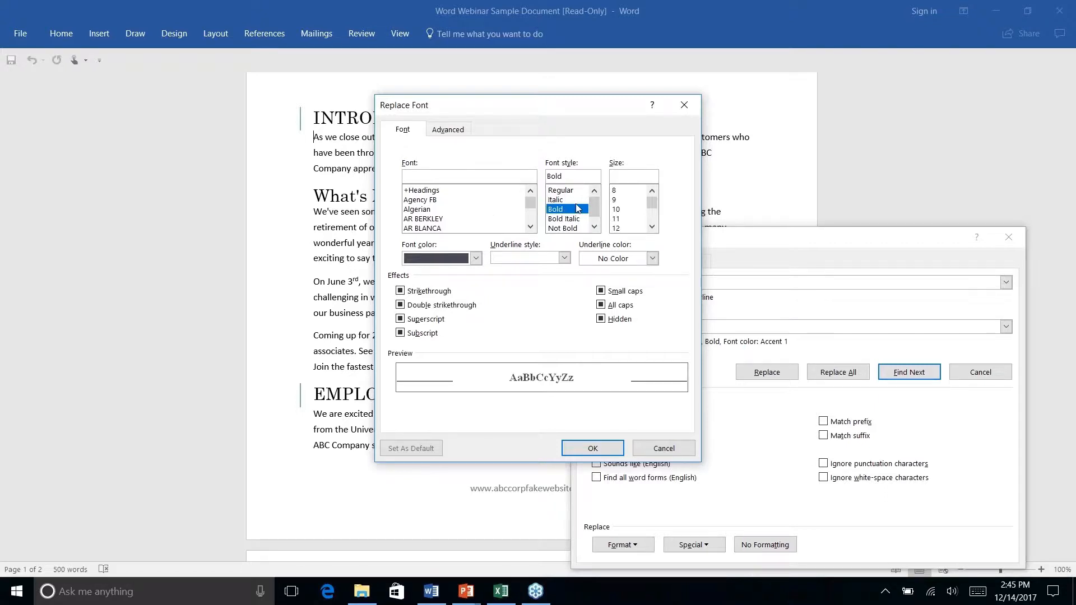
click(476, 259)
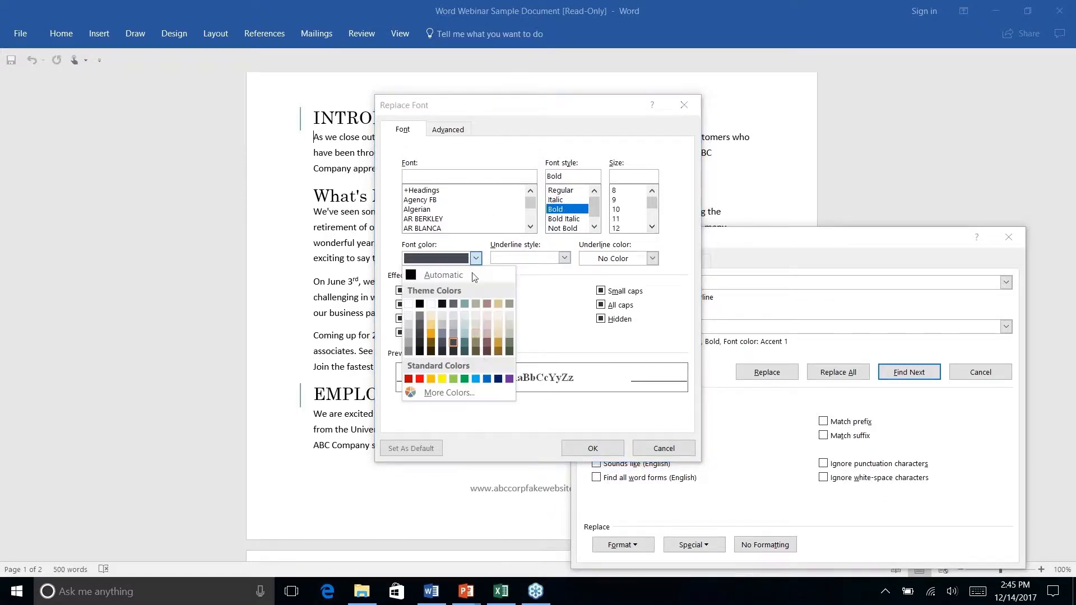
click(464, 343)
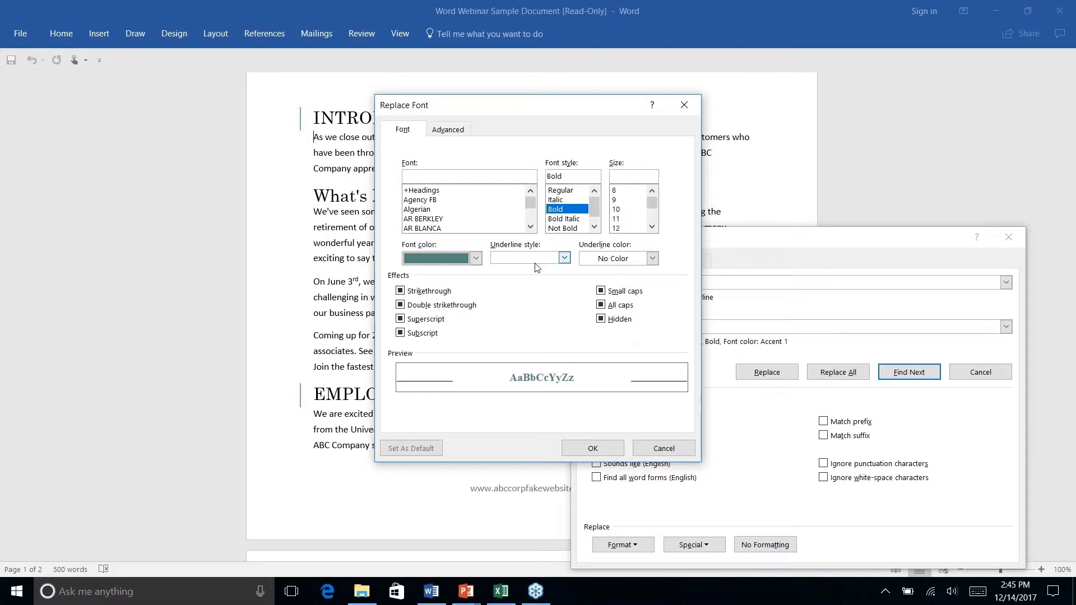
click(591, 448)
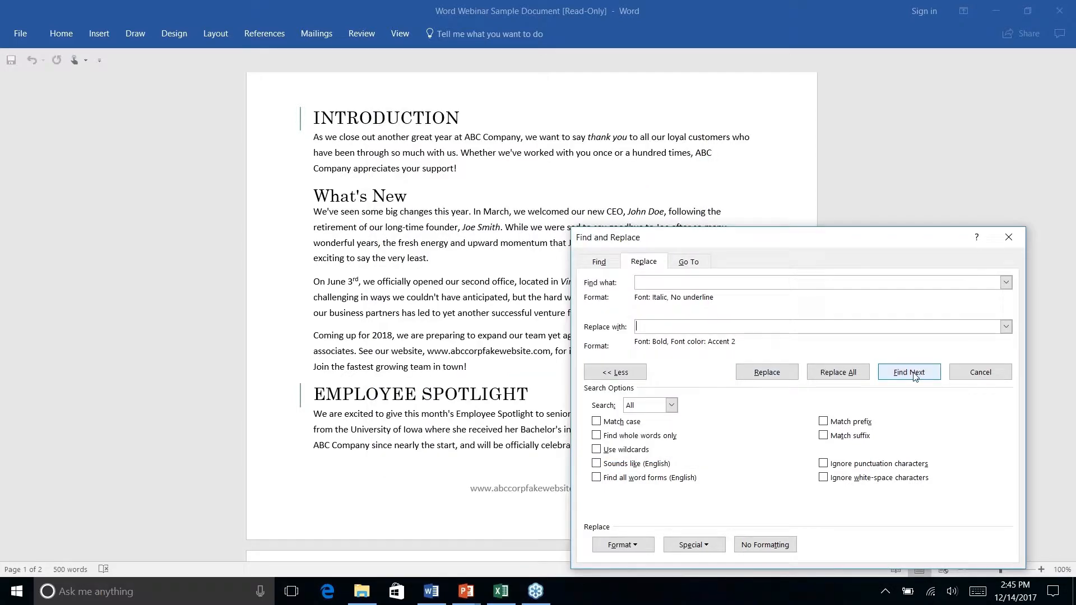
- Find and replace the formatting of "thank you", replace it for all remaining italic text, and close Find and Replace
click(909, 372)
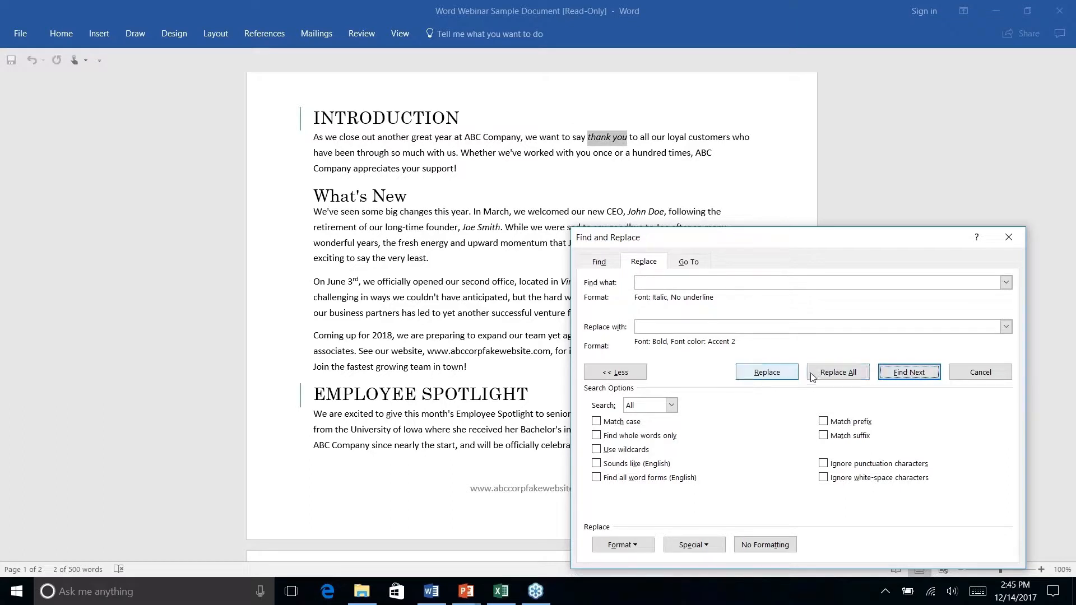
click(767, 374)
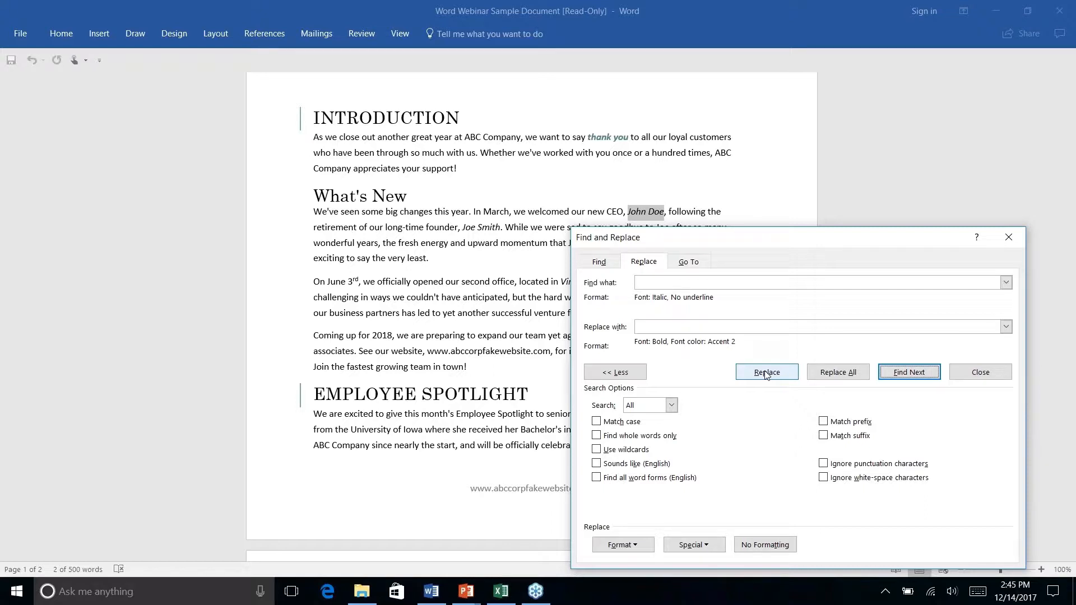
click(838, 375)
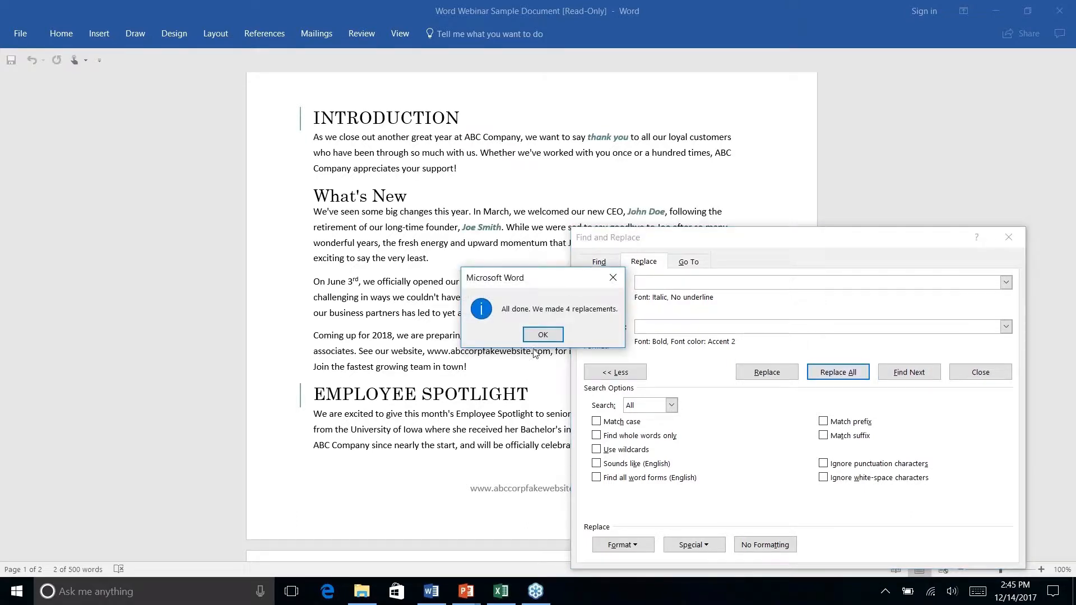
click(542, 335)
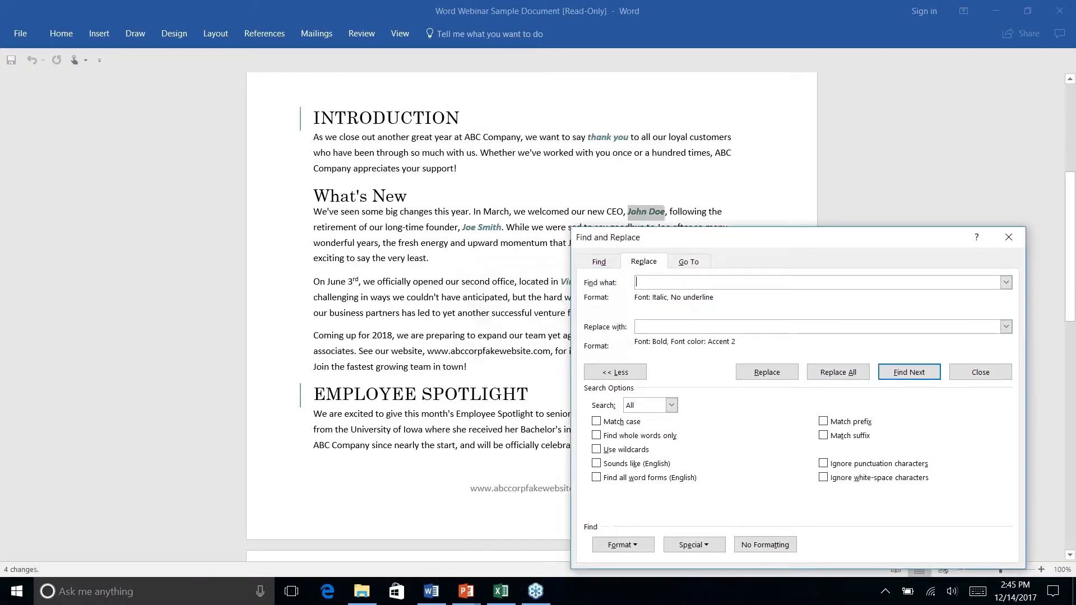
click(1009, 237)
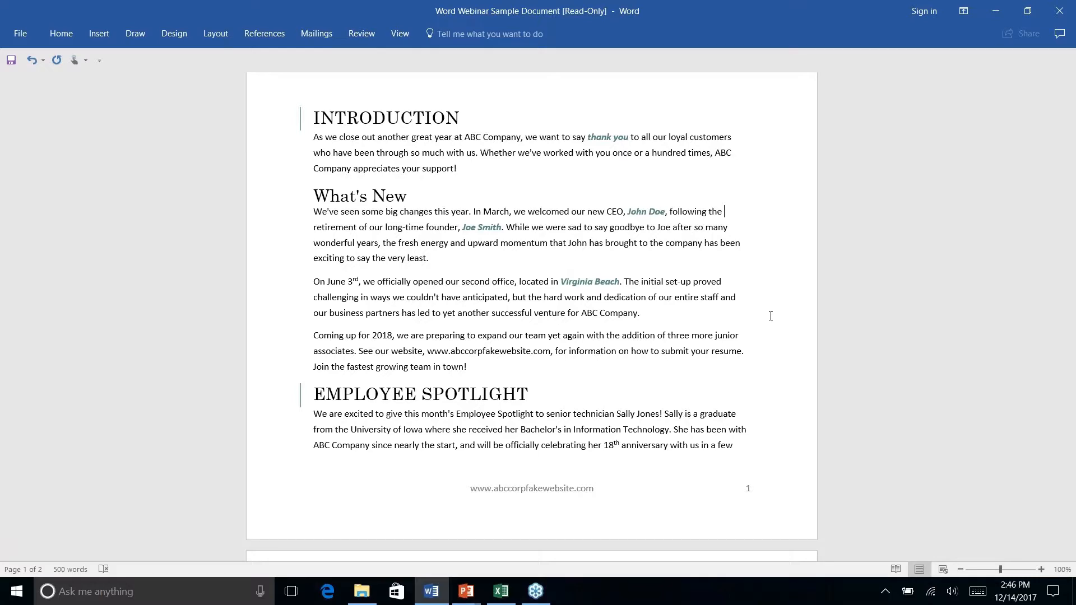
- Switch to the PowerPoint slide show, advance to the AutoCorrect slide, and return to the Word document
key(alt+Tab)
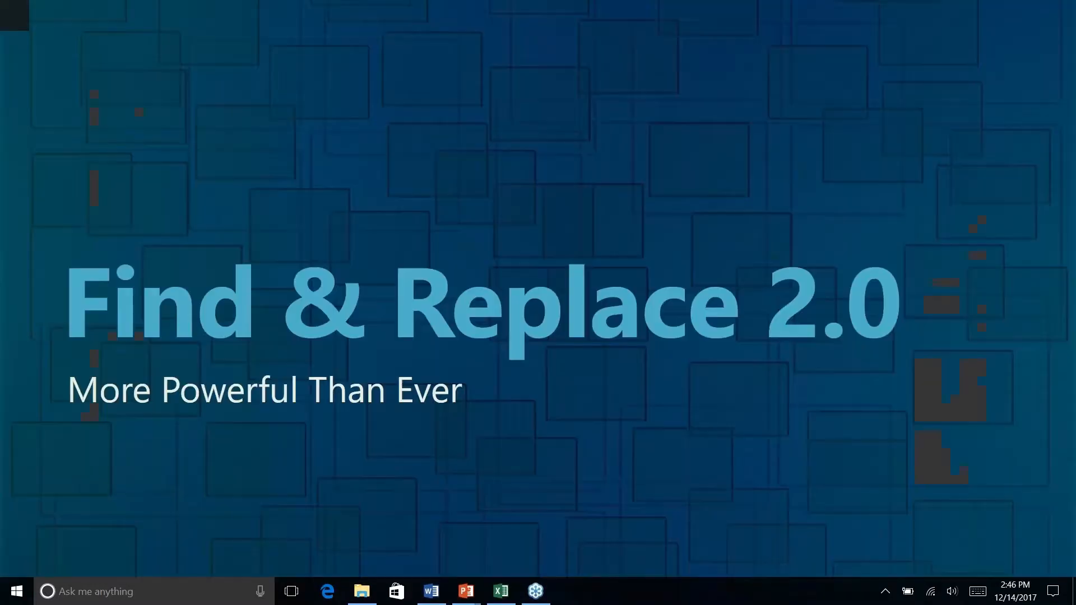
key(Right)
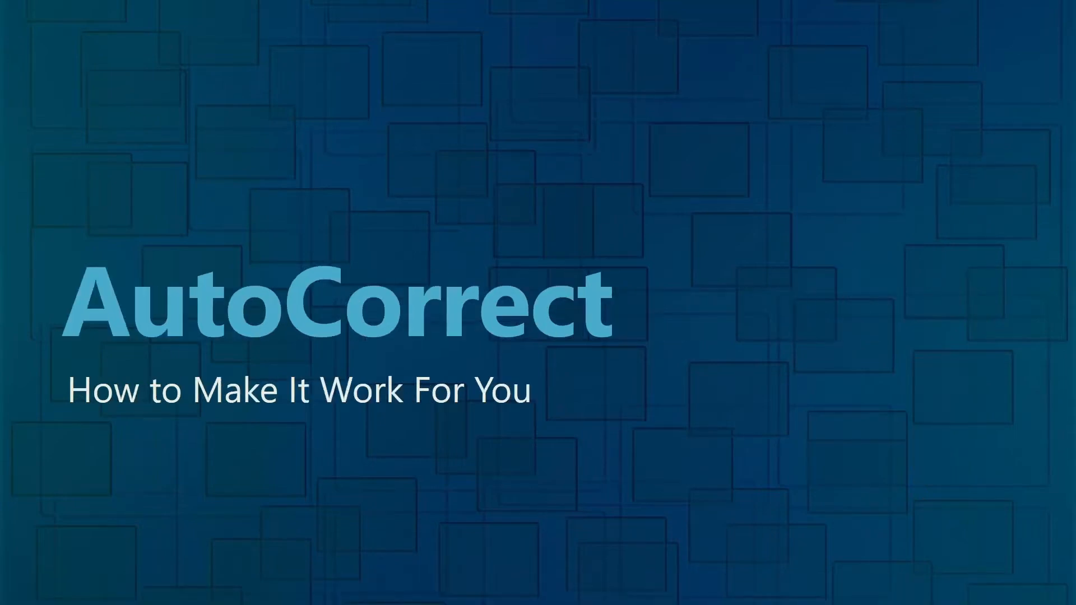
key(alt+Tab)
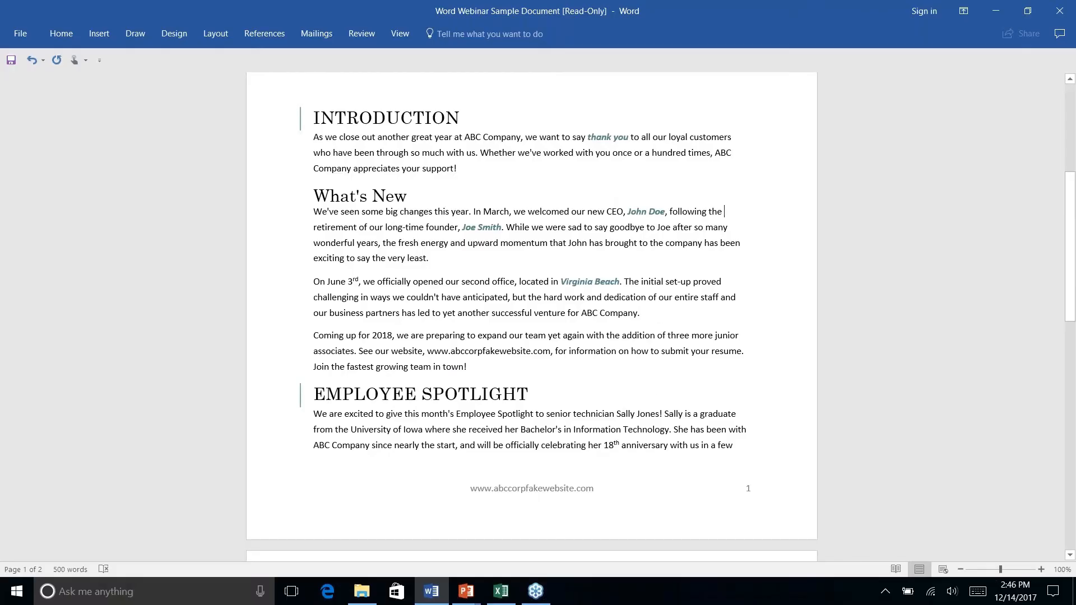
key(alt+Tab)
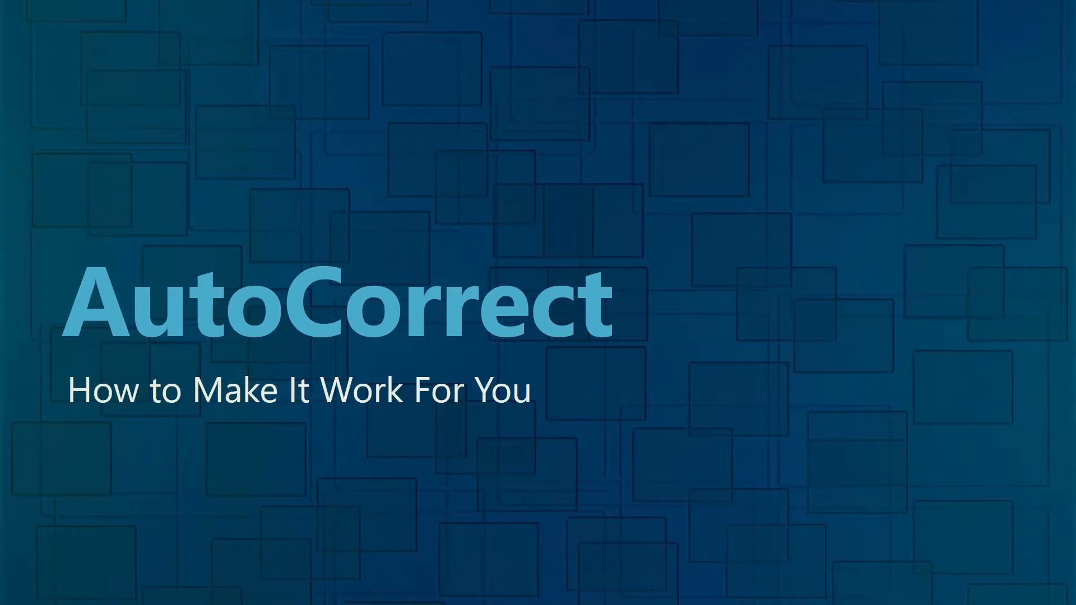
key(alt+Tab)
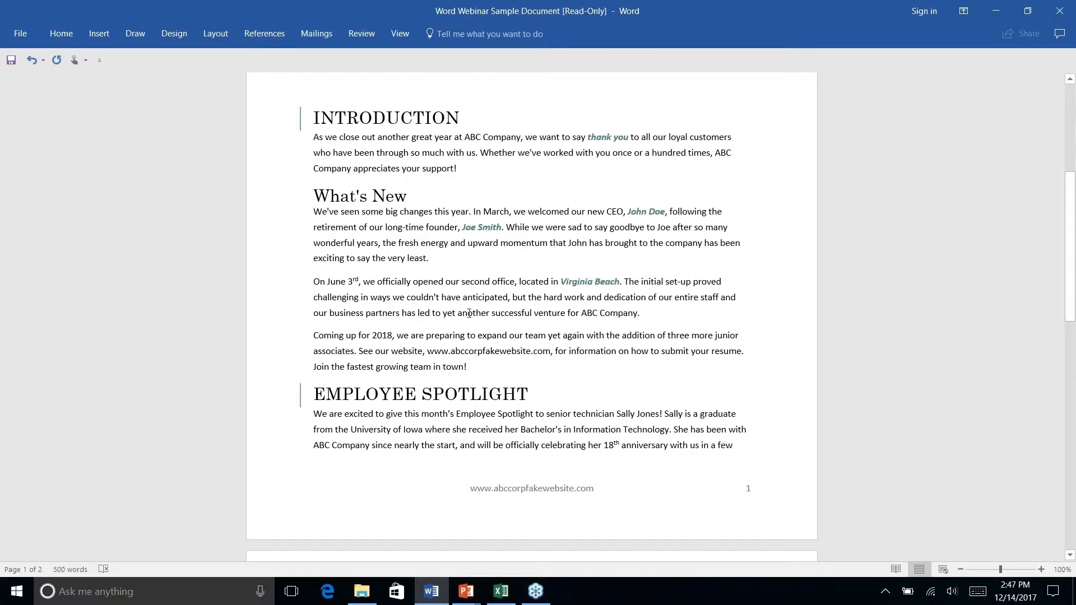
- Misspell "anticipated" in the June 3rd paragraph by deleting its letter "p", and move the cursor away from the word
click(489, 297)
key(BackSpace)
click(613, 313)
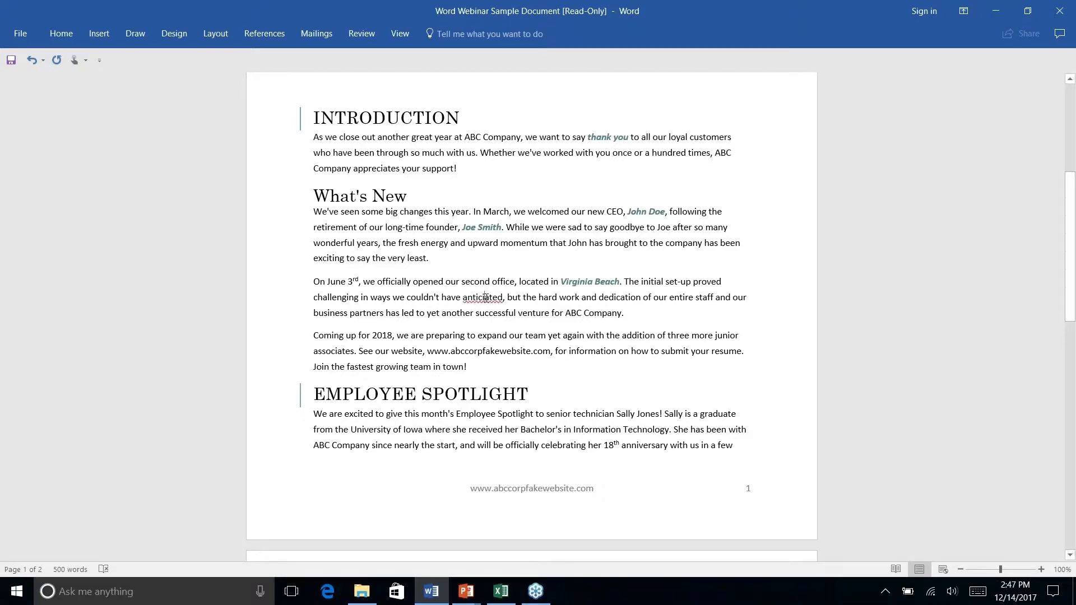
- Open the AutoCorrect options from the spelling suggestion for the misspelled "anticipated", and close them without changes
right_click(486, 297)
mouse_move(442, 313)
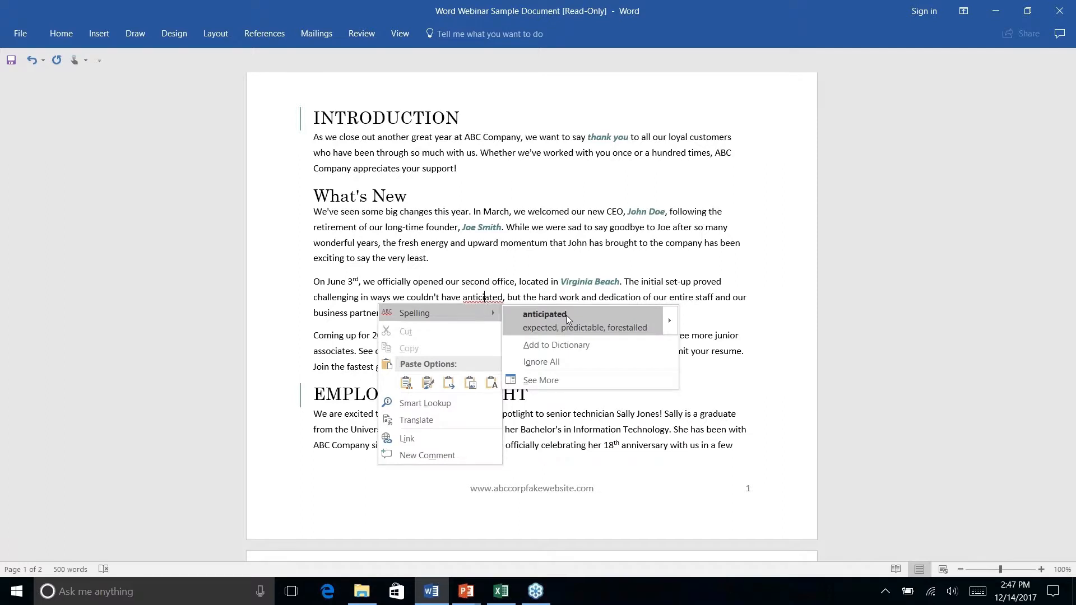
mouse_move(671, 320)
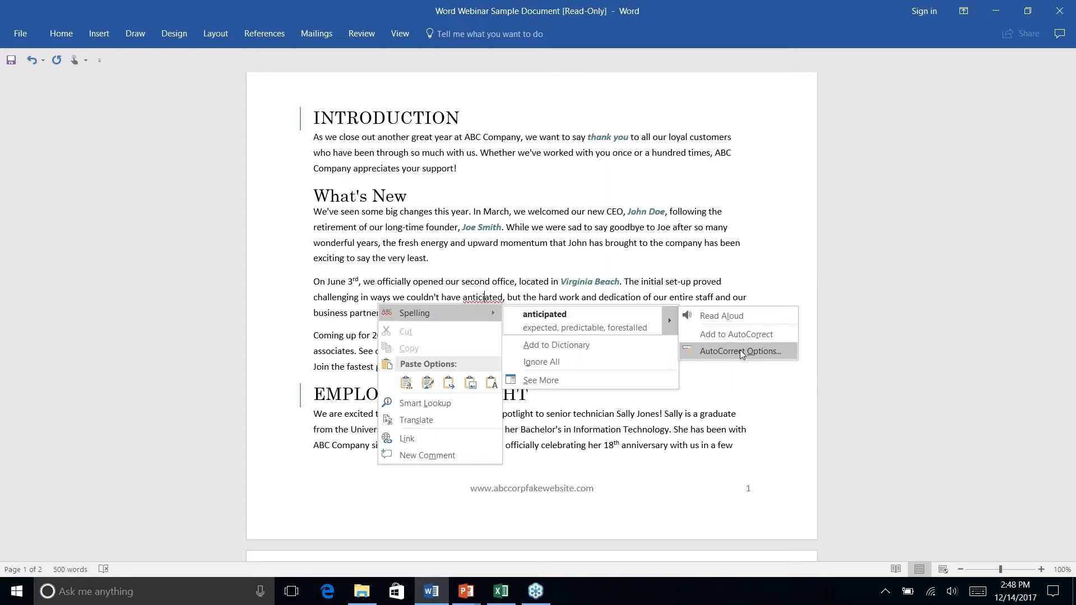
click(740, 350)
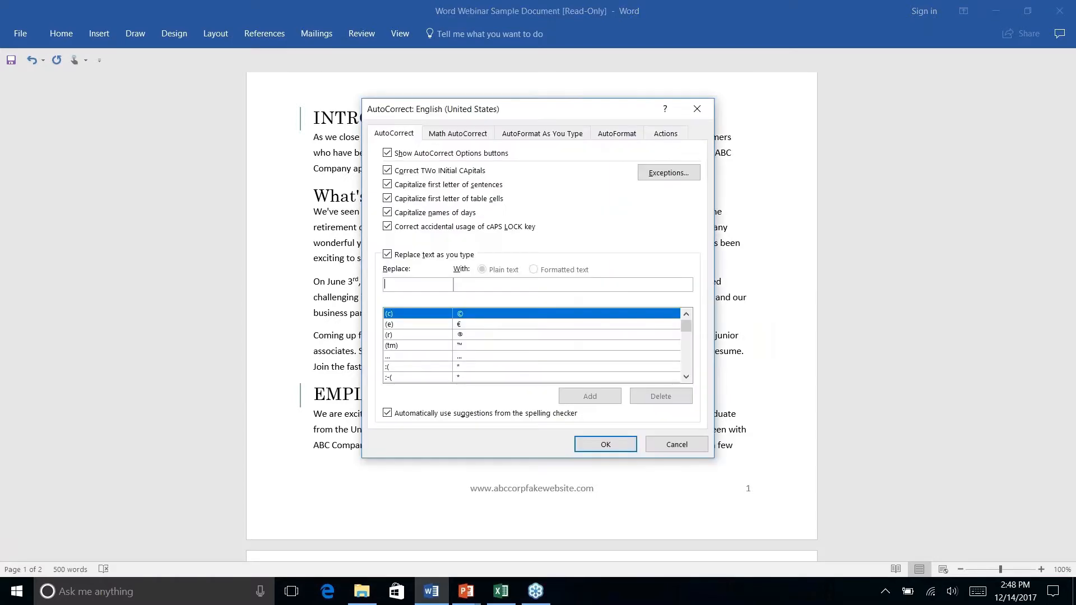
click(672, 448)
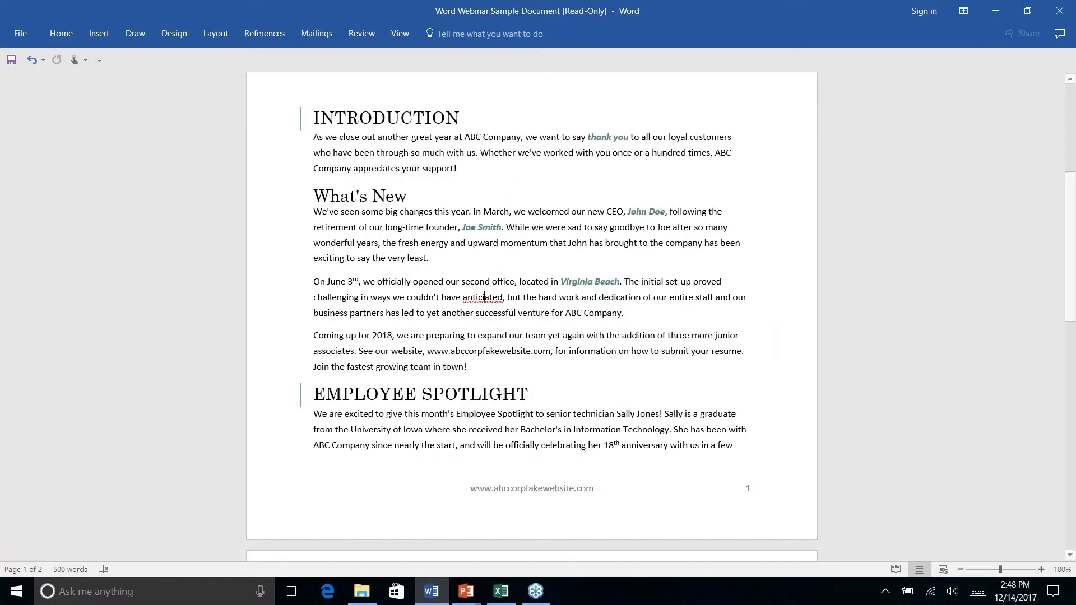
- Open the Word Options and review the proofing settings for spelling and grammar correction
click(25, 35)
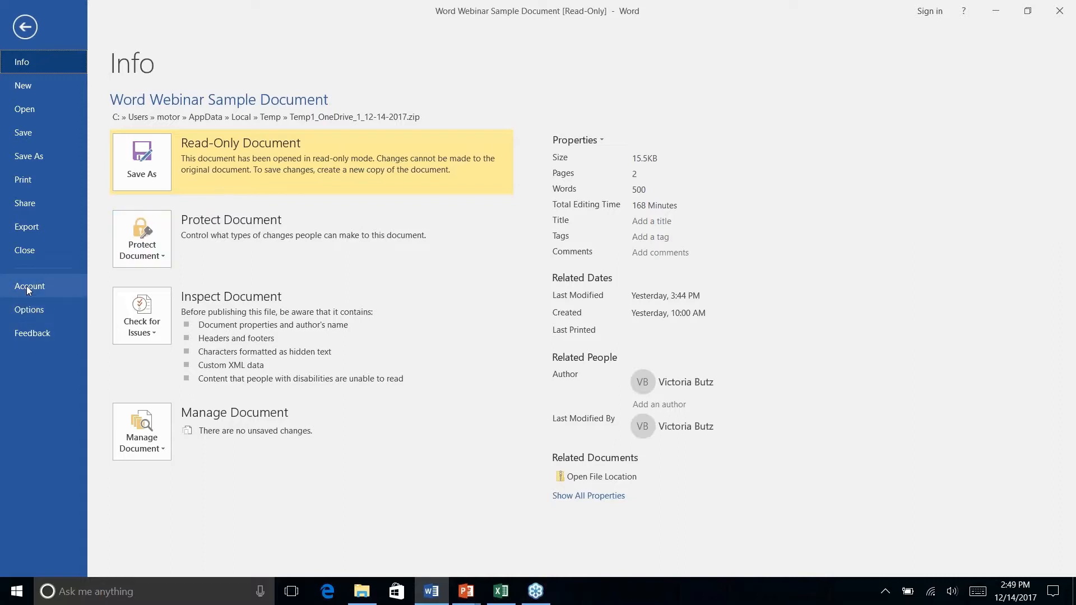
click(31, 309)
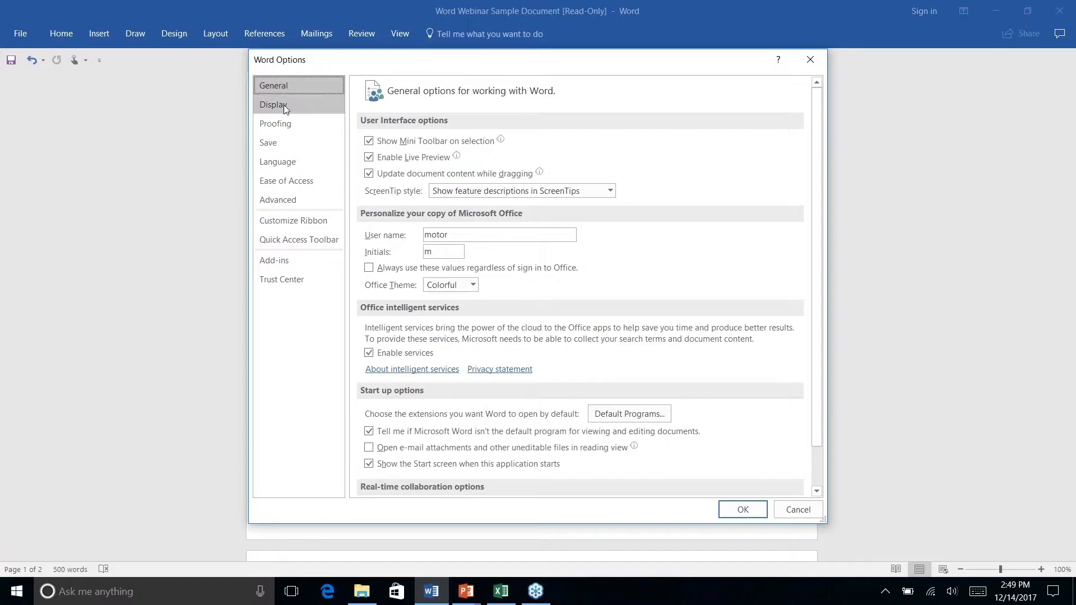
click(283, 128)
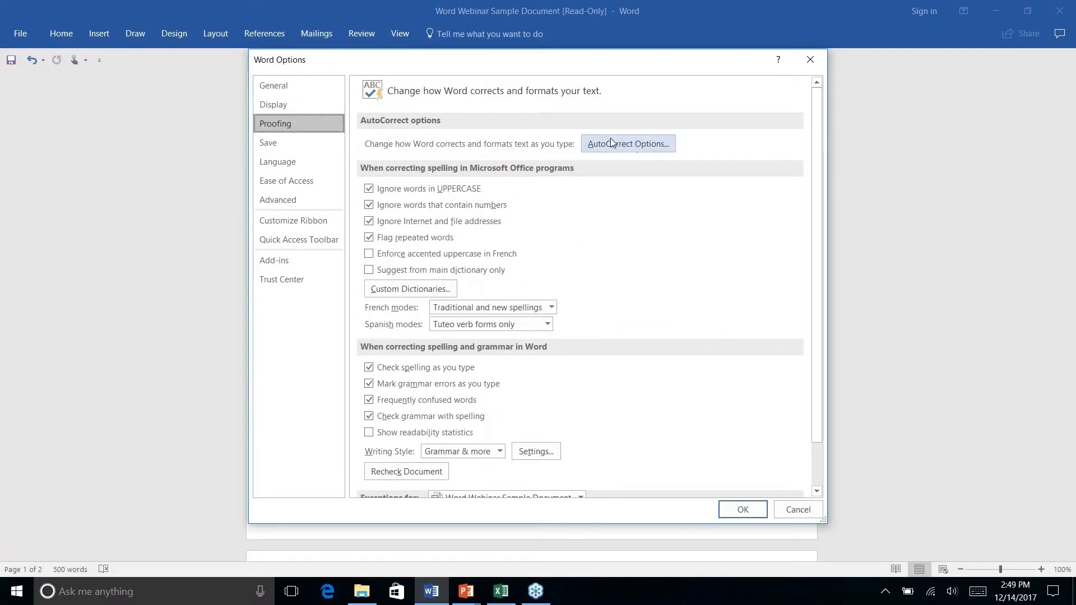
scroll(615, 202, down, 2)
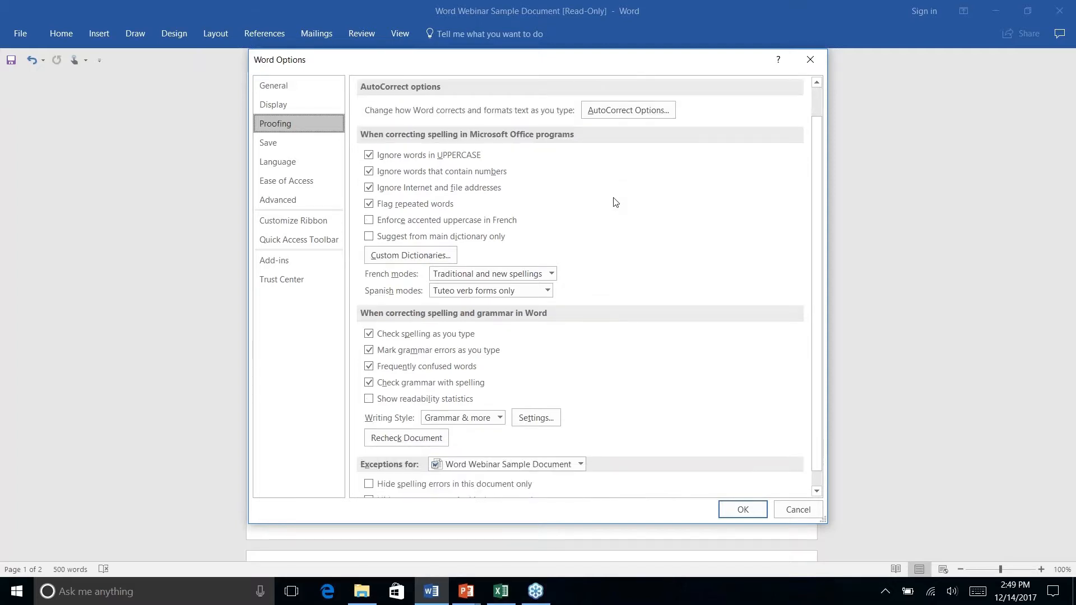
scroll(619, 199, up, 2)
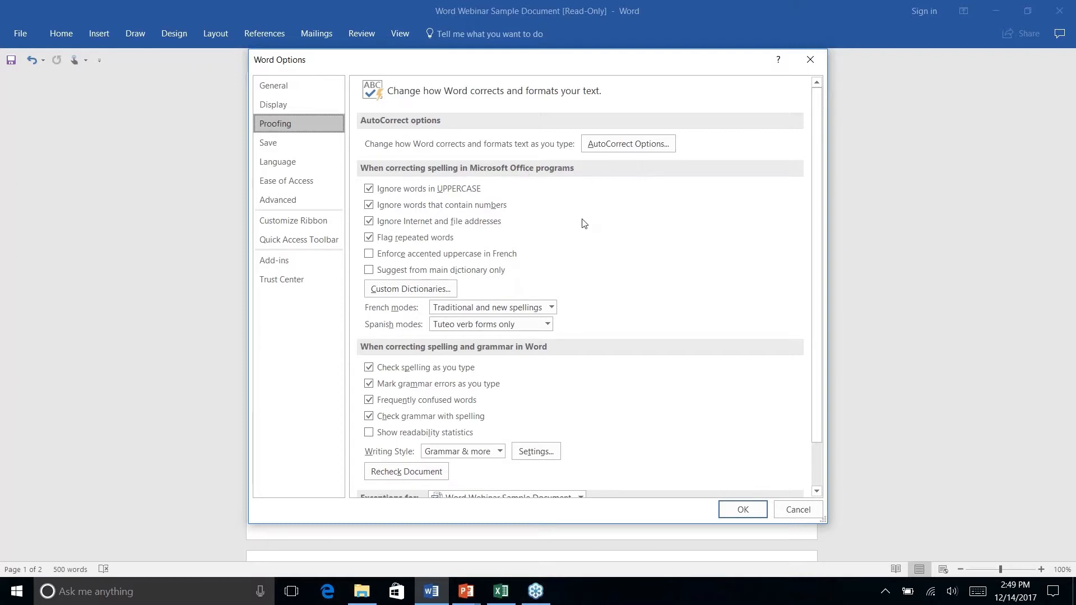
scroll(583, 211, down, 2)
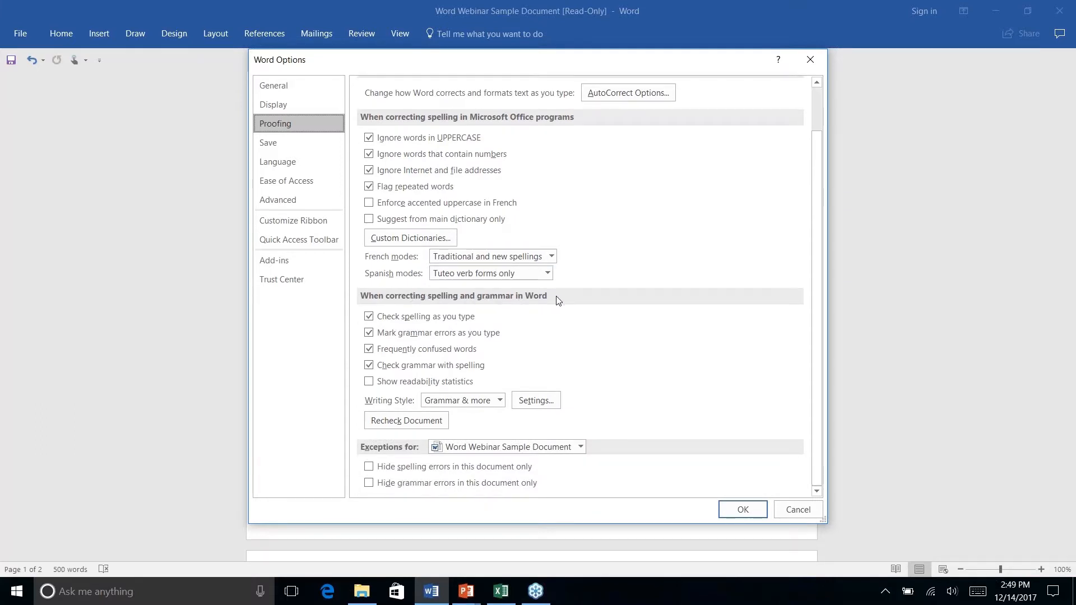
scroll(558, 301, up, 2)
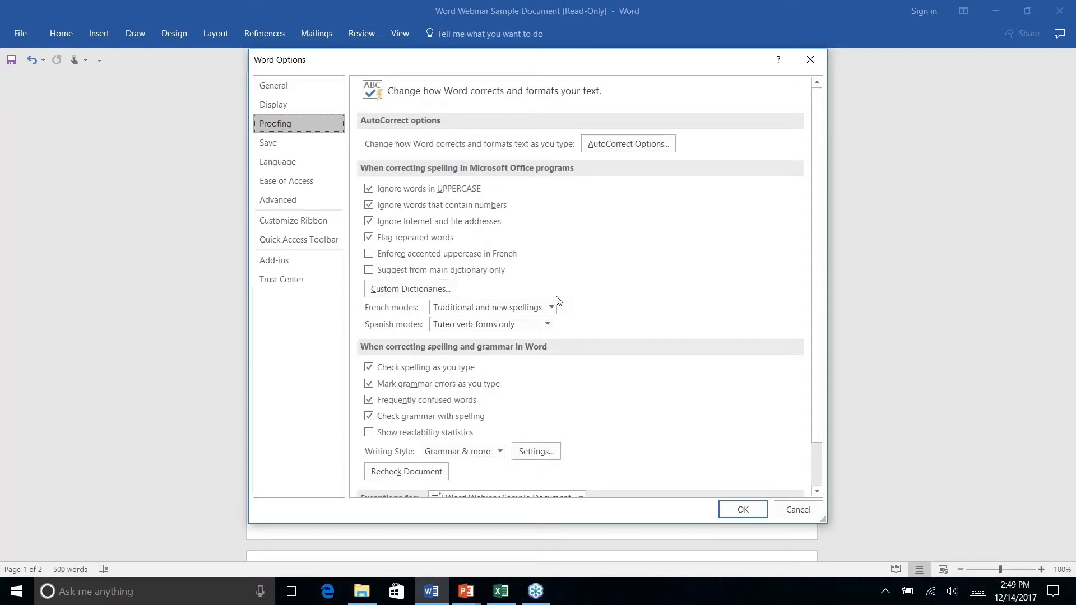
- Examine the AutoCorrect replacement list and its First Letter and INitial CAps exceptions, and close the exceptions without changes
click(646, 143)
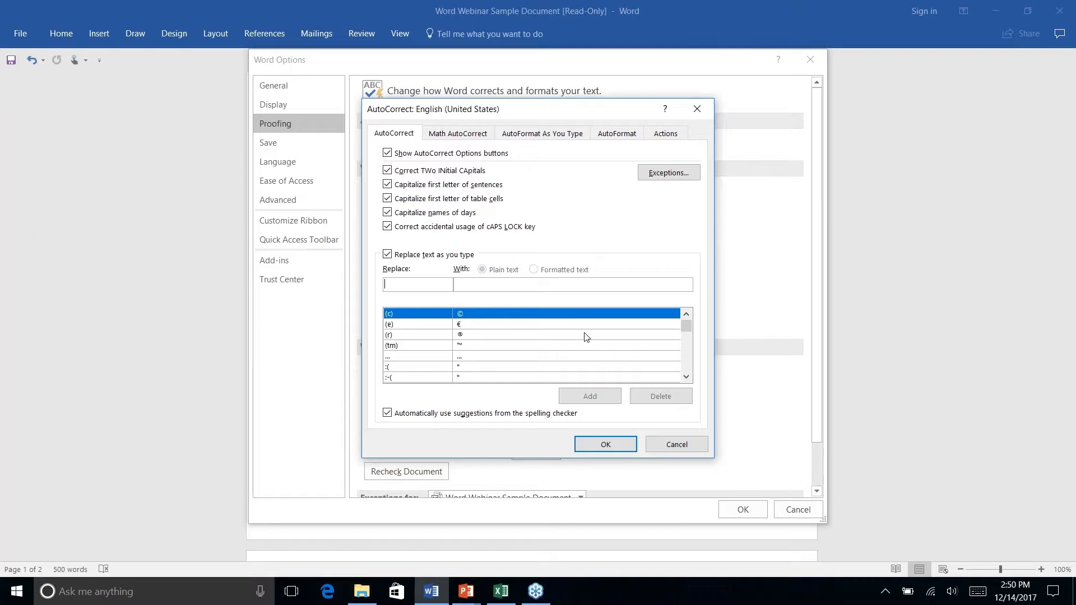
drag(687, 325, 688, 343)
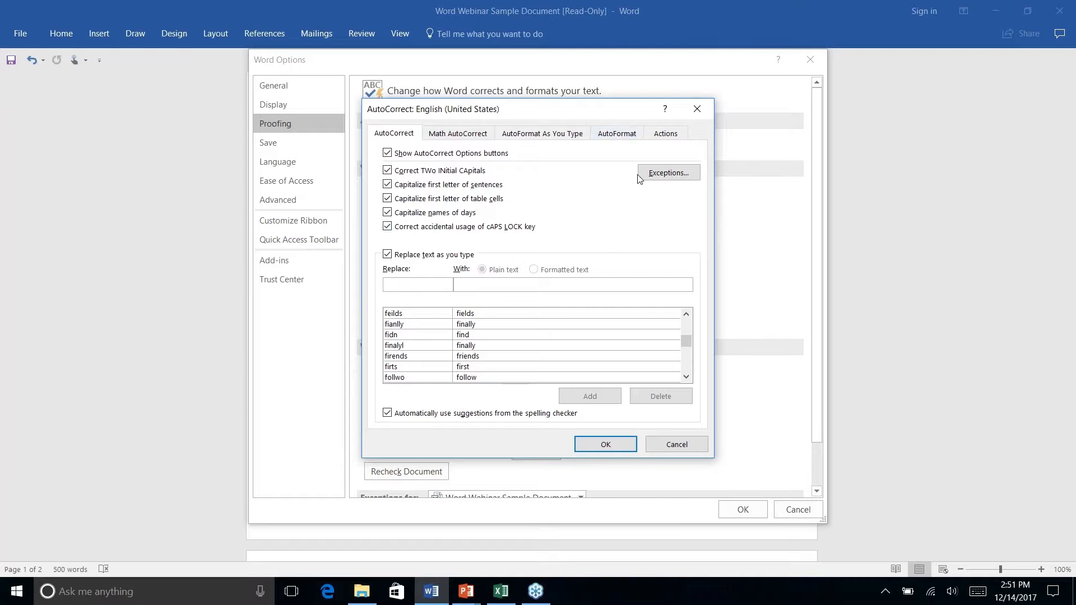
click(661, 175)
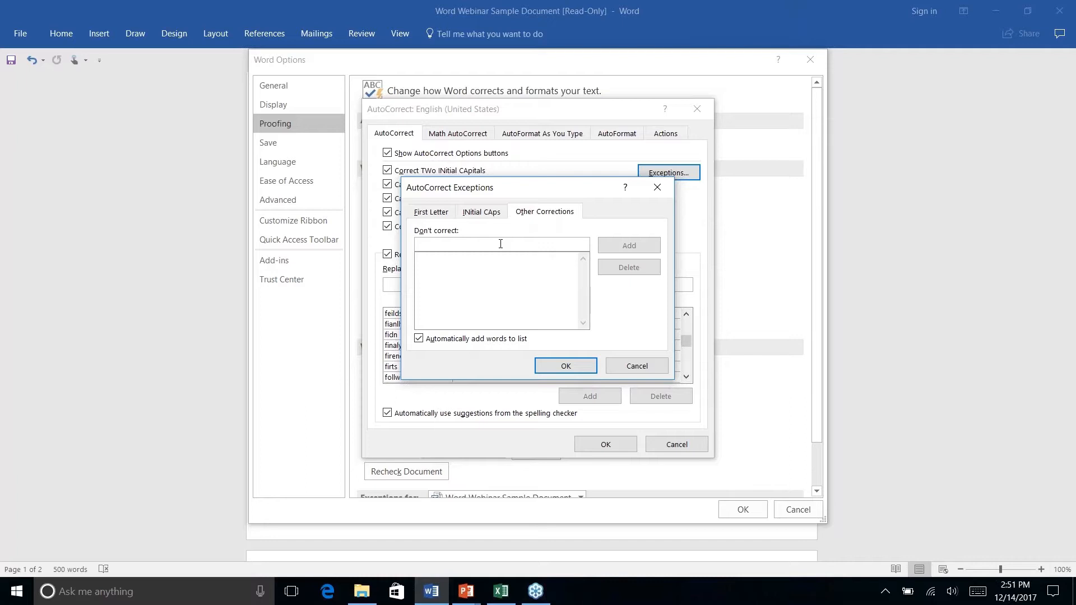
click(430, 212)
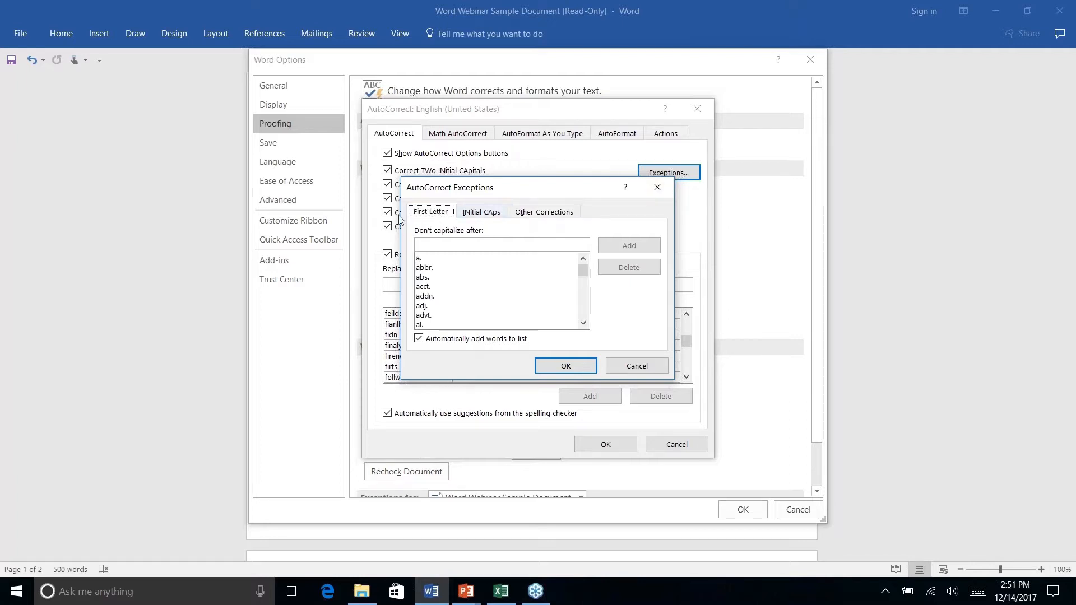
click(481, 211)
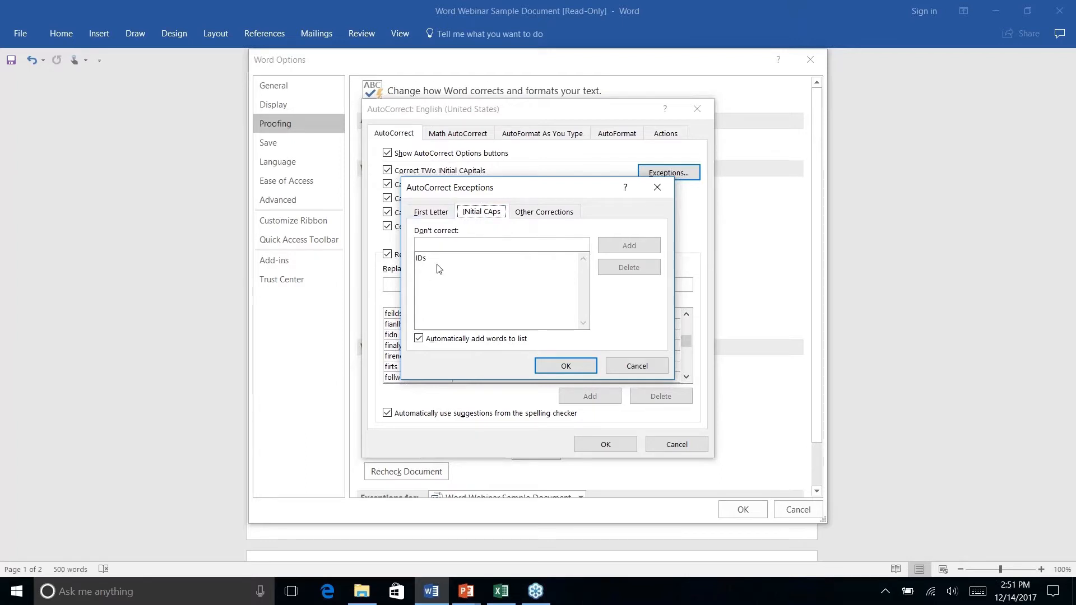
click(633, 368)
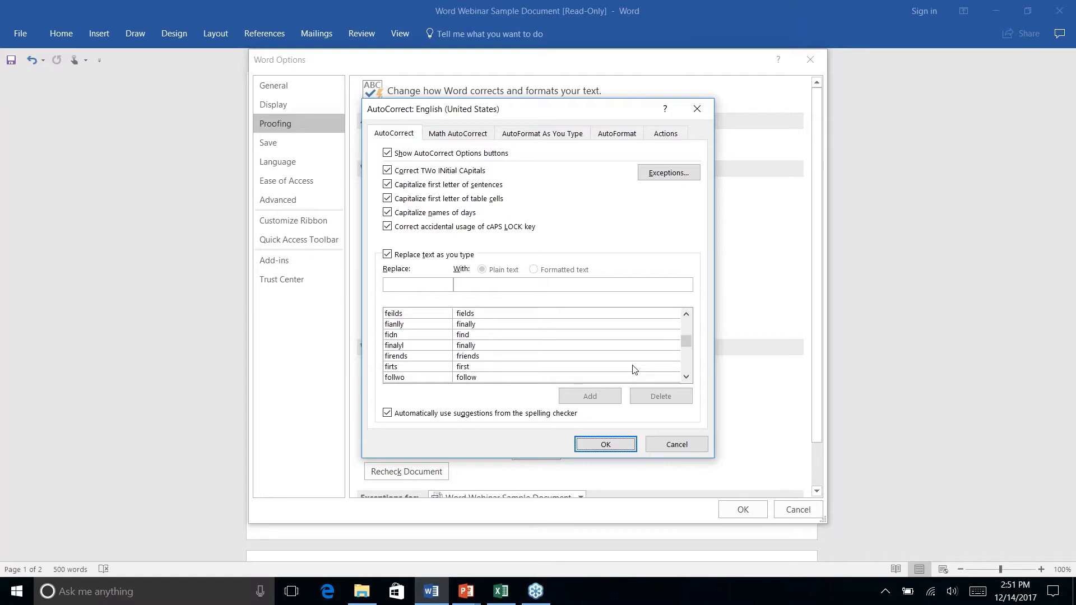
- View the AutoFormat As You Type settings, and cancel out of AutoCorrect and Word Options
click(543, 139)
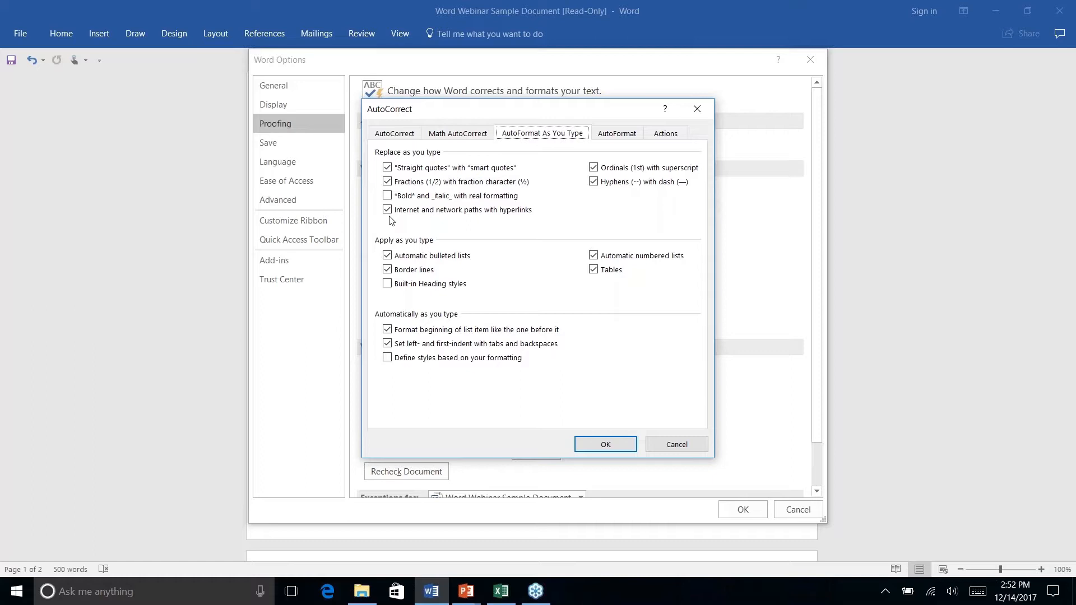
click(675, 446)
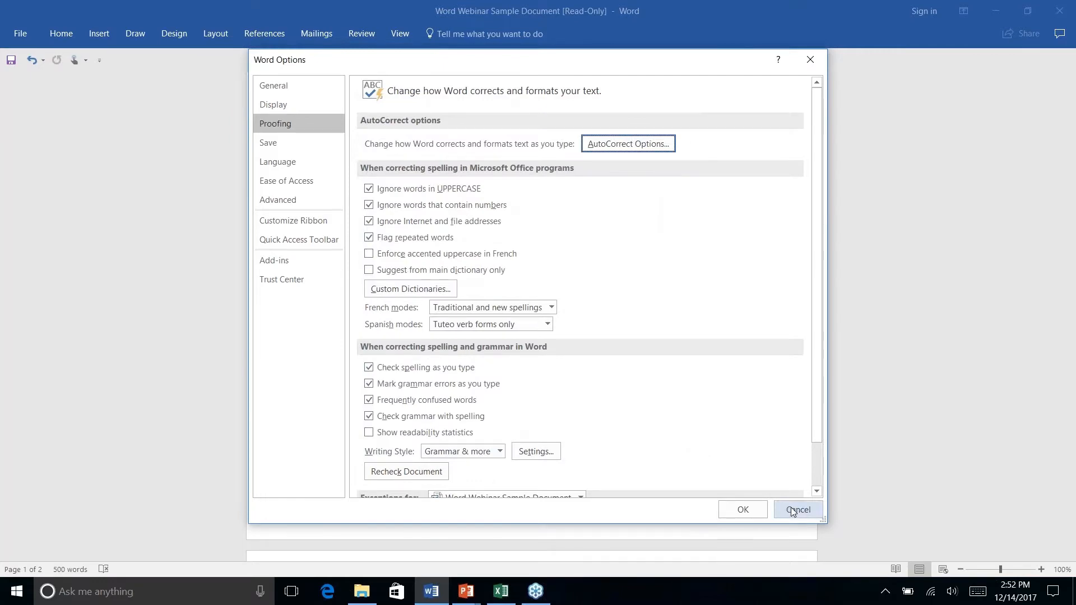
click(793, 512)
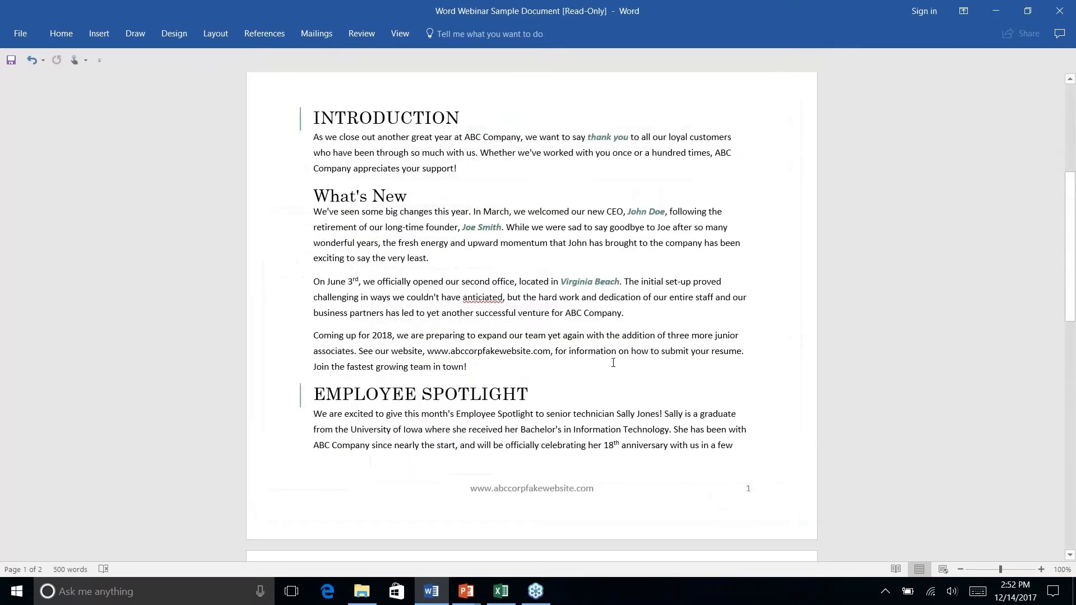
- Apply the Normal style to the linked feedback e-mail address under How Are We Doing?, and collapse the ribbon
scroll(611, 362, down, 15)
scroll(611, 362, up, 3)
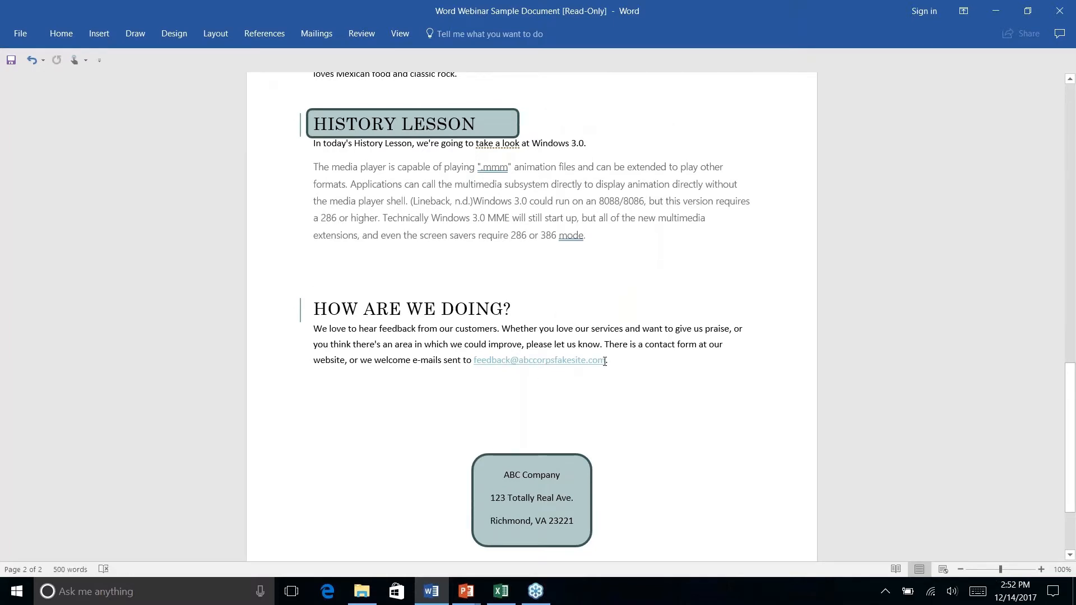
click(62, 34)
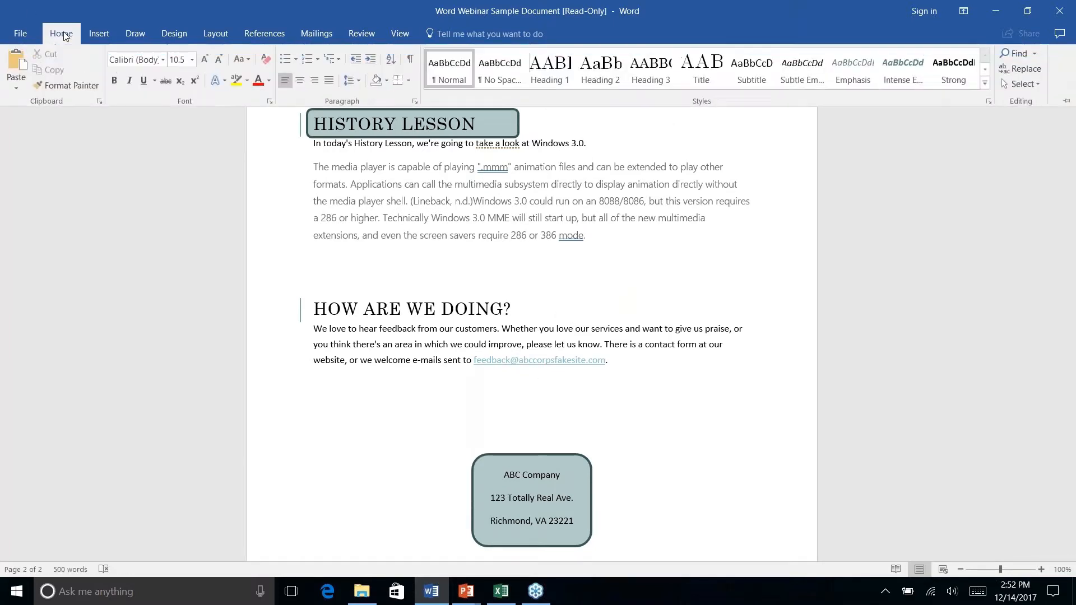
right_click(611, 361)
click(485, 333)
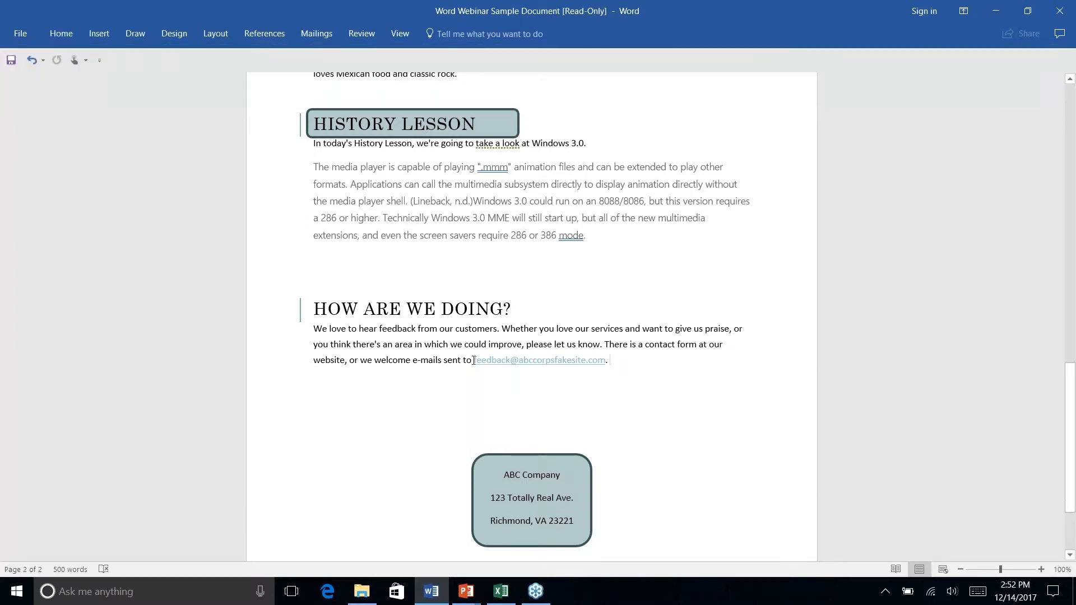
click(480, 360)
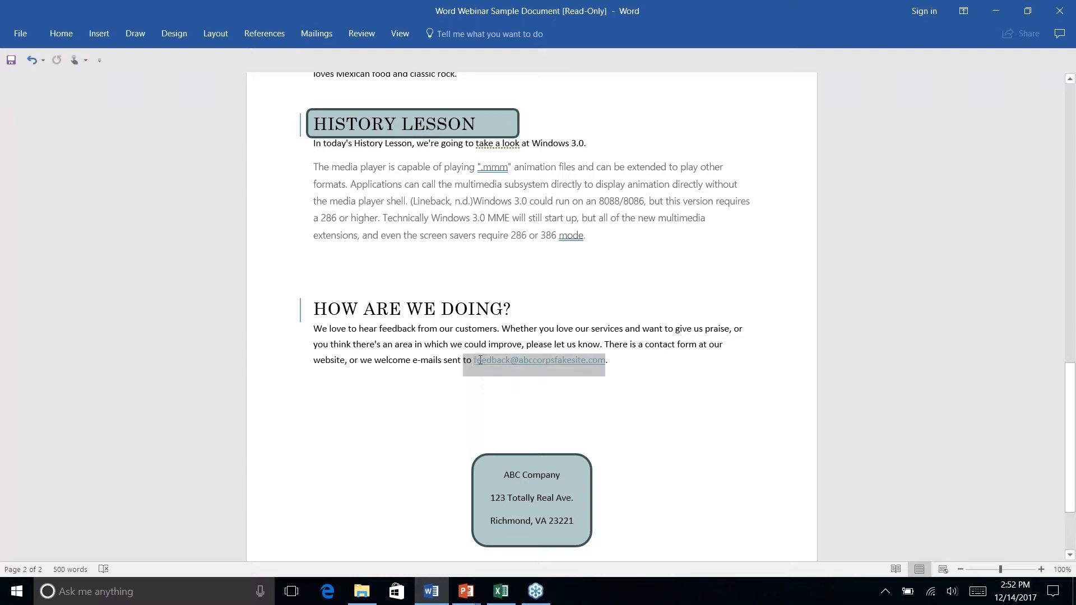
drag(570, 359, 615, 361)
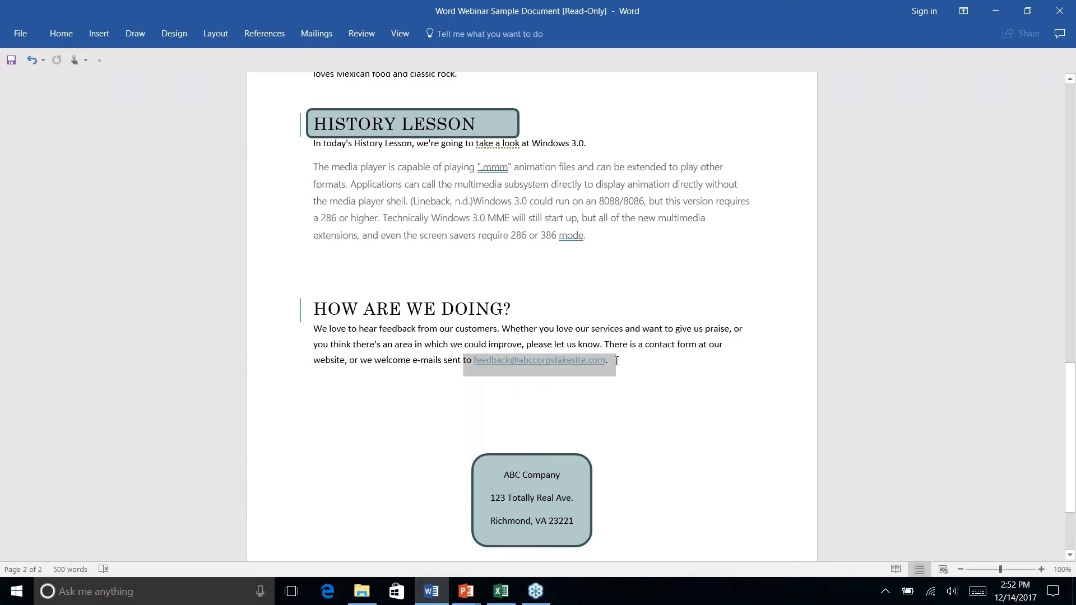
click(656, 379)
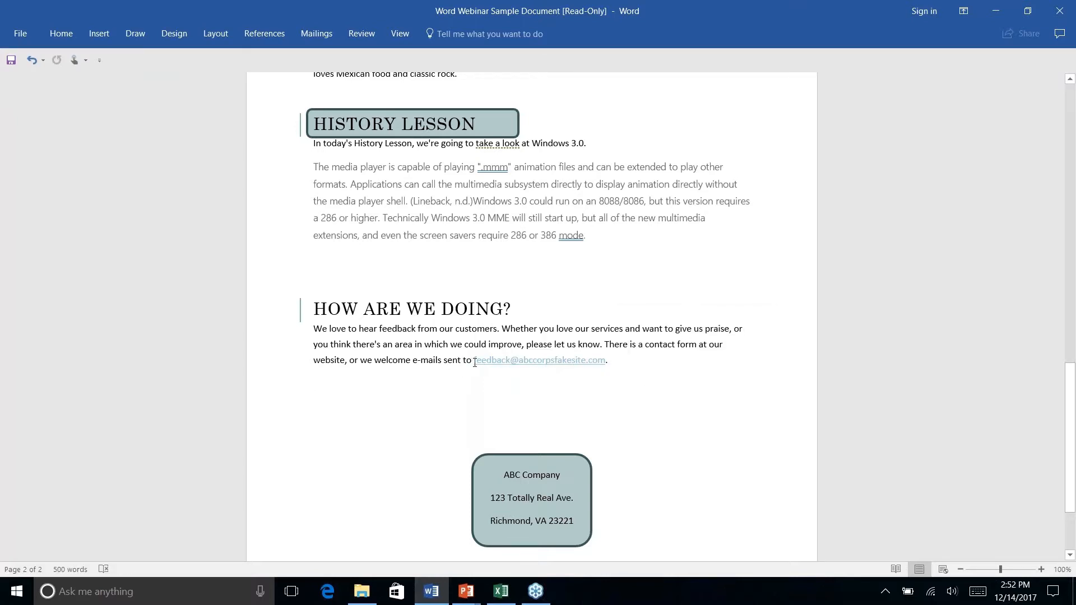
drag(468, 361, 612, 362)
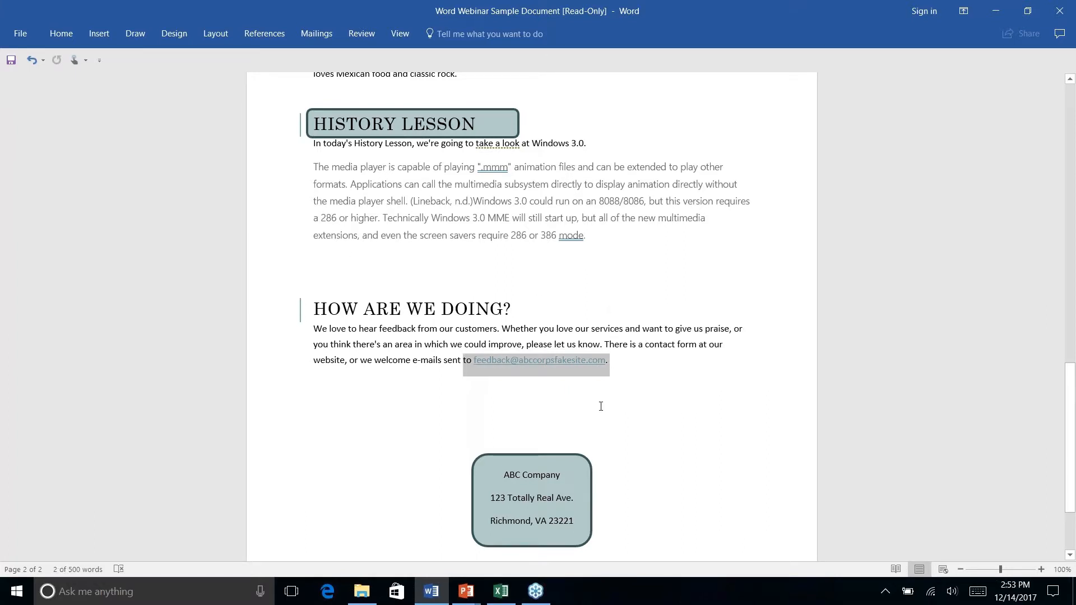
click(63, 34)
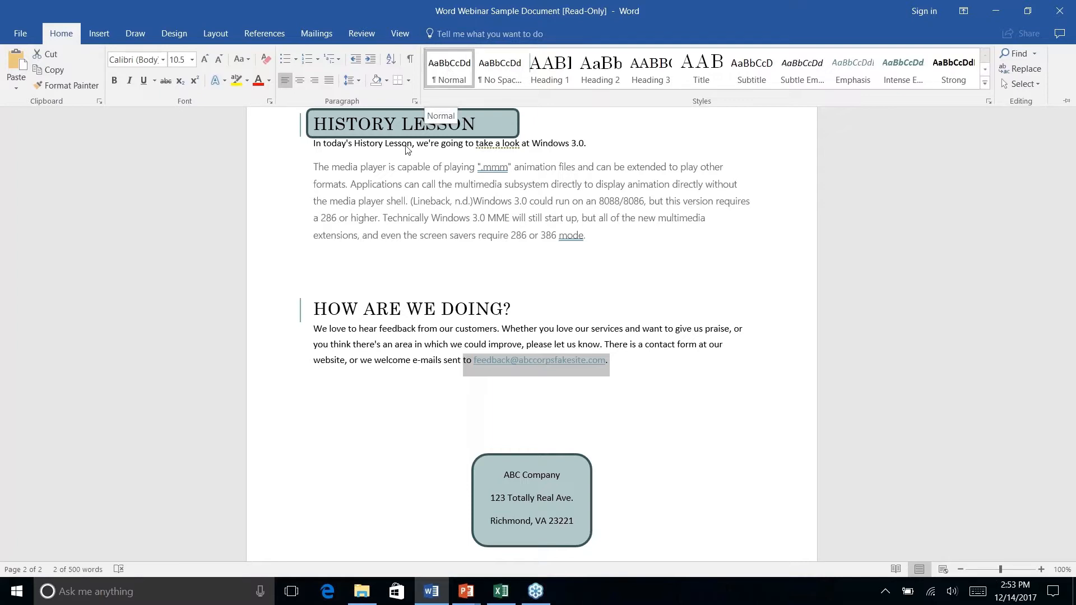
click(453, 68)
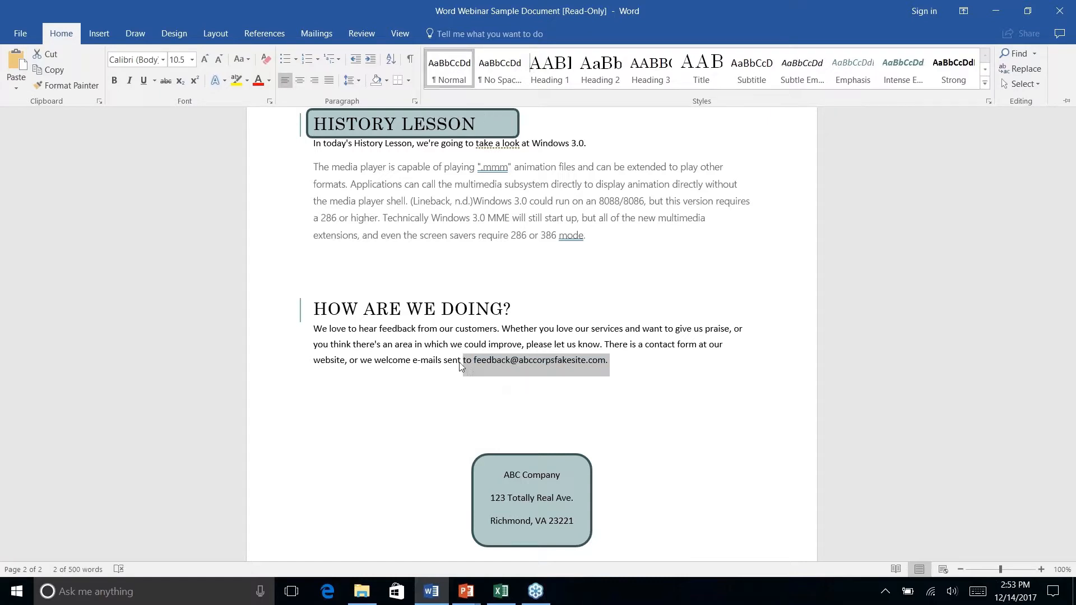
key(ctrl+F1)
right_click(626, 364)
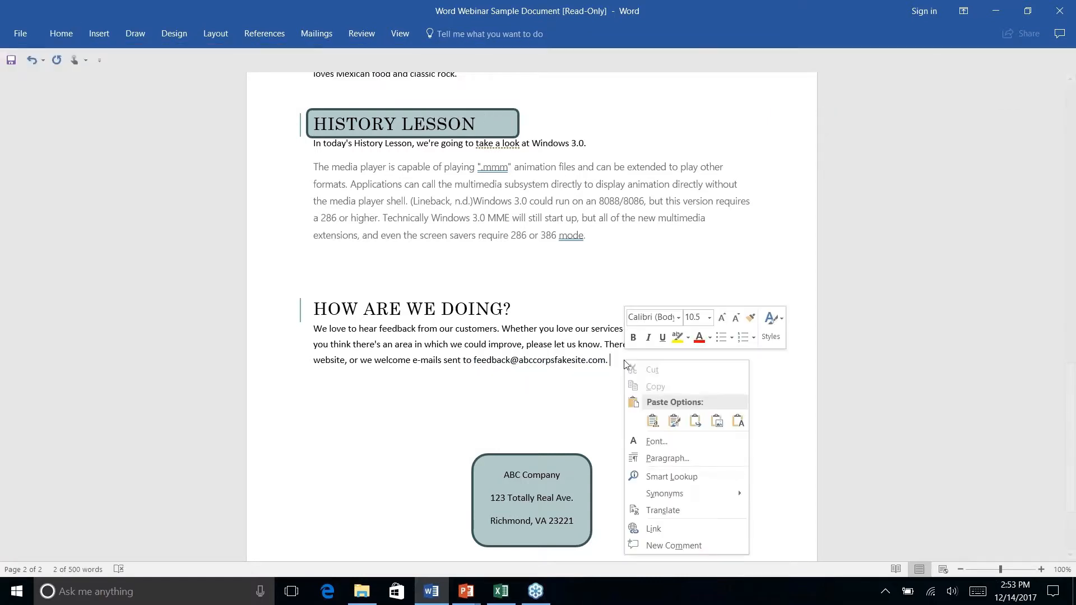
click(558, 361)
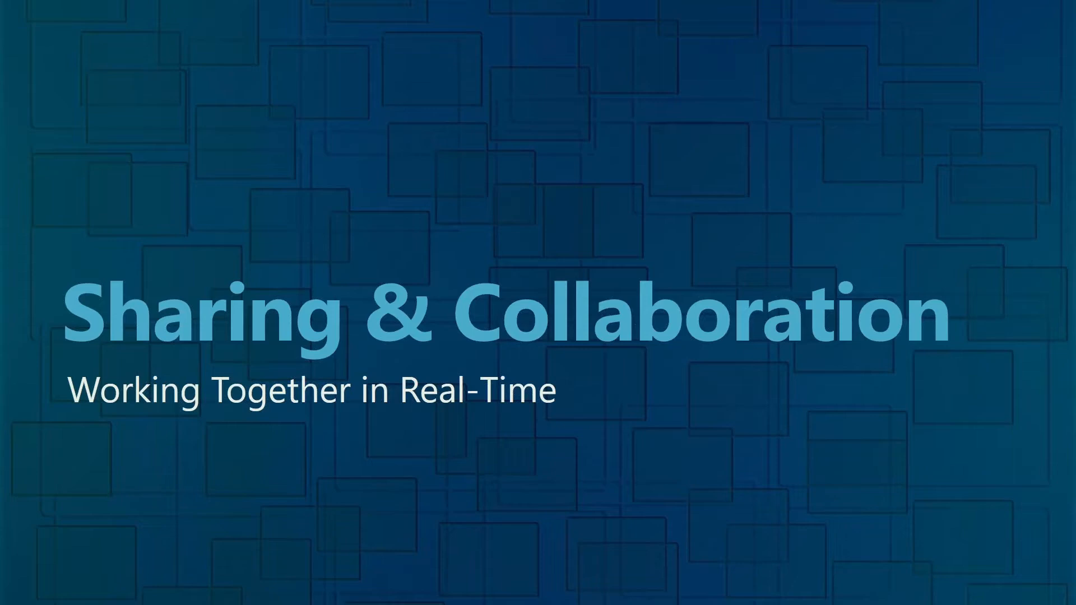
- Switch from the slide show back to the Word document, view its file information page, and return to the document
key(alt+Tab)
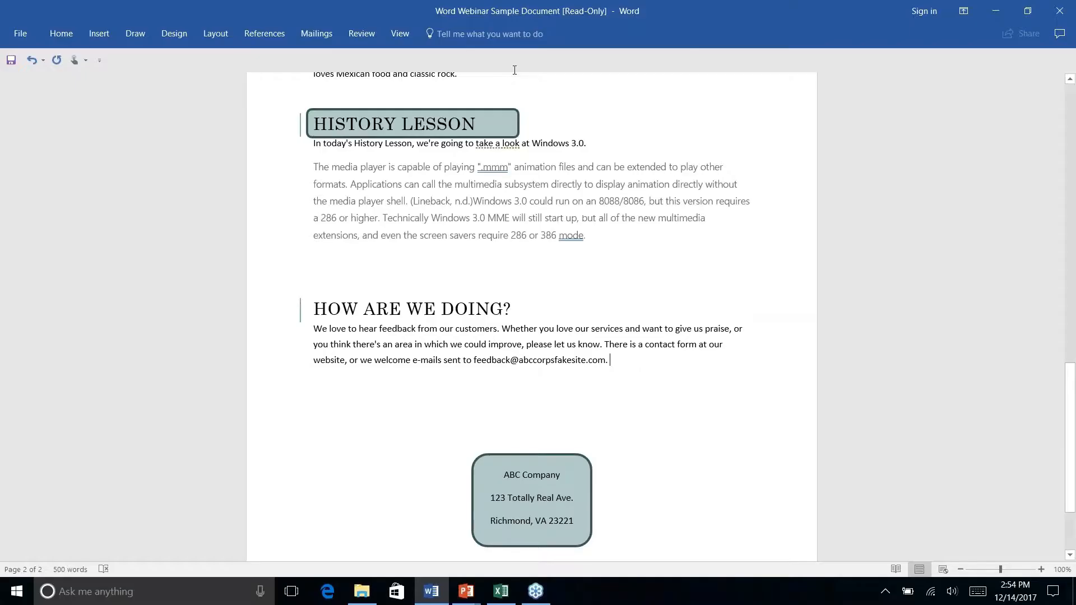
scroll(531, 316, down, 3)
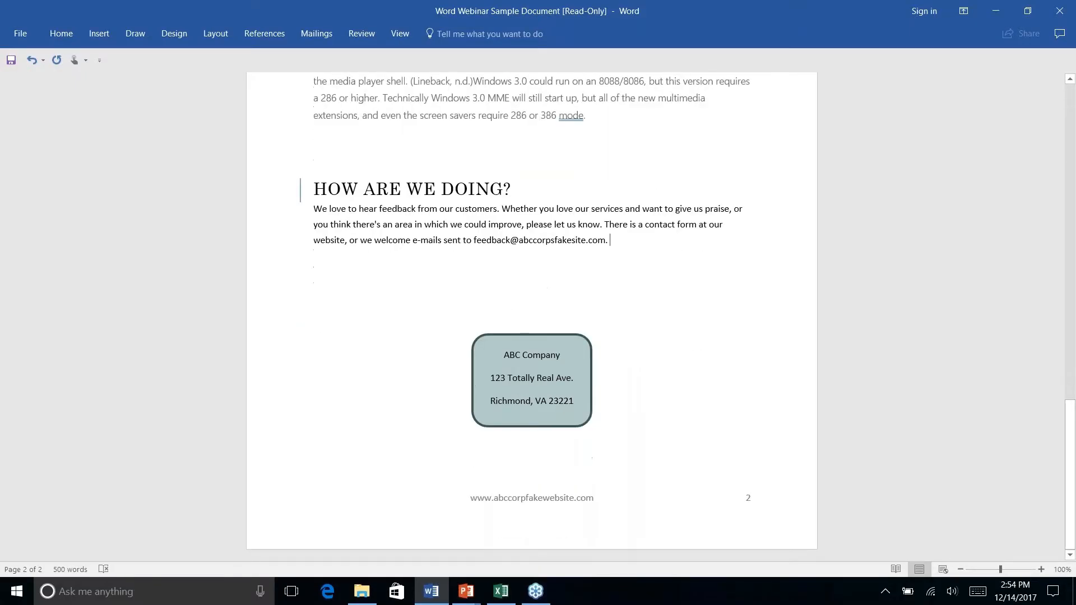
click(22, 33)
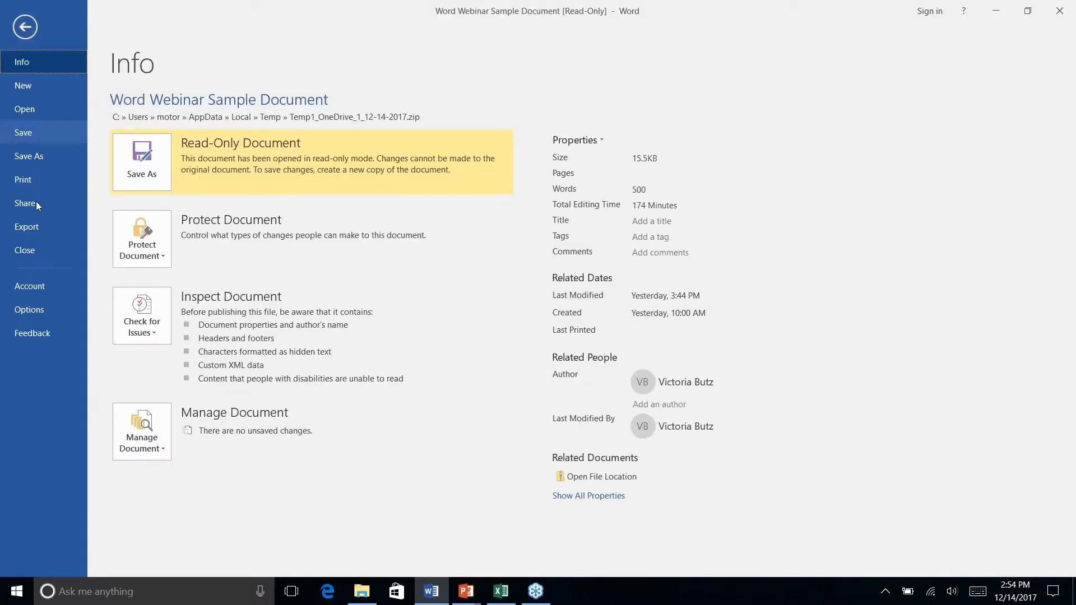
click(24, 28)
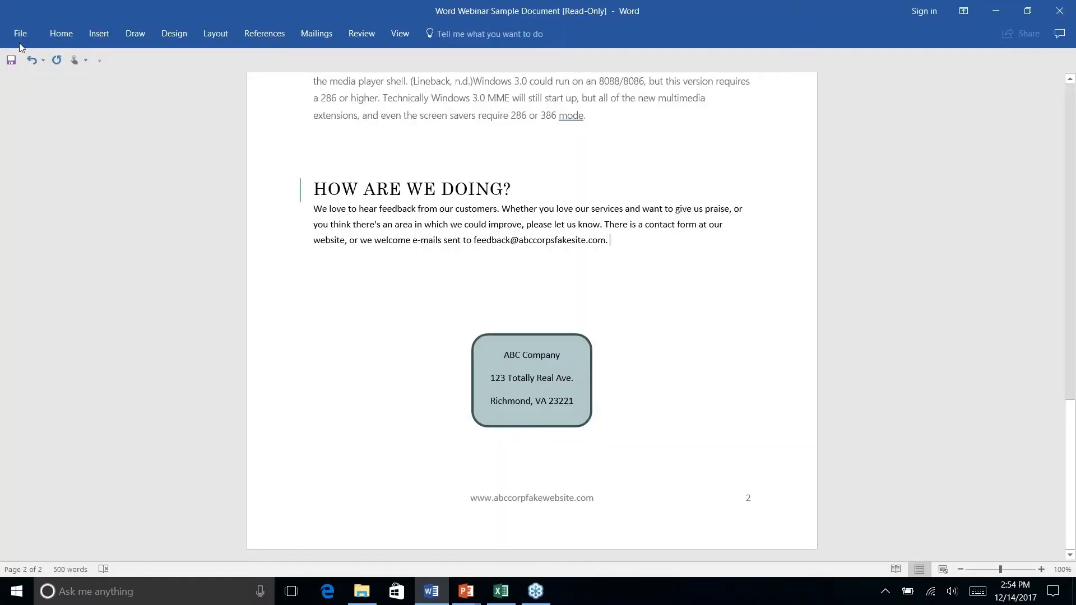
- Start saving the newsletter to view the available save locations, and cancel without saving
click(22, 34)
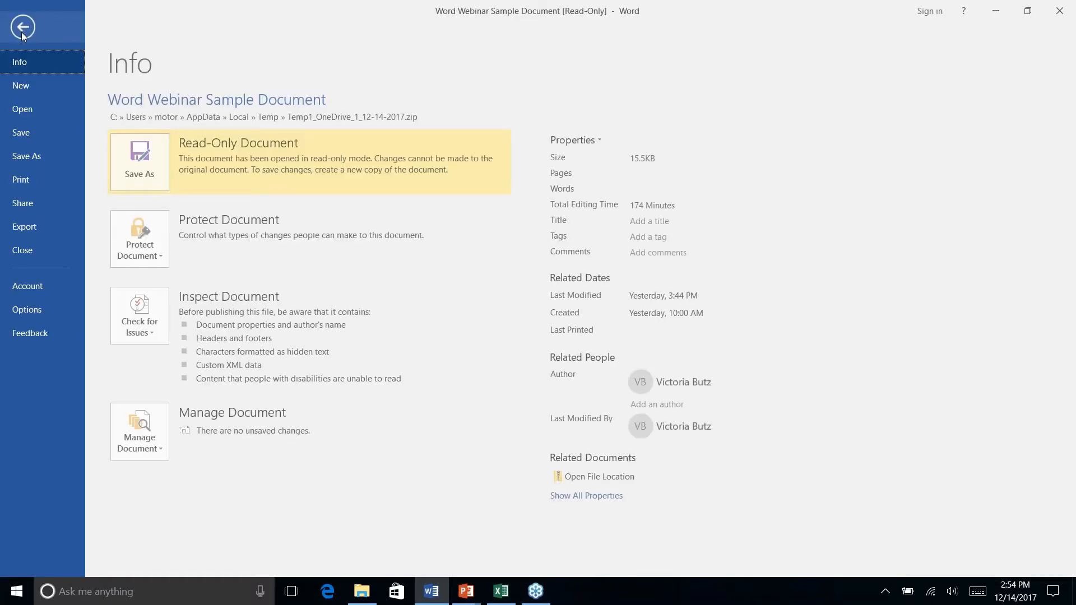
click(26, 133)
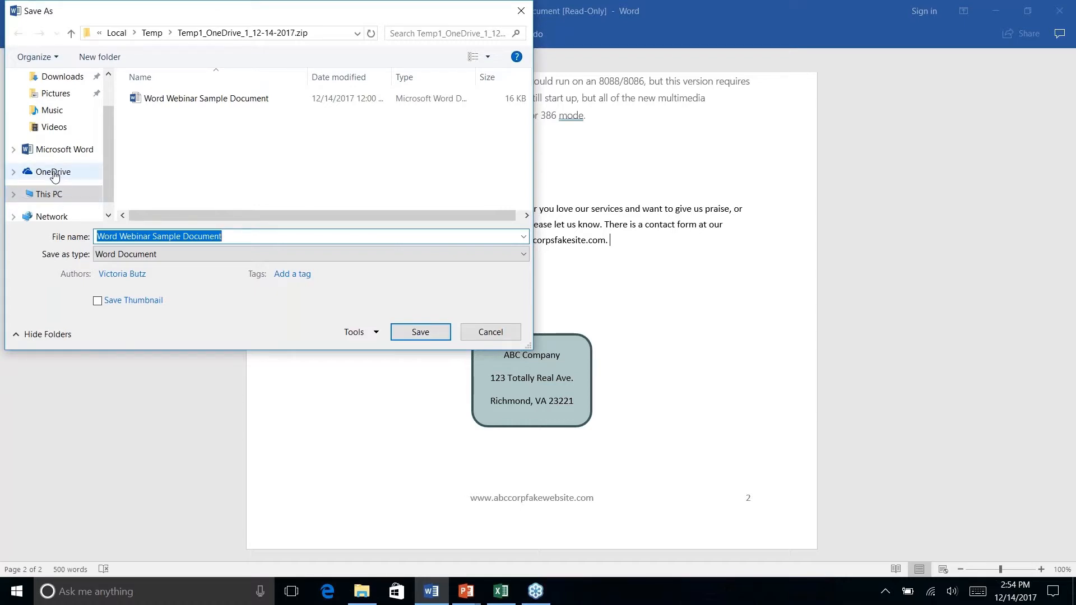
click(495, 332)
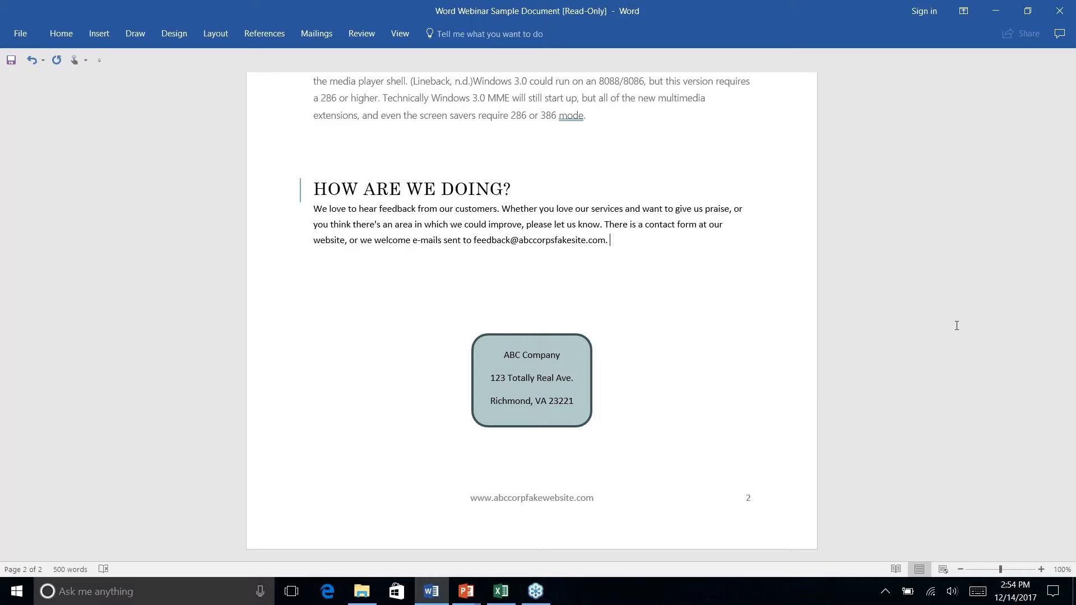
scroll(956, 326, up, 5)
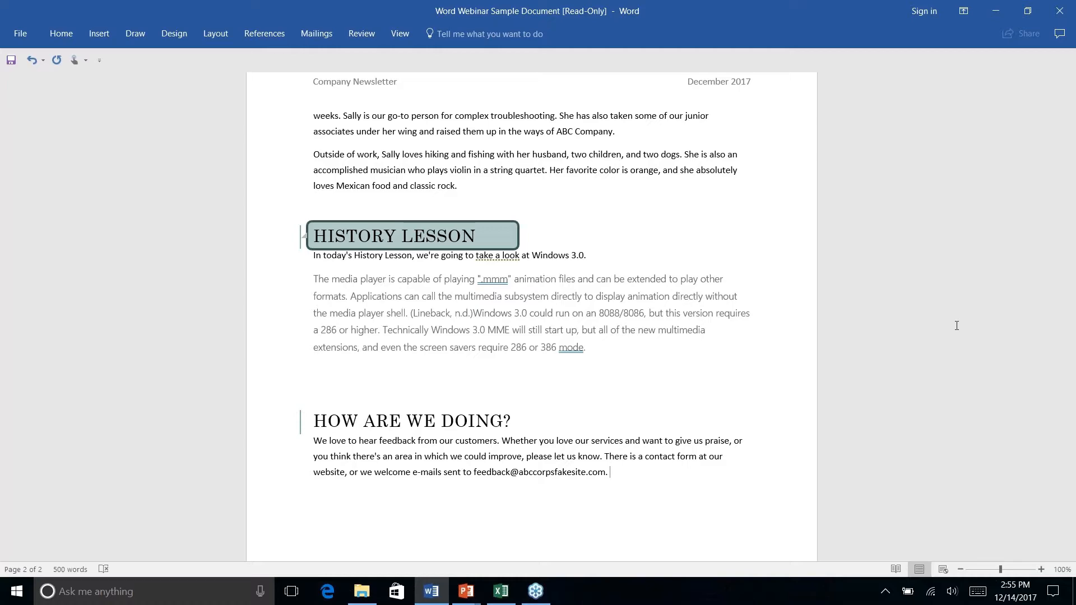
- Switch to the slide show, advance to the Bonus Tips slide, and return to the Word document
key(alt+Tab)
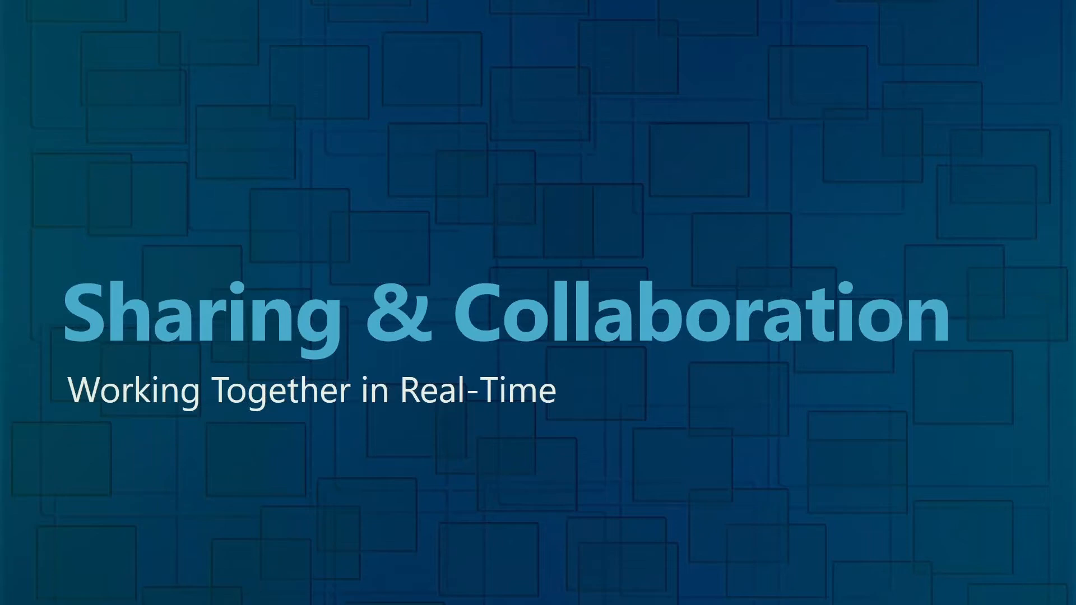
key(Right)
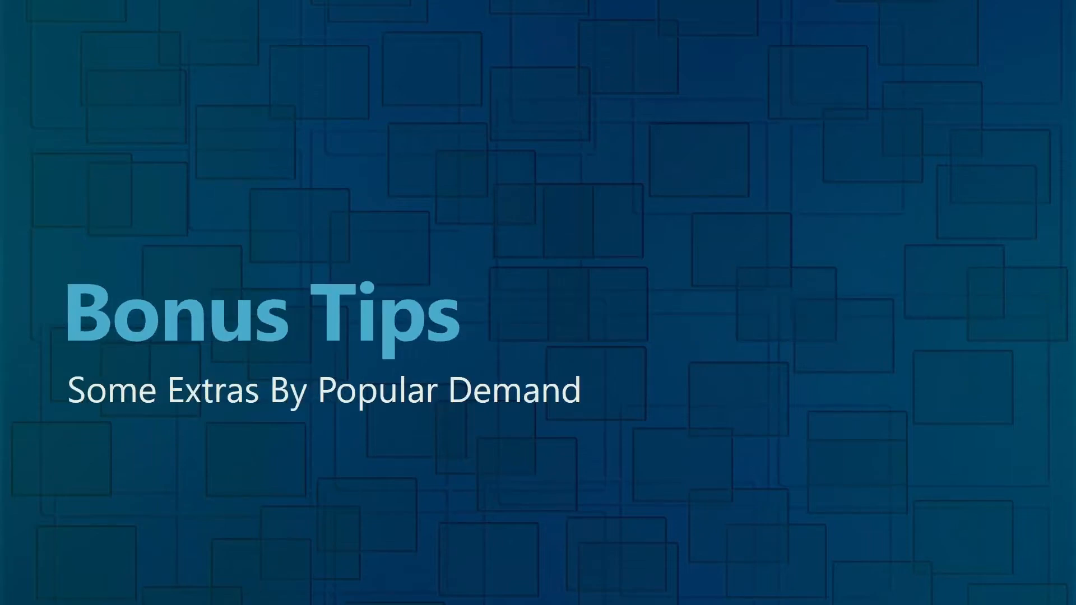
key(alt+Tab)
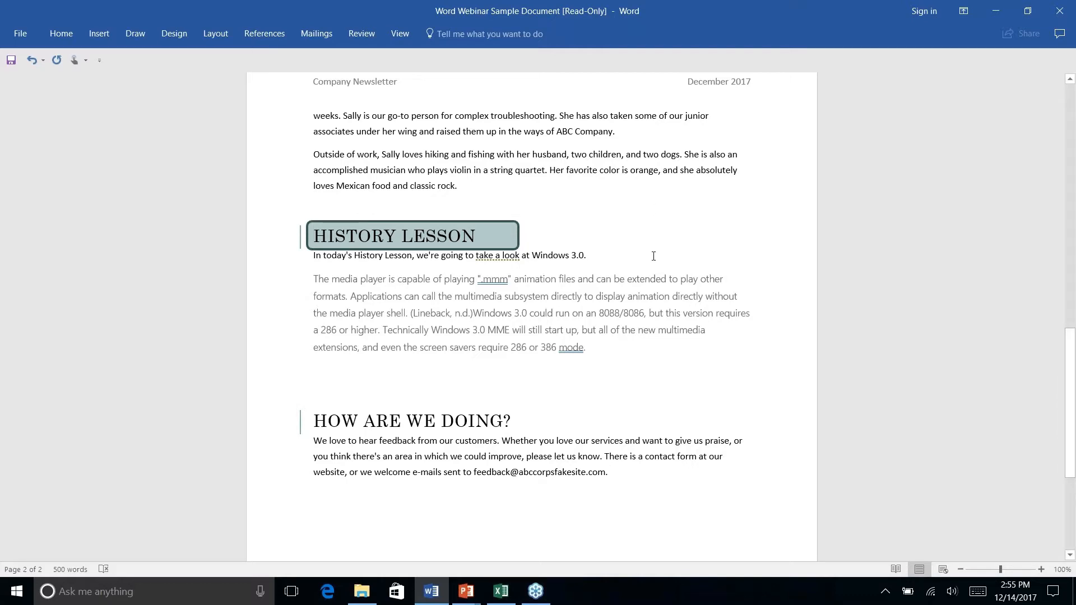
- Look over the newsletter from Contents to History Lesson, and browse the Insert, Draw, Design and Layout commands
scroll(593, 249, up, 20)
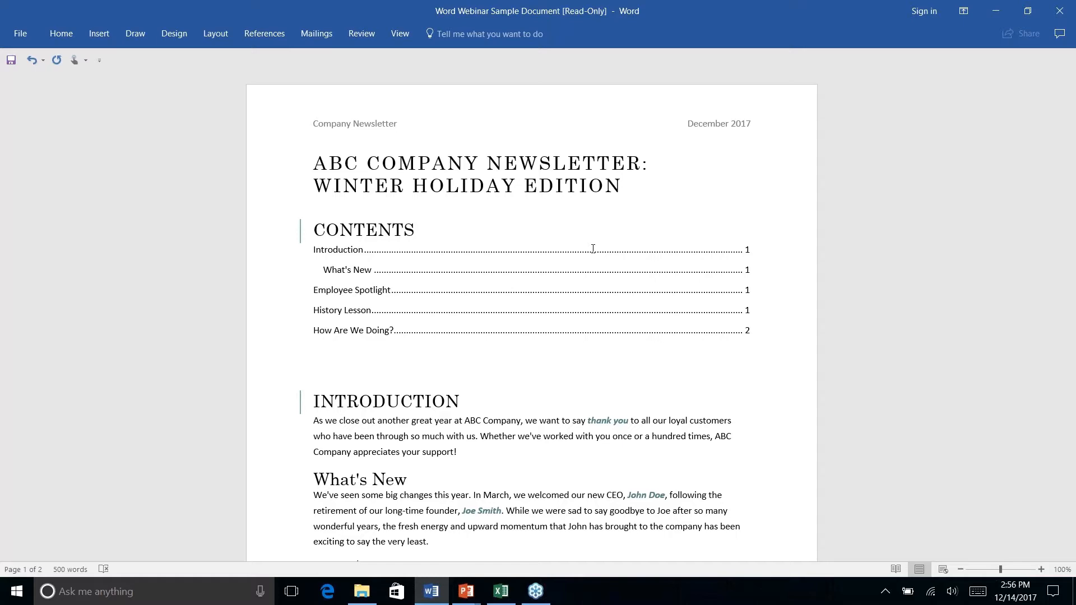
scroll(593, 248, down, 8)
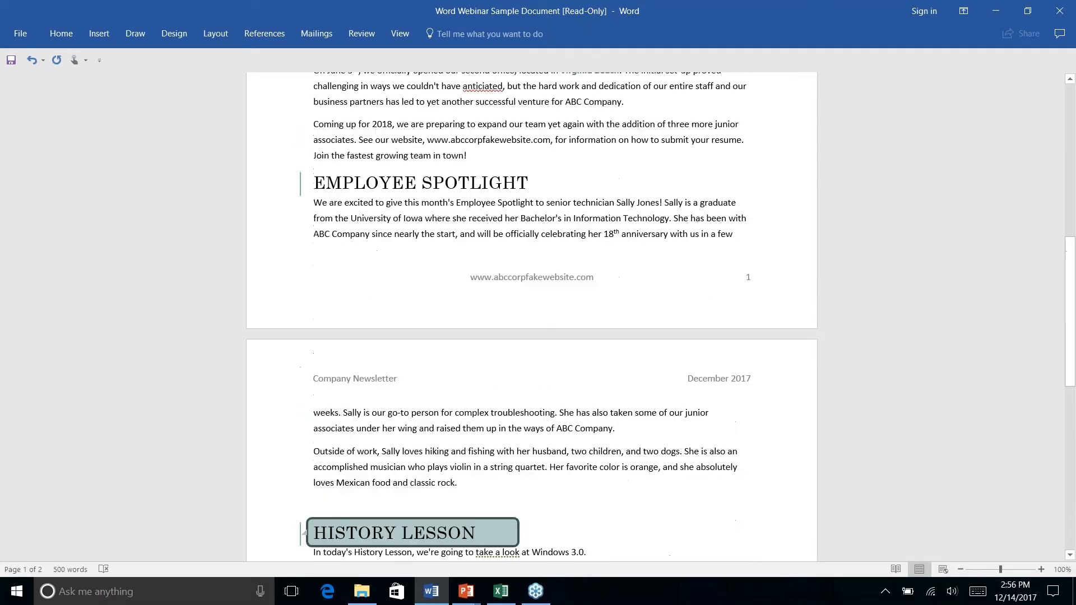
scroll(593, 248, up, 8)
scroll(531, 317, down, 8)
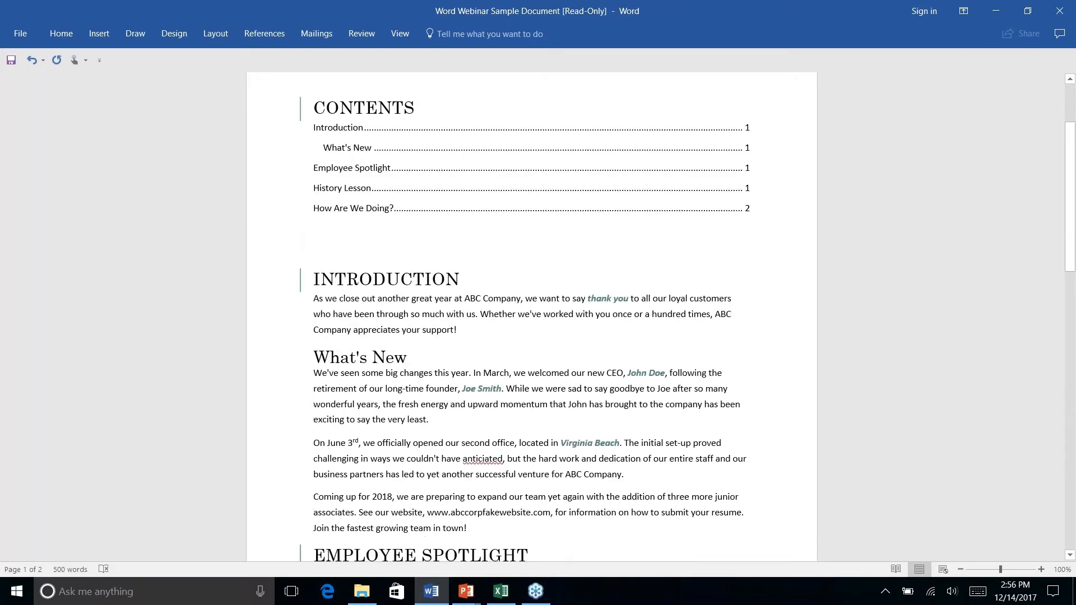
scroll(531, 317, up, 8)
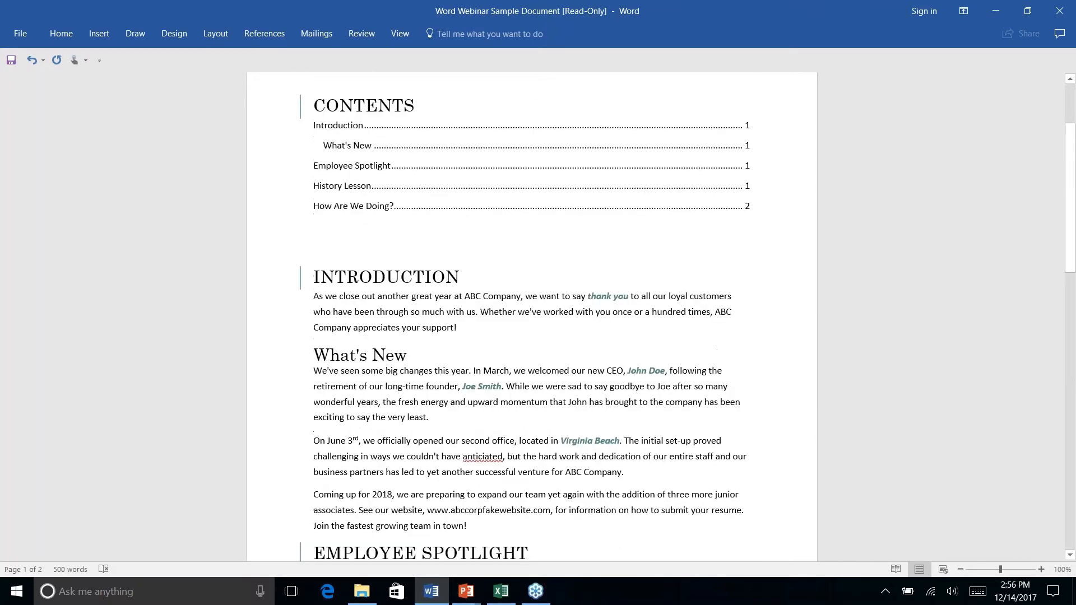
scroll(593, 250, down, 5)
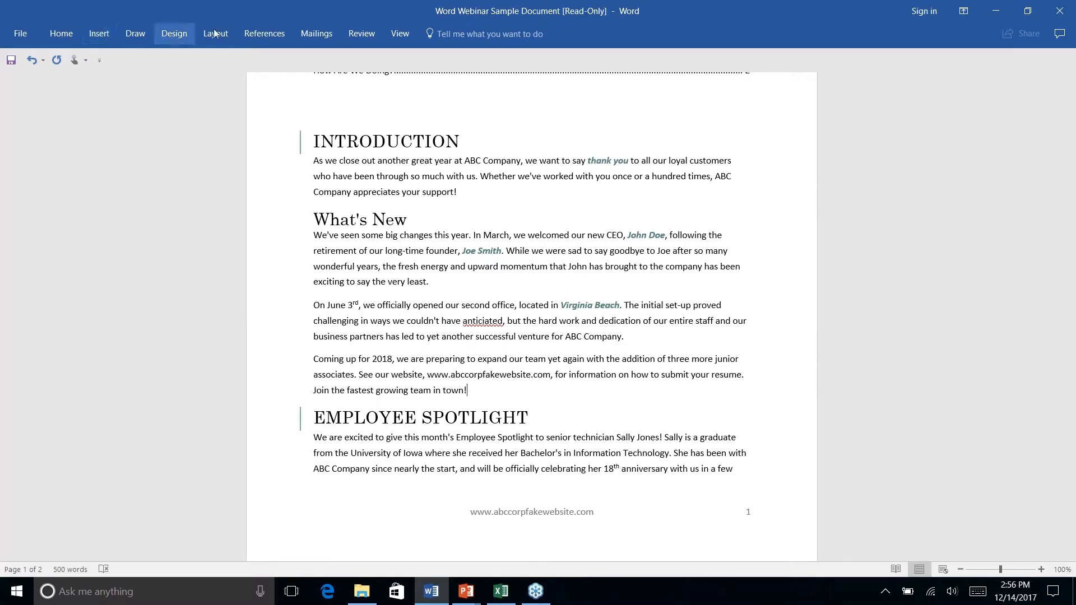
click(104, 36)
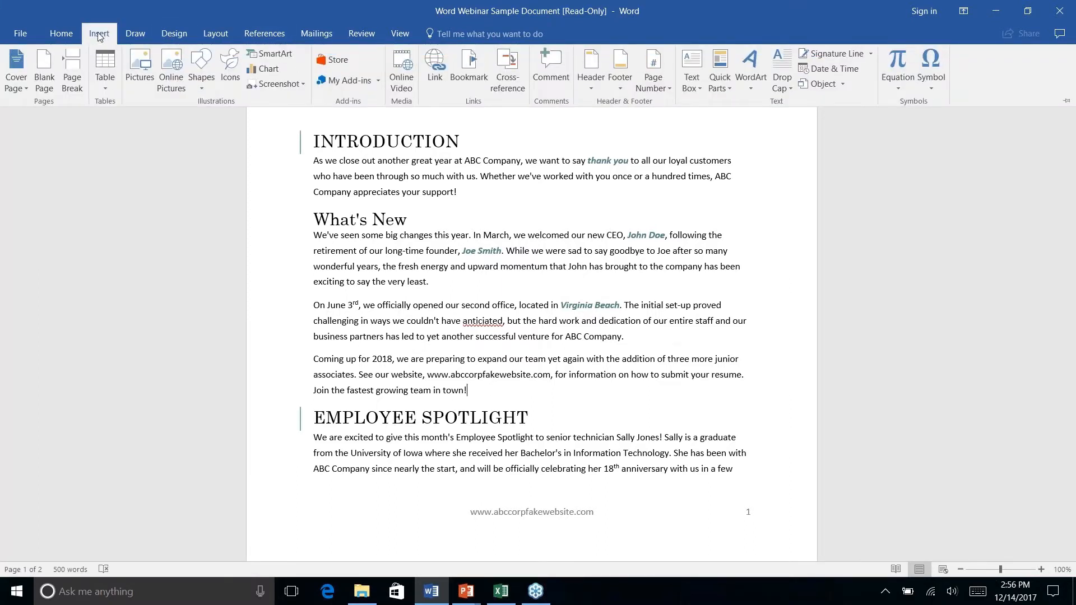
click(135, 36)
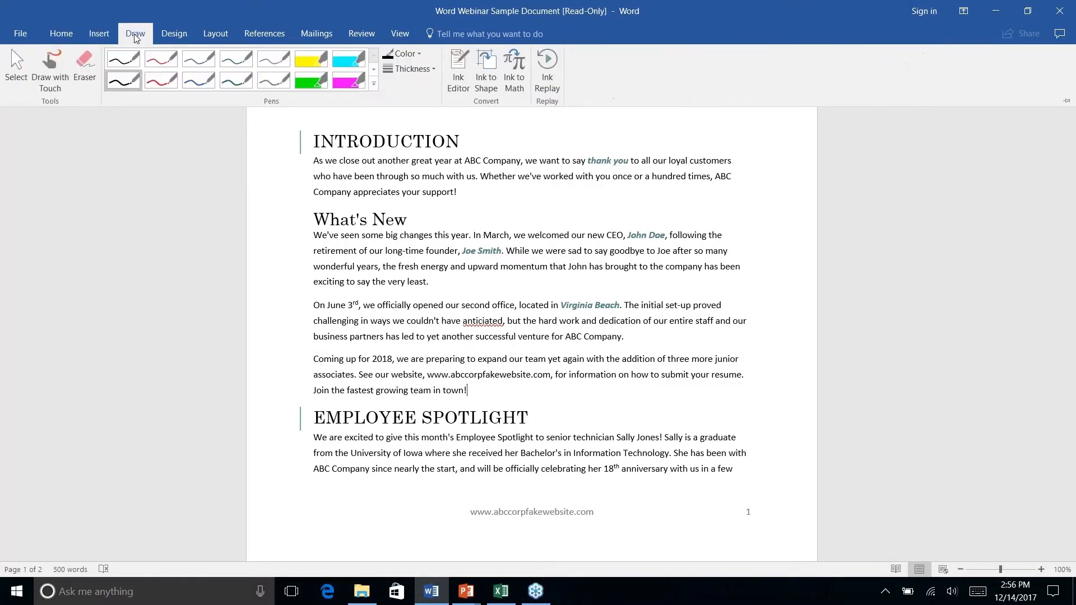
click(178, 35)
click(219, 37)
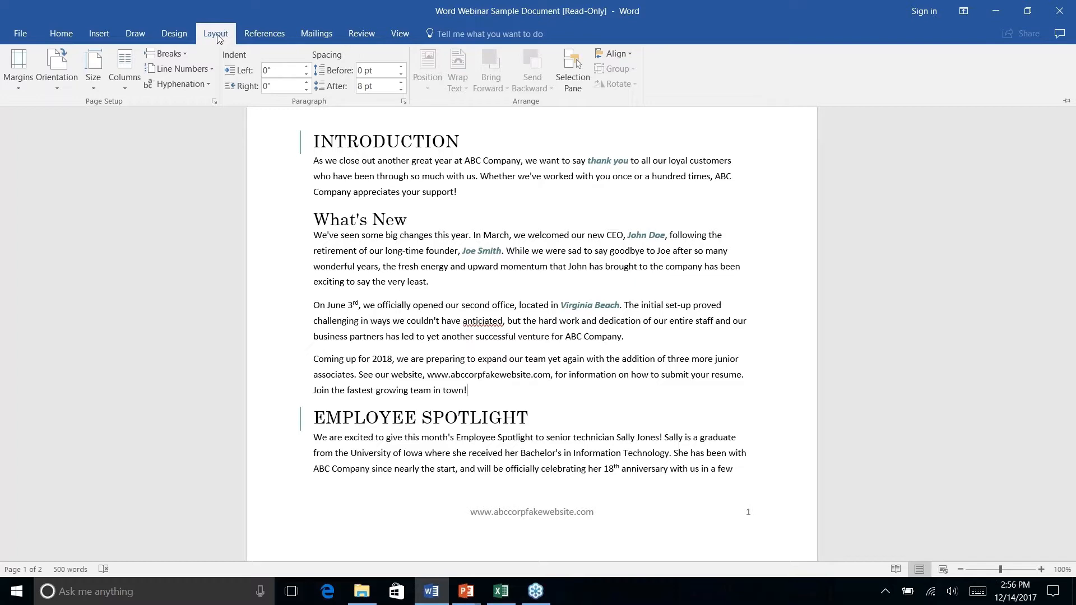
- Insert a Next Page section break after "Join the fastest growing team in town!", before the Employee Spotlight heading, and collapse the ribbon
click(475, 391)
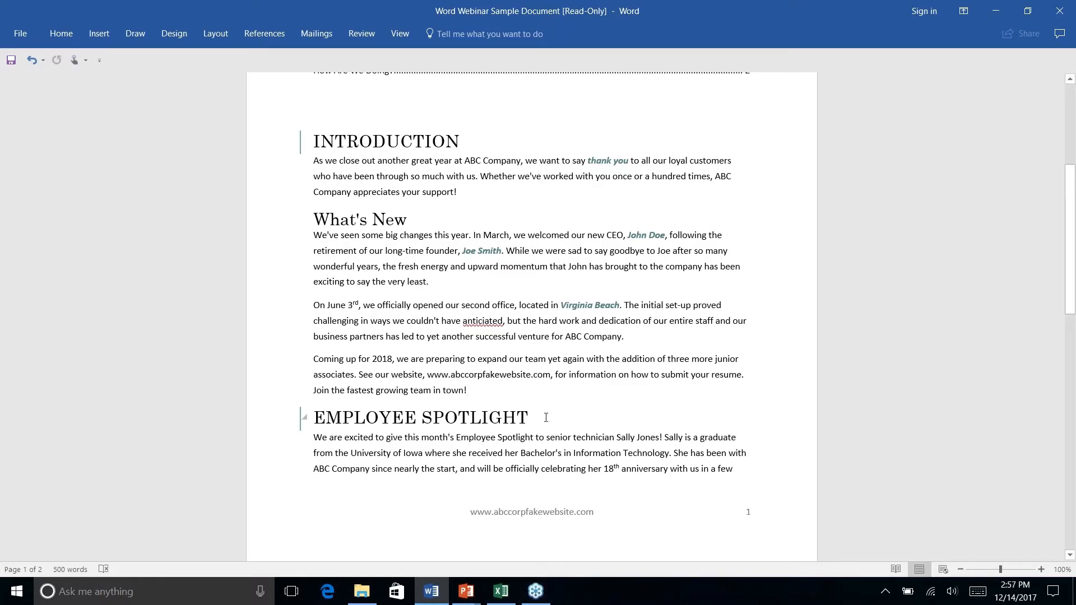
scroll(546, 418, up, 1)
scroll(545, 417, down, 3)
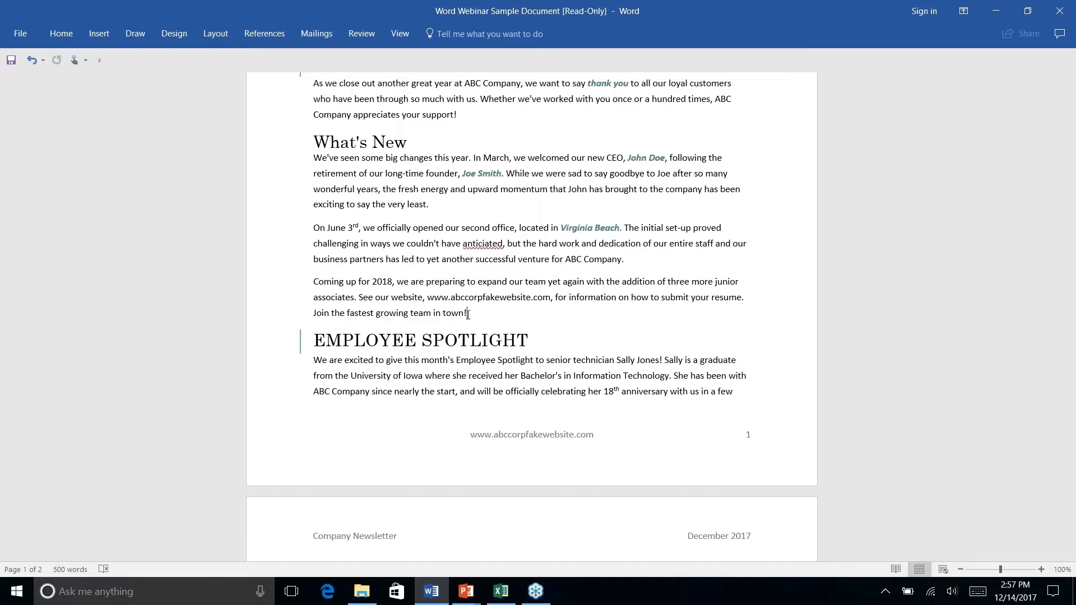
click(224, 36)
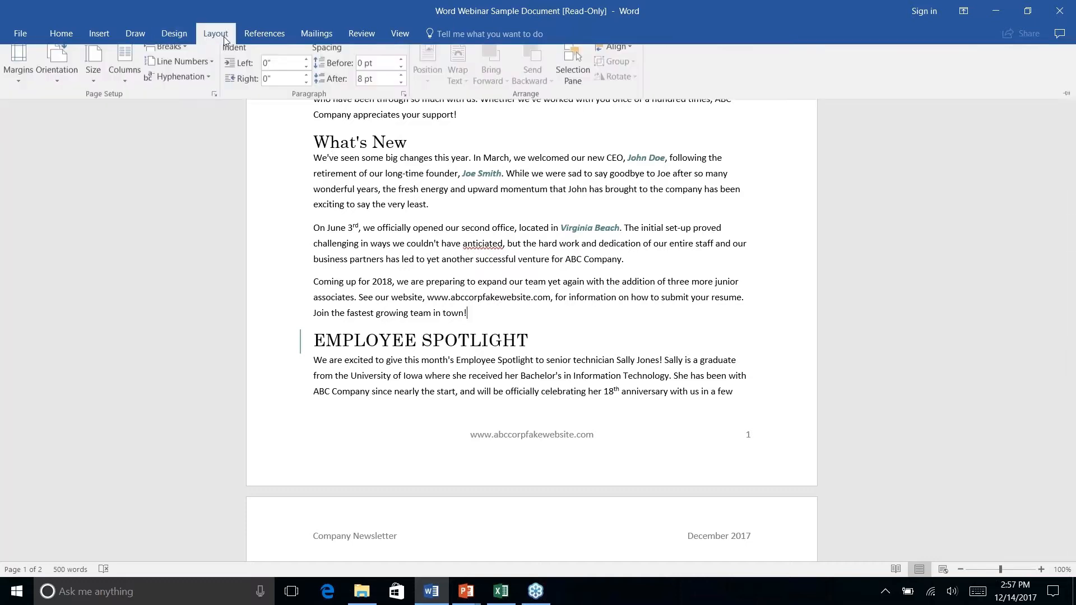
click(183, 53)
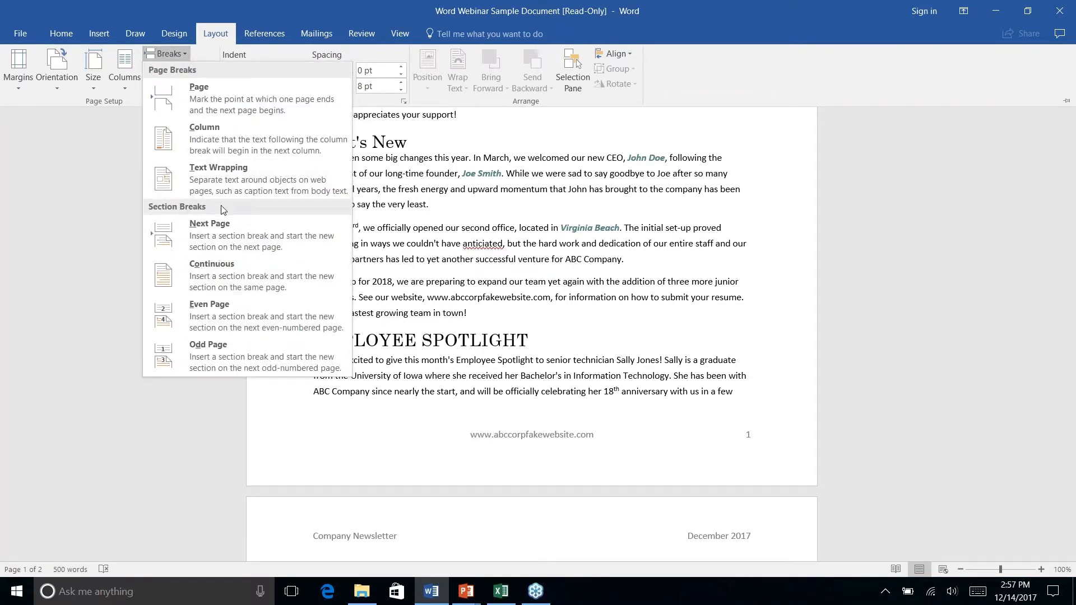
click(219, 234)
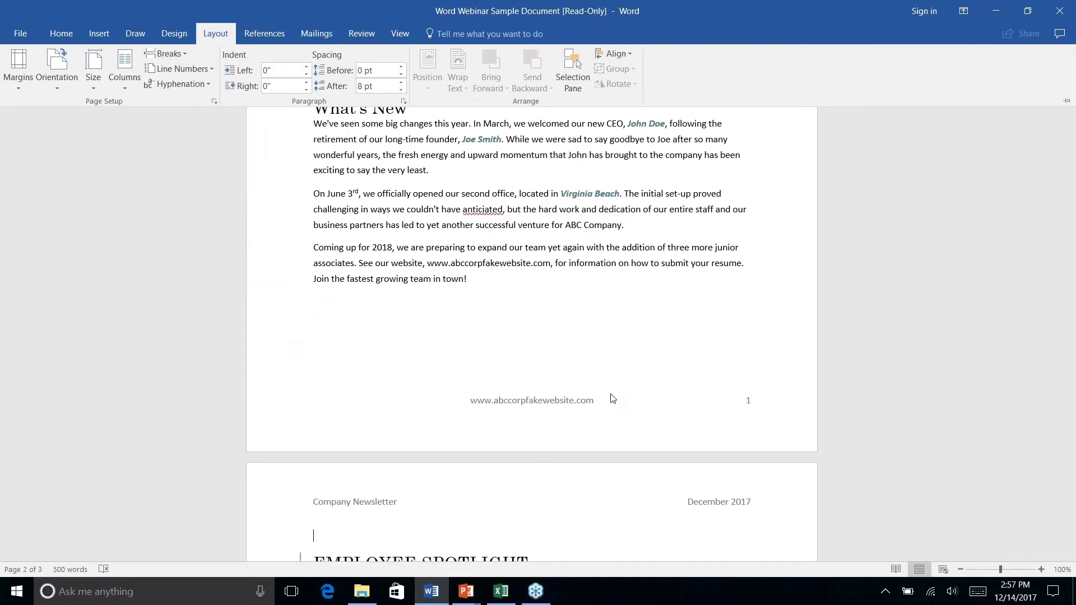
key(ctrl+F1)
scroll(613, 399, down, 6)
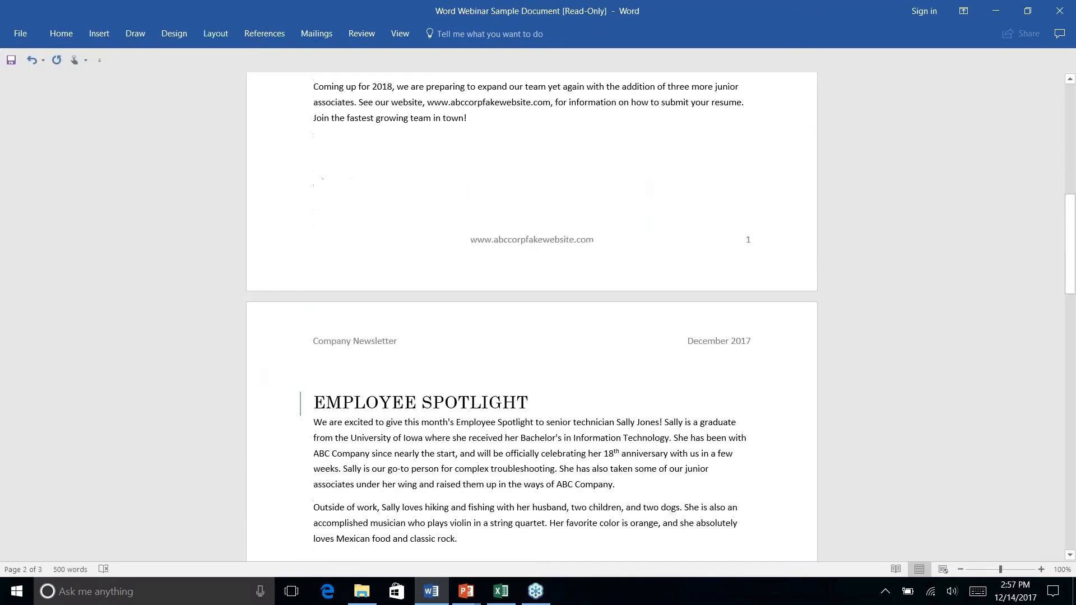
- Insert a Continuous section break after the last Employee Spotlight paragraph, before the History Lesson heading
scroll(518, 331, down, 4)
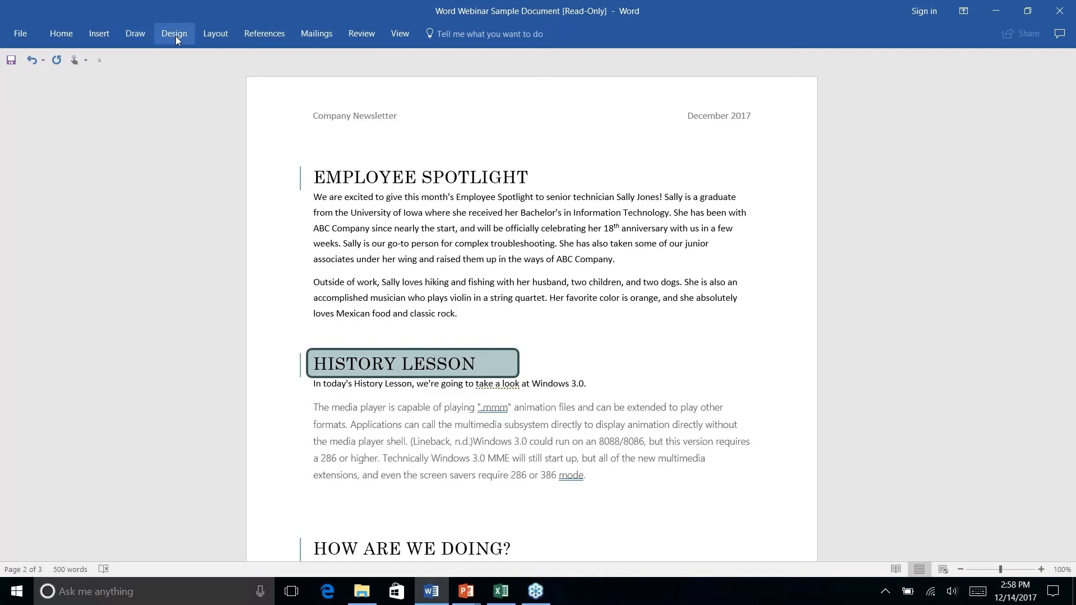
click(211, 35)
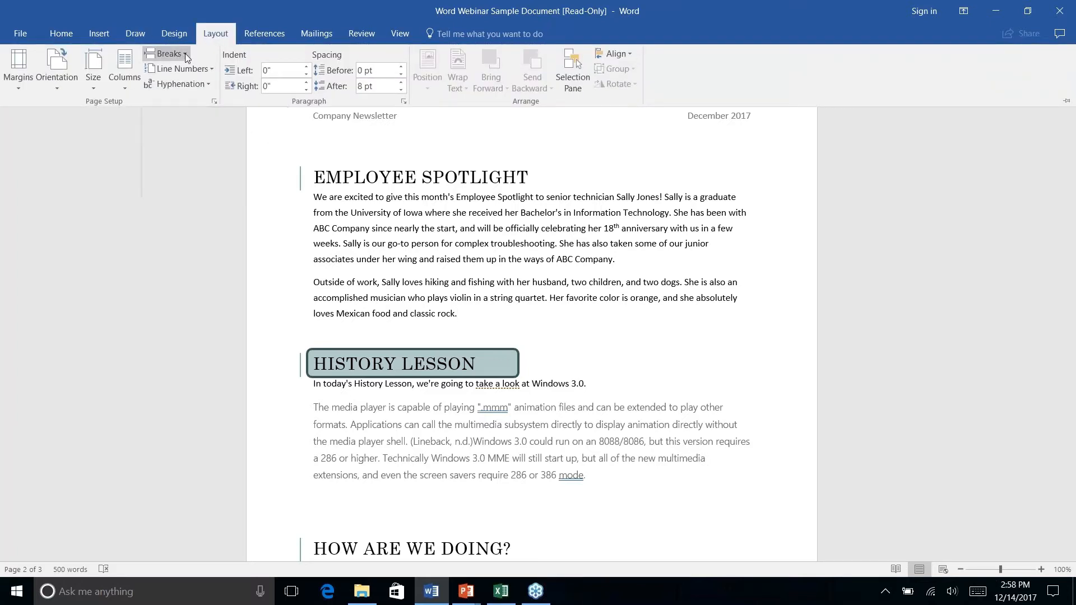
click(185, 53)
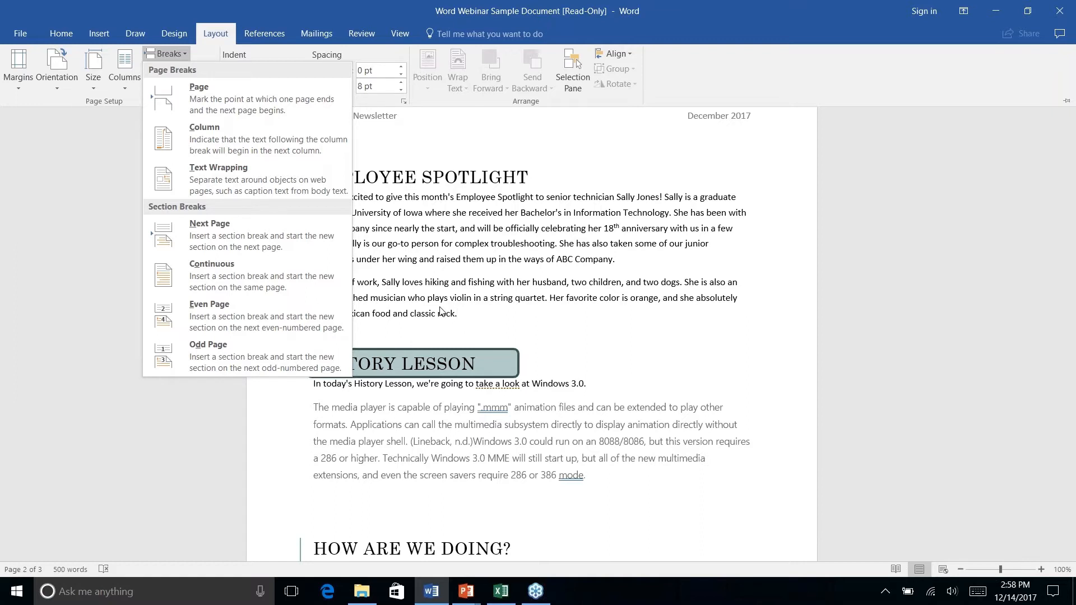
click(226, 278)
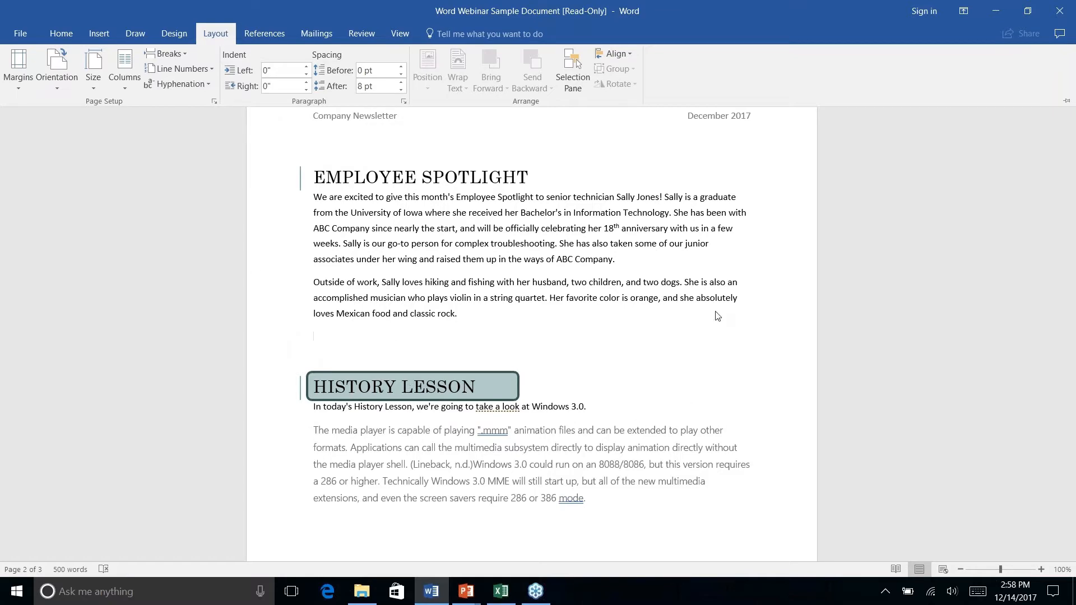
scroll(718, 316, down, 2)
scroll(717, 317, up, 3)
scroll(717, 316, down, 1)
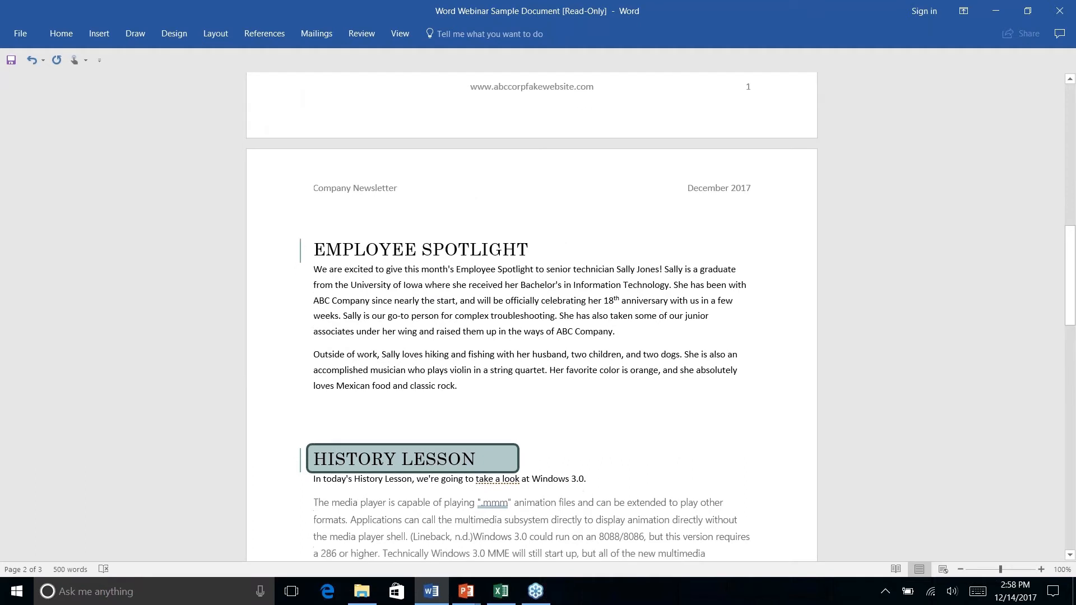
right_click(395, 293)
key(Escape)
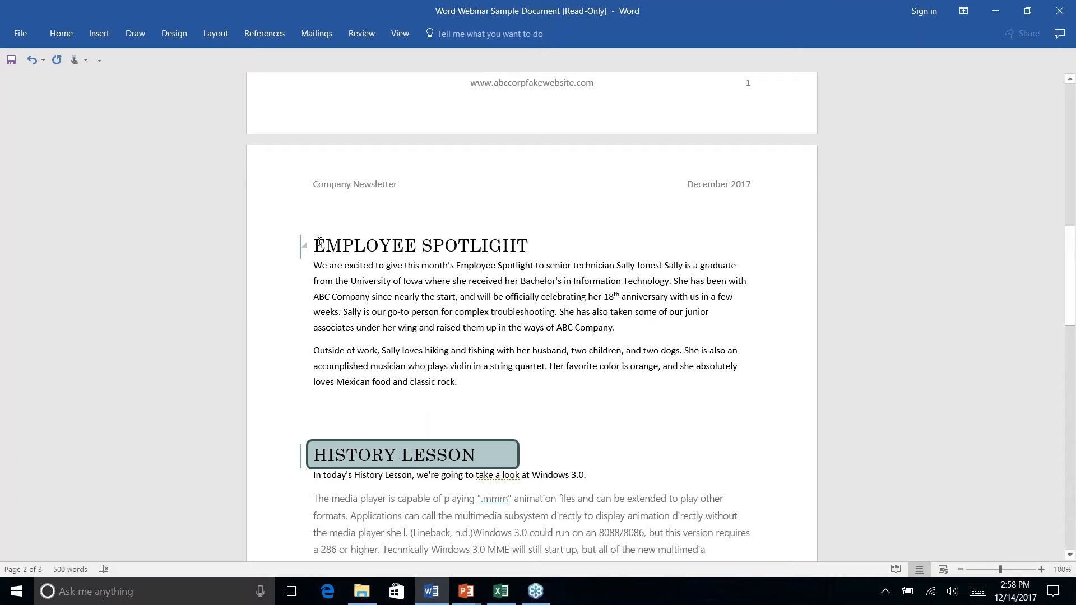
- Try a two-column layout on the whole Employee Spotlight section, heading included, and undo it
click(317, 245)
click(220, 36)
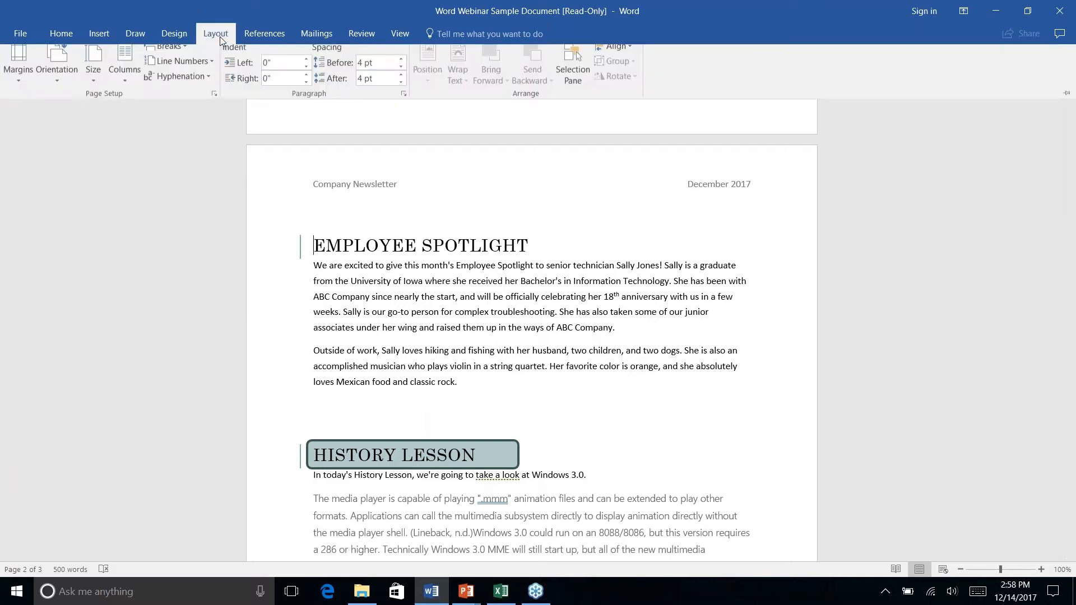
click(122, 89)
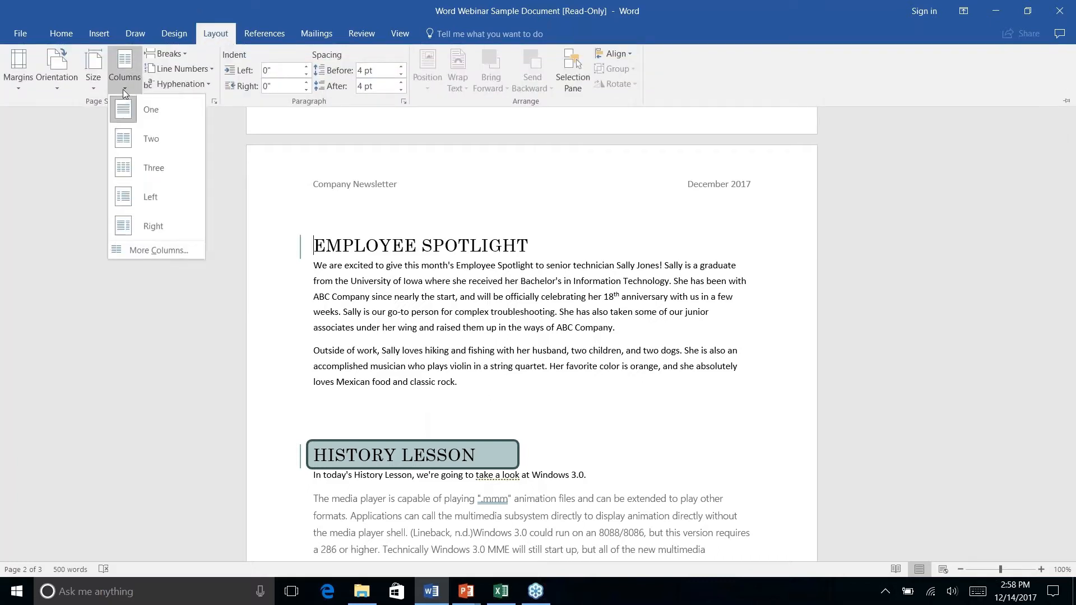
click(145, 144)
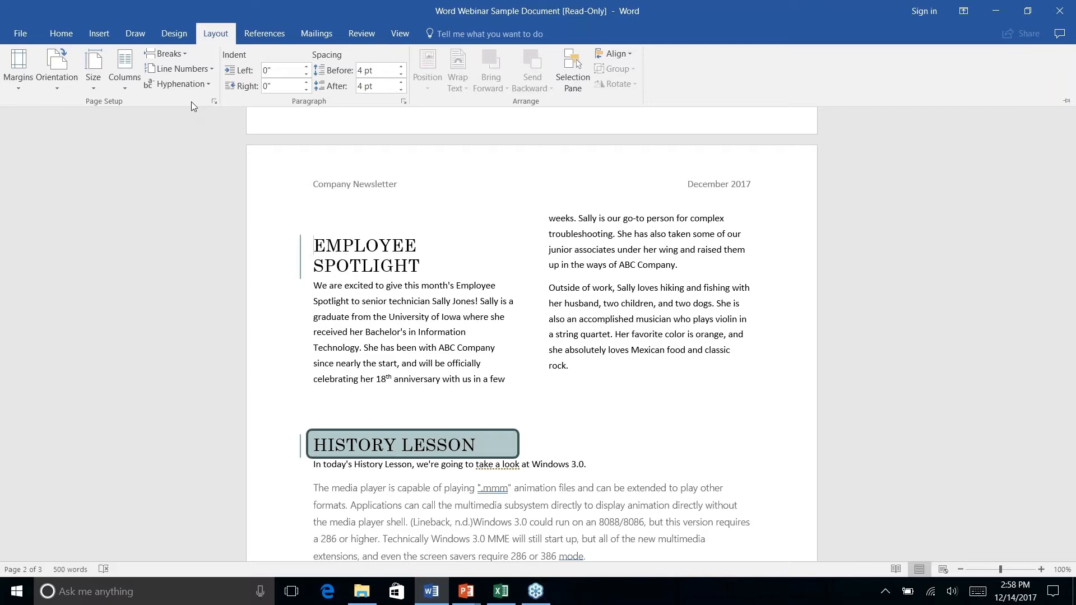
key(ctrl+z)
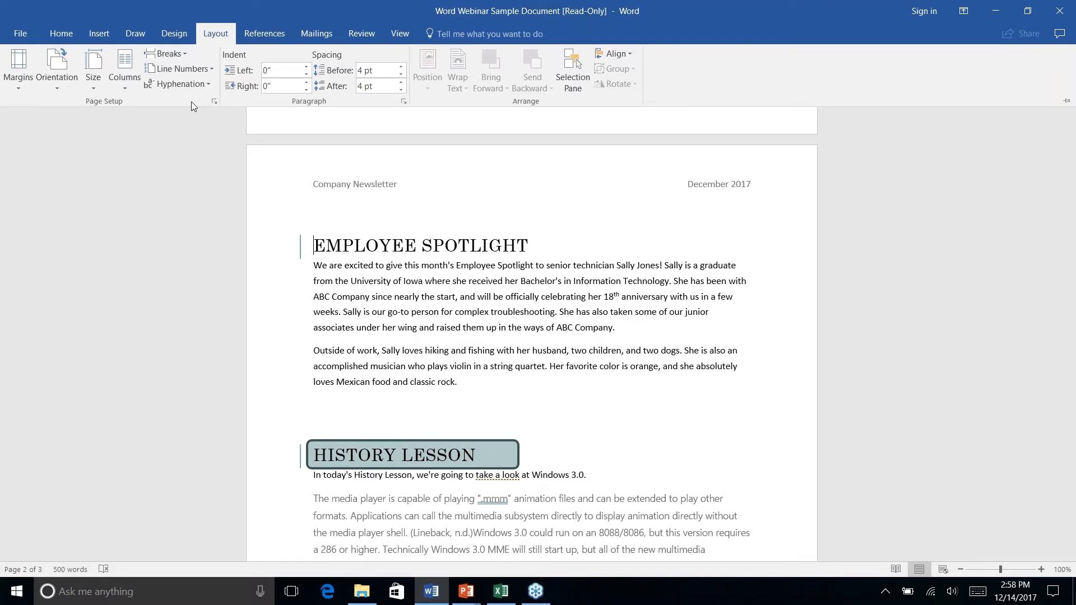
- Format only the two body paragraphs under the Employee Spotlight heading in two columns
click(354, 256)
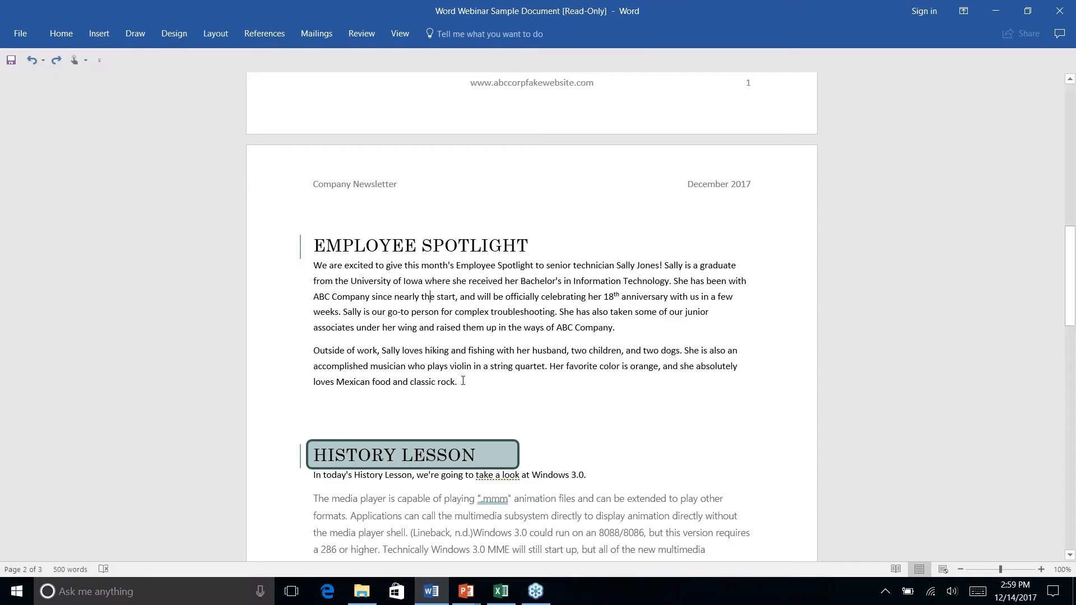
drag(462, 381, 314, 264)
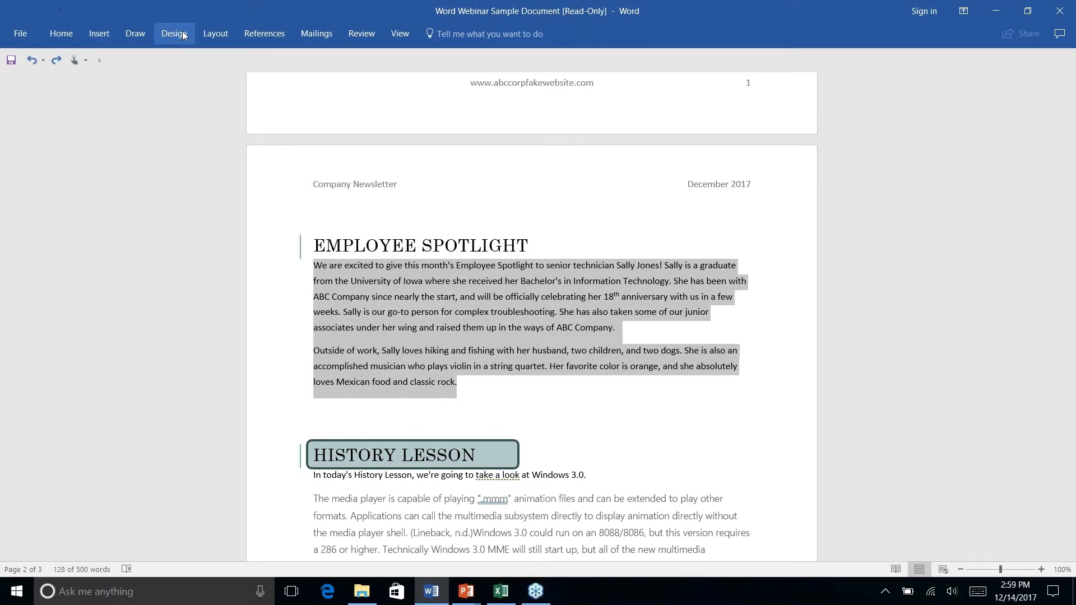
click(216, 36)
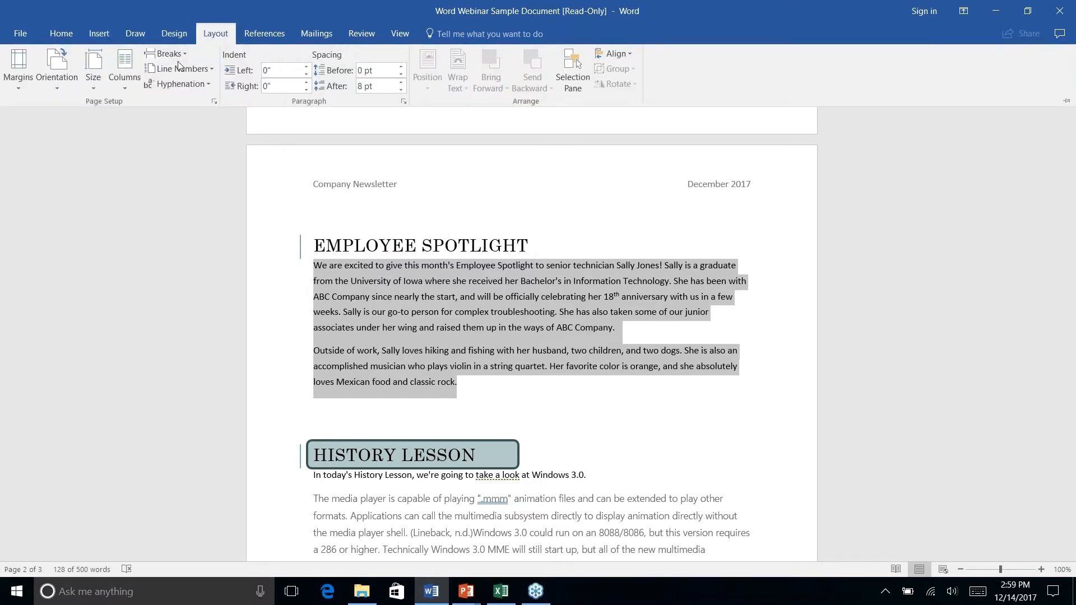
click(128, 88)
click(143, 139)
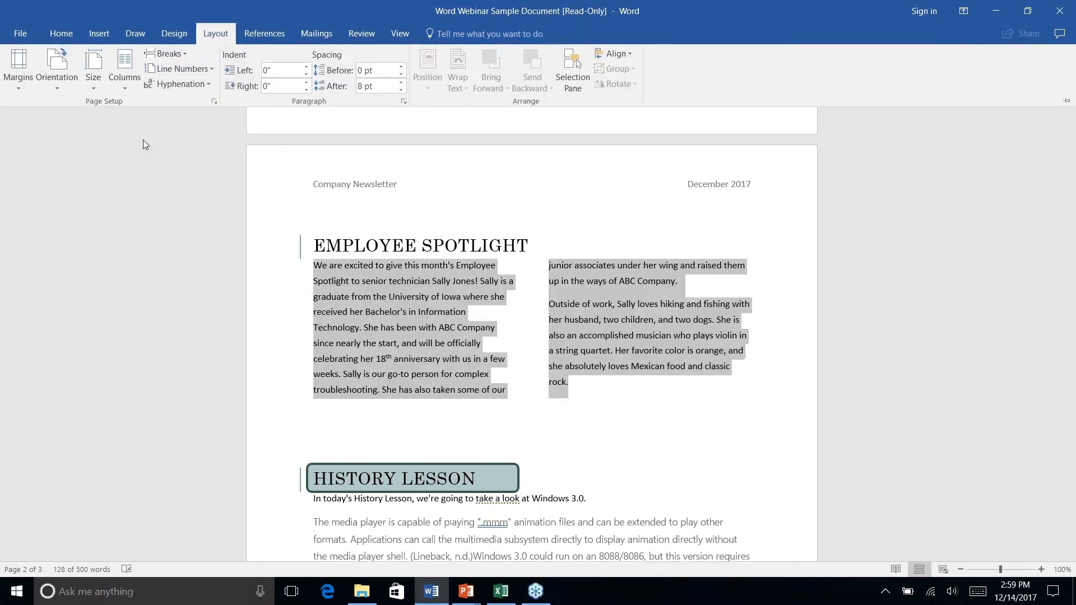
- Move the empty rounded box from the end of page 2 onto page 3, behind the ABC Company address lines
click(571, 392)
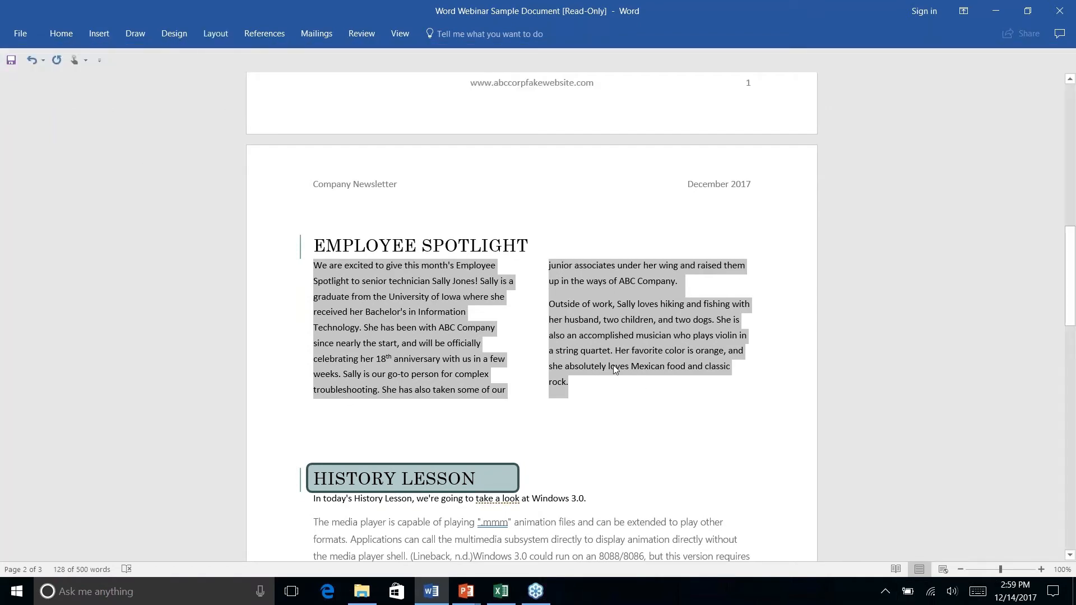
click(613, 353)
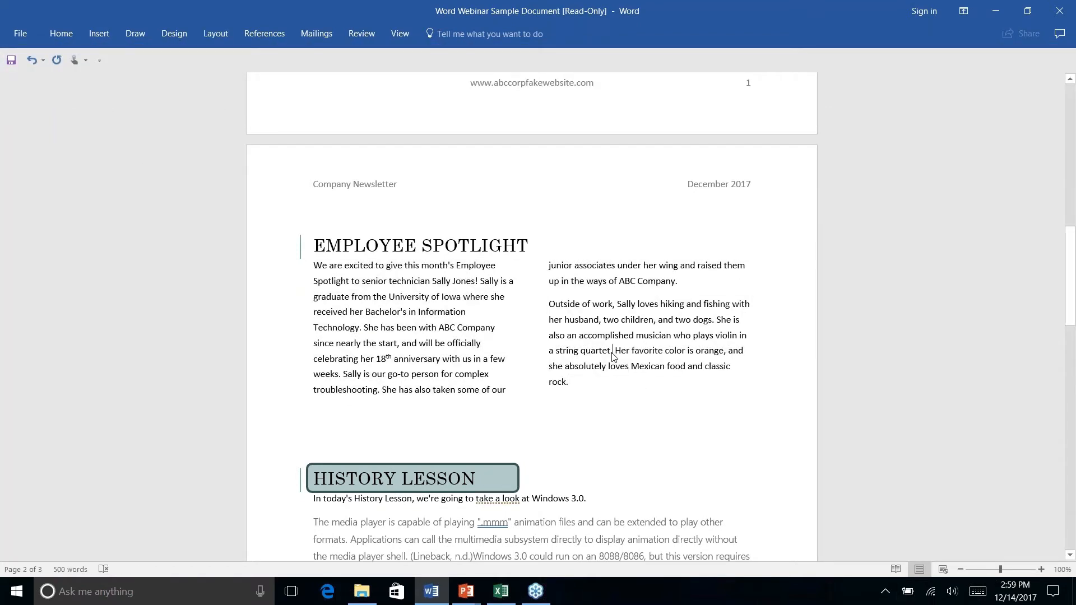
key(Return)
scroll(586, 373, down, 10)
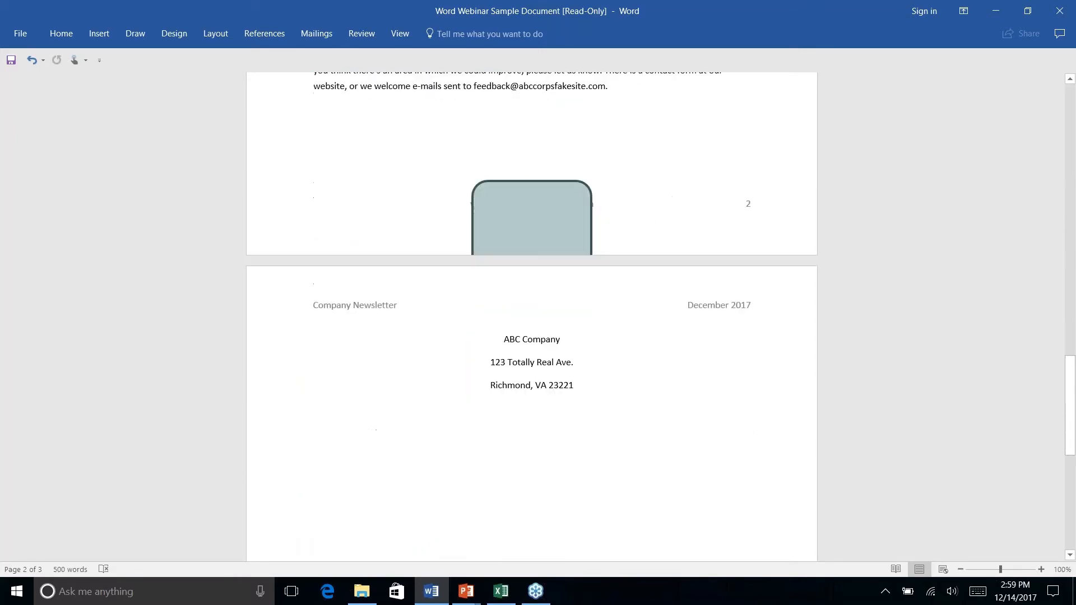
scroll(566, 373, down, 2)
scroll(566, 373, up, 5)
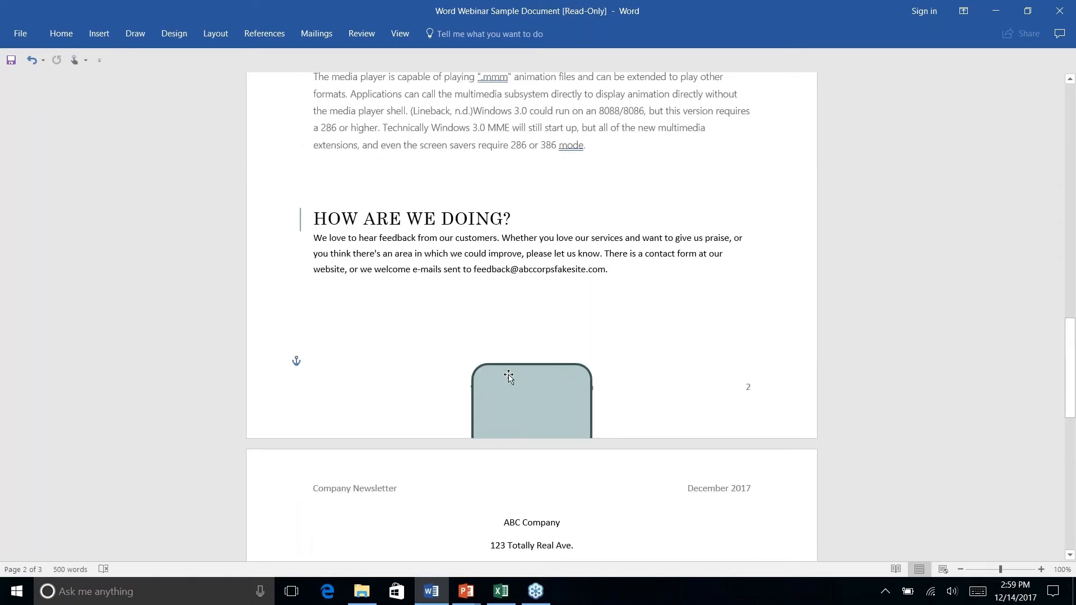
click(508, 376)
drag(559, 398, 568, 539)
- Nudge the rounded box on page 3 so it is centred around the ABC Company address
scroll(579, 501, down, 8)
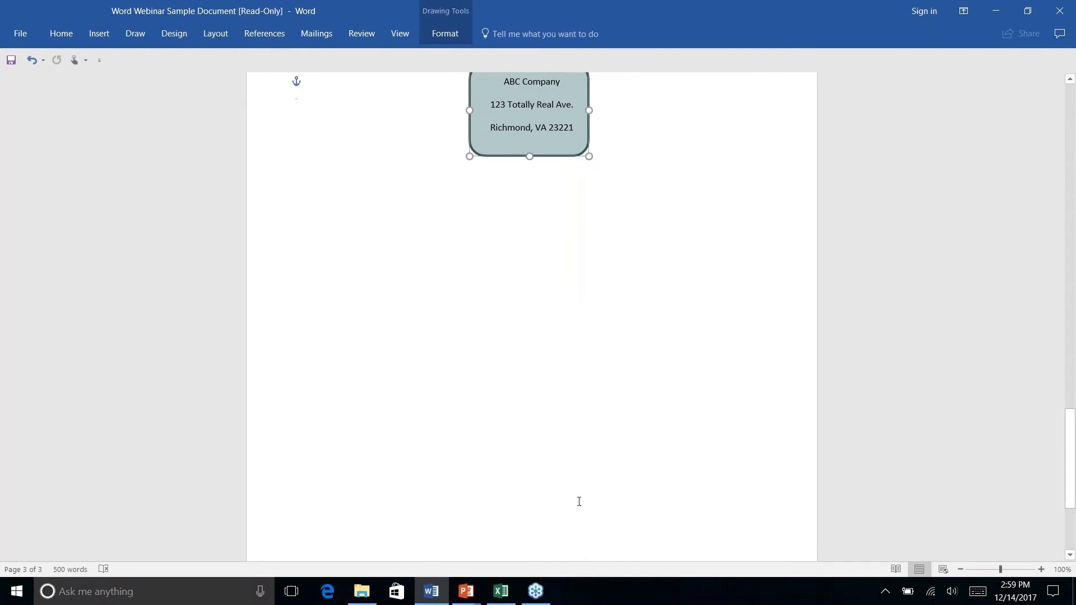
scroll(579, 502, up, 8)
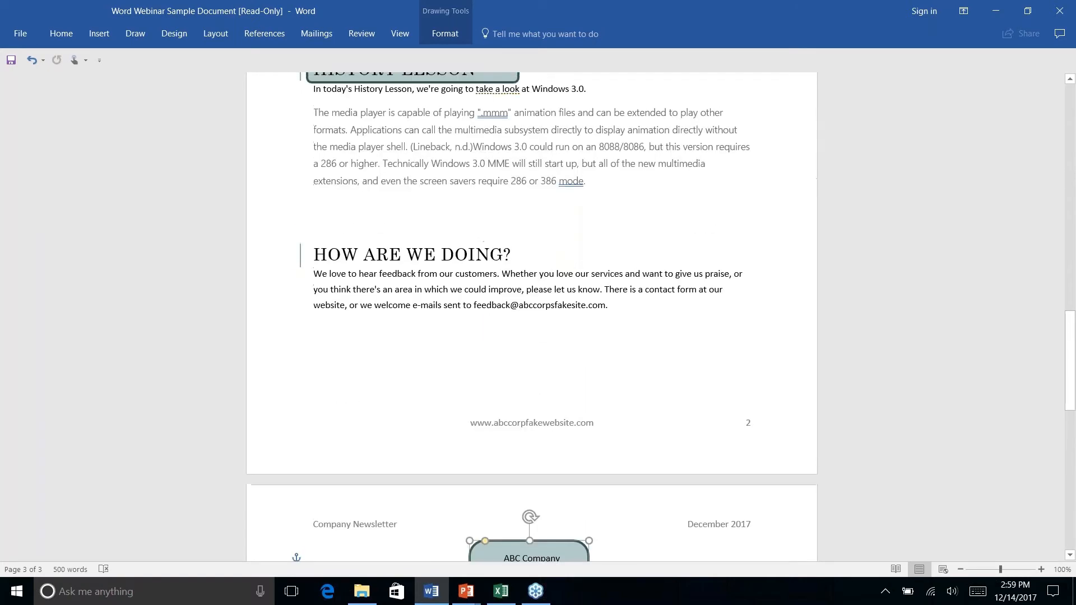
scroll(577, 472, down, 3)
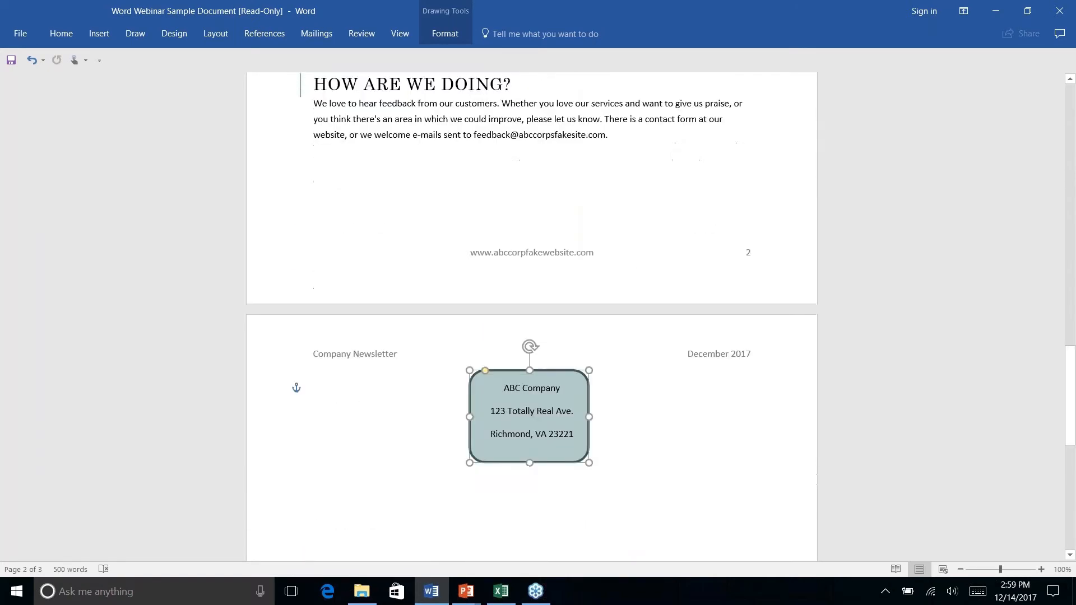
click(650, 389)
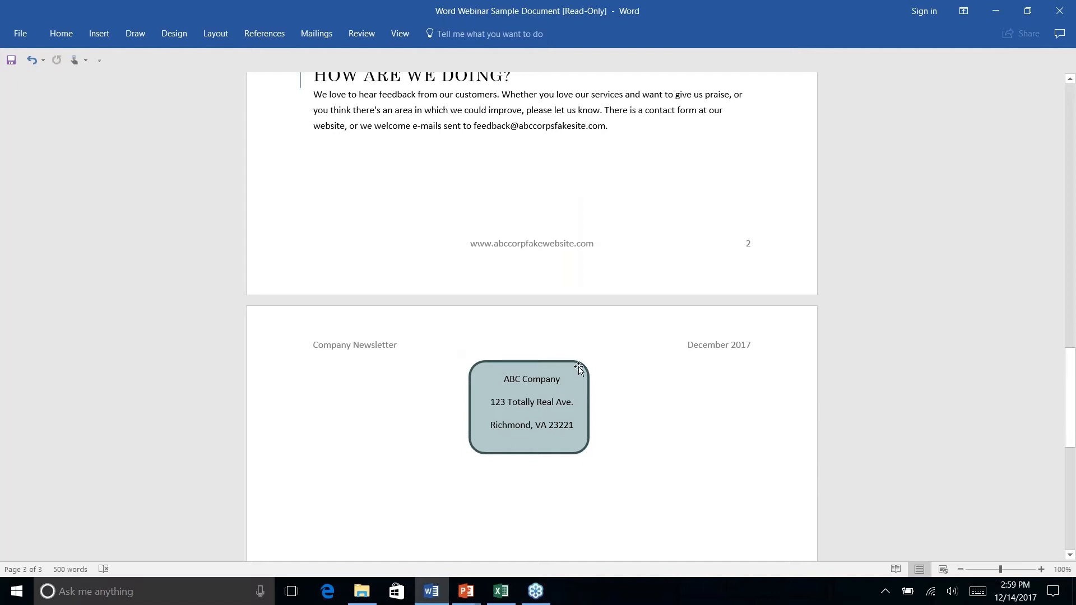
drag(581, 367, 585, 365)
click(464, 343)
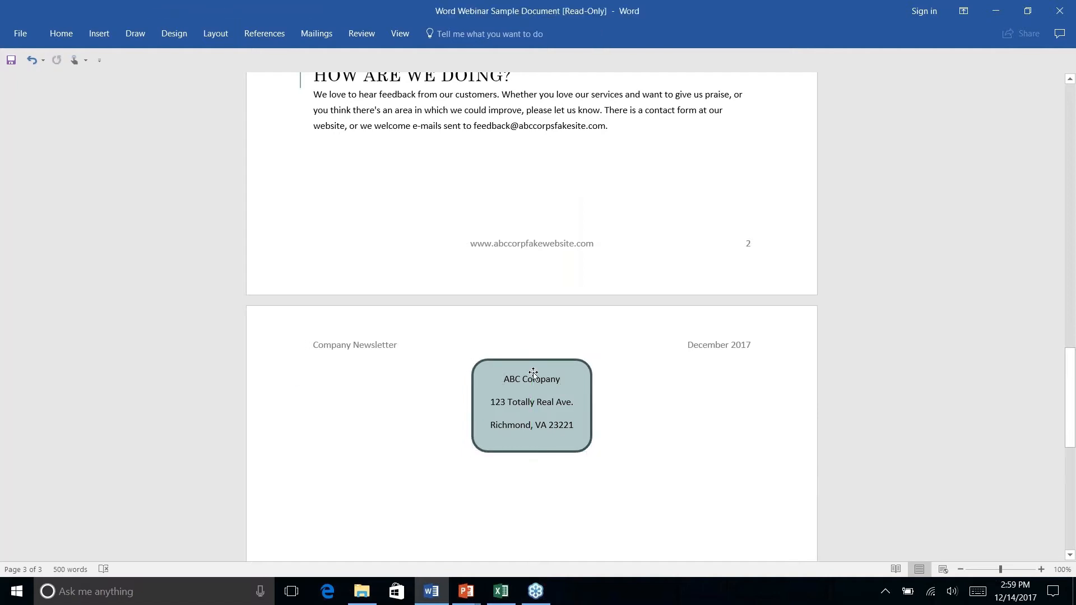
- Insert a page break after the last sentence of the How Are We Doing? paragraph
click(631, 133)
click(103, 34)
click(213, 34)
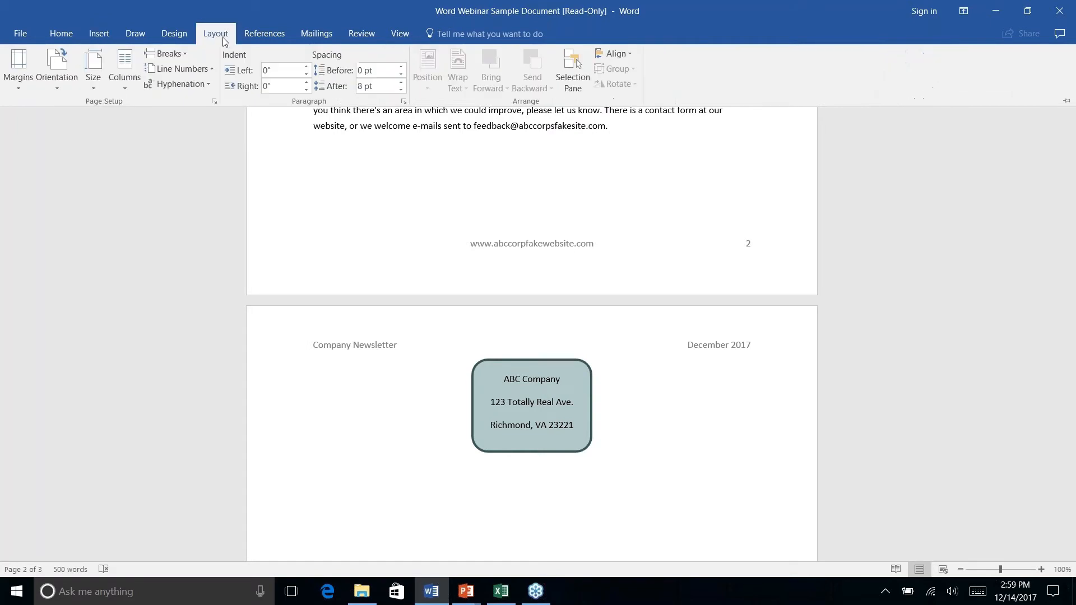
click(185, 55)
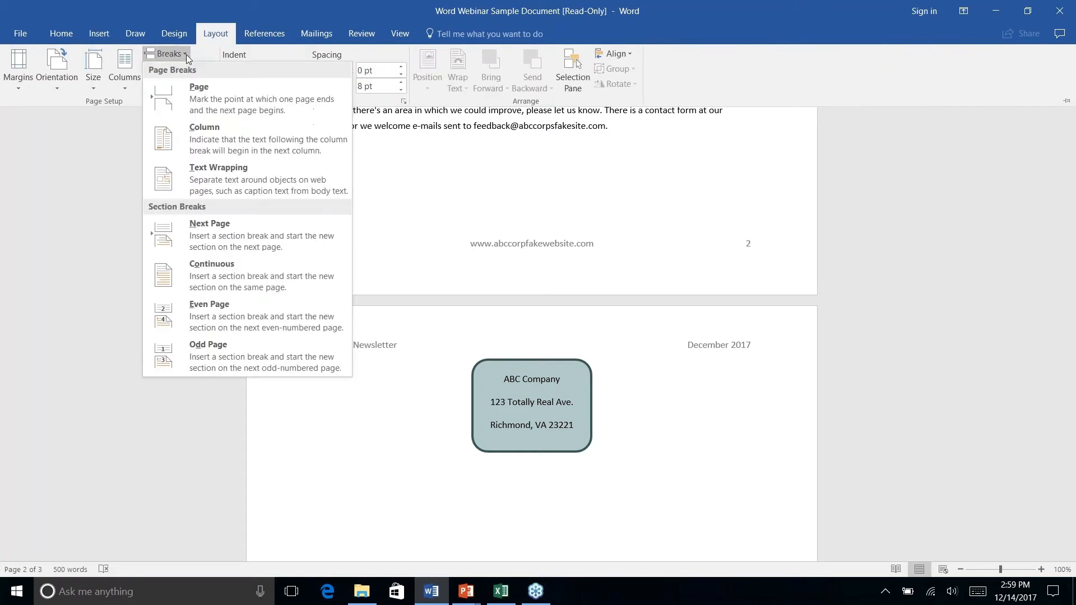
click(204, 106)
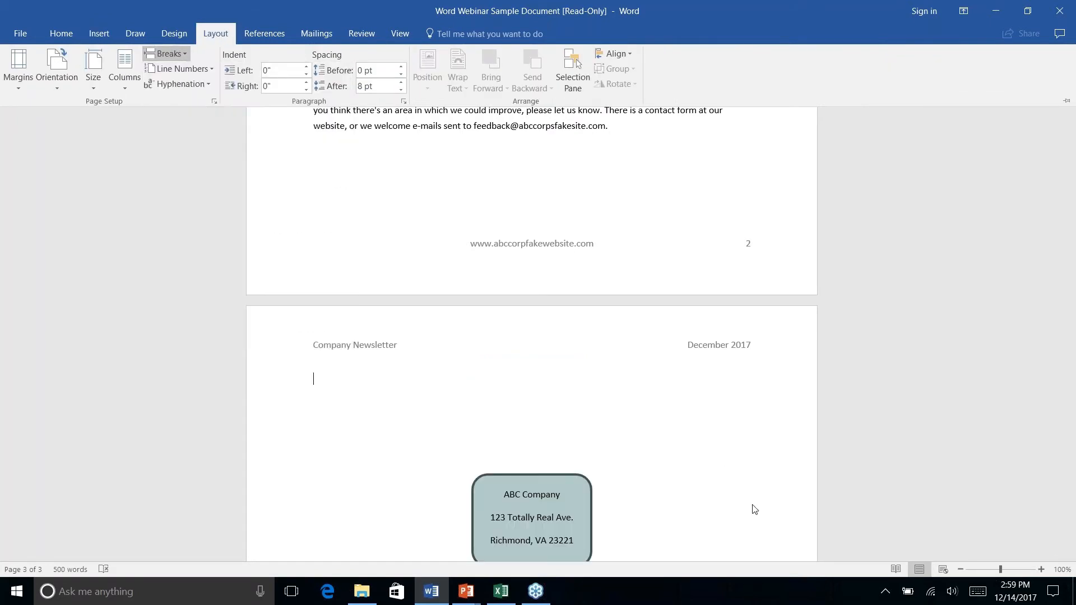
click(663, 418)
- Enter a "Name:" label followed by a fill-in line of underscores above the address box on page 3
scroll(662, 418, up, 5)
scroll(663, 418, down, 16)
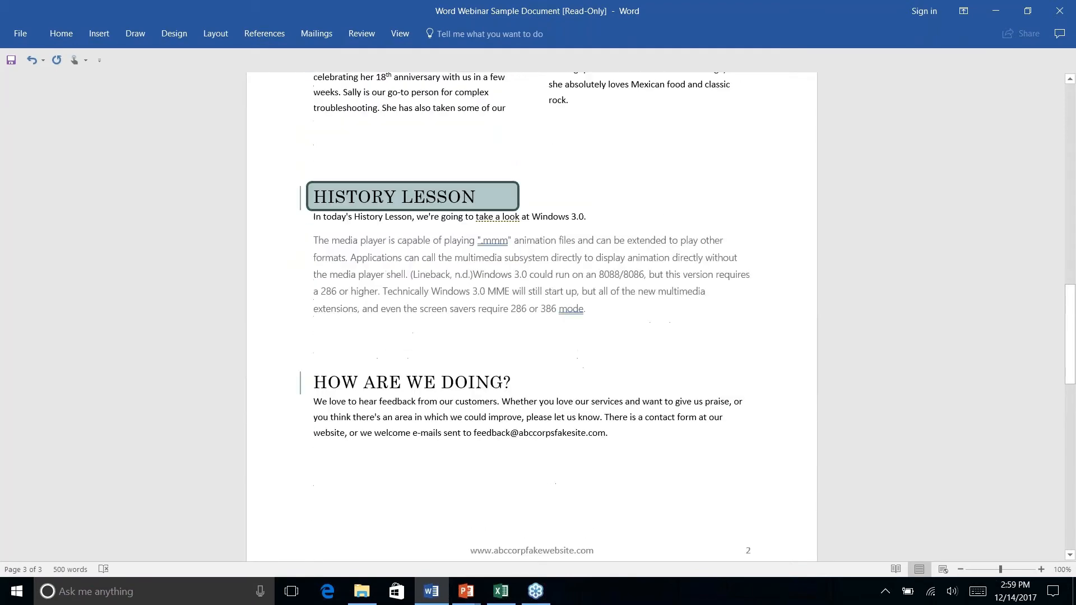
scroll(531, 313, up, 7)
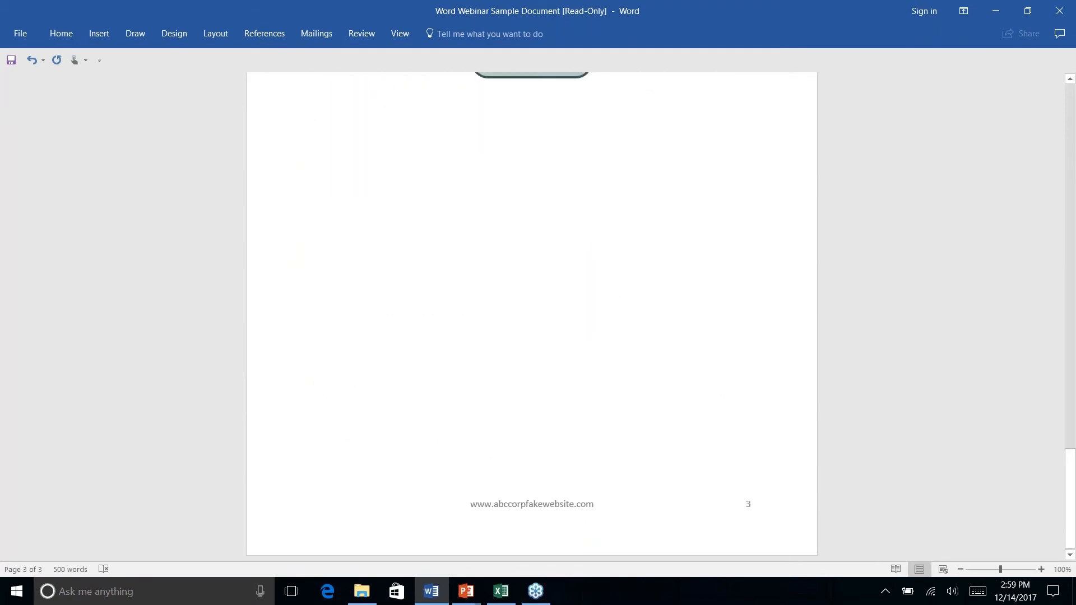
scroll(531, 316, up, 14)
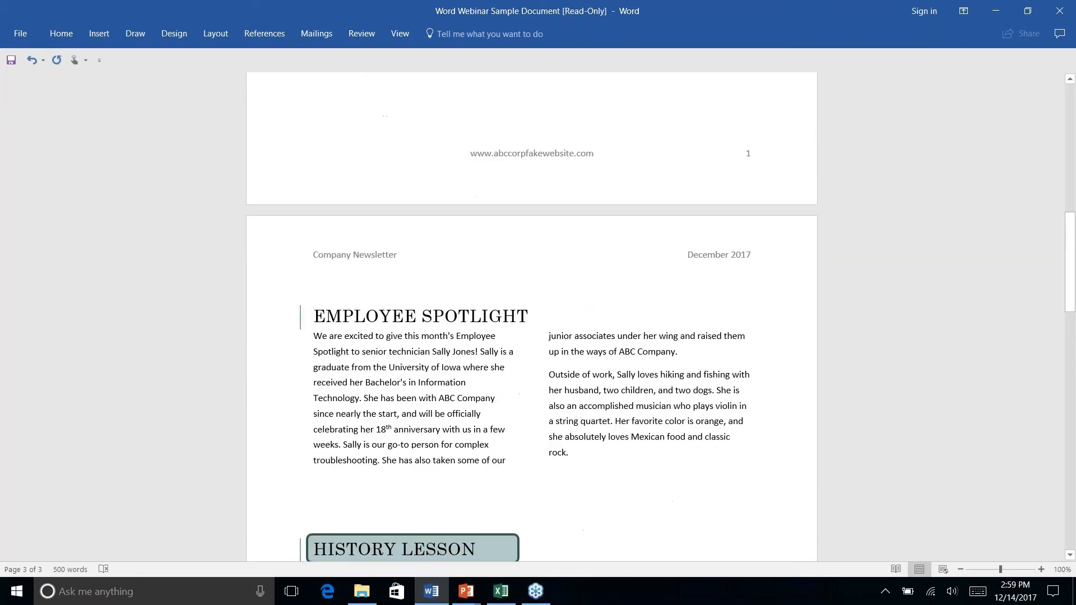
scroll(531, 316, up, 5)
scroll(531, 316, down, 20)
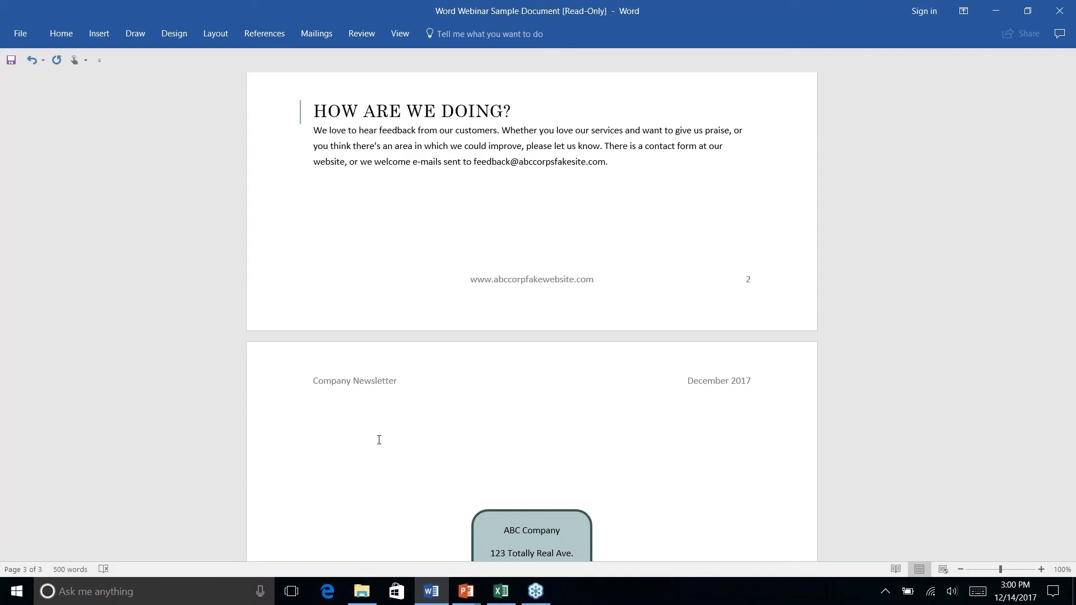
text(Name: ____________________)
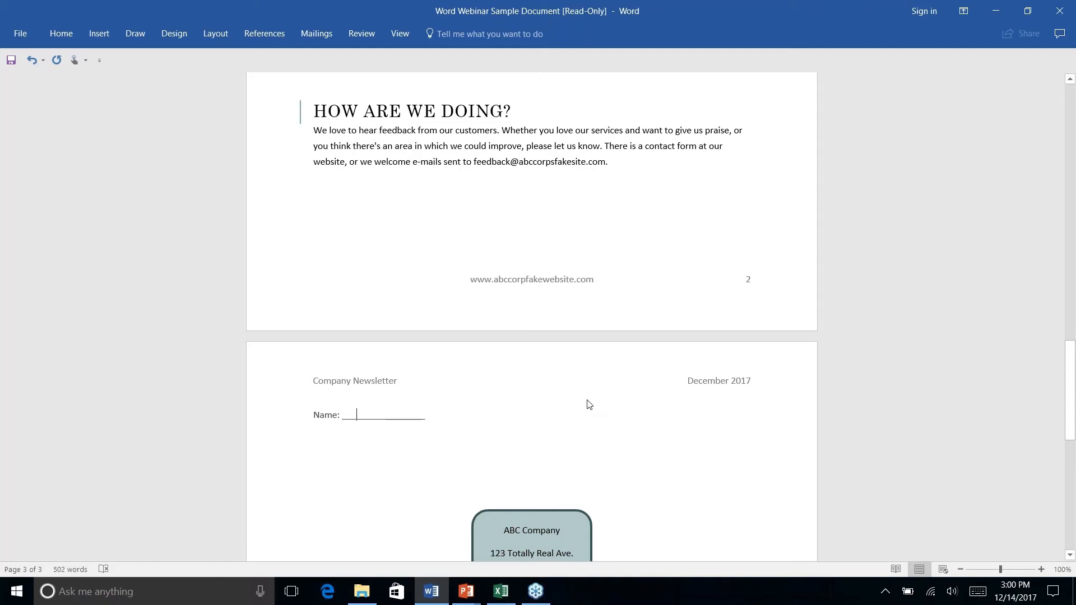
- Try filling in "M Name" within the underscore line after the Name label, and erase it
text(M Name)
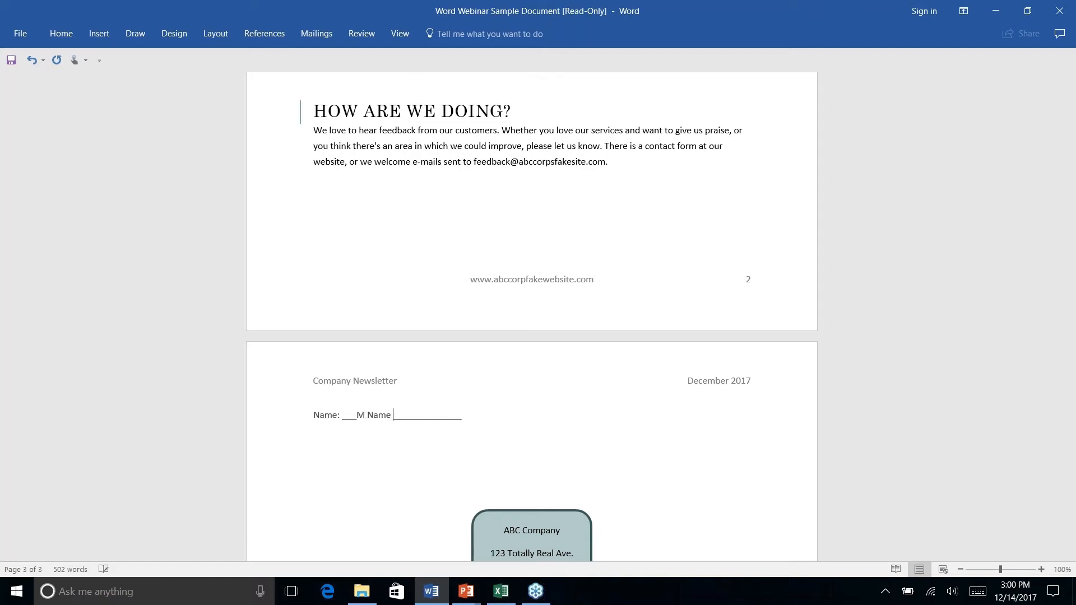
key(BackSpace)
key(BackSpace)
key(BackSpace)
key(BackSpace)
key(BackSpace)
- Replace the underscores with a full-width horizontal border line under the Name label, using AutoFormat on three hyphens
key(BackSpace)
key(BackSpace)
key(BackSpace)
key(BackSpace)
key(BackSpace)
key(BackSpace)
key(BackSpace)
key(BackSpace)
key(BackSpace)
key(BackSpace)
key(BackSpace)
key(BackSpace)
key(BackSpace)
key(BackSpace)
key(BackSpace)
key(BackSpace)
key(BackSpace)
key(BackSpace)
key(BackSpace)
key(BackSpace)
key(BackSpace)
text(---)
key(Return)
key(BackSpace)
key(BackSpace)
key(BackSpace)
key(BackSpace)
text(---)
key(Return)
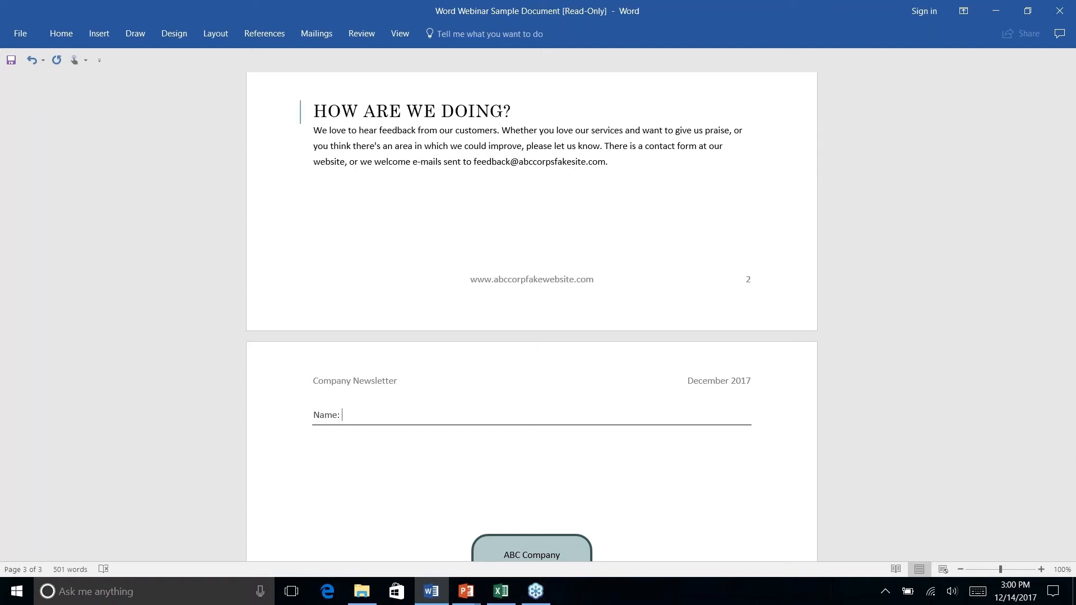
- Fill in "My Names" after the Name label and delete the whole label along with its border line
text(M)
key(BackSpace)
text(My Names)
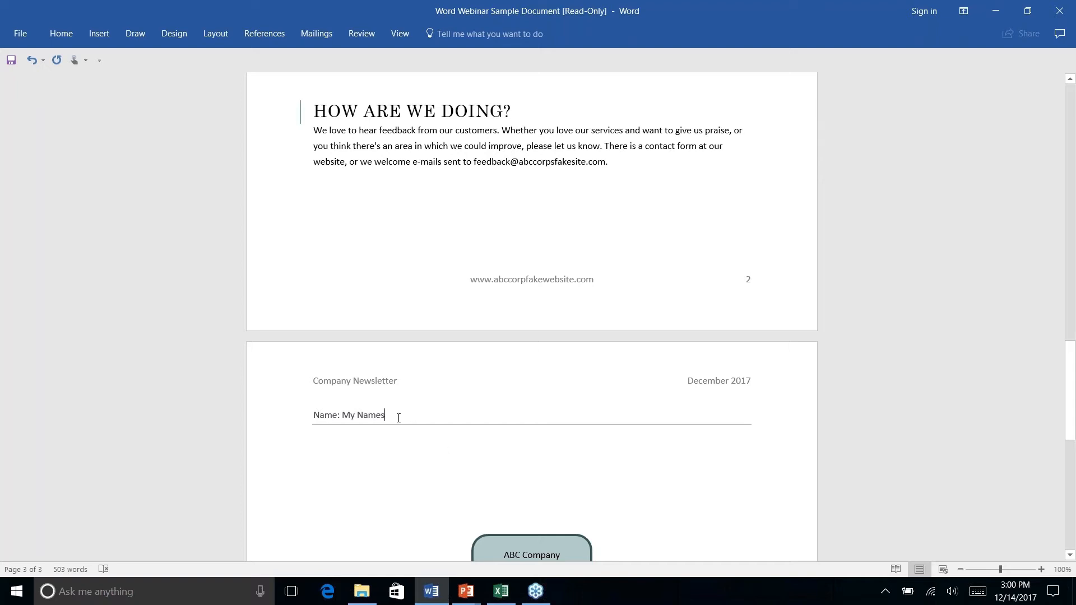
drag(317, 415, 372, 446)
key(Delete)
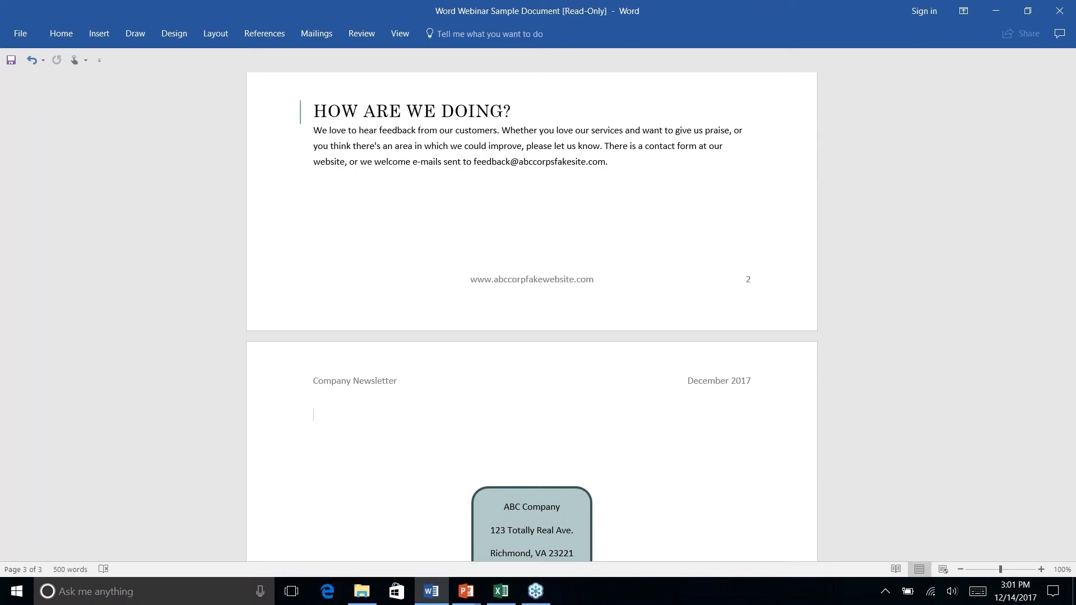
- Start the Step-by-Step Mail Merge Wizard for the newsletter
scroll(531, 317, down, 9)
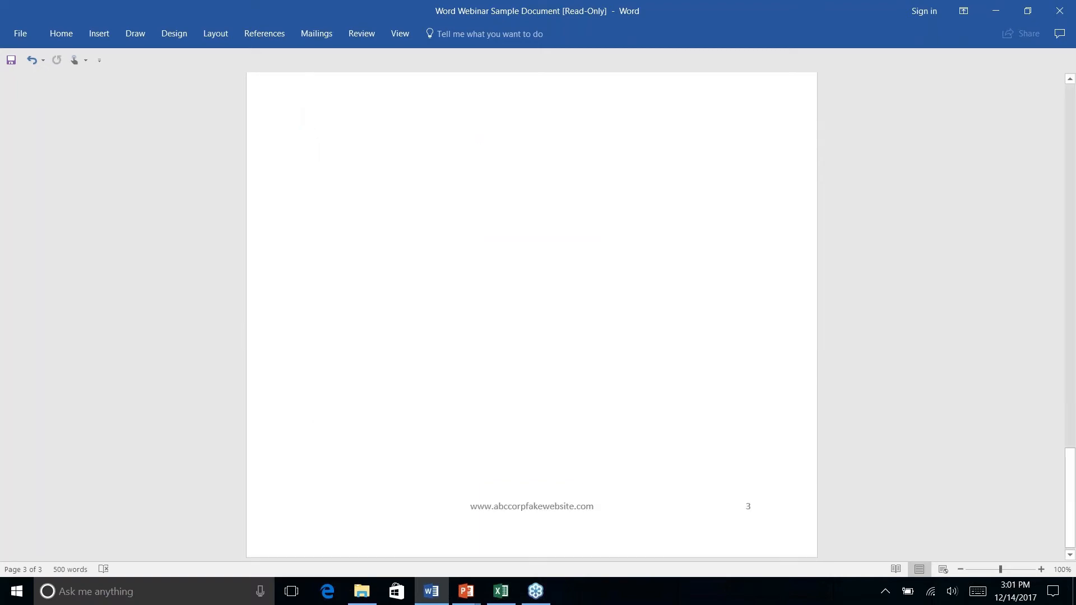
scroll(531, 317, up, 20)
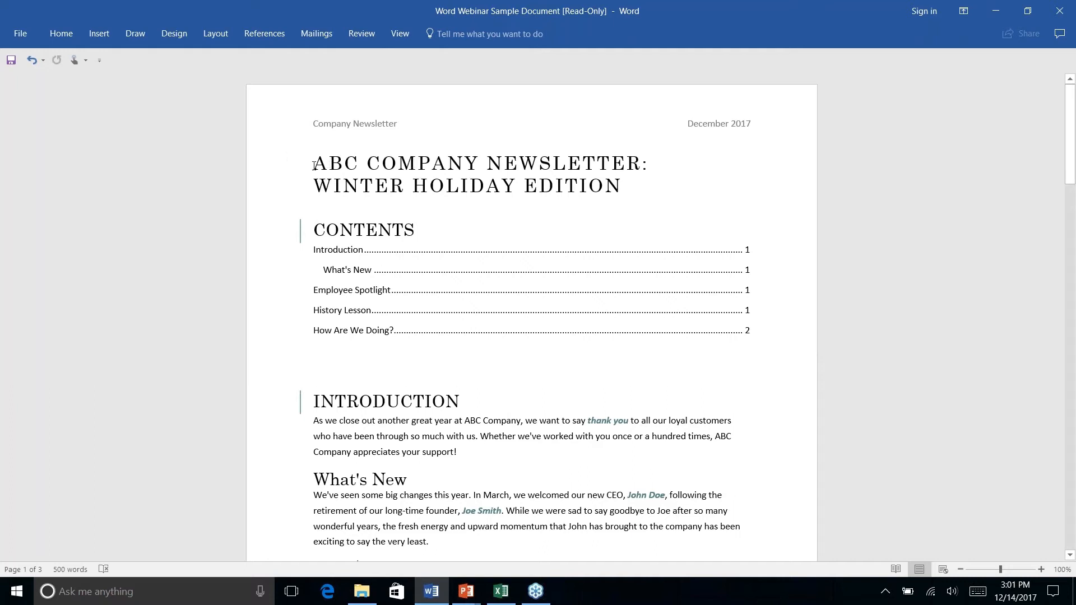
click(269, 37)
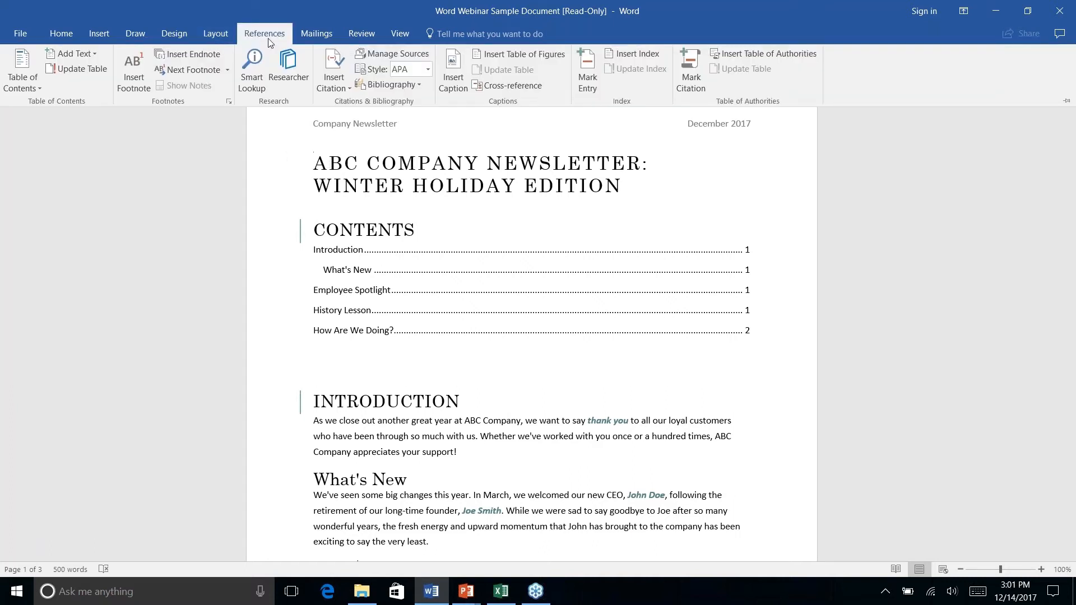
click(317, 35)
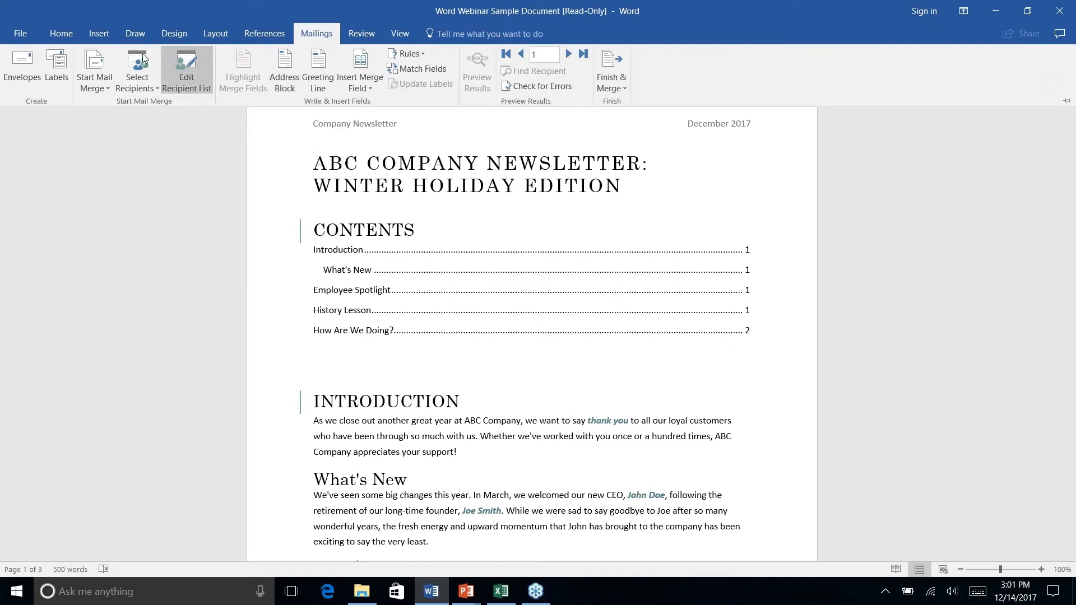
click(103, 91)
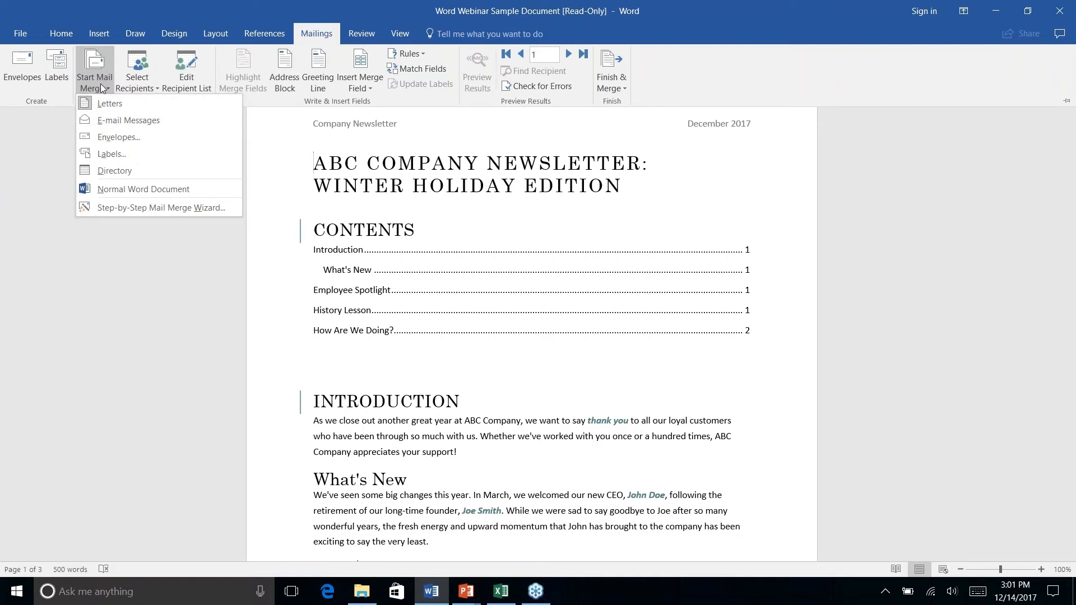
click(108, 207)
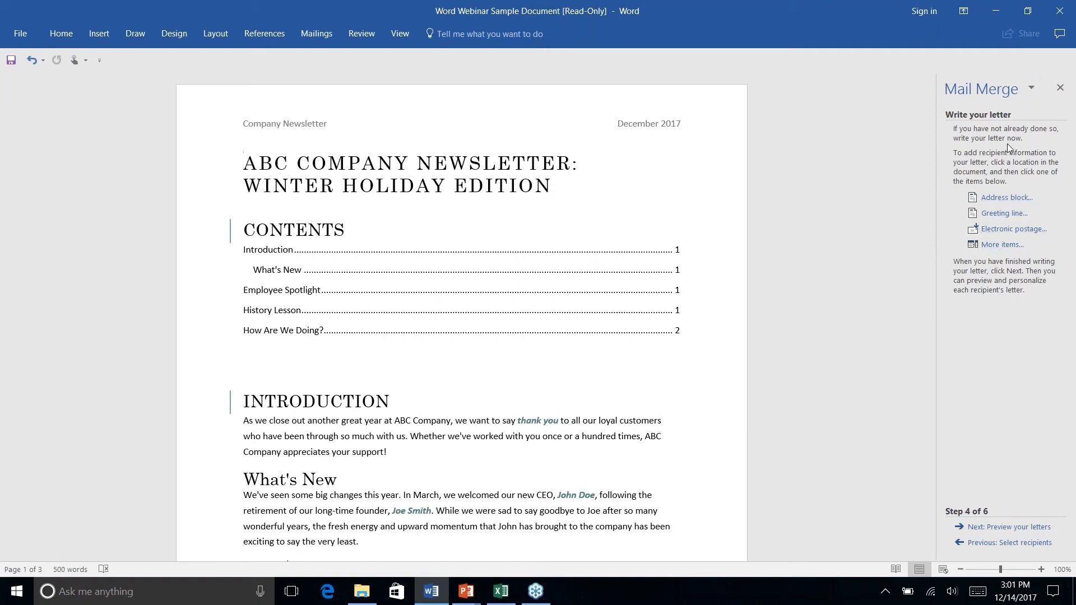
- Return the mail merge wizard to its first stage and advance to recipient selection, keeping Letters and the current document
click(989, 543)
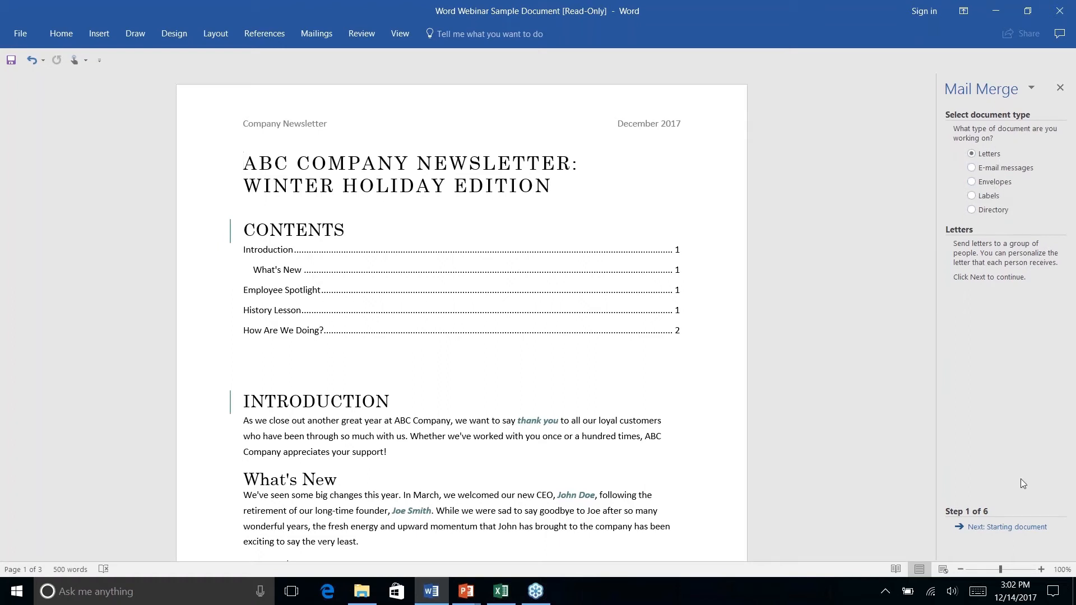
click(1007, 528)
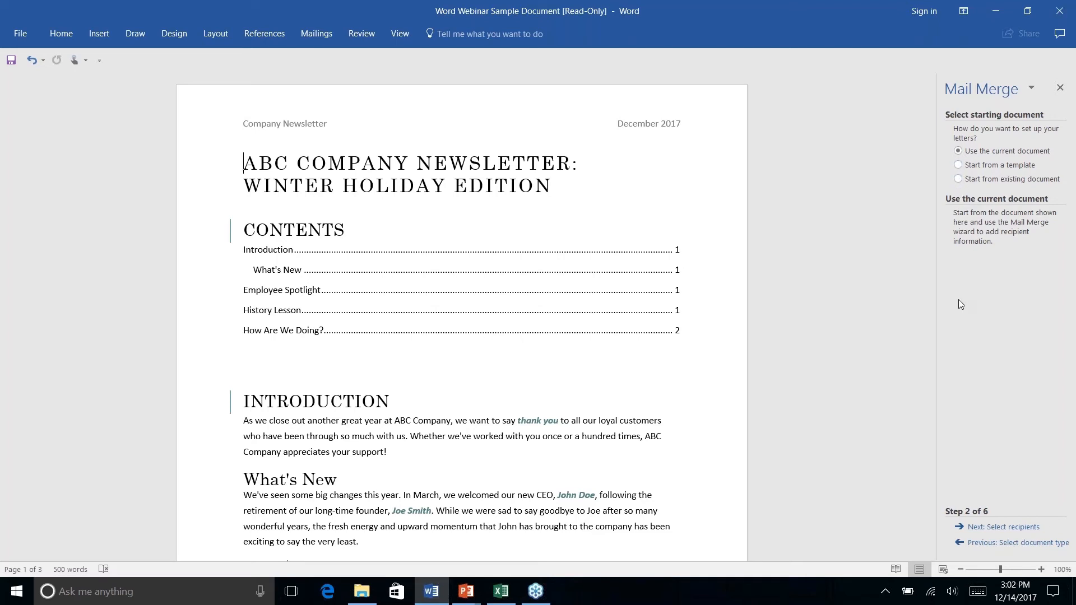
click(1010, 528)
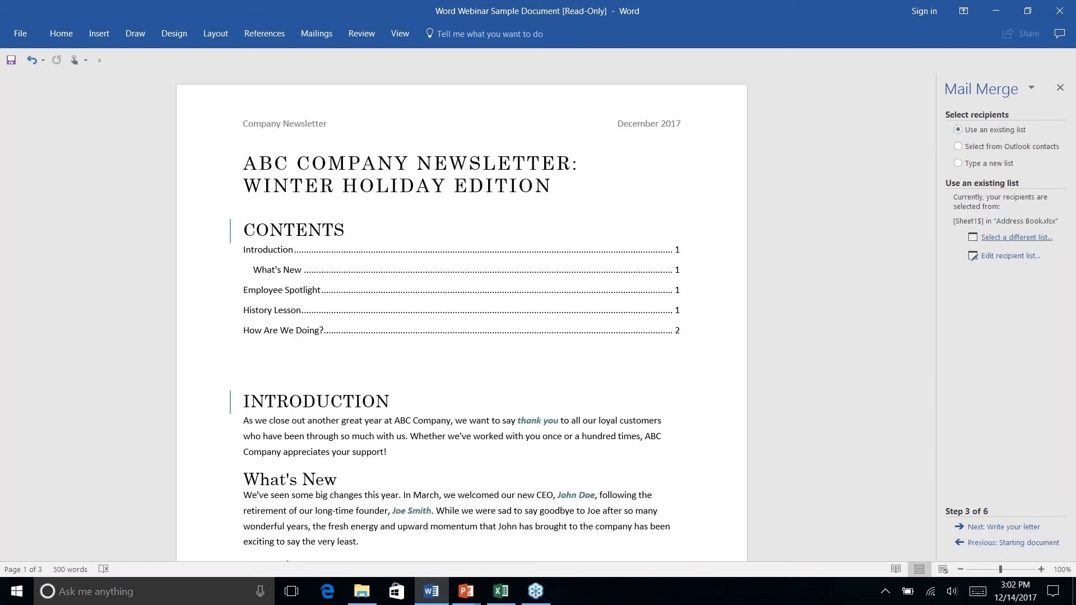
- Select Sheet1$ of the Address Book workbook in Documents as the recipient list, with first-row column headers and all recipients included
click(998, 238)
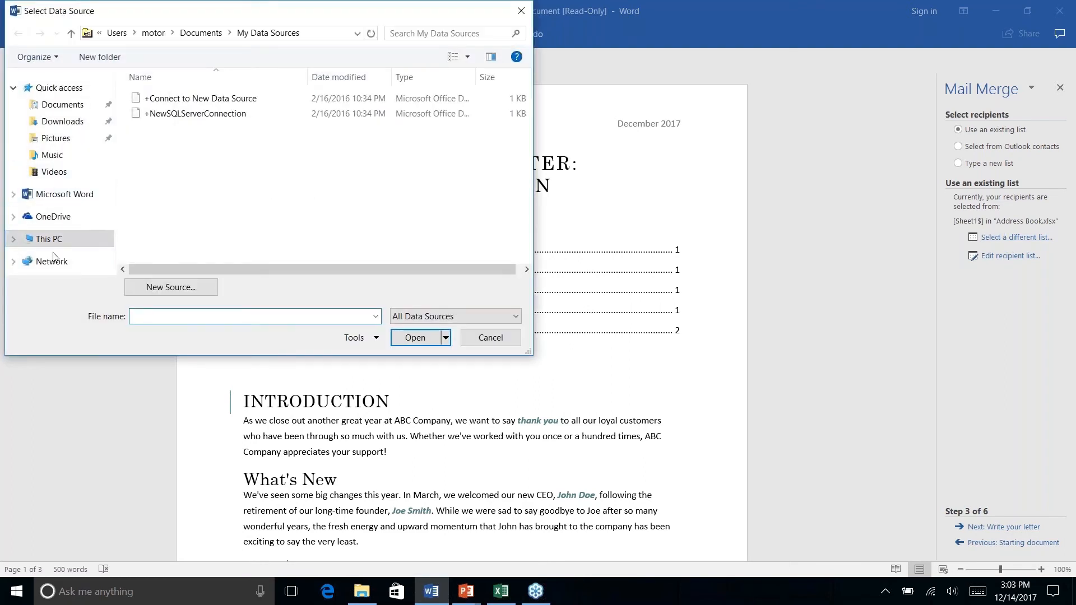
click(56, 106)
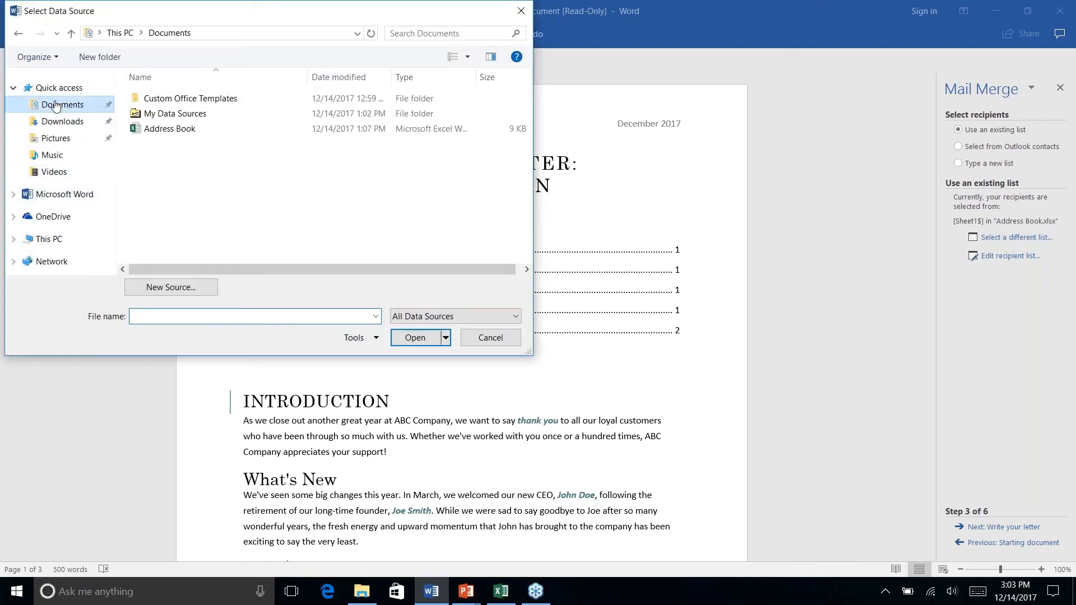
click(159, 130)
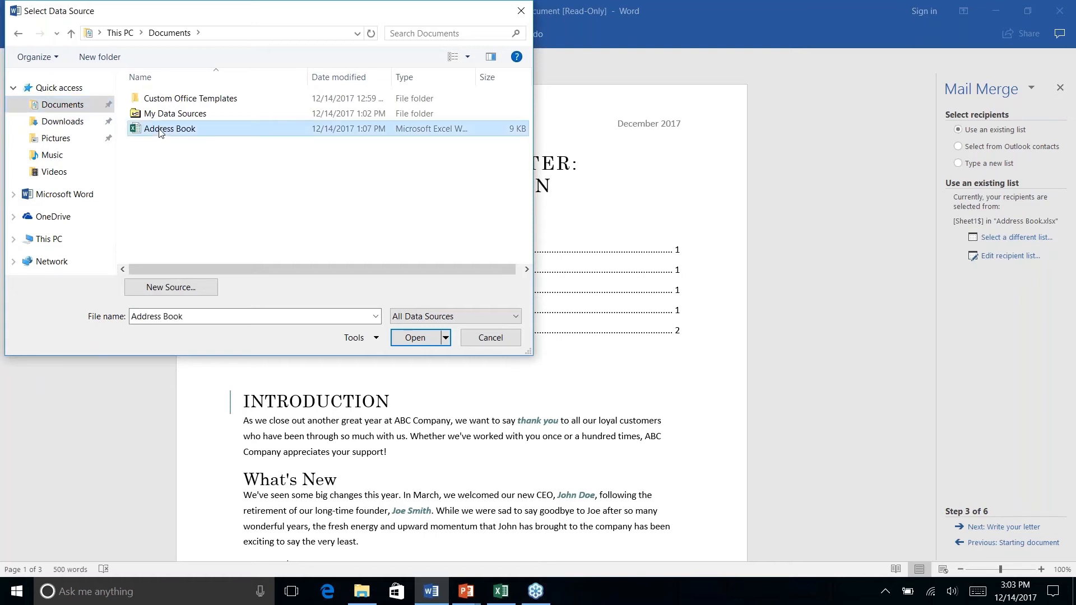
click(407, 340)
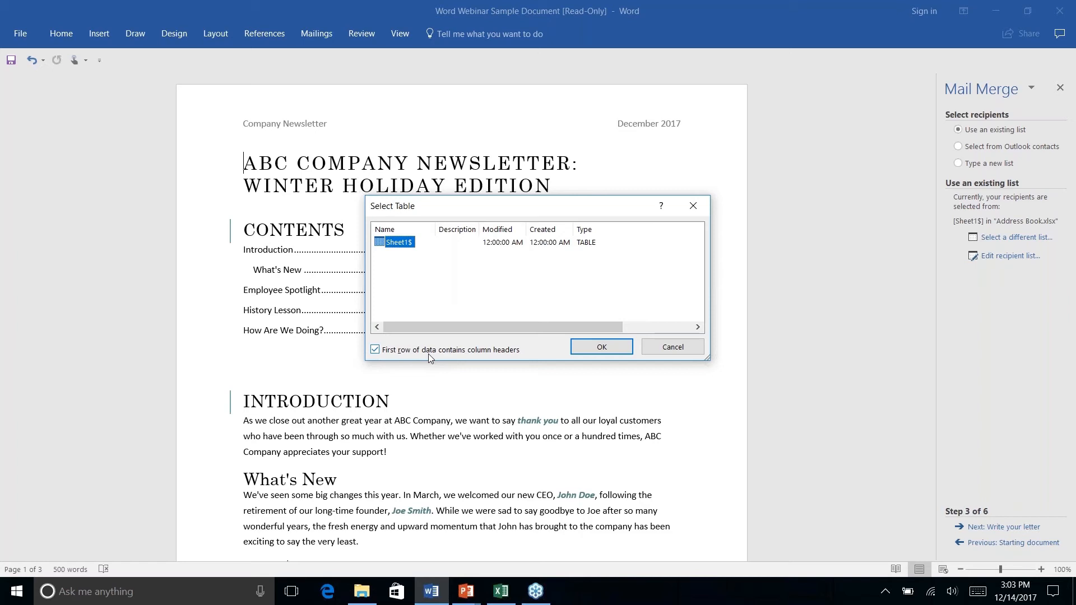
click(591, 348)
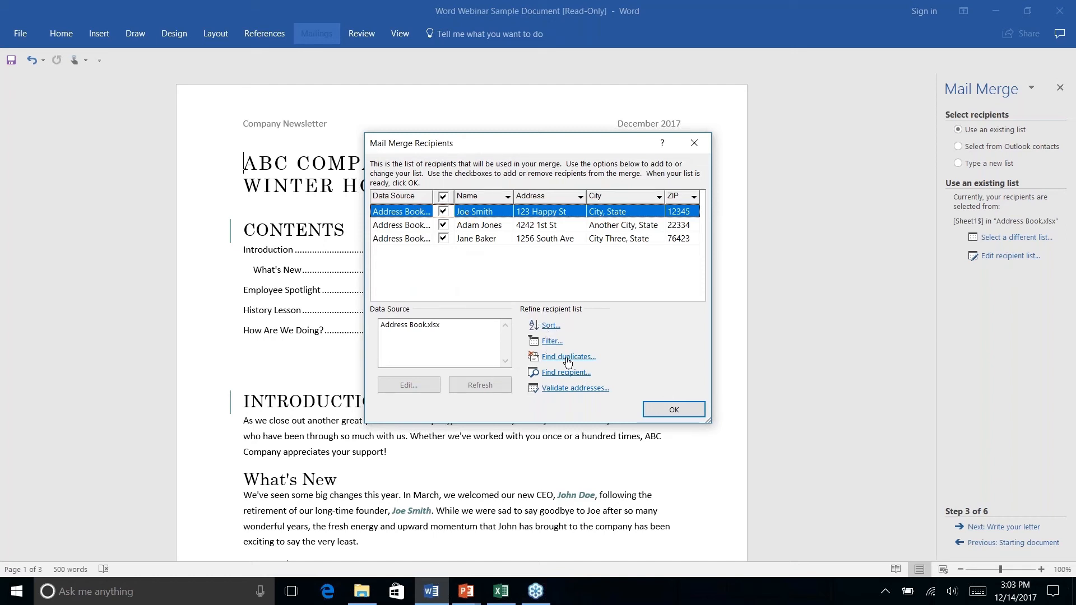
click(675, 412)
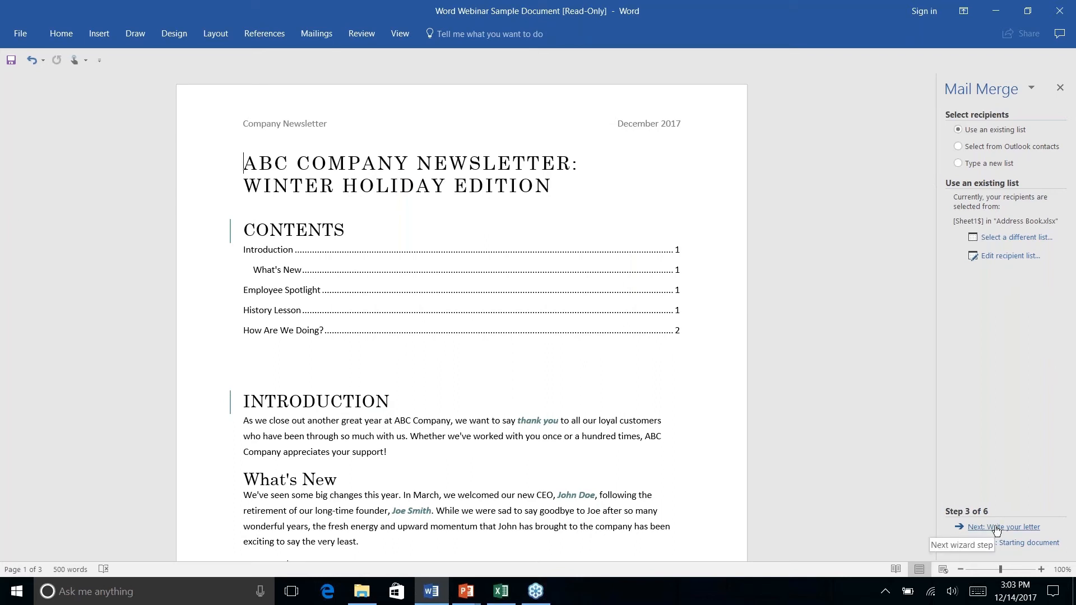
- Advance to the letter-writing stage and insert an address block before the newsletter title, keeping the default name format and postal address
click(993, 528)
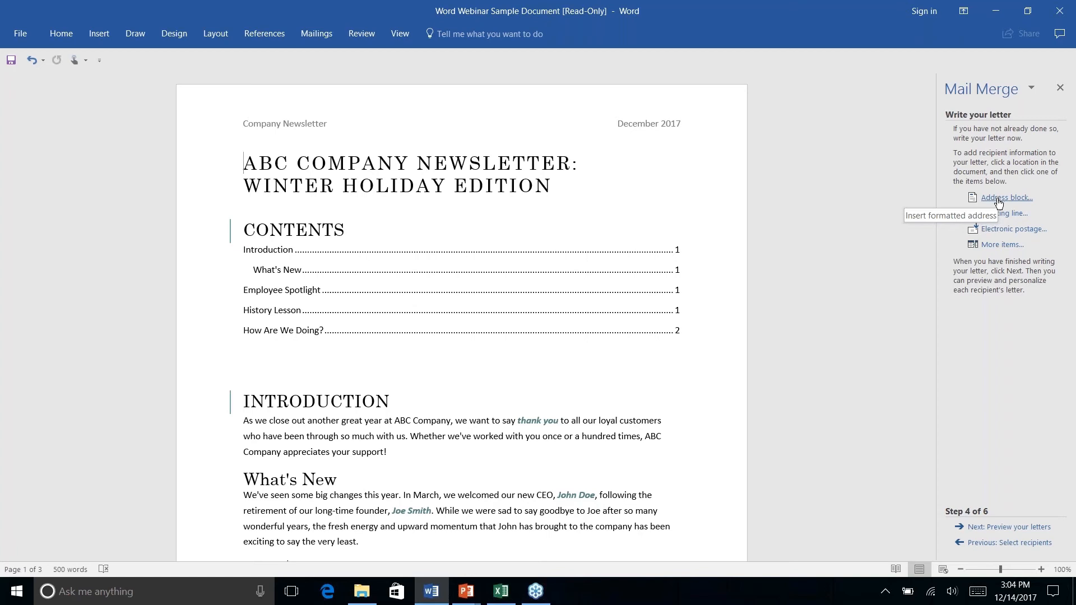
click(998, 201)
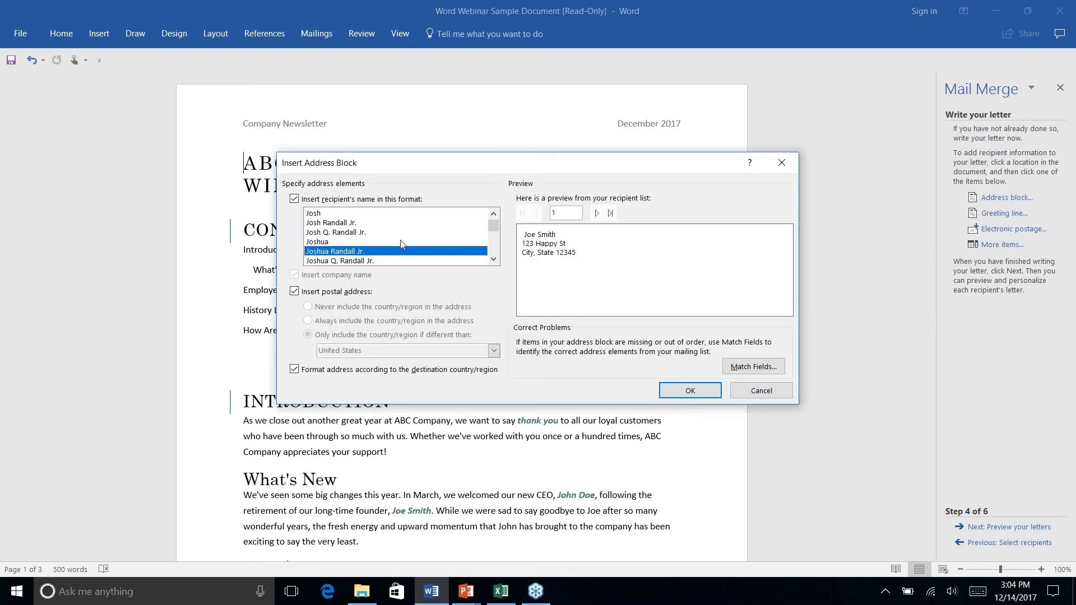
mouse_move(493, 226)
mouse_down()
mouse_move(490, 252)
mouse_move(495, 229)
mouse_move(507, 232)
mouse_up()
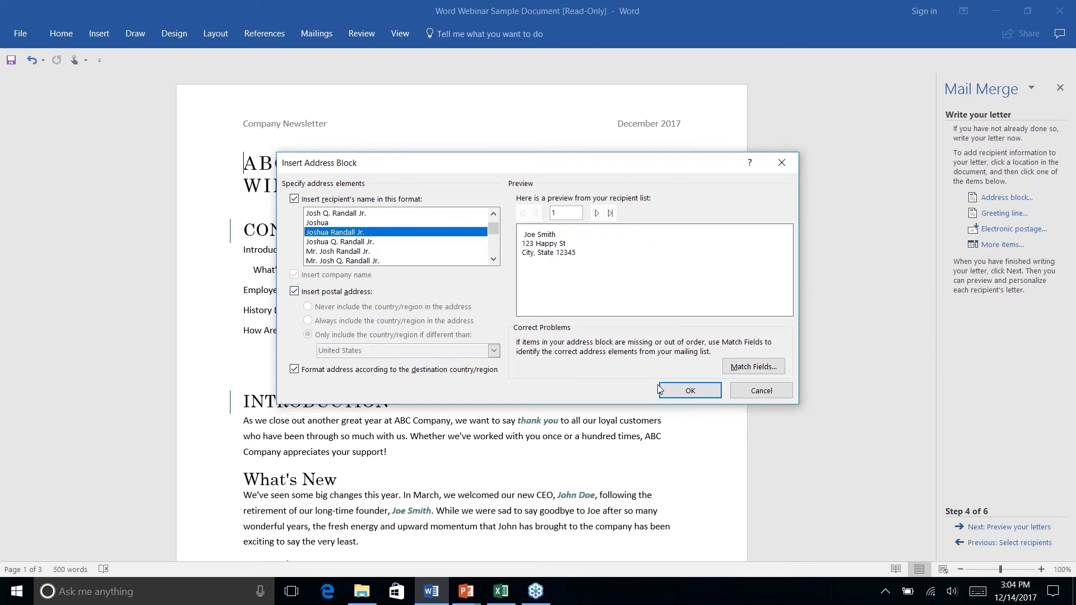
click(690, 391)
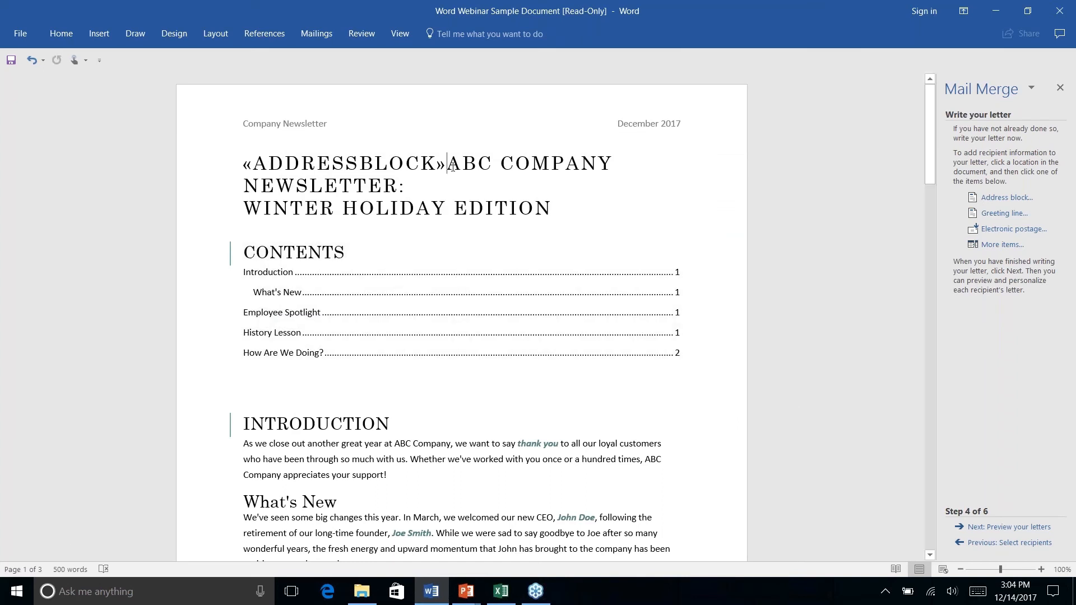
- Put the address block on its own line with one blank line between it and the newsletter title
drag(442, 164, 242, 163)
click(421, 164)
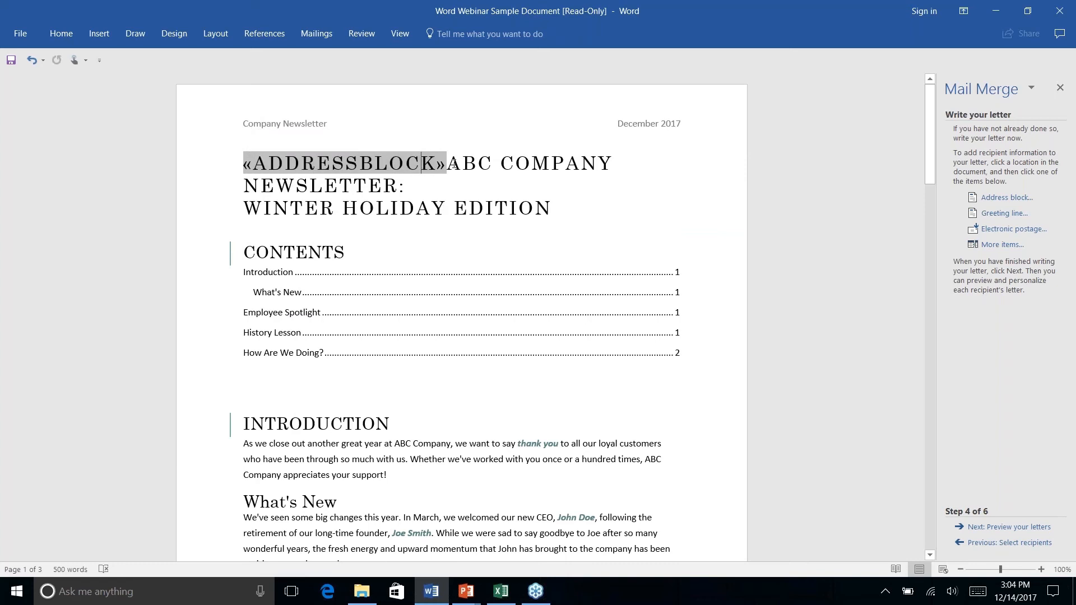
click(447, 165)
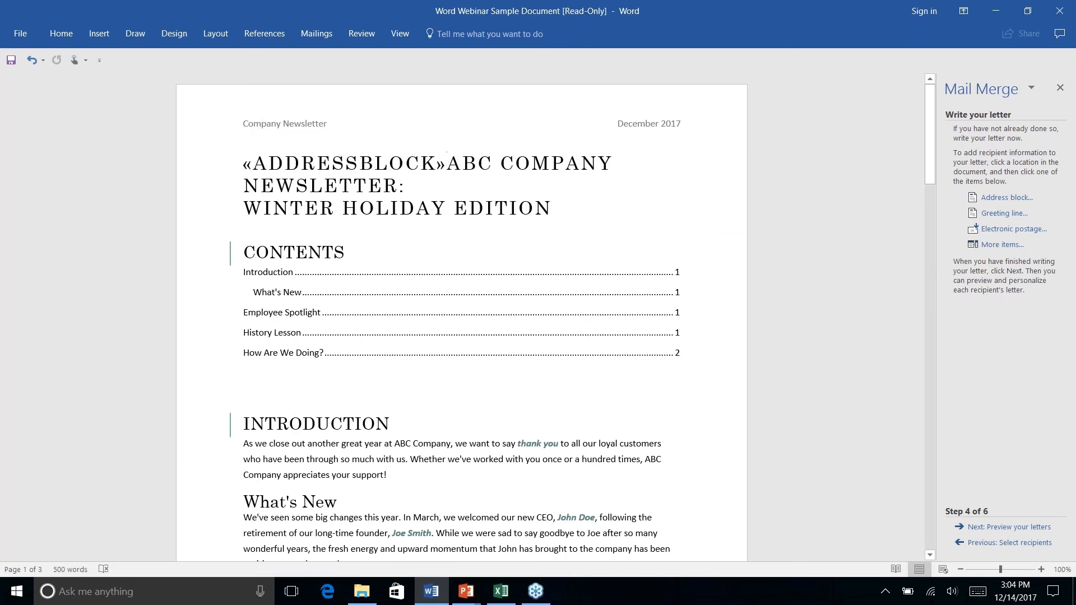
key(Return)
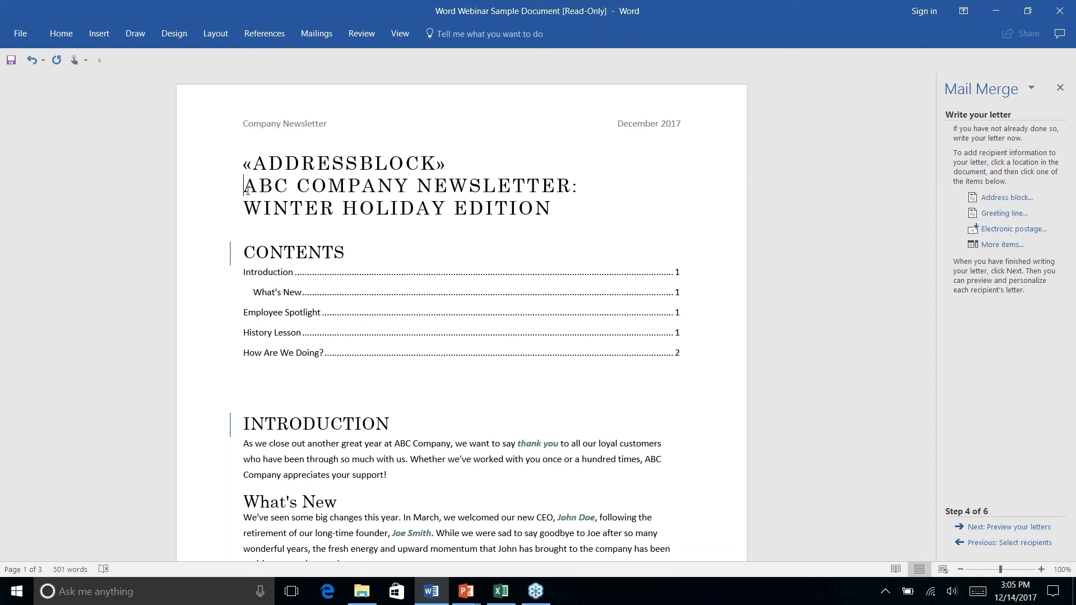
key(Return)
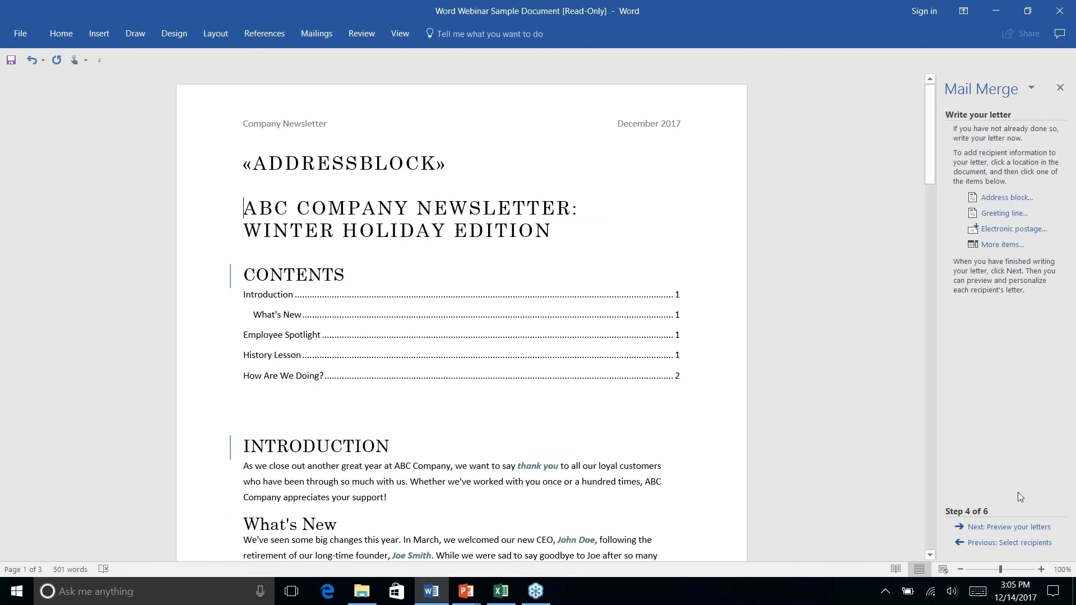
- Preview the merged letter for the first recipient, check its address block, and advance to the Complete the merge stage
click(1013, 527)
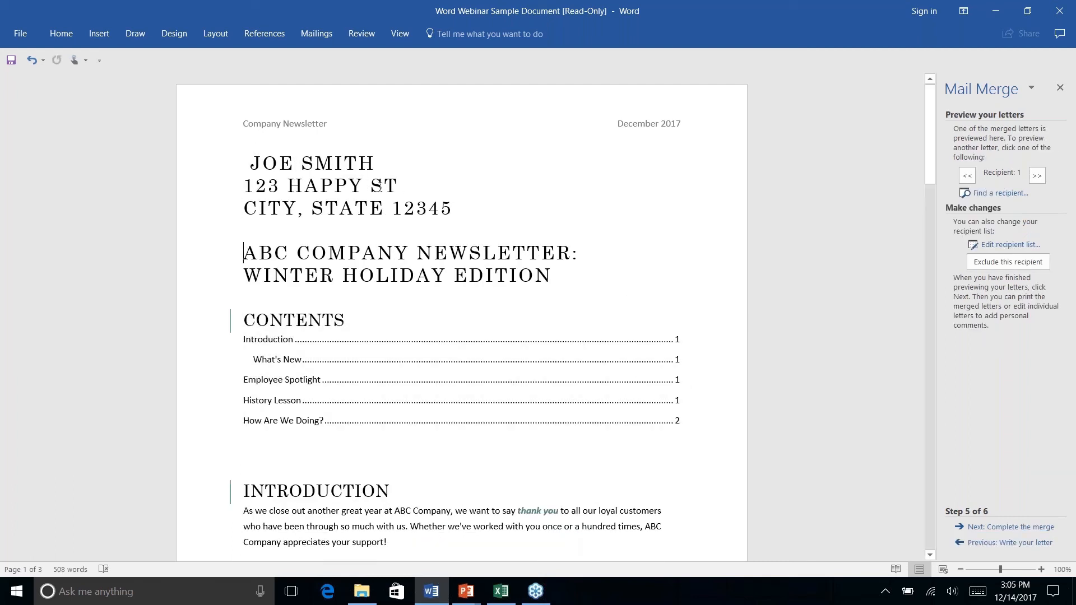
click(399, 185)
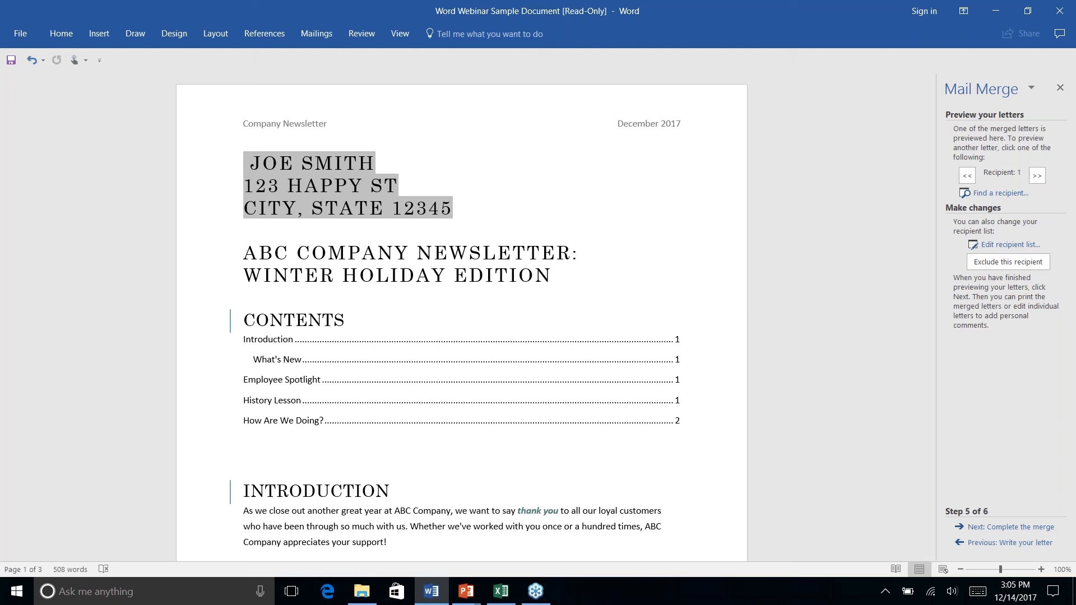
click(1009, 527)
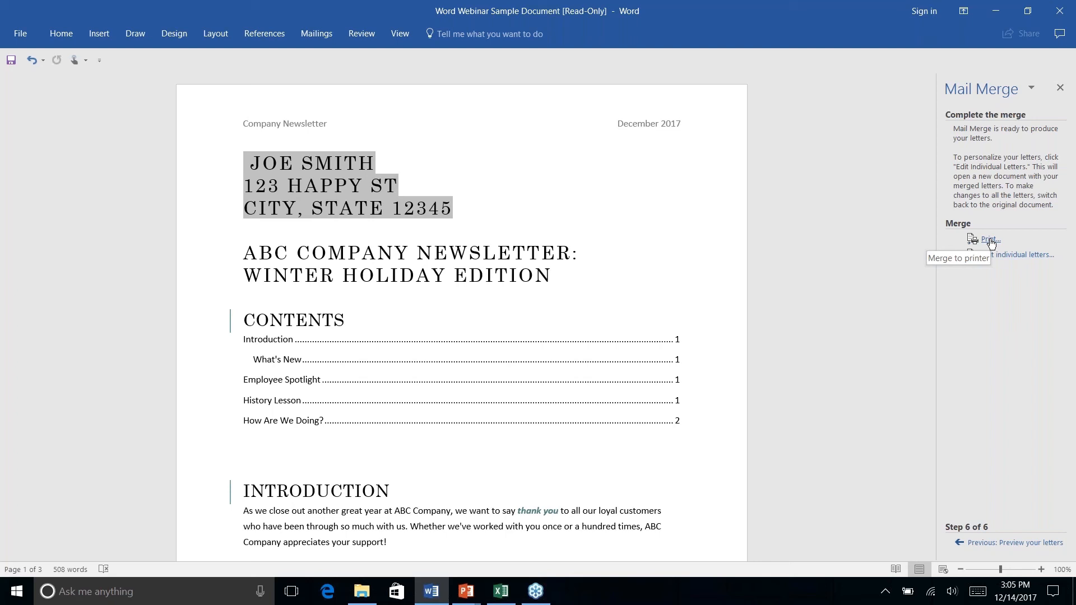
- Switch to the PowerPoint slide show at the Bonus Tips slide
key(alt+Tab)
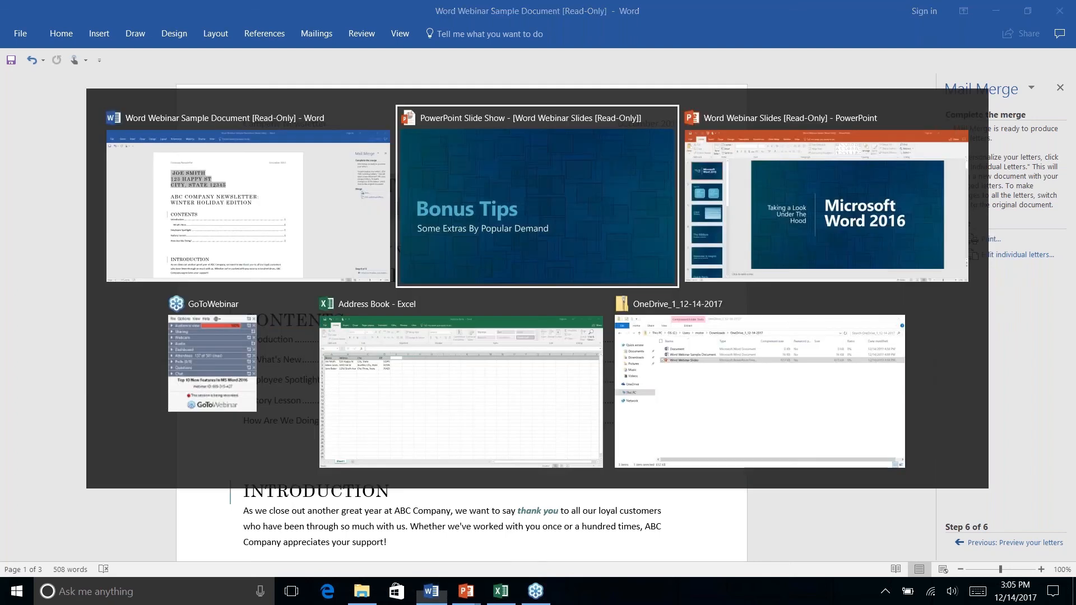